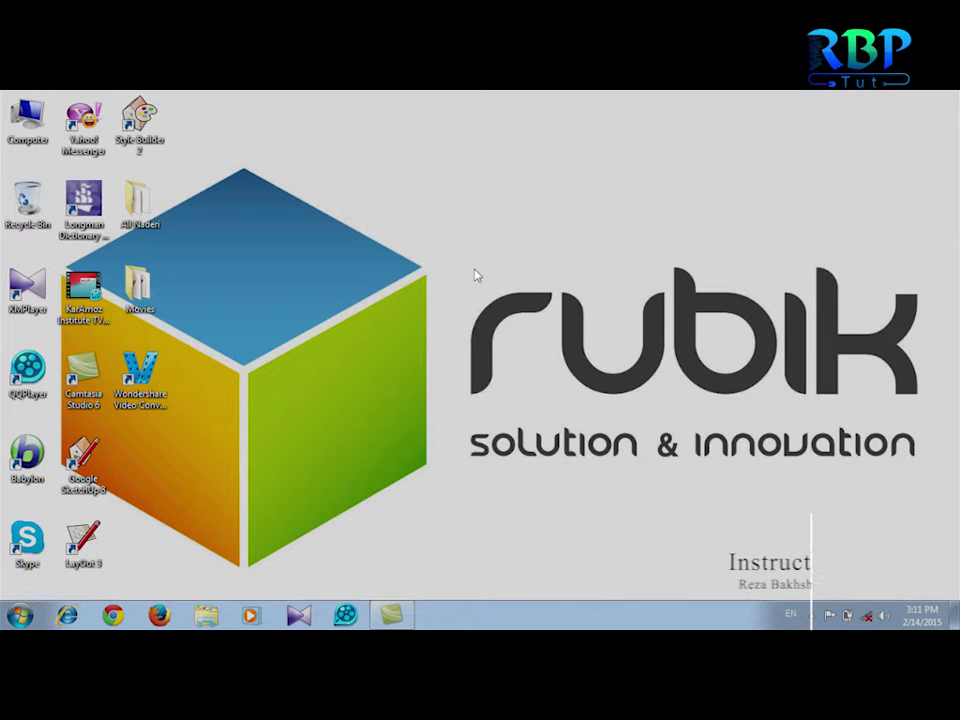
- Launch Excel 2013 from the Run box with 'excel' and start a blank workbook
key(super+r)
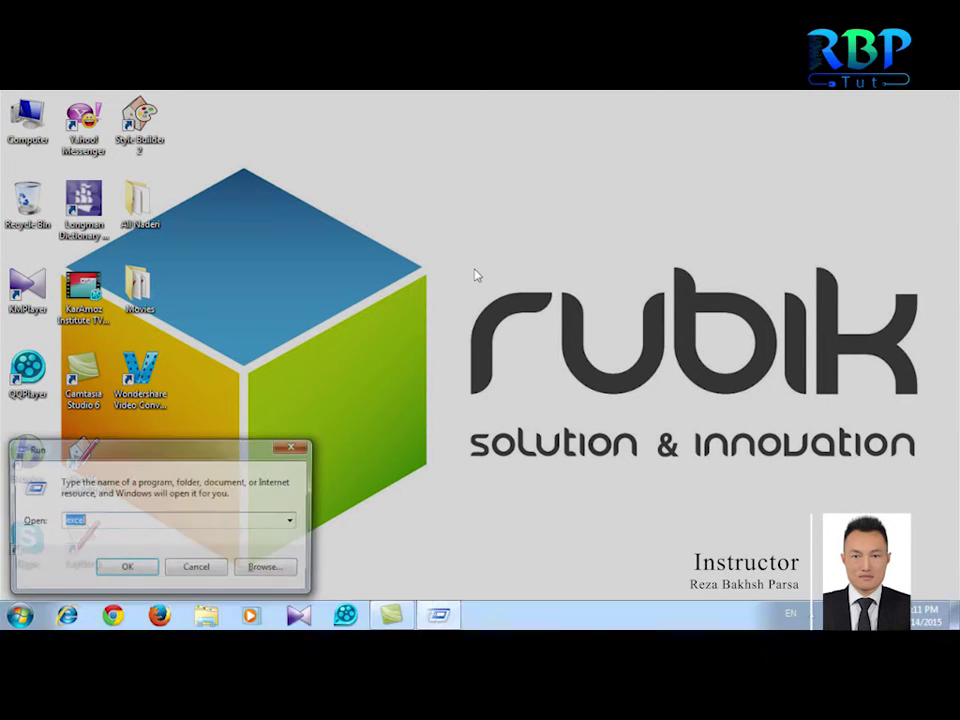
key(Return)
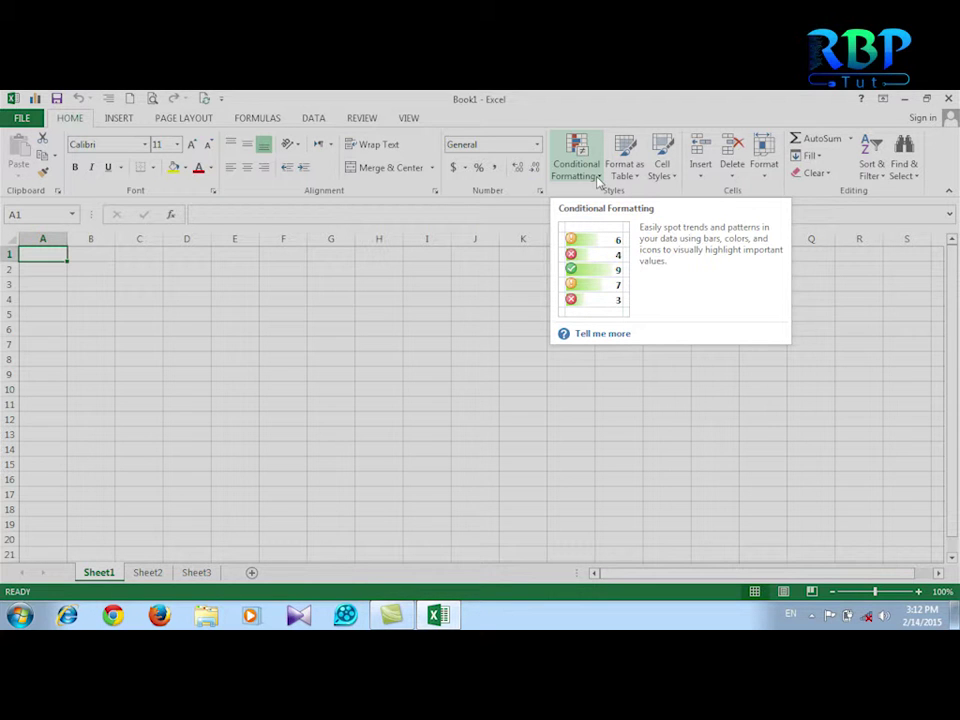
- Enter 1 and 2 in F2:F3 and fill the series down to F11 with 1 through 10
click(598, 178)
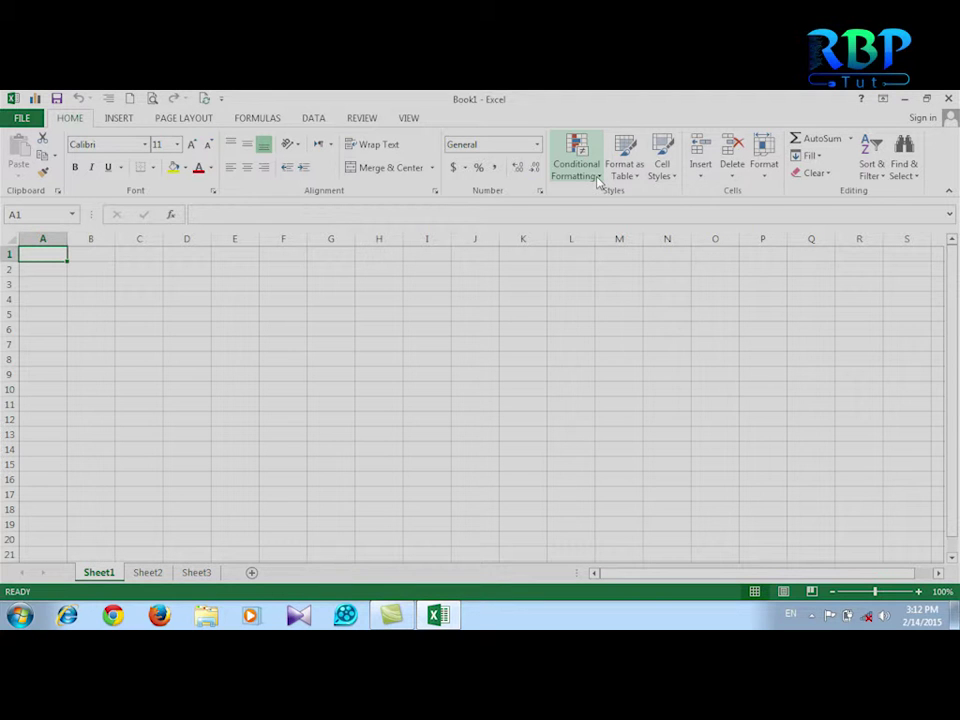
click(599, 178)
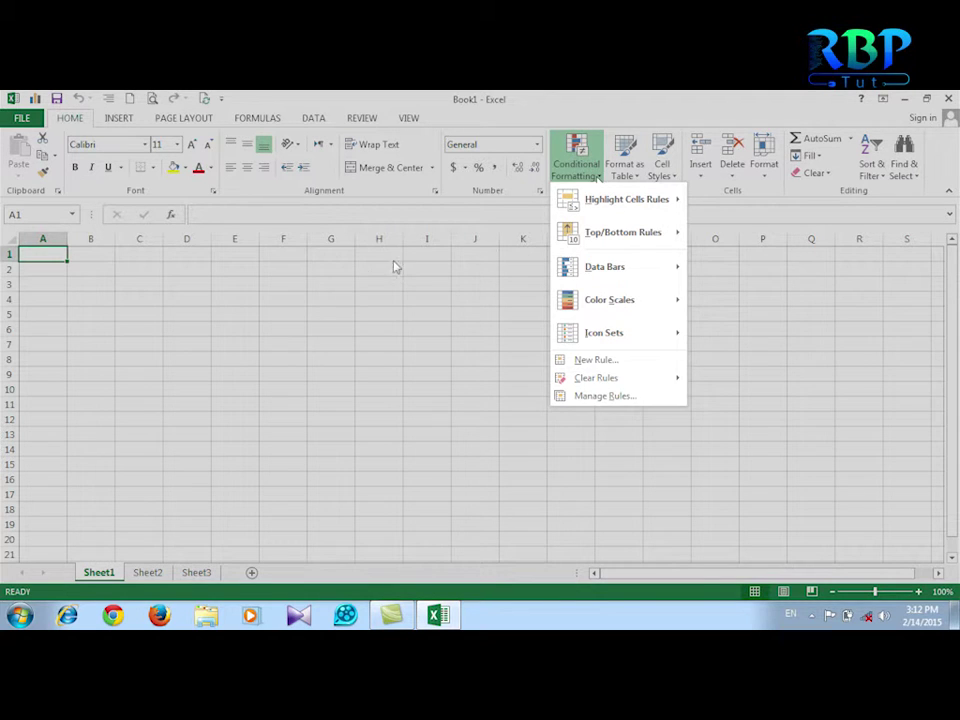
click(296, 270)
click(290, 271)
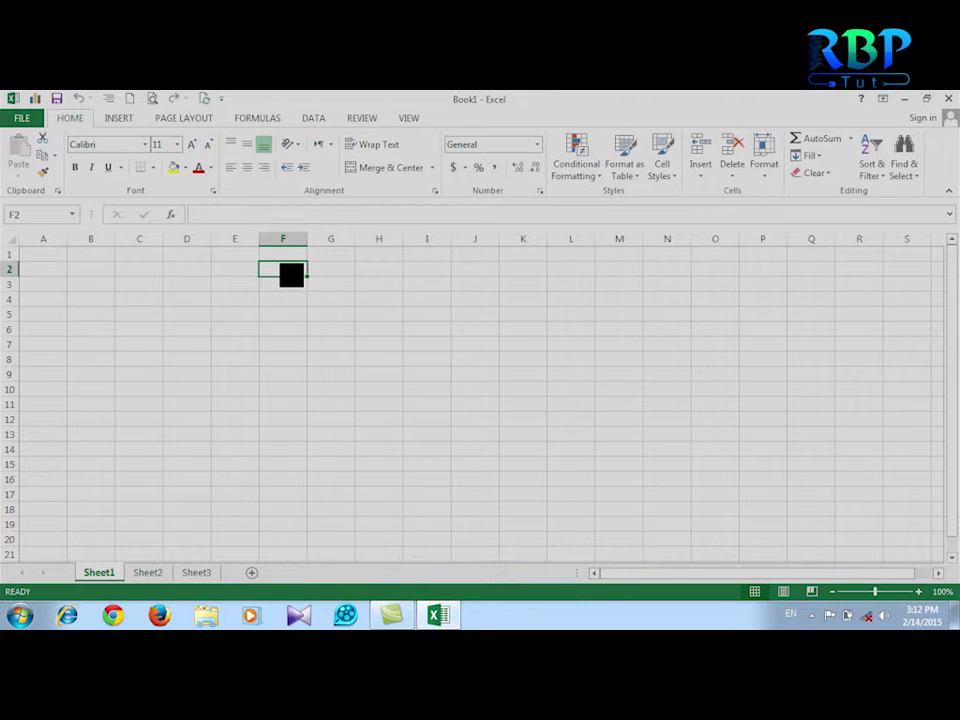
key(Return)
key(Return)
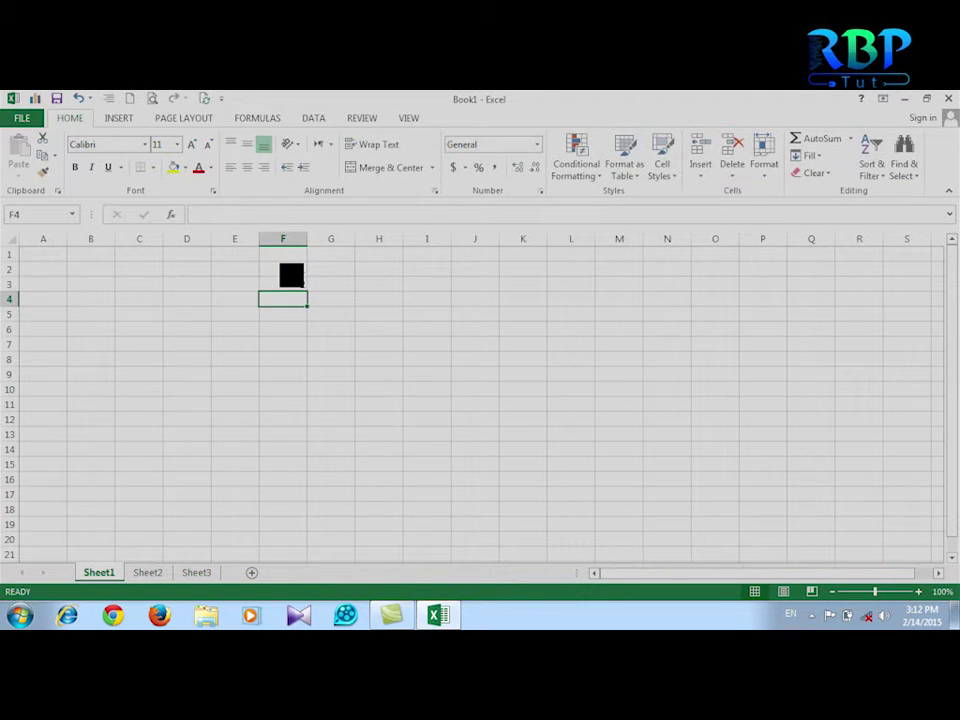
click(291, 270)
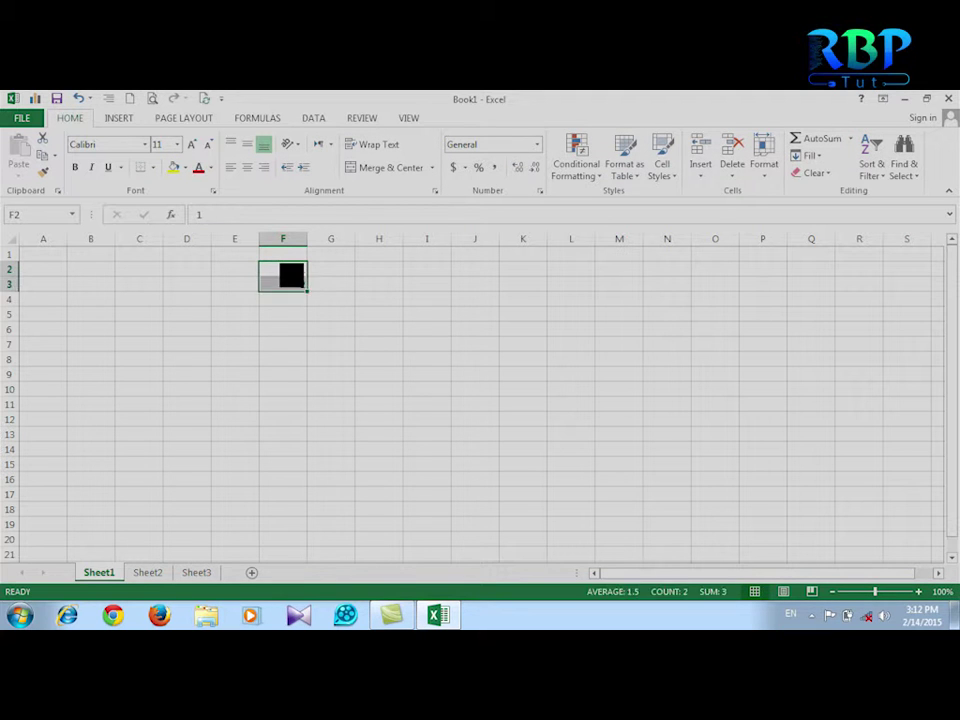
mouse_move(291, 275)
mouse_down()
mouse_move(304, 300)
mouse_move(321, 456)
mouse_up()
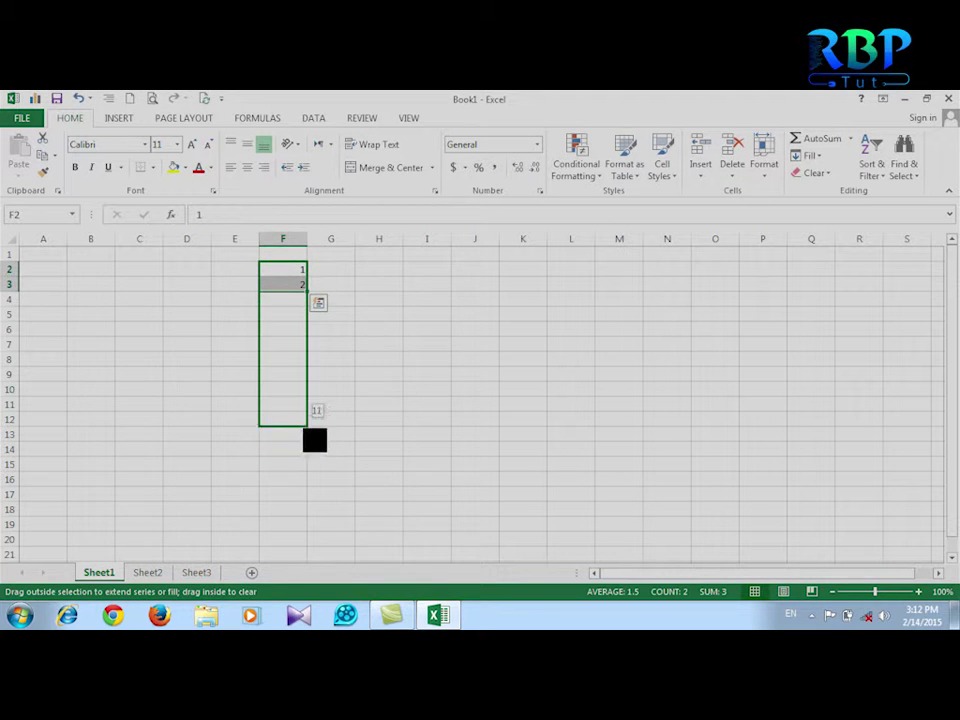
drag(321, 456, 312, 412)
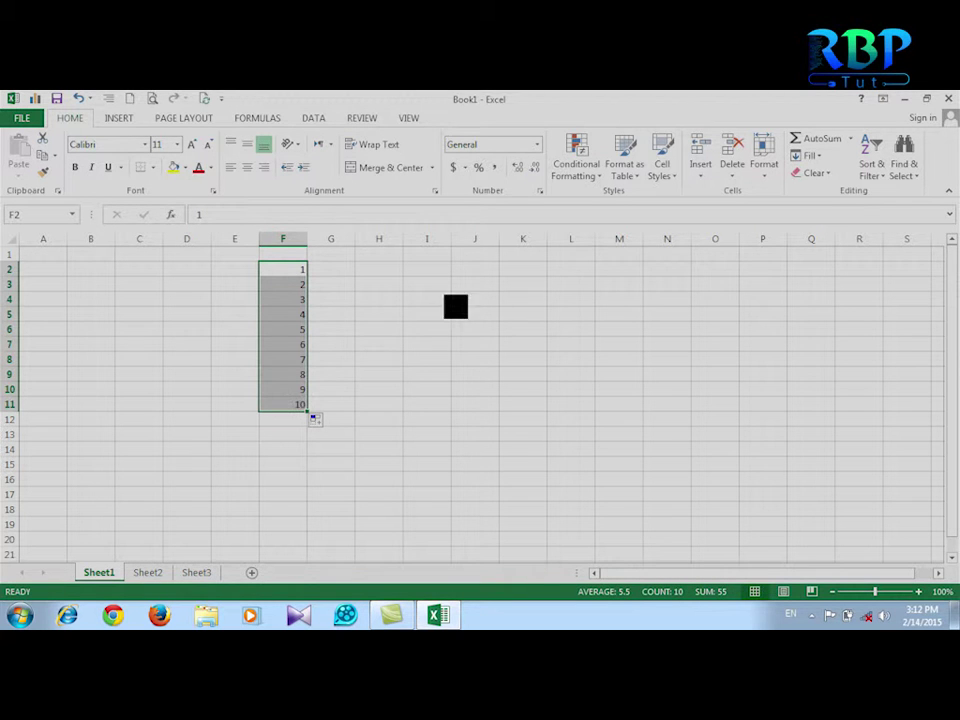
- Add a Greater Than 3 rule on F2:F11 using Light Red Fill with Dark Red Text
click(597, 178)
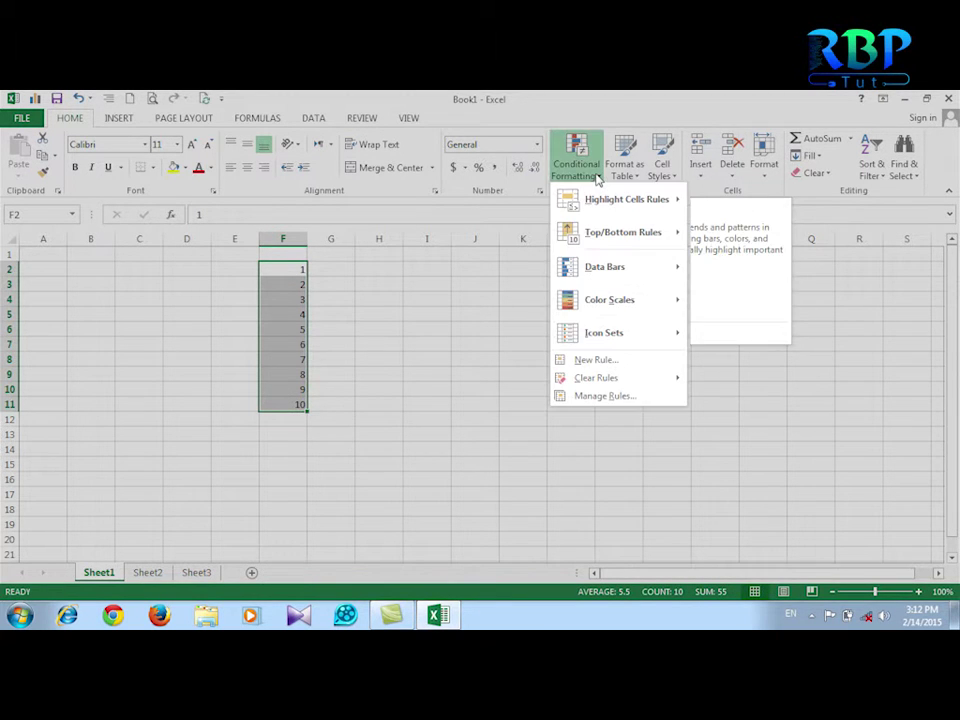
mouse_move(614, 201)
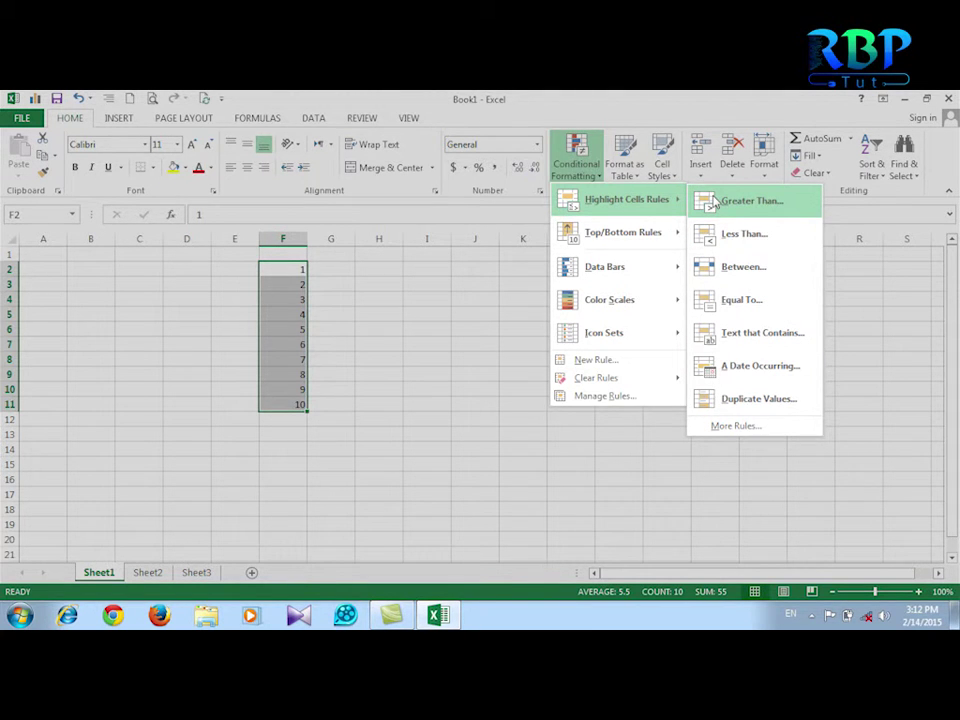
click(713, 202)
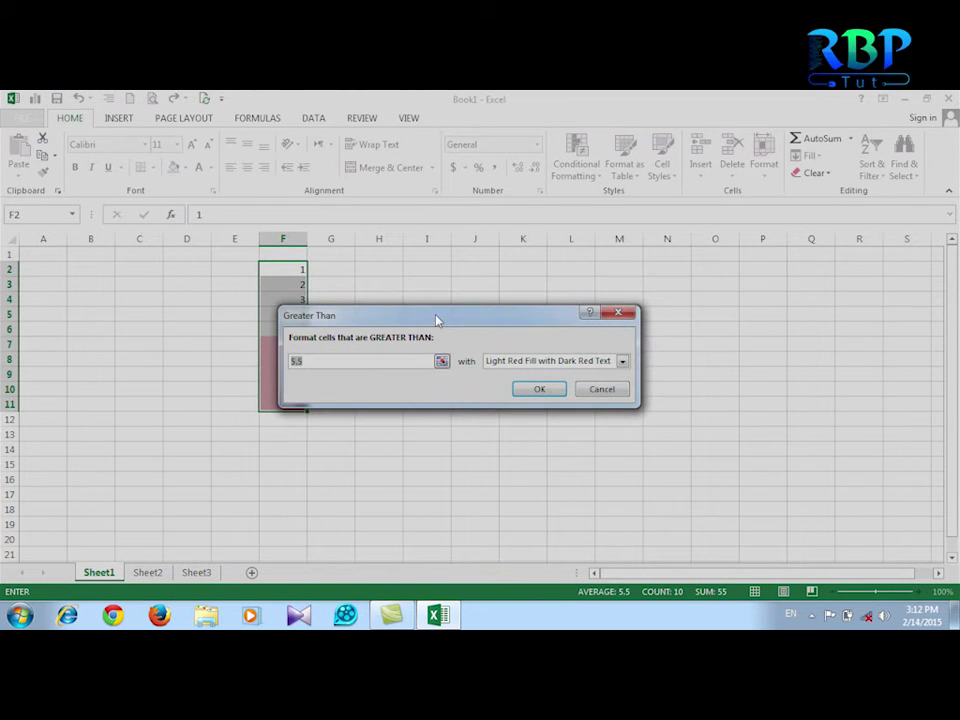
drag(436, 320, 542, 276)
key(BackSpace)
text(3)
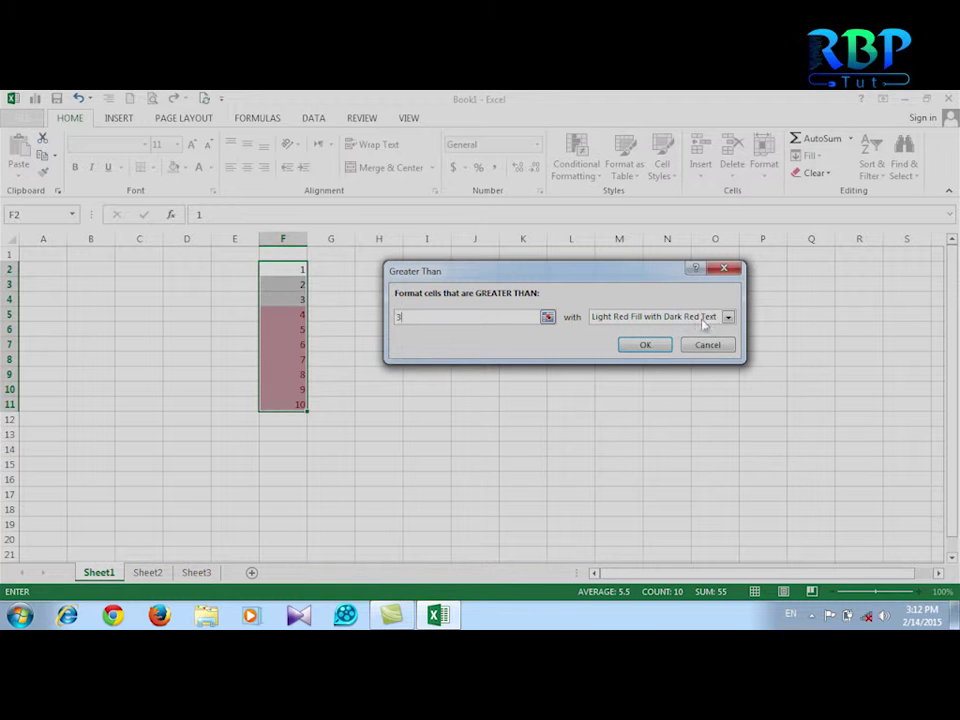
click(728, 317)
click(650, 328)
click(655, 317)
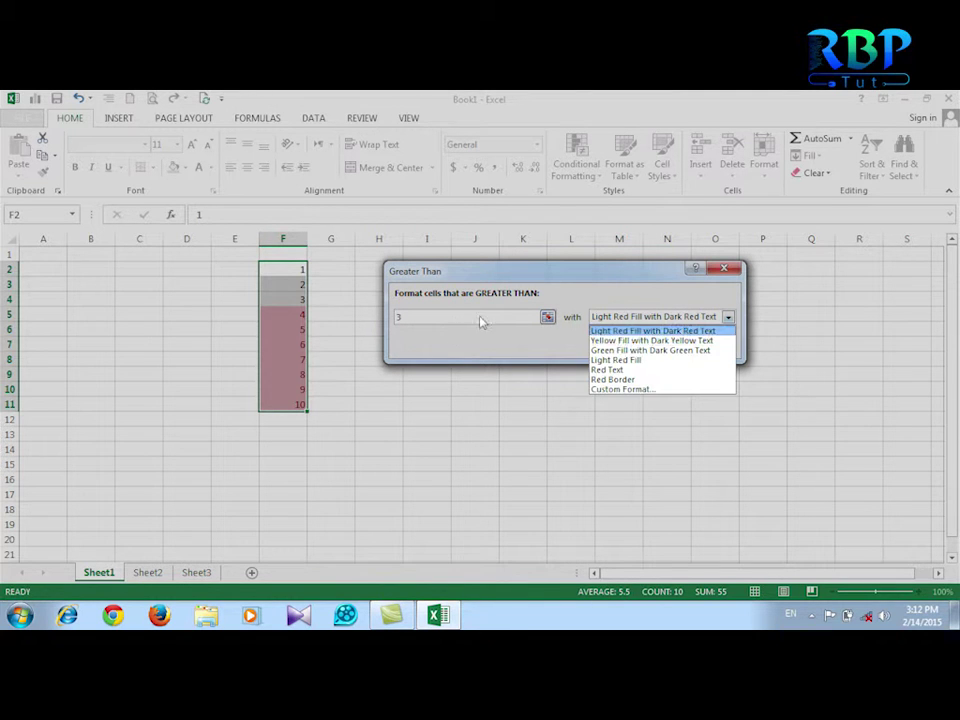
click(620, 341)
click(626, 317)
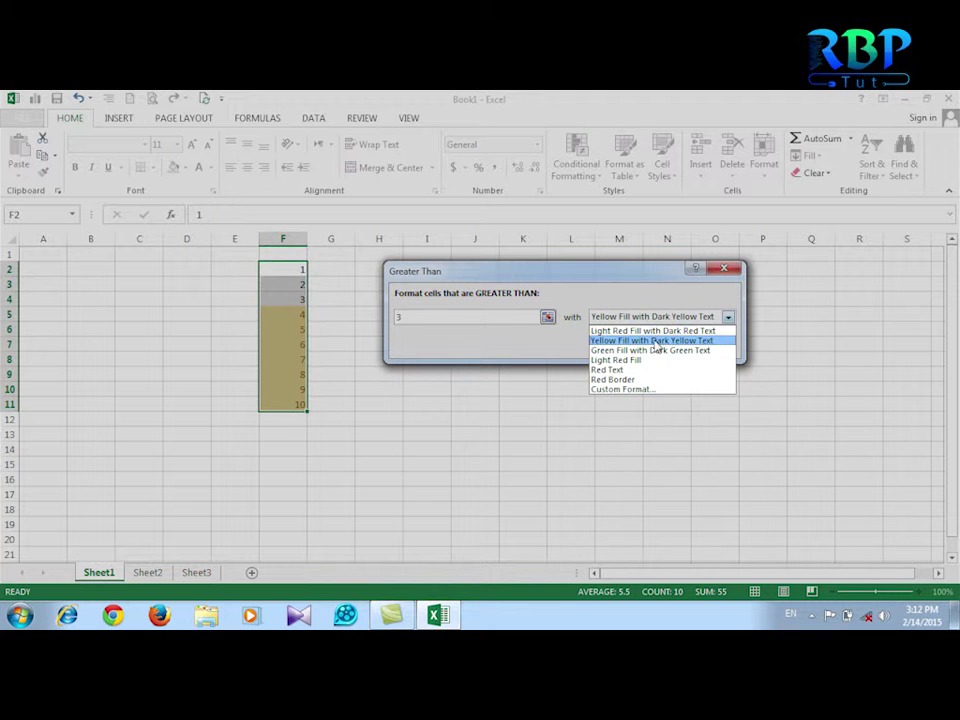
click(625, 331)
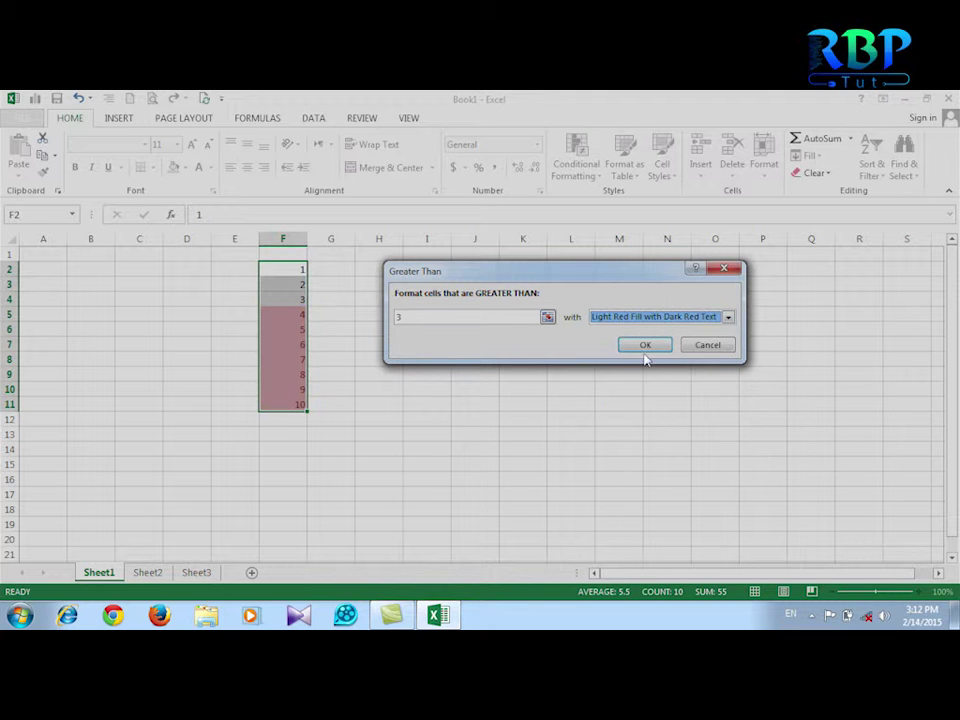
click(644, 345)
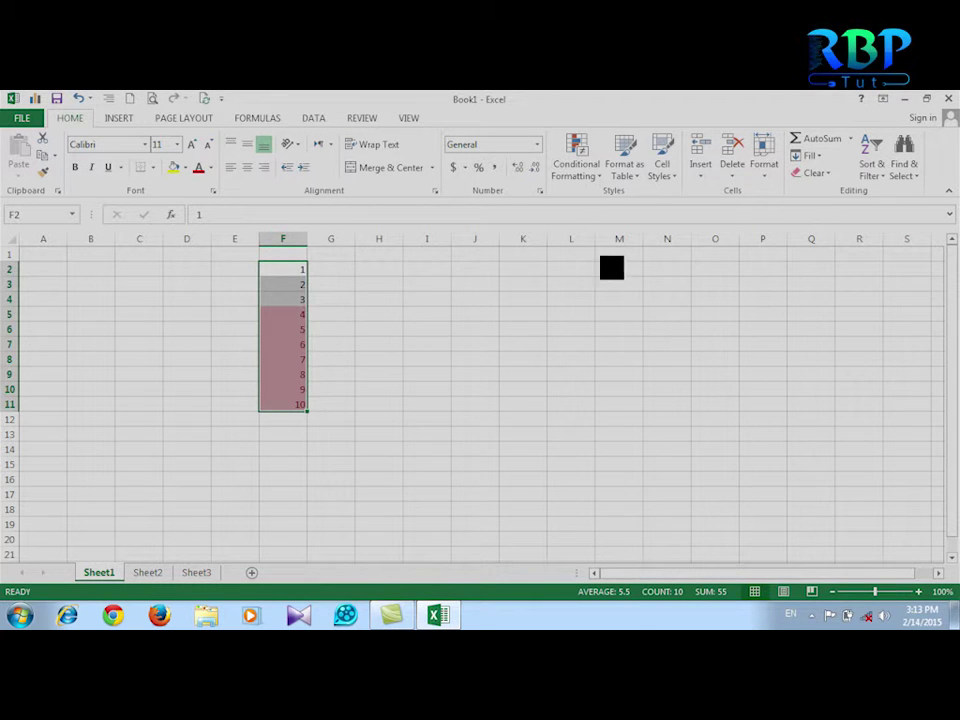
- Add a Between 5 and 8 rule on column F formatted as Red Text
click(598, 178)
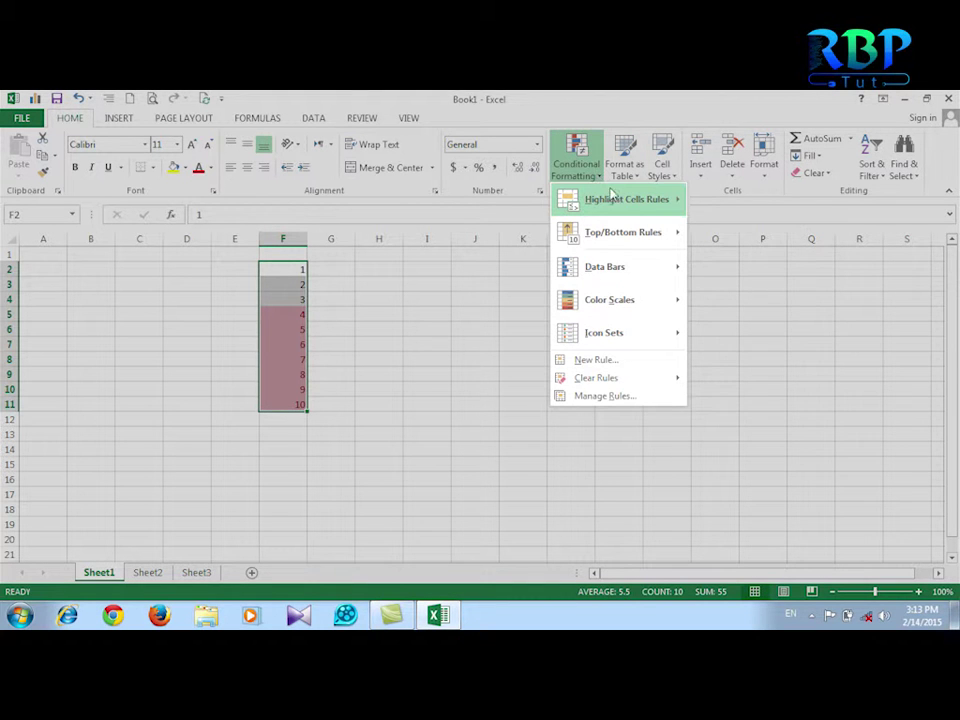
mouse_move(613, 199)
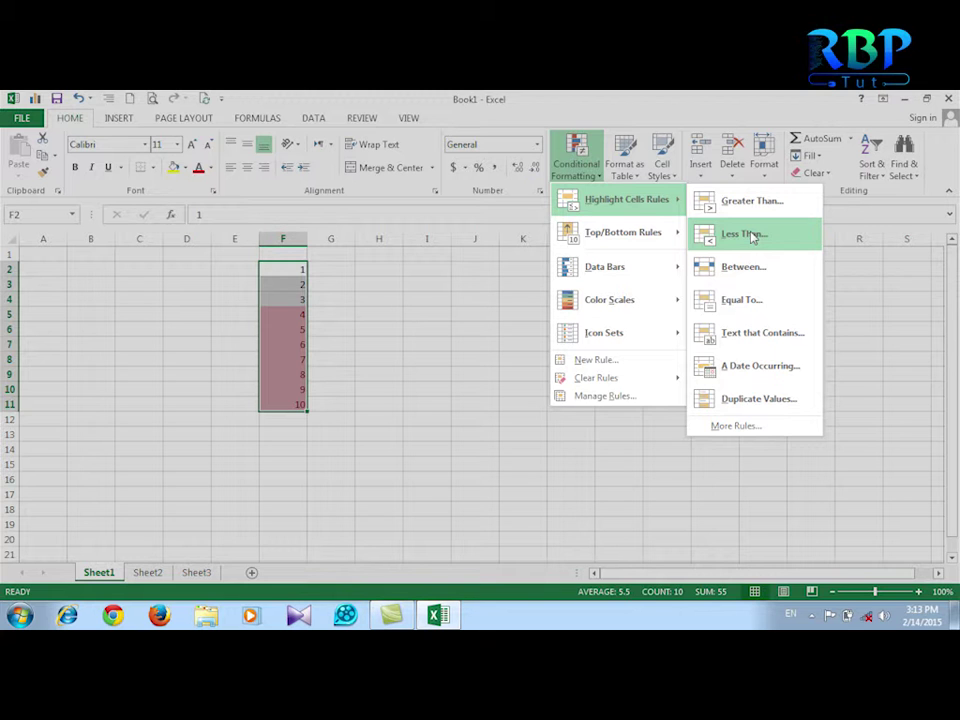
click(742, 267)
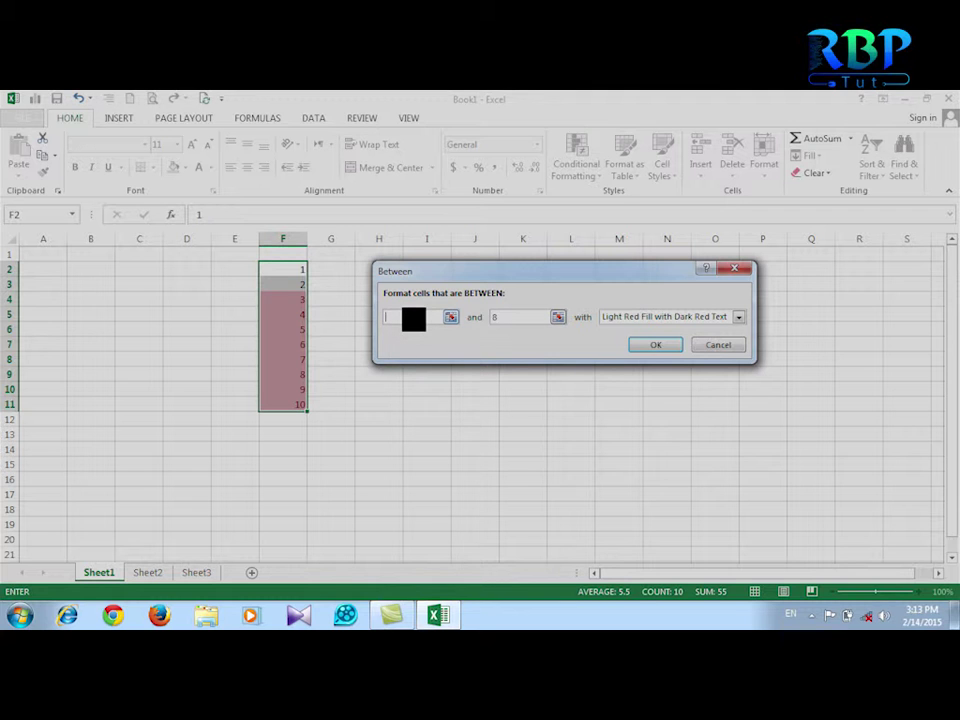
text(5)
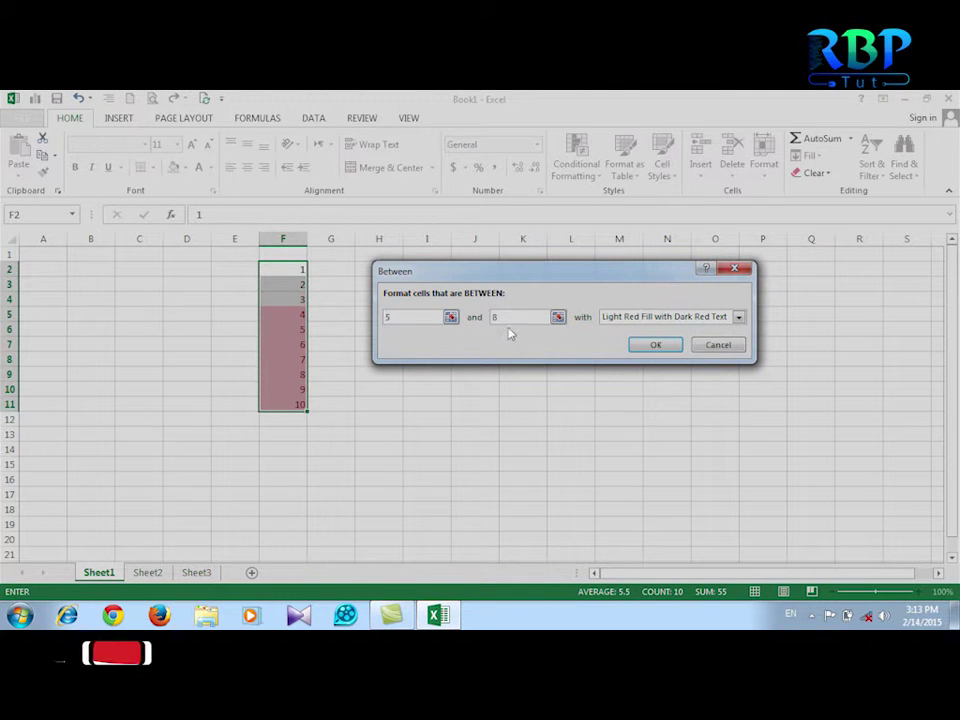
click(738, 317)
click(645, 370)
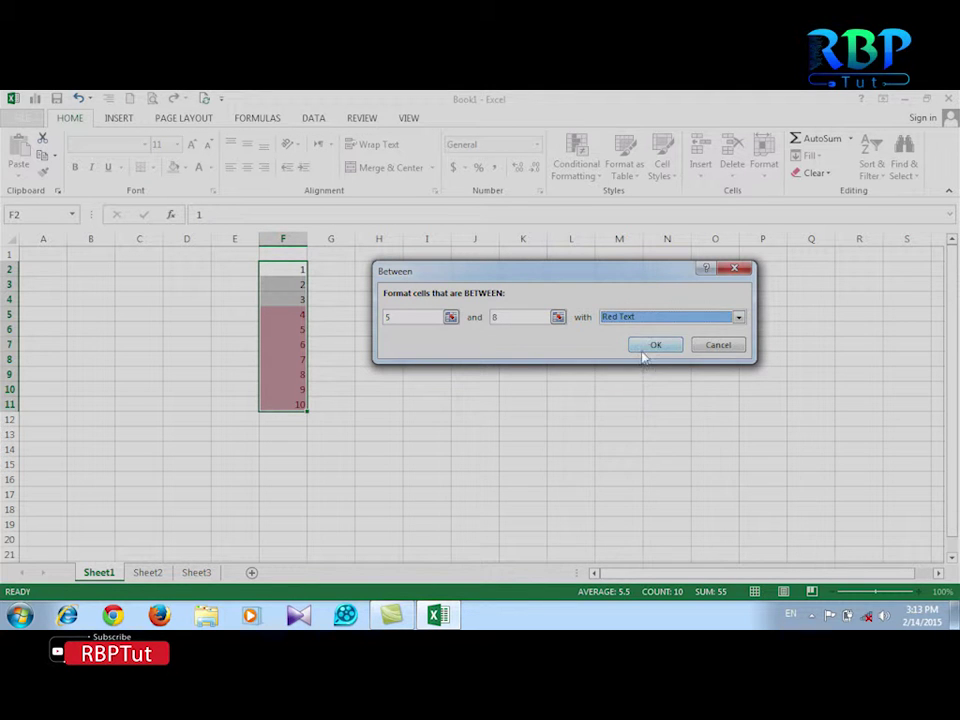
click(654, 346)
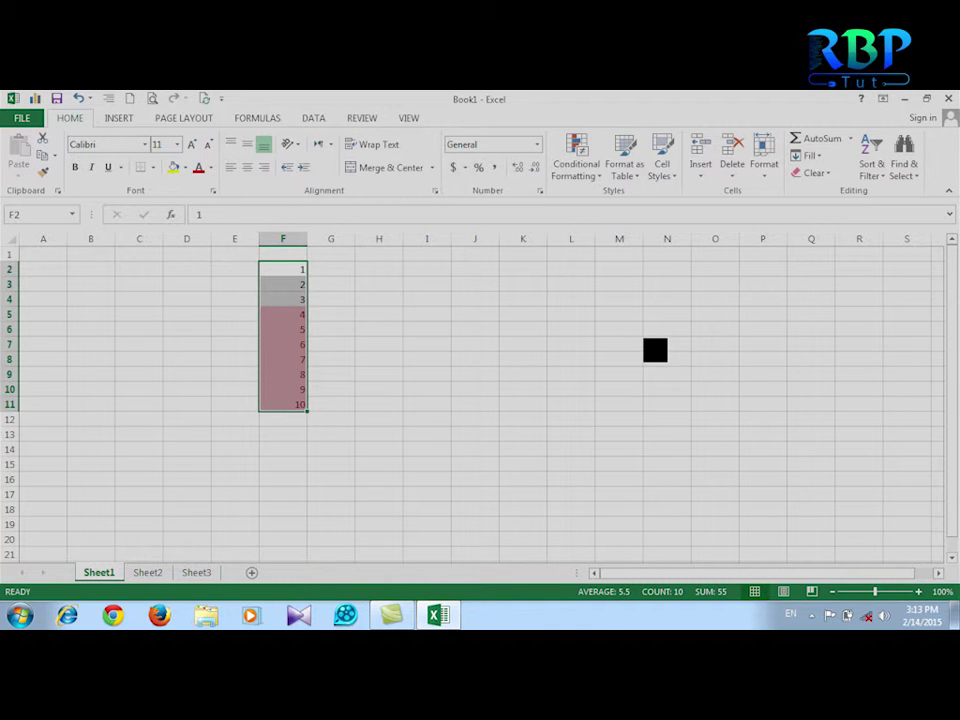
- Add a Top 5 Items rule with Light Red Fill with Dark Red Text, then reselect F2:F11
click(594, 178)
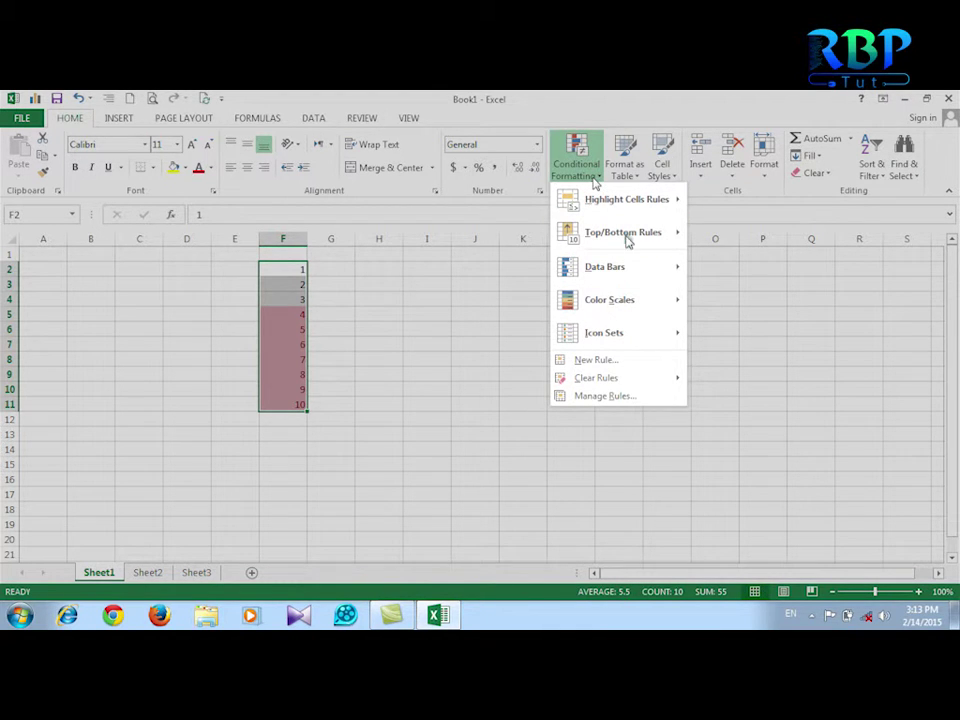
mouse_move(628, 241)
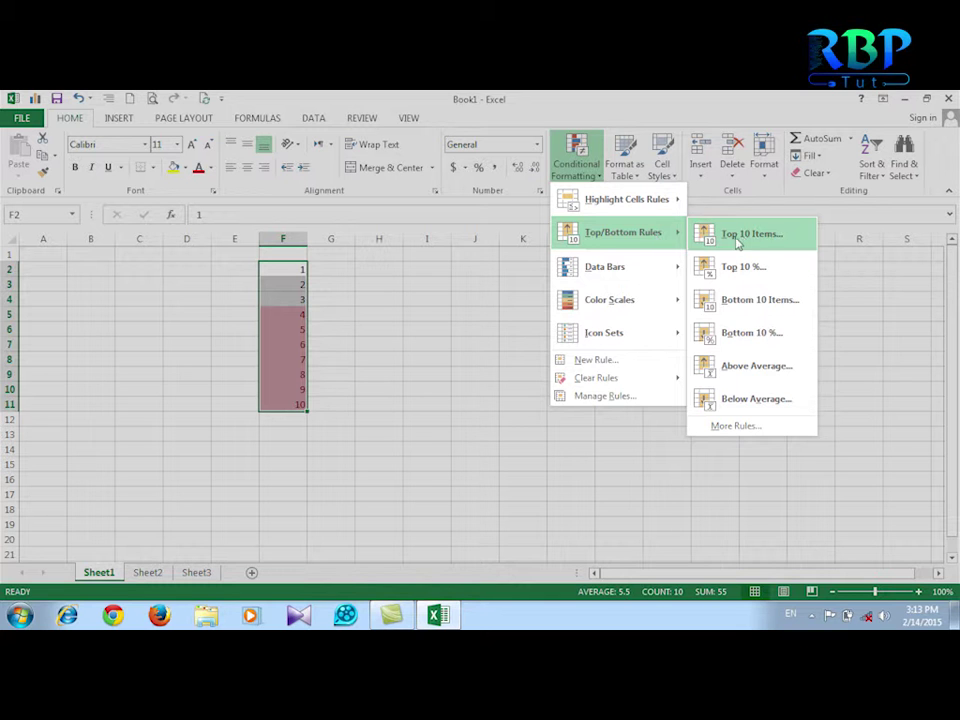
click(780, 242)
text(5)
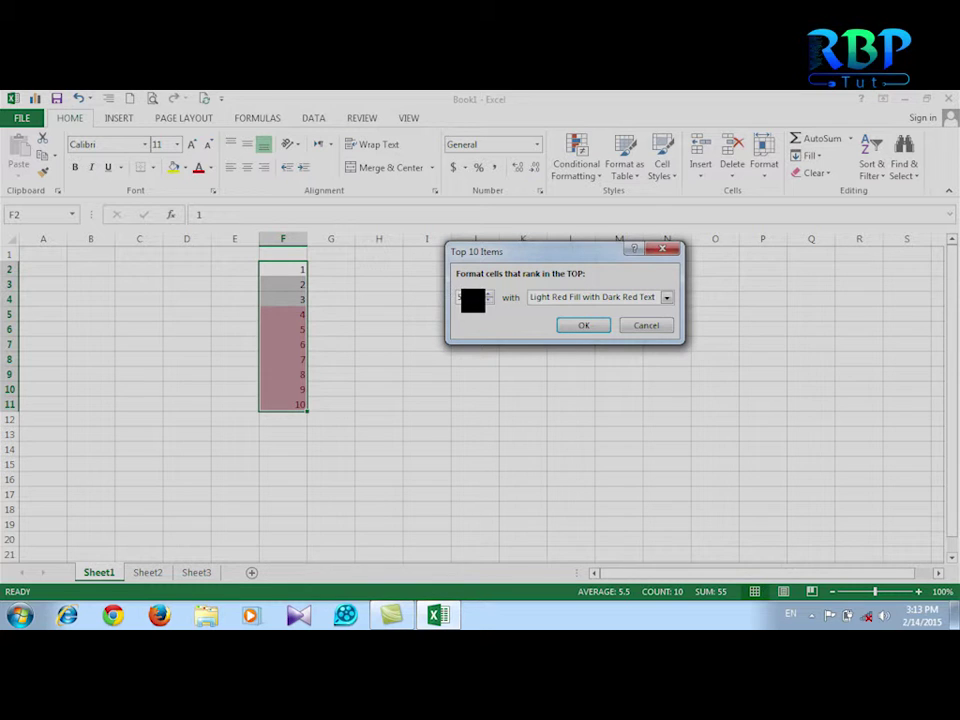
click(666, 297)
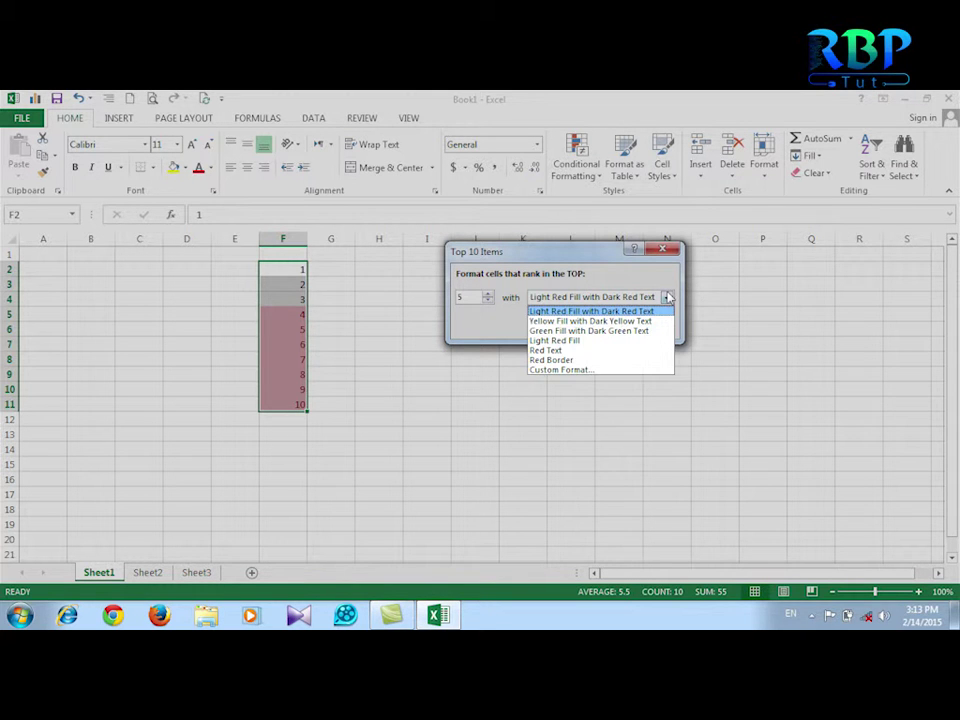
click(666, 297)
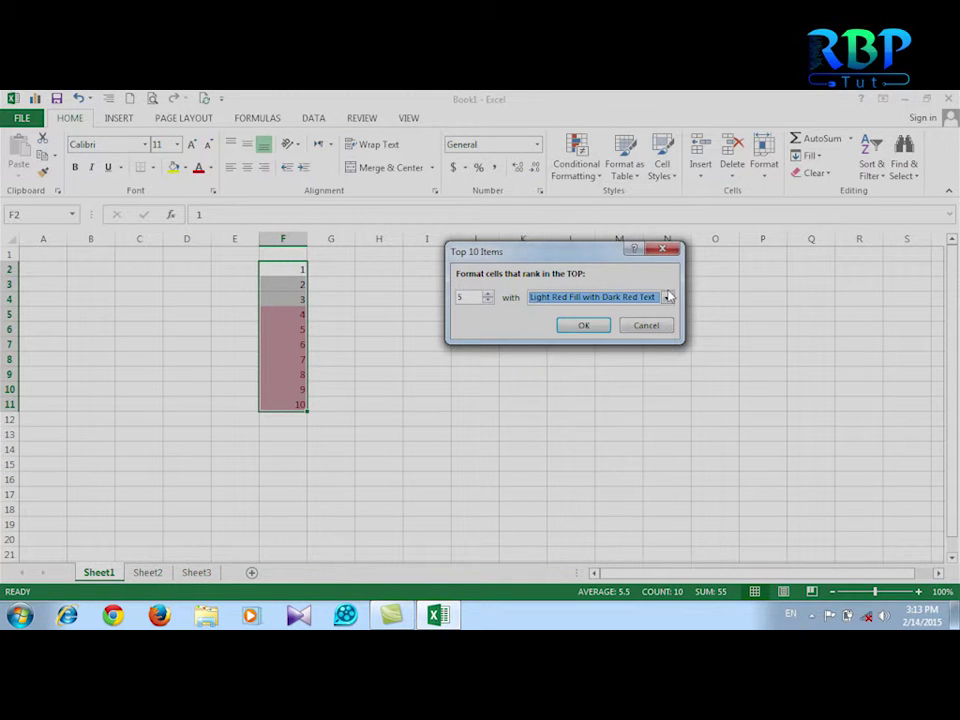
click(578, 326)
click(584, 325)
click(462, 300)
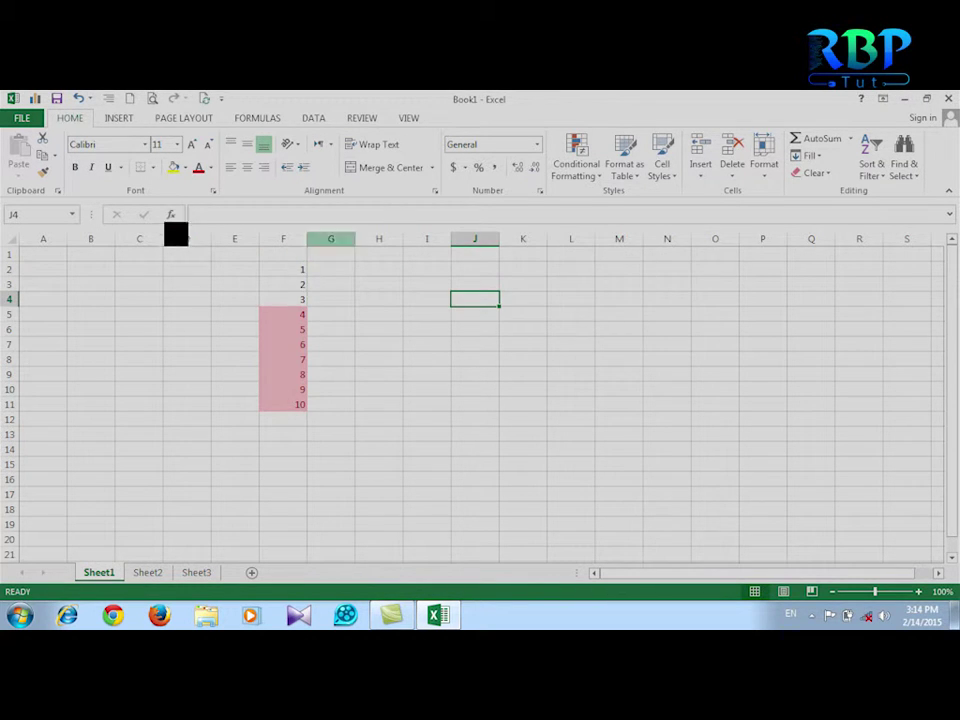
drag(283, 270, 302, 407)
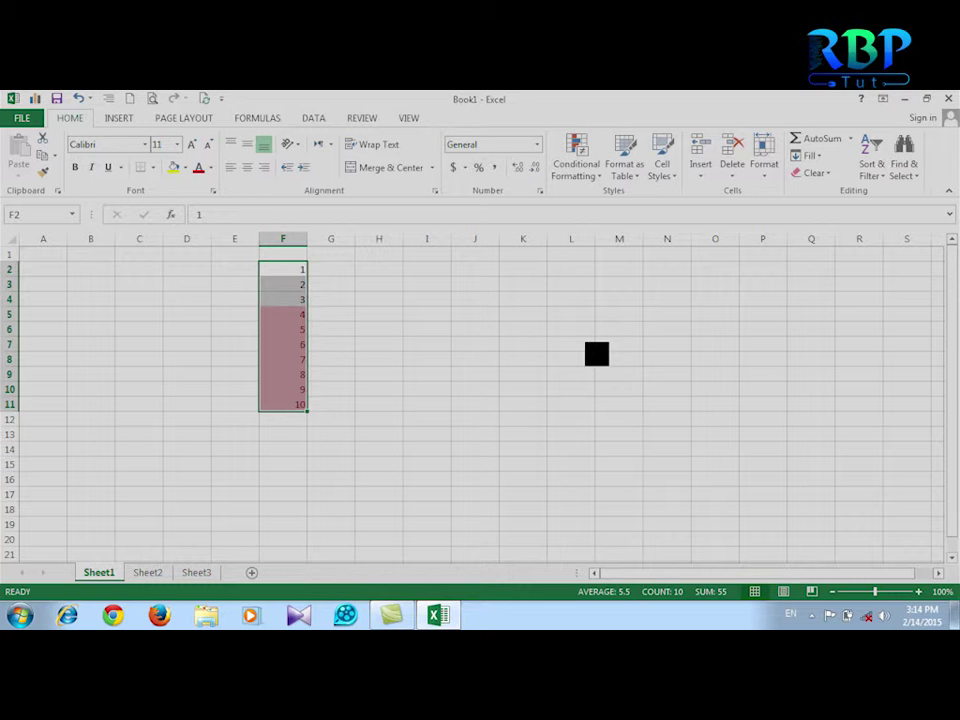
- Apply blue Solid Fill data bars to the values in F2:F11
click(591, 177)
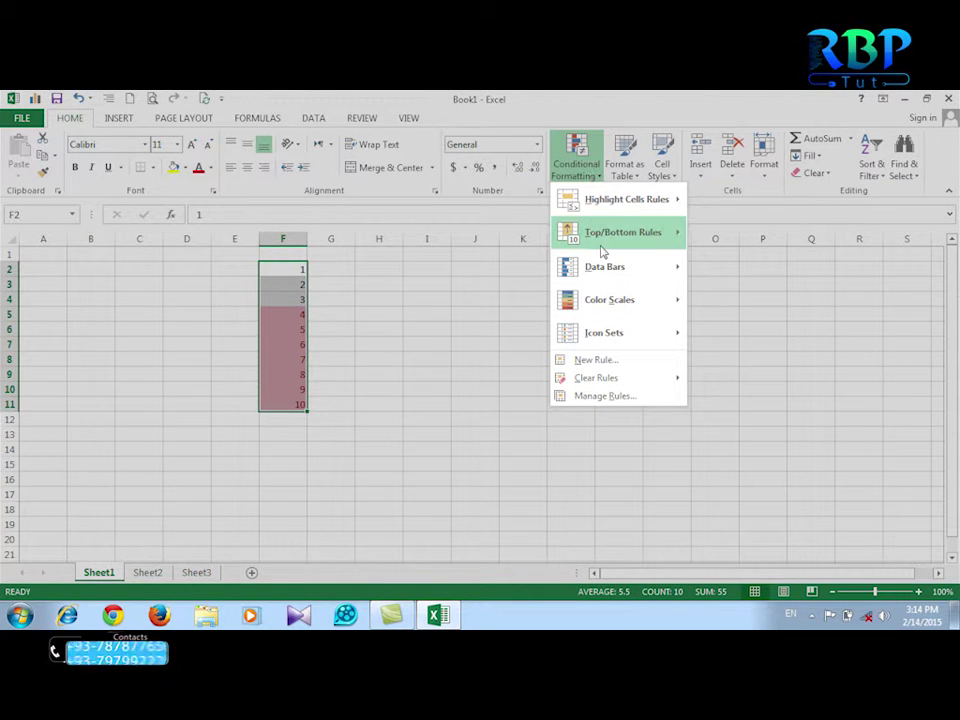
mouse_move(608, 270)
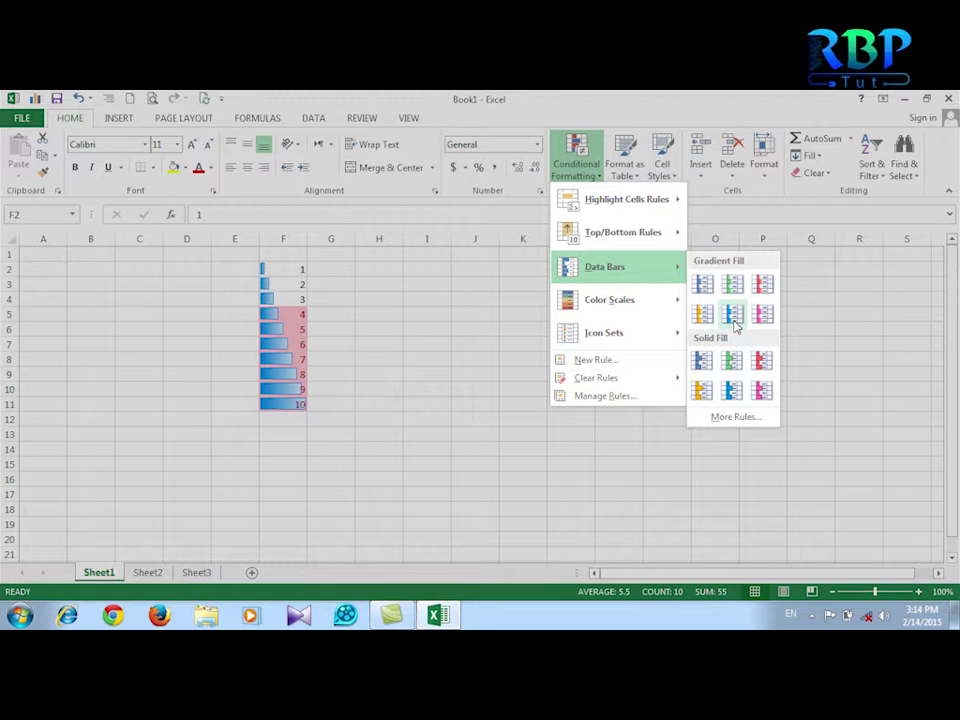
click(727, 398)
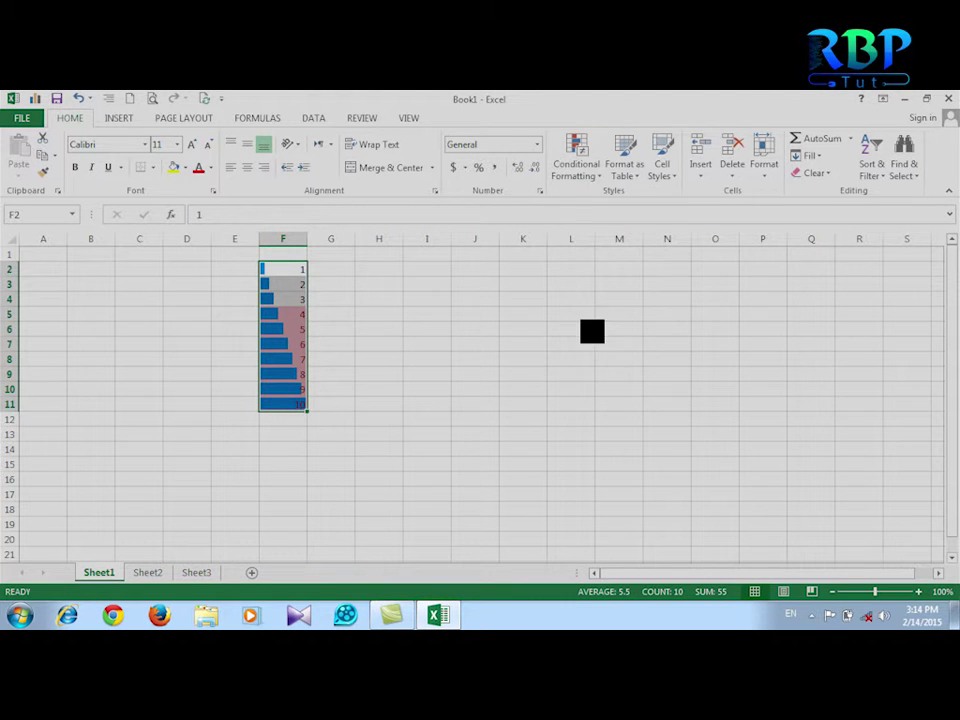
click(597, 177)
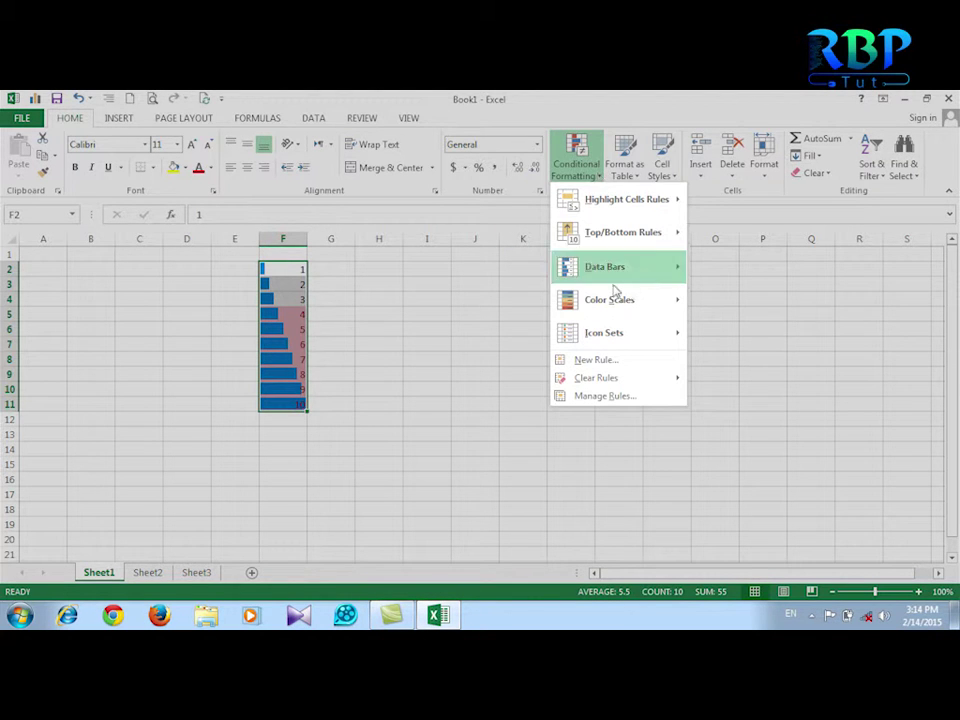
- Apply the Green - Yellow Color Scale to F2:F11
mouse_move(621, 304)
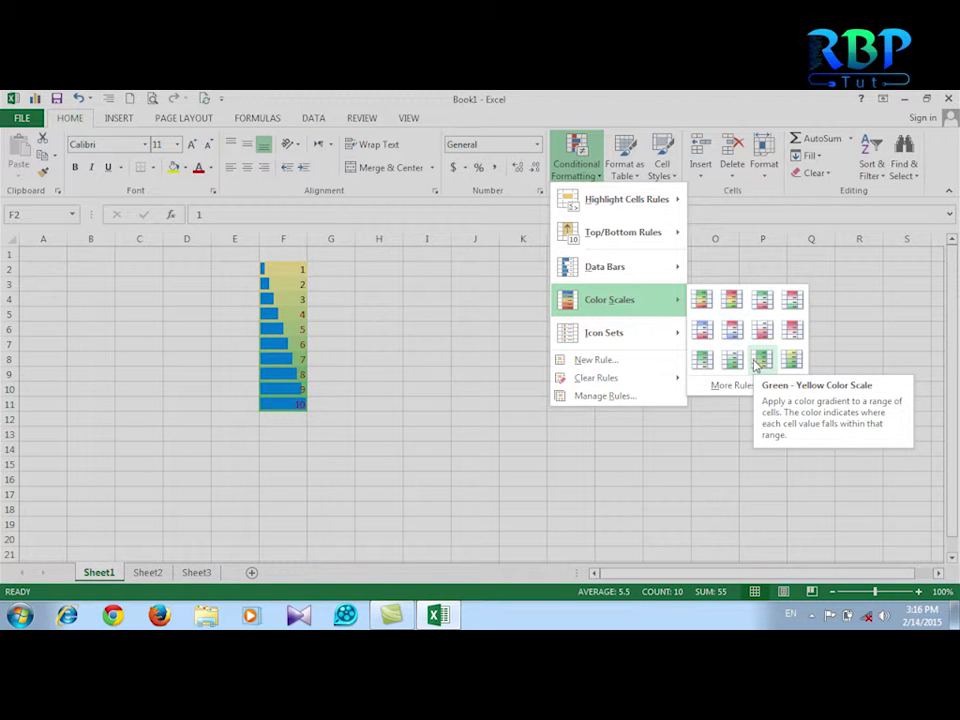
click(757, 362)
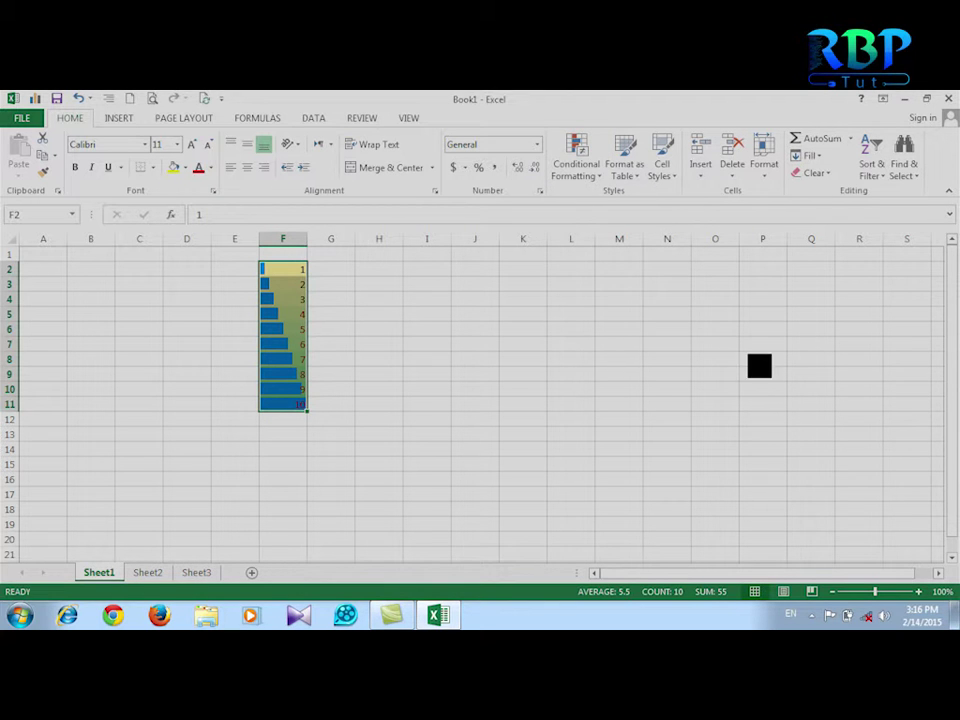
click(594, 178)
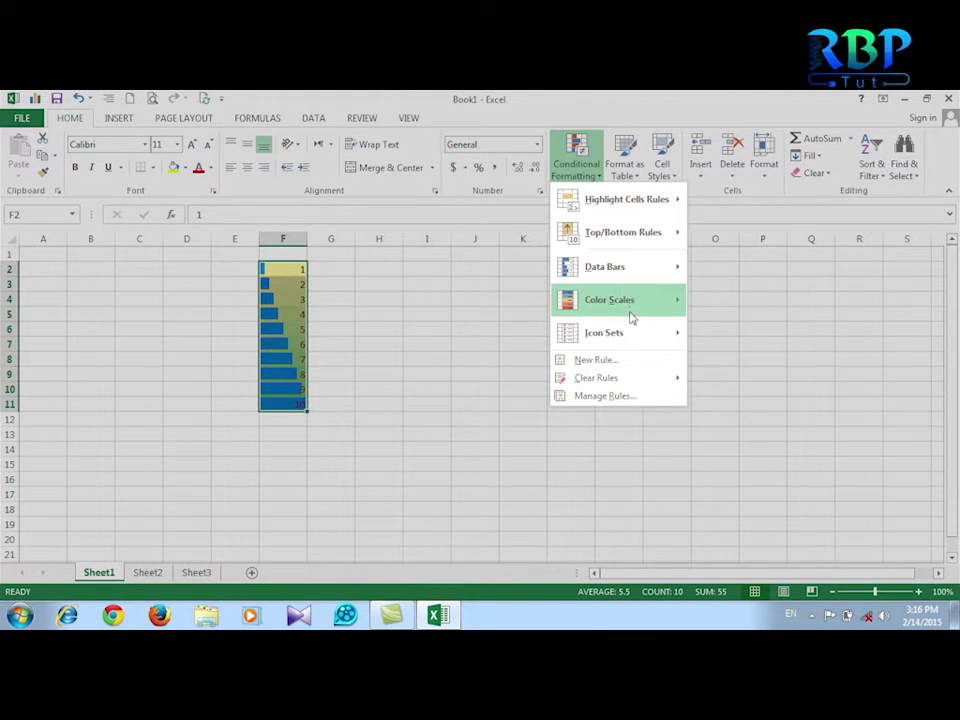
mouse_move(633, 347)
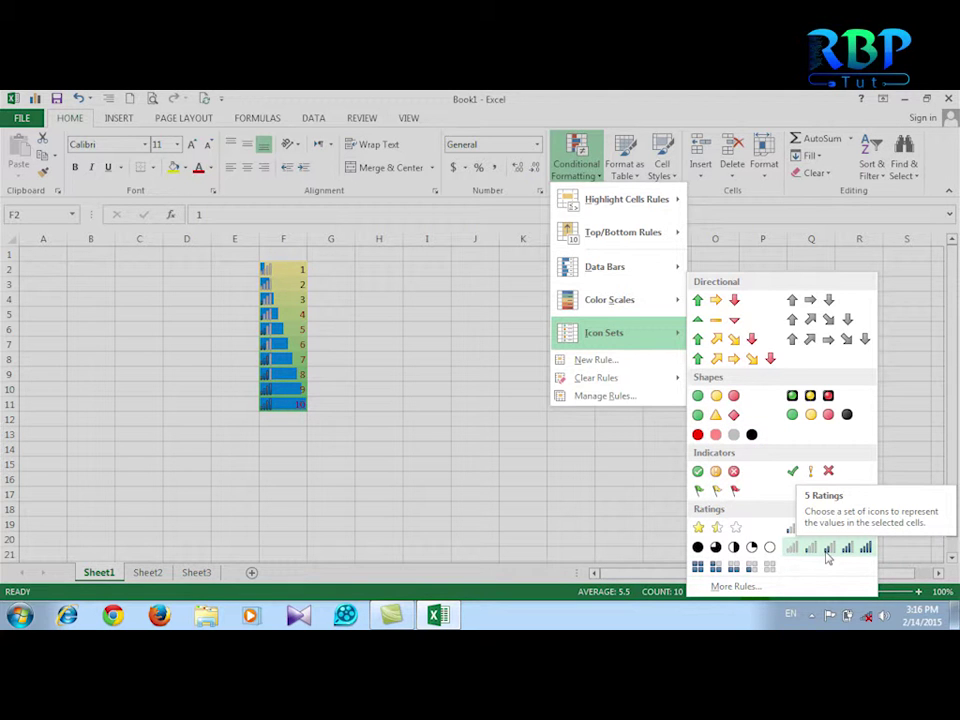
click(521, 328)
click(589, 180)
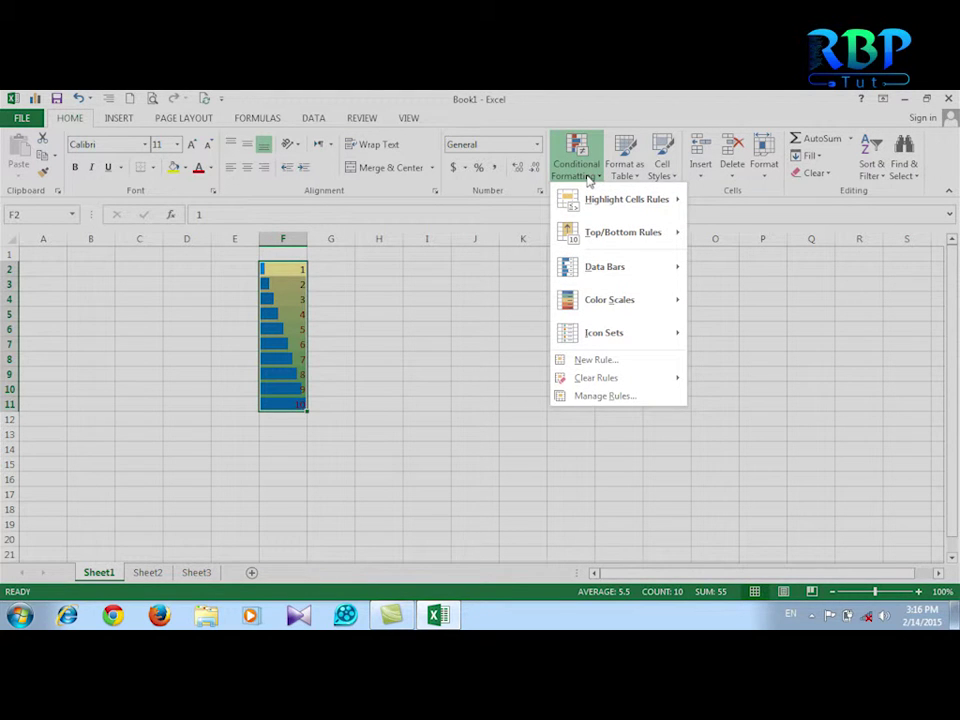
mouse_move(602, 283)
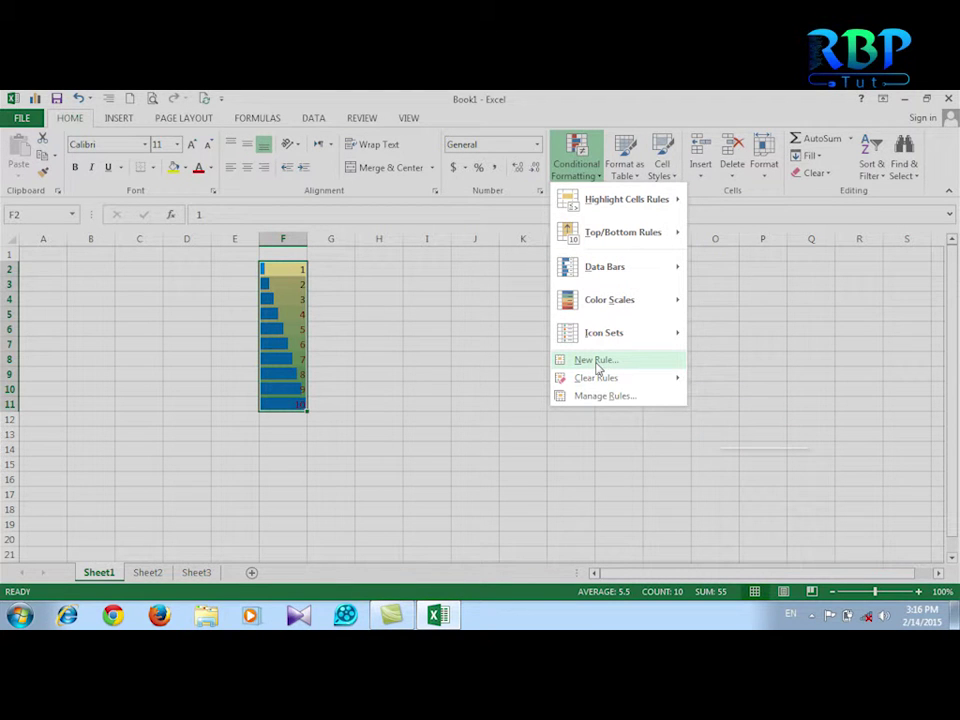
- Start a New Rule with 3-Color Scale style and Number as Minimum, Midpoint and Maximum types
click(597, 362)
drag(517, 171, 606, 112)
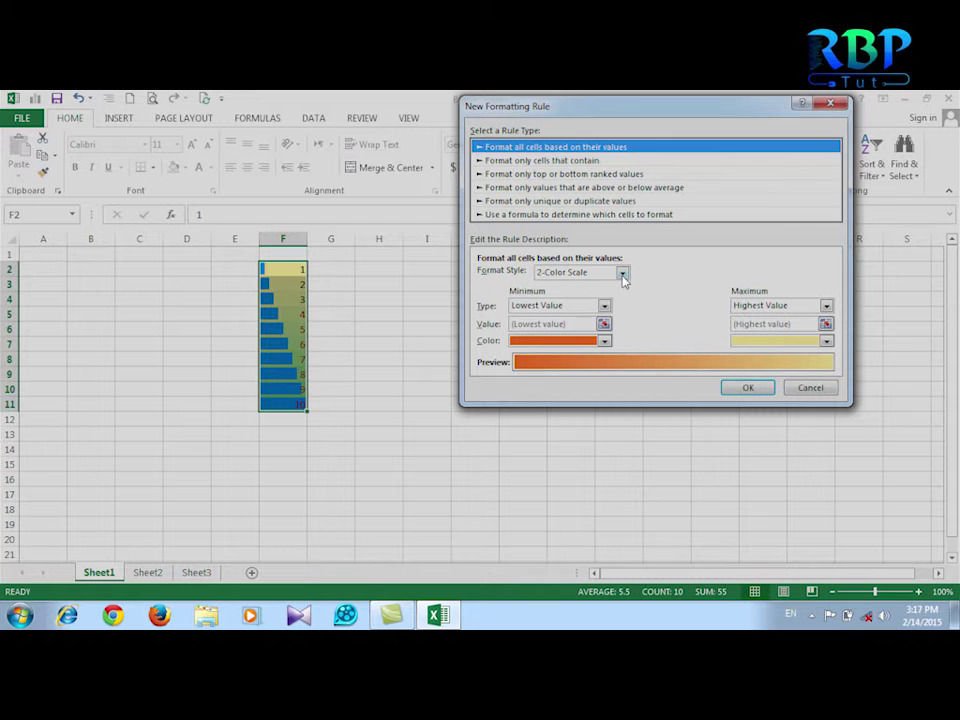
click(622, 272)
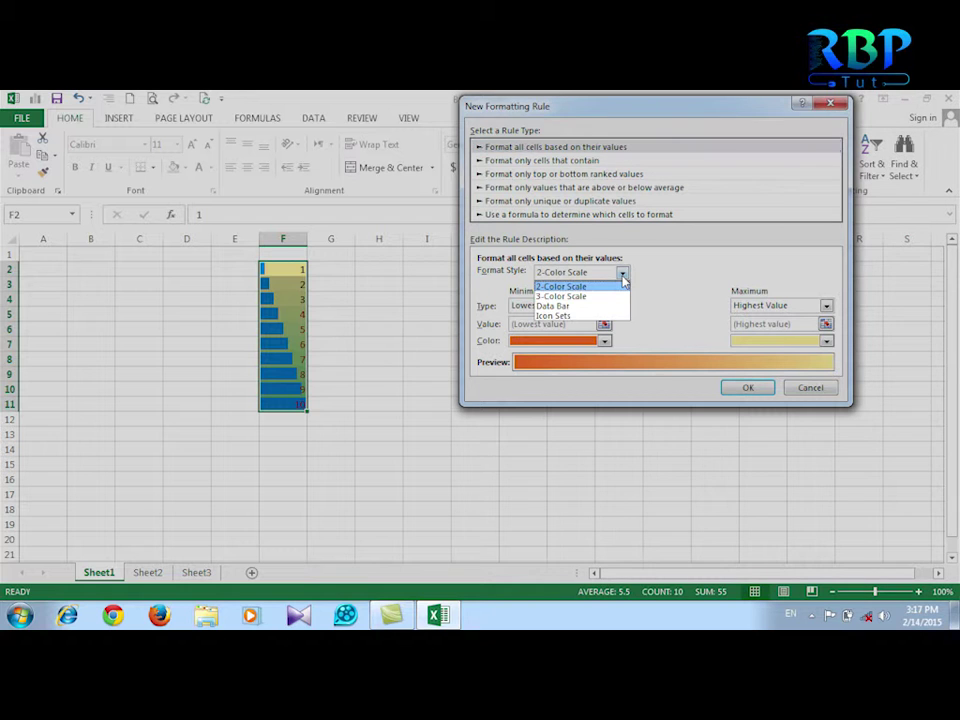
click(594, 297)
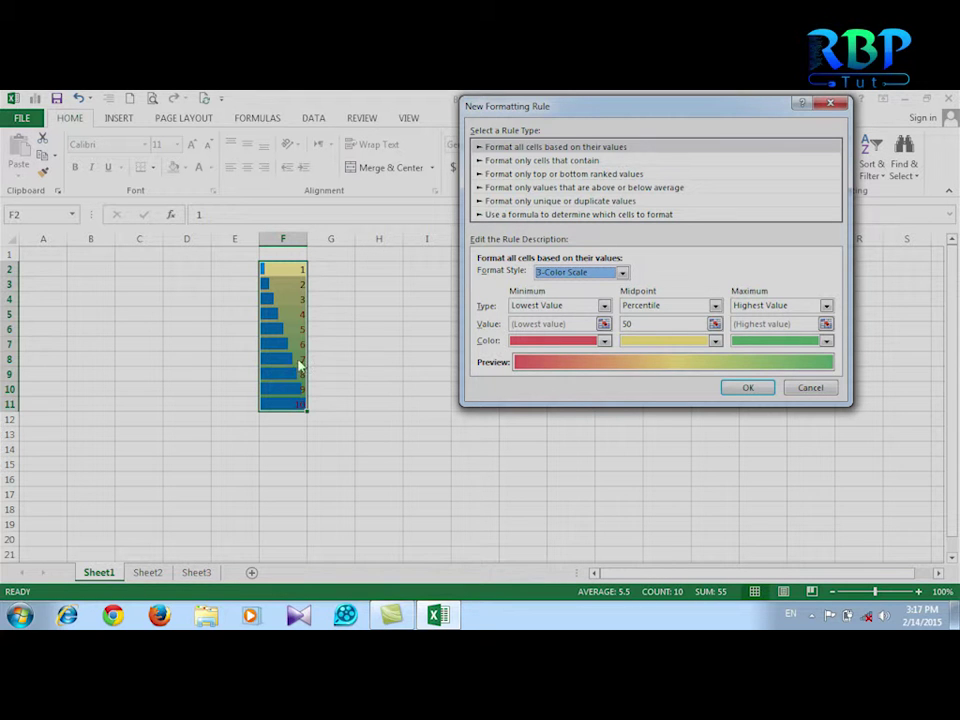
click(603, 307)
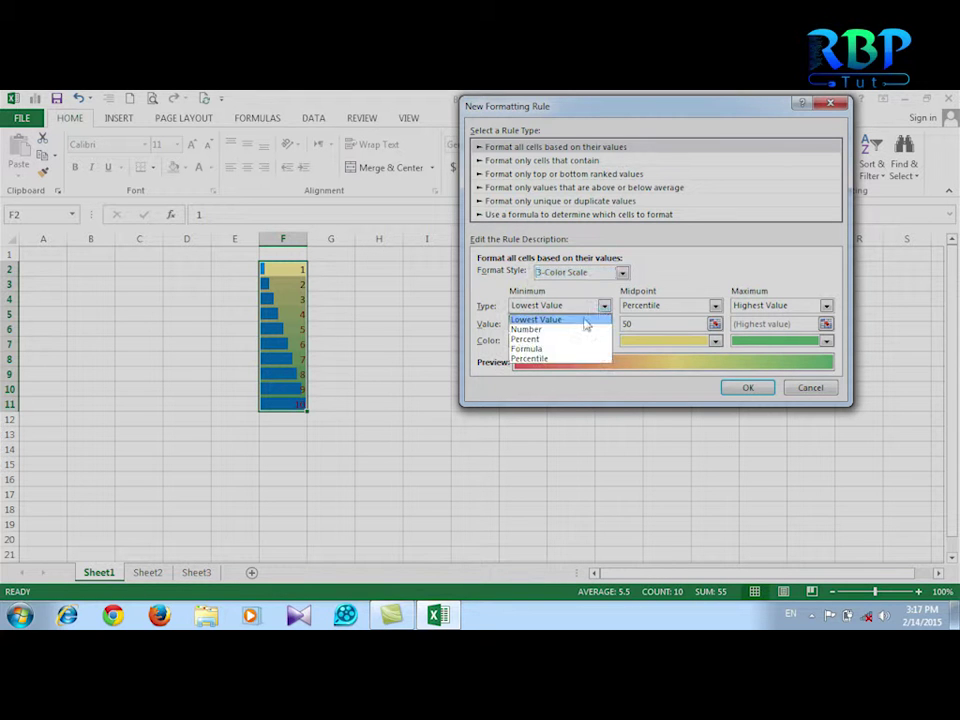
click(570, 330)
click(535, 324)
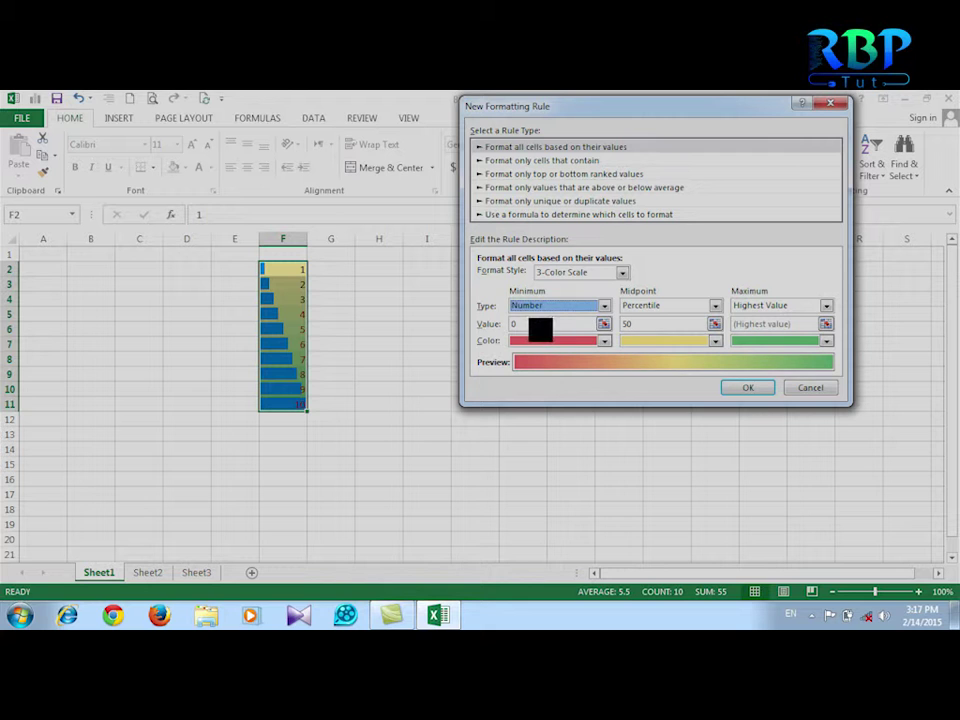
click(715, 305)
click(660, 317)
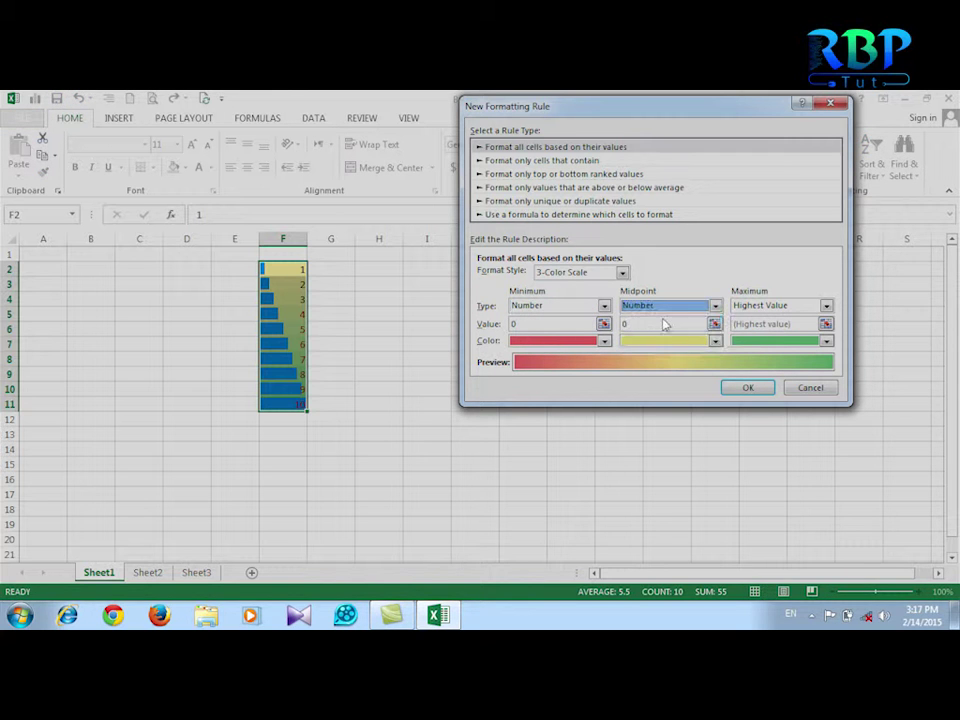
click(826, 305)
click(786, 329)
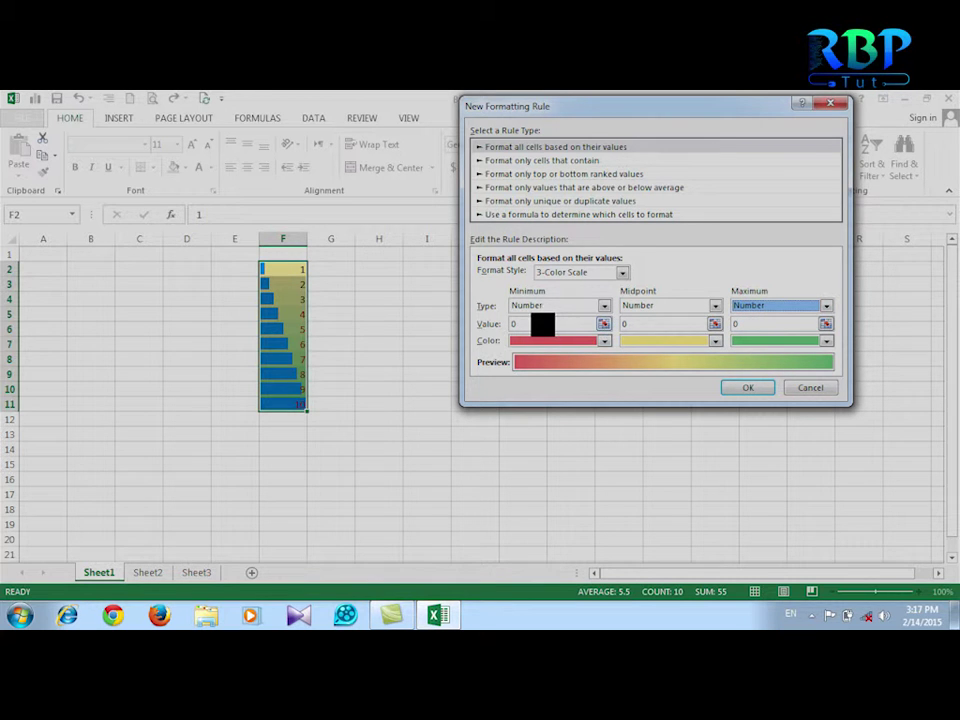
- Set the Minimum value to the range F2:F4 with the range selector
click(603, 324)
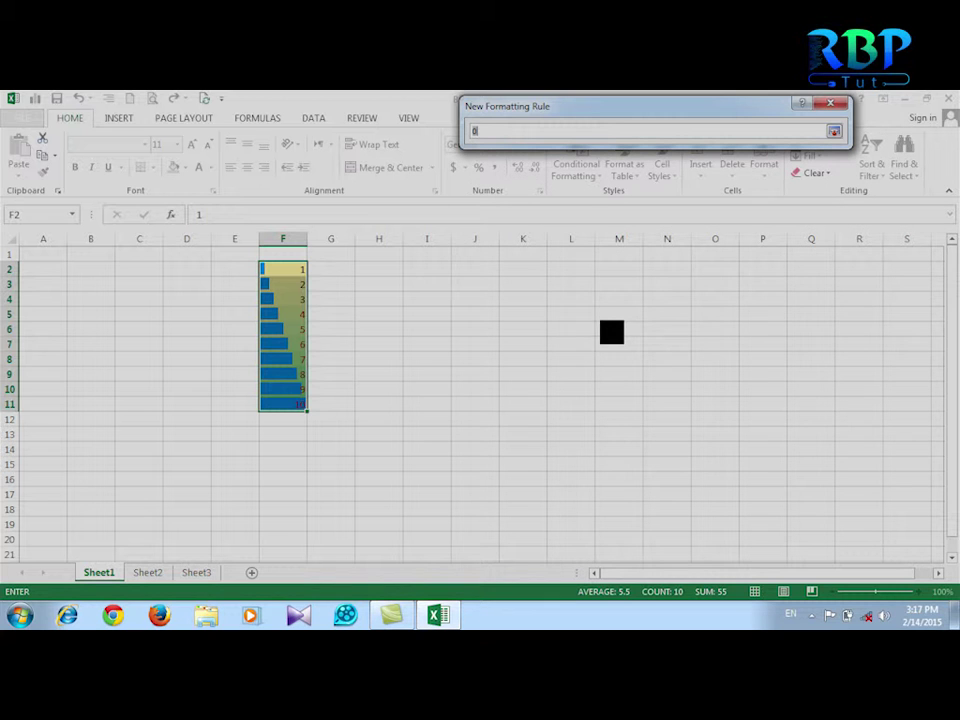
click(293, 277)
drag(293, 277, 294, 303)
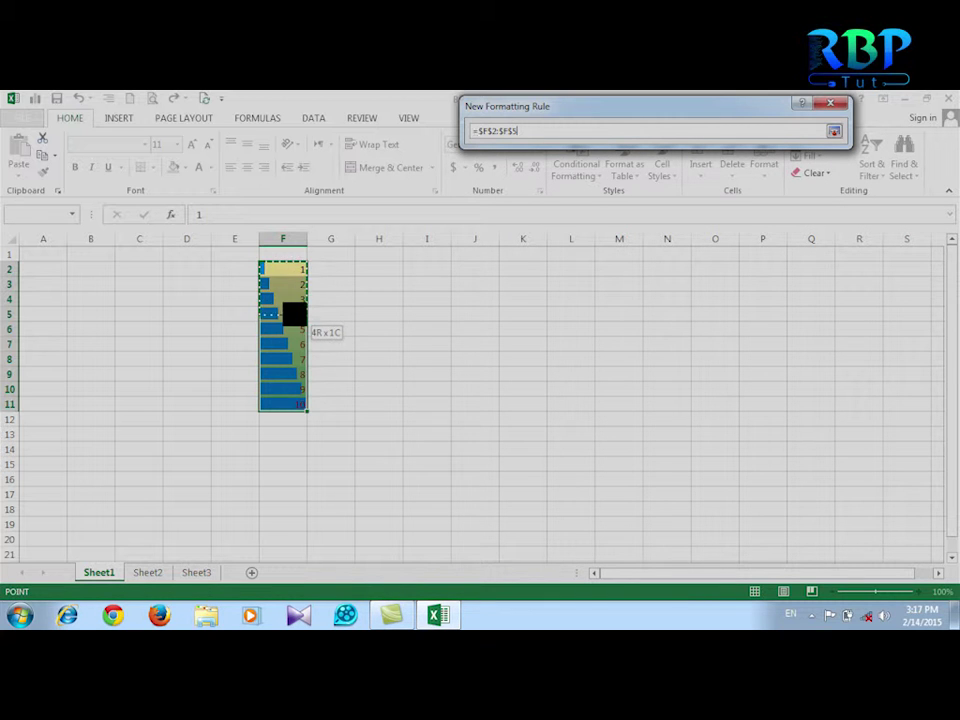
click(834, 131)
click(603, 324)
key(Return)
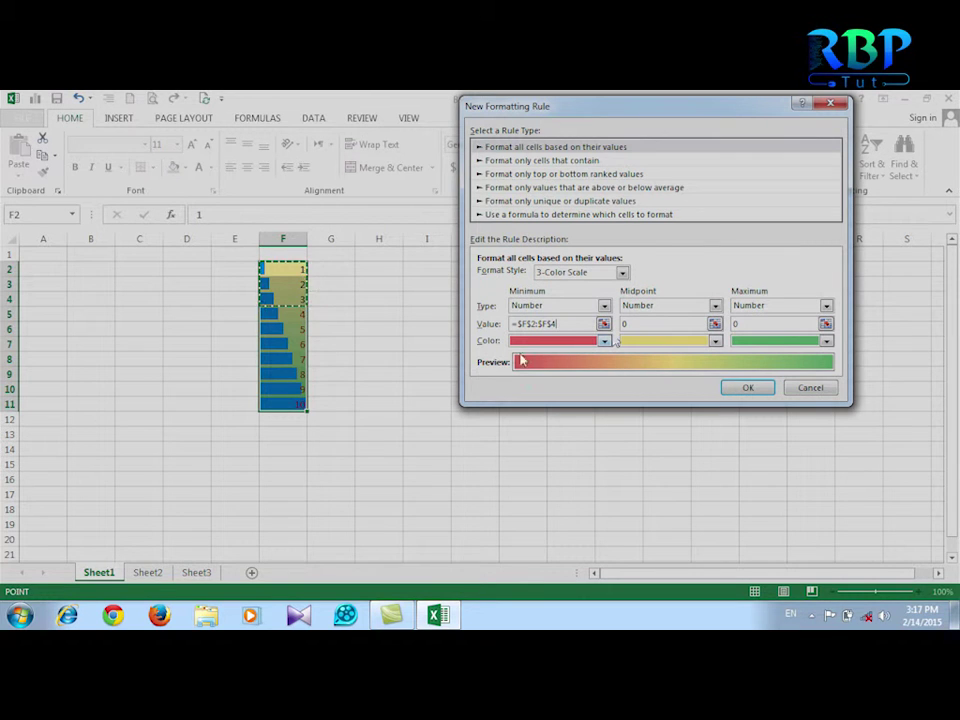
click(604, 341)
- Make the Minimum colour bright red and set the Midpoint value to F5:F8
click(604, 341)
click(604, 341)
click(529, 455)
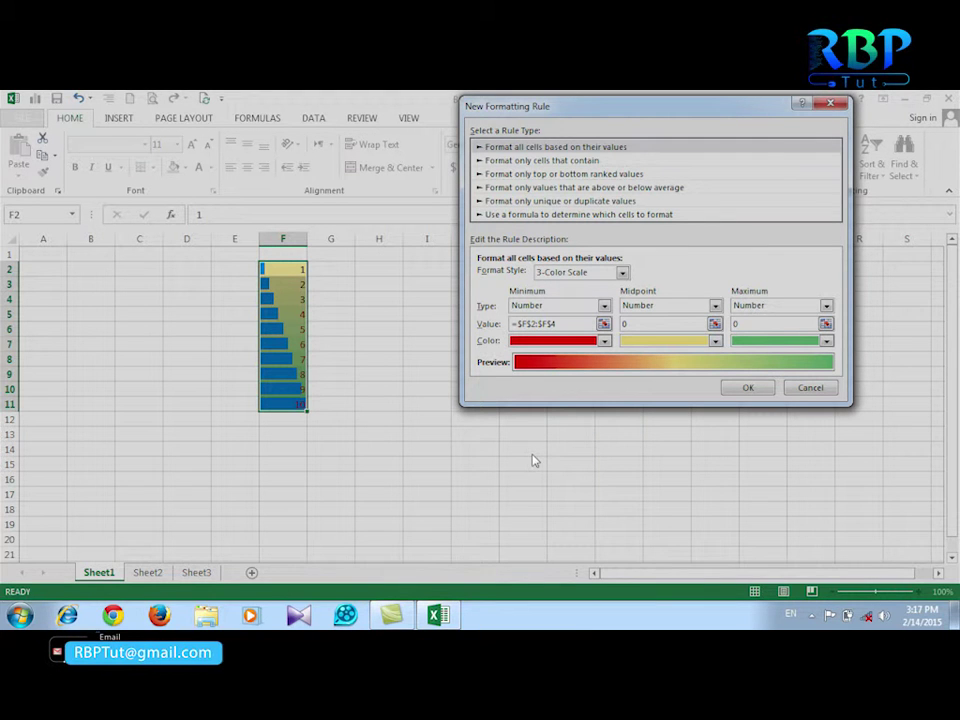
click(650, 325)
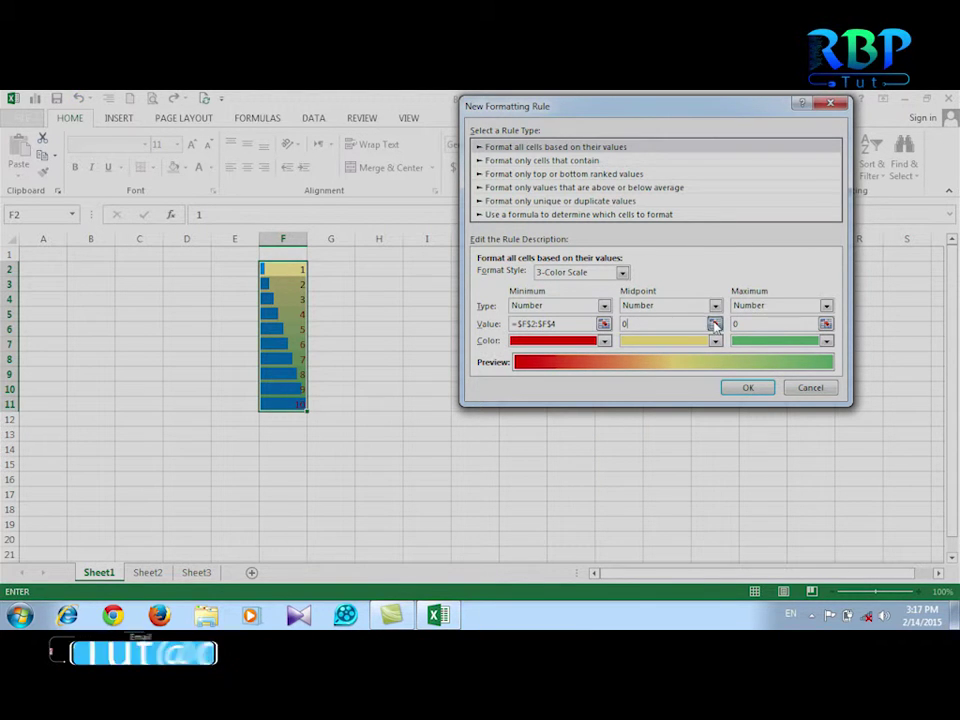
click(714, 324)
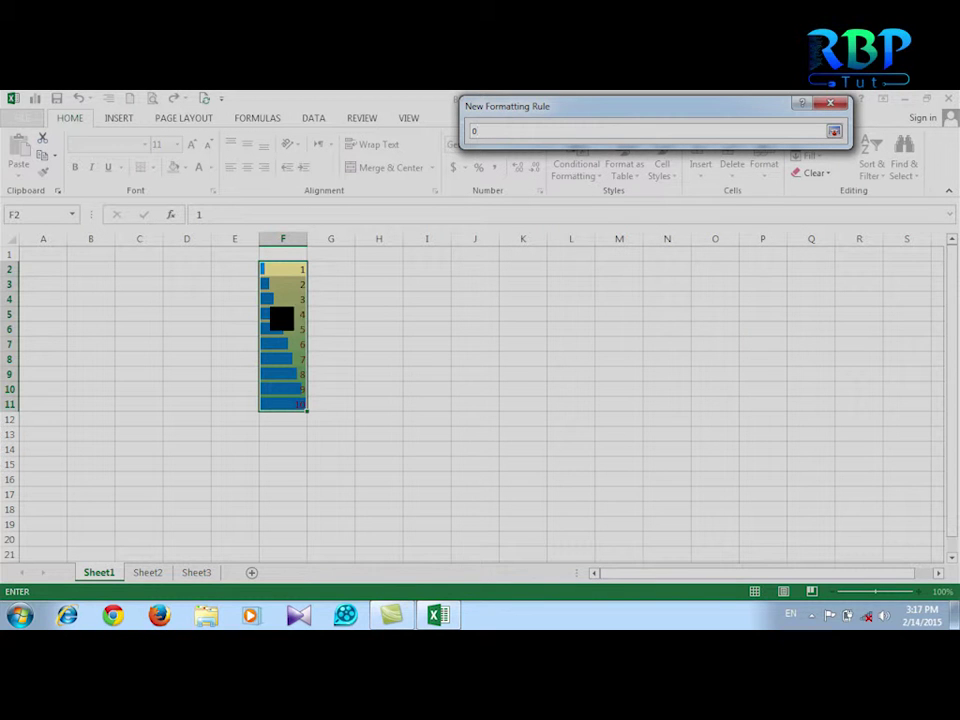
text(+)
drag(290, 314, 290, 359)
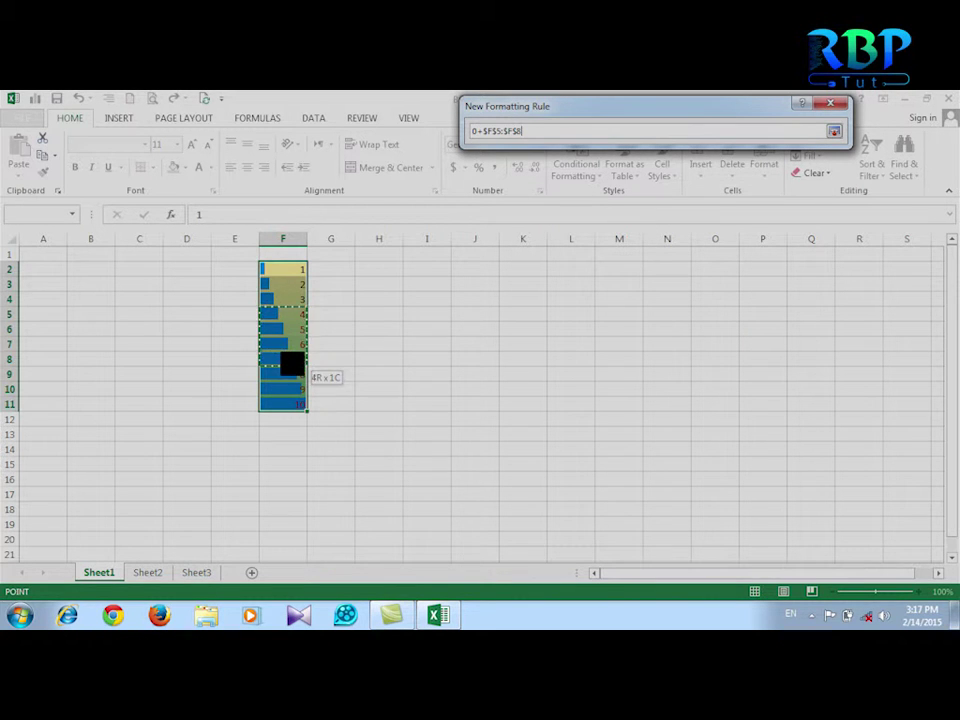
key(Return)
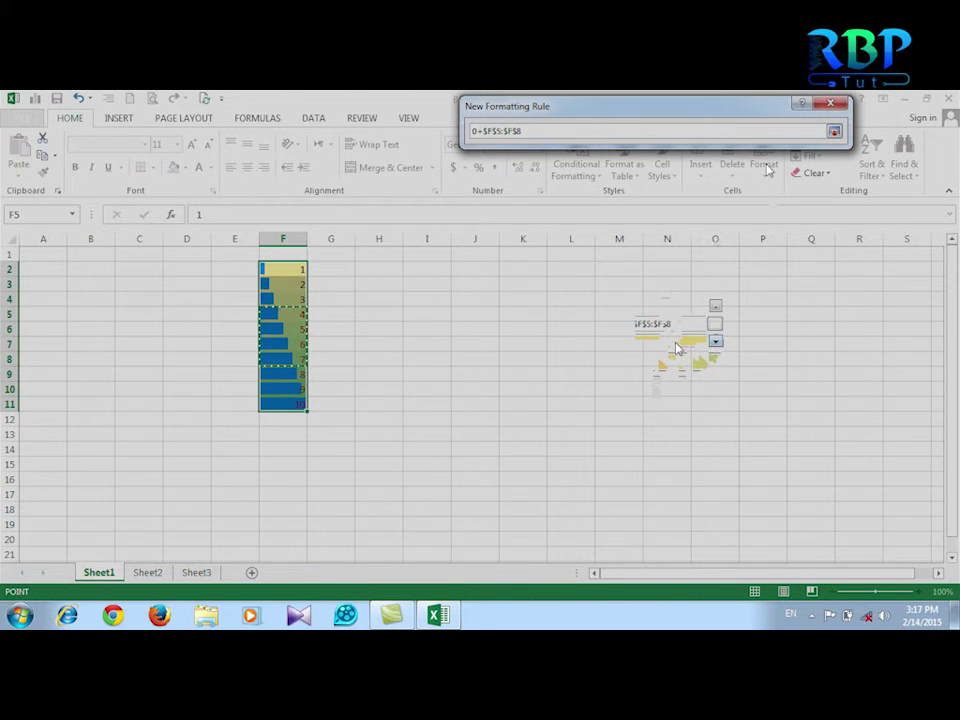
- Set the Maximum value to F9:F11 and strip the leading 0+ from the Midpoint
key(Tab)
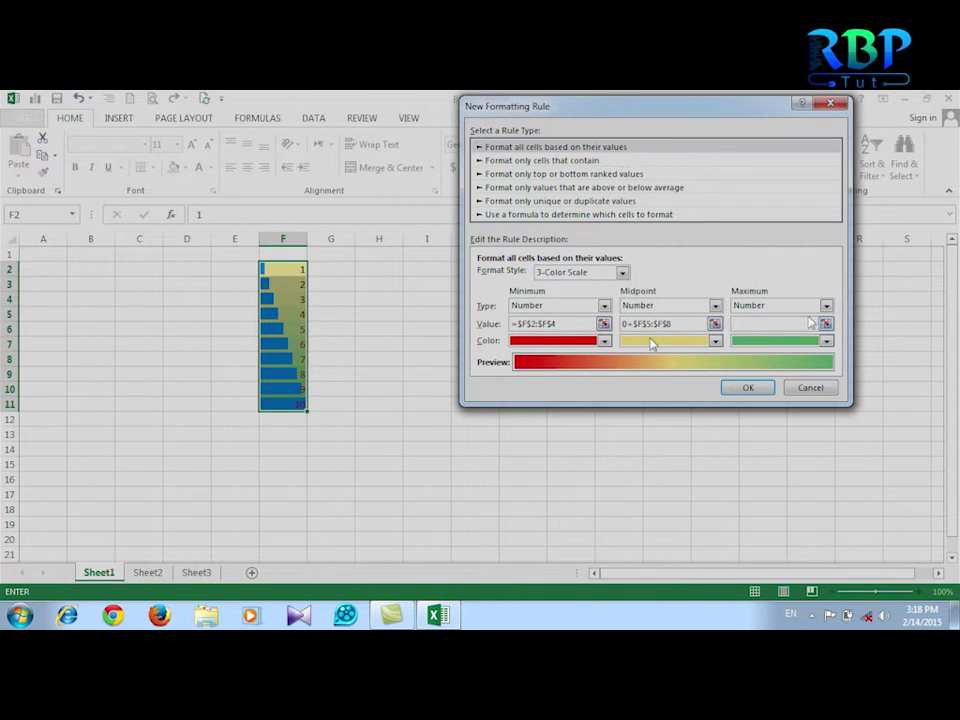
click(825, 325)
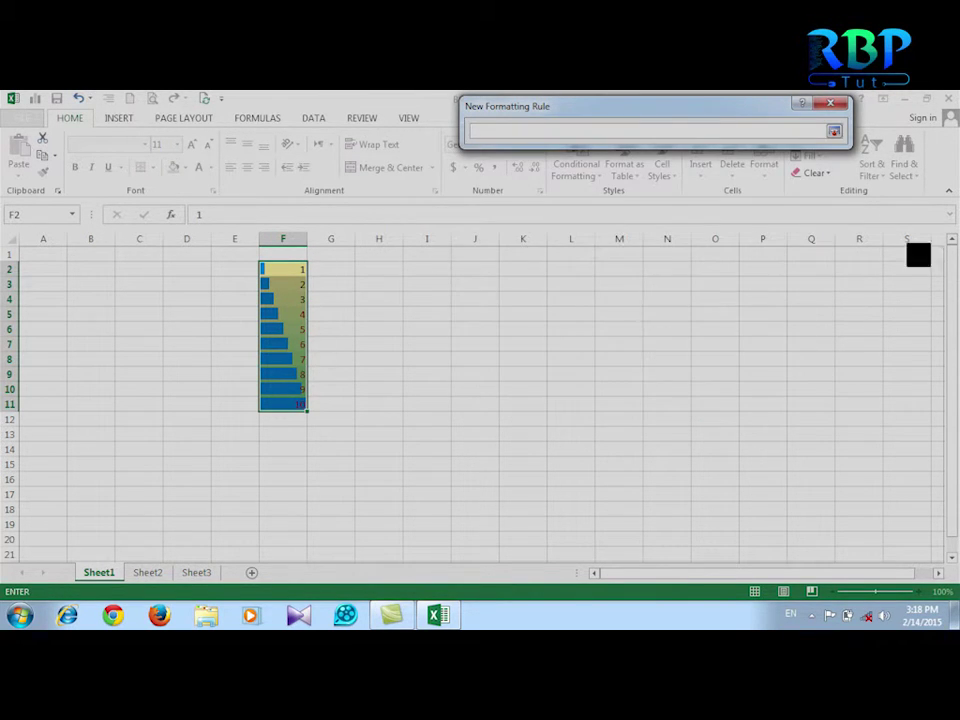
drag(283, 374, 283, 404)
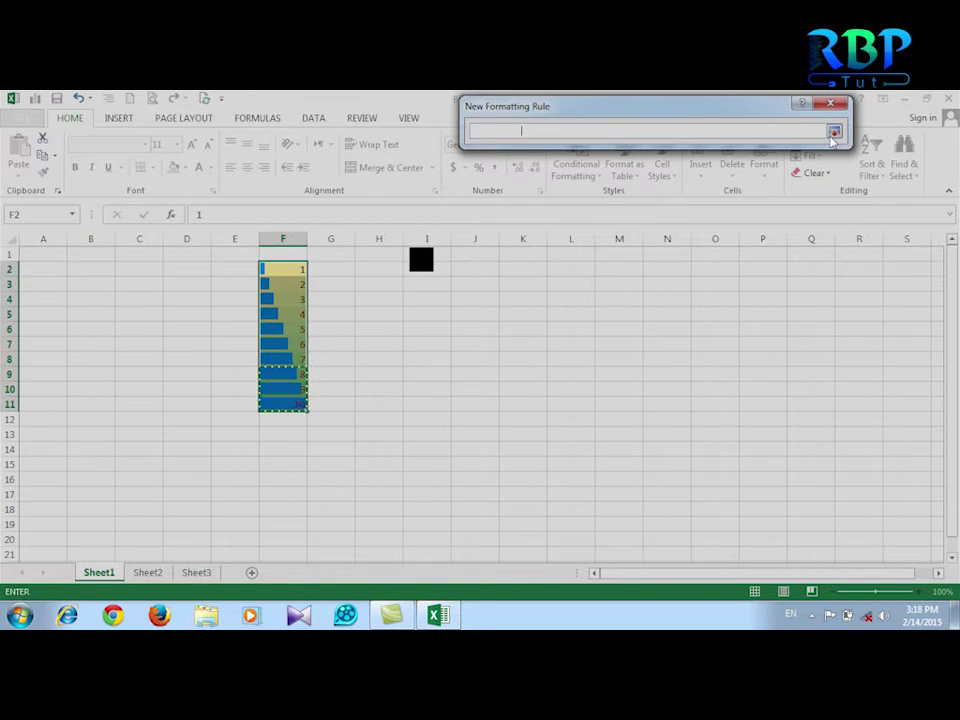
click(834, 131)
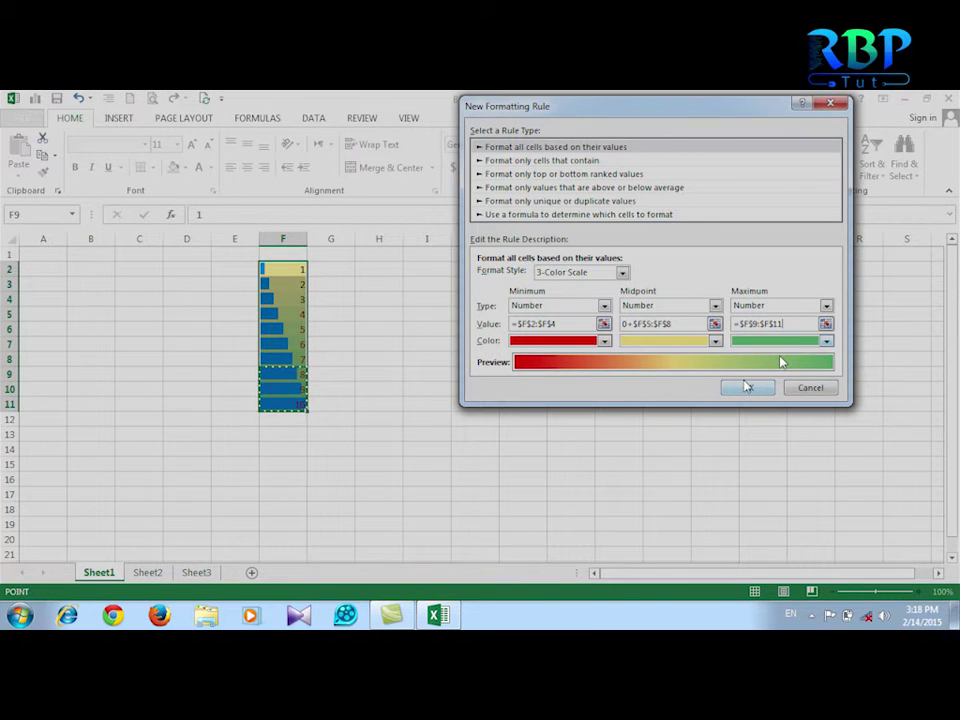
click(650, 325)
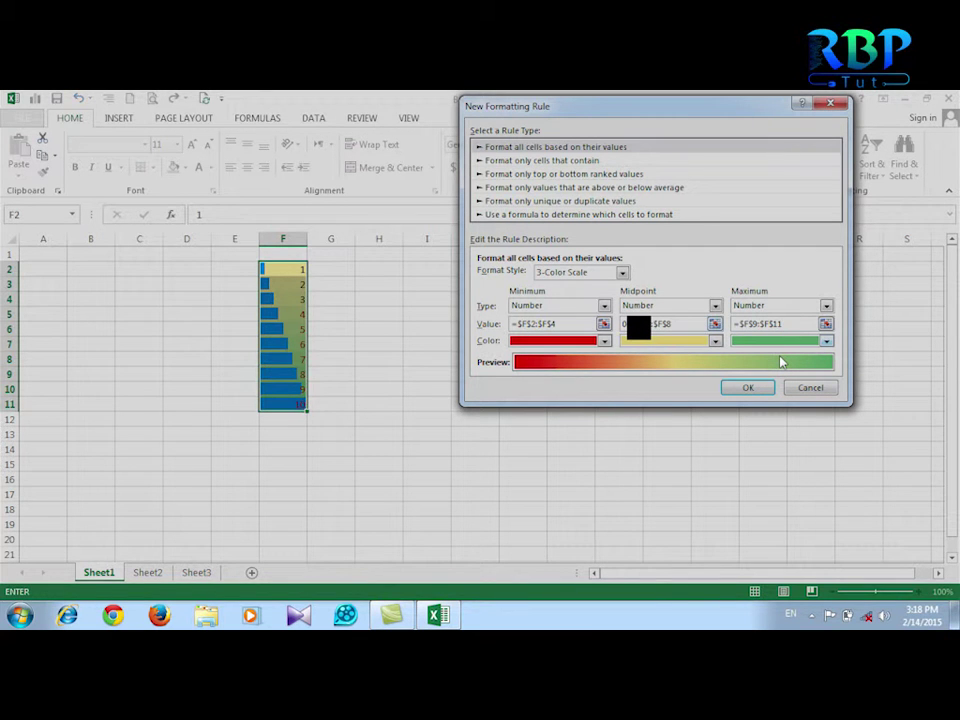
key(BackSpace)
key(BackSpace)
- Try applying the rule, re-pick Midpoint F5:F8 after the reference error, and hit the error again
click(752, 389)
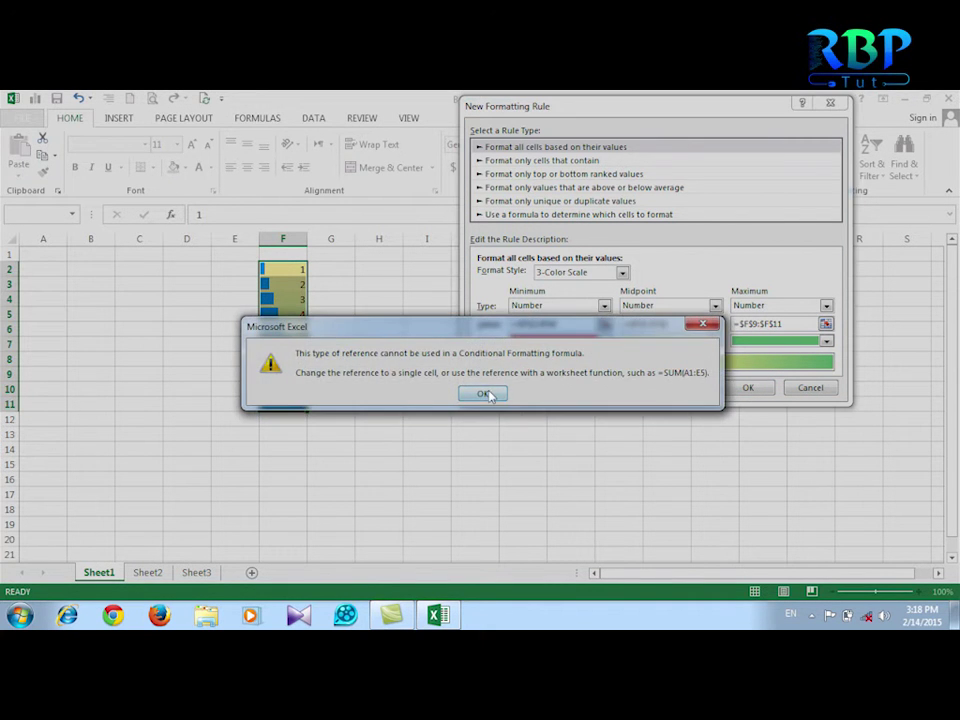
click(489, 393)
click(714, 323)
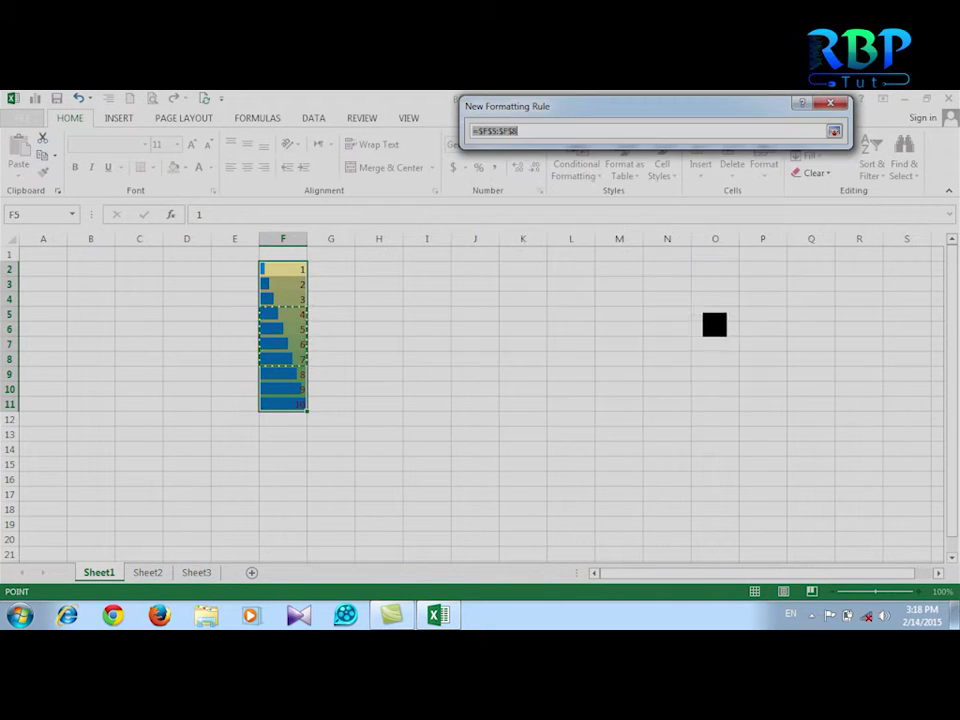
drag(284, 315, 288, 362)
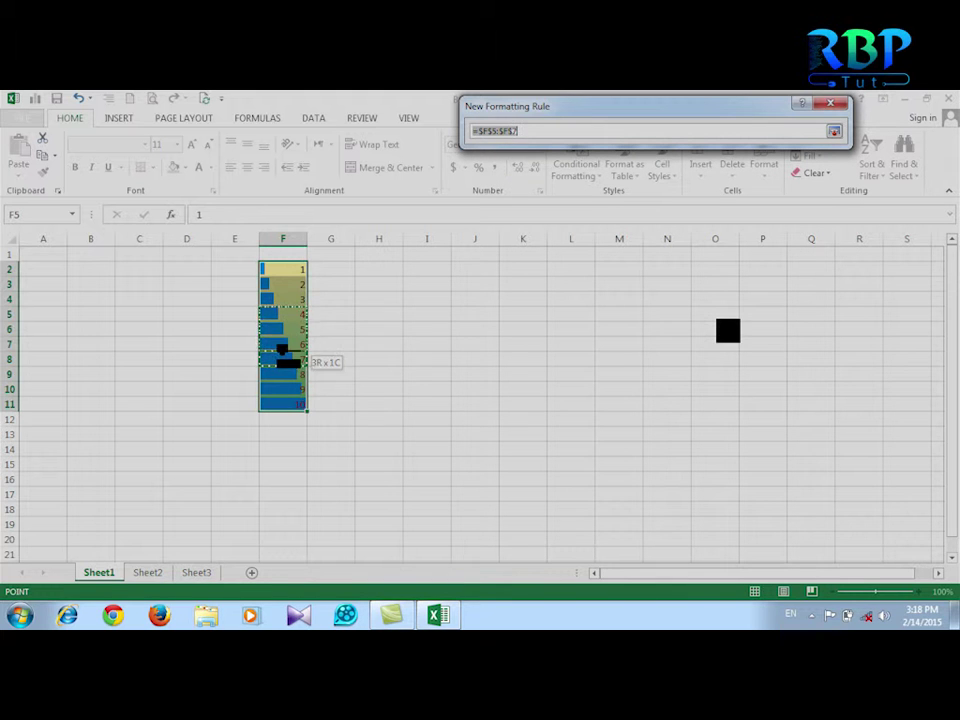
click(834, 131)
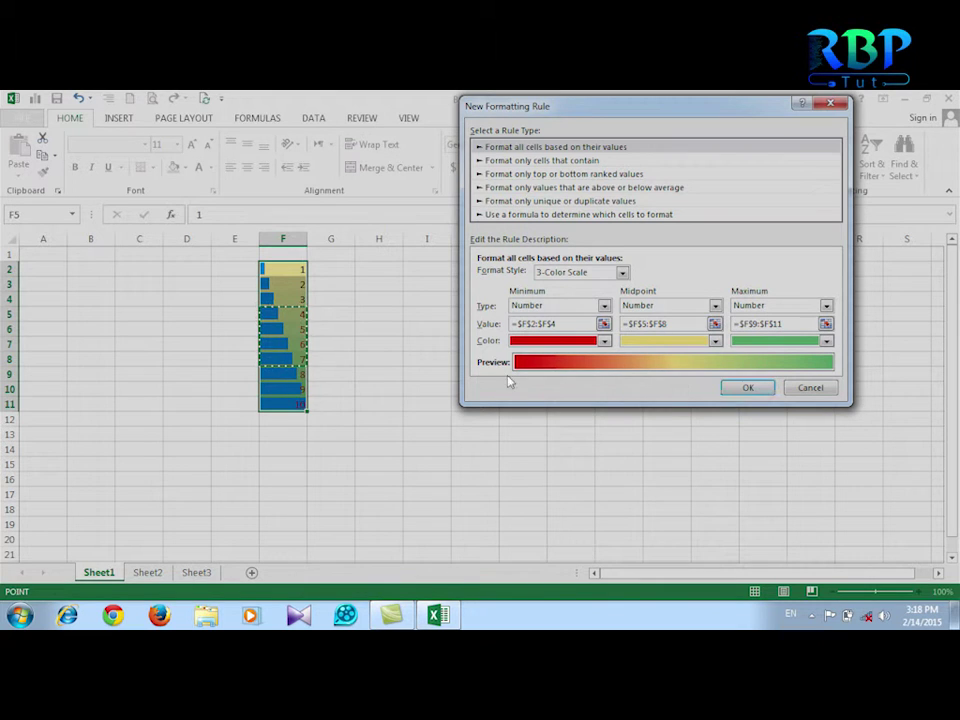
click(746, 389)
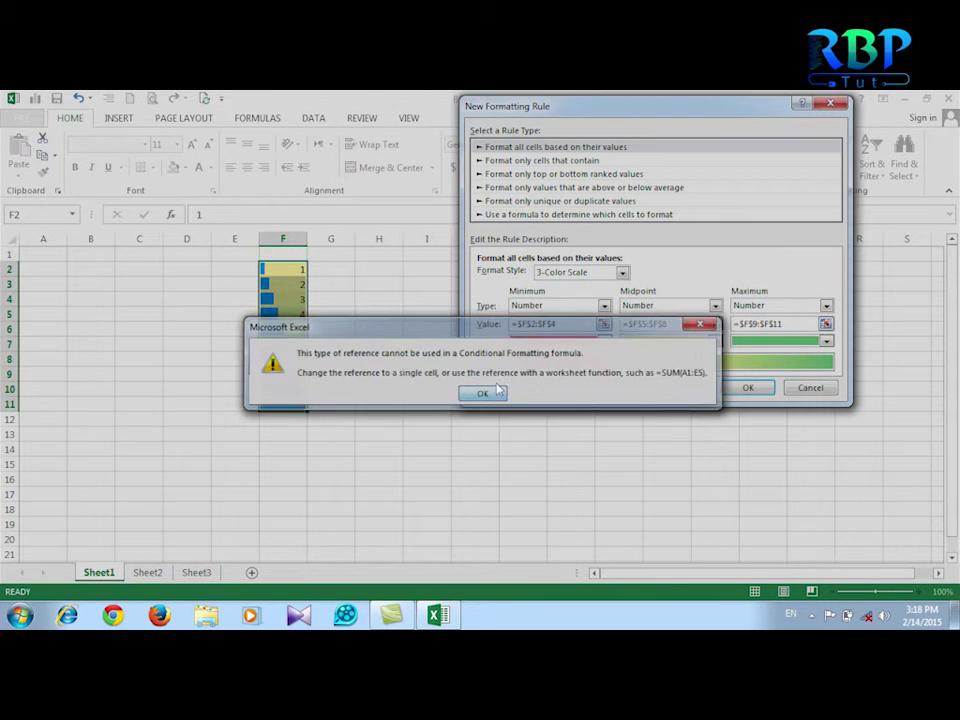
click(480, 400)
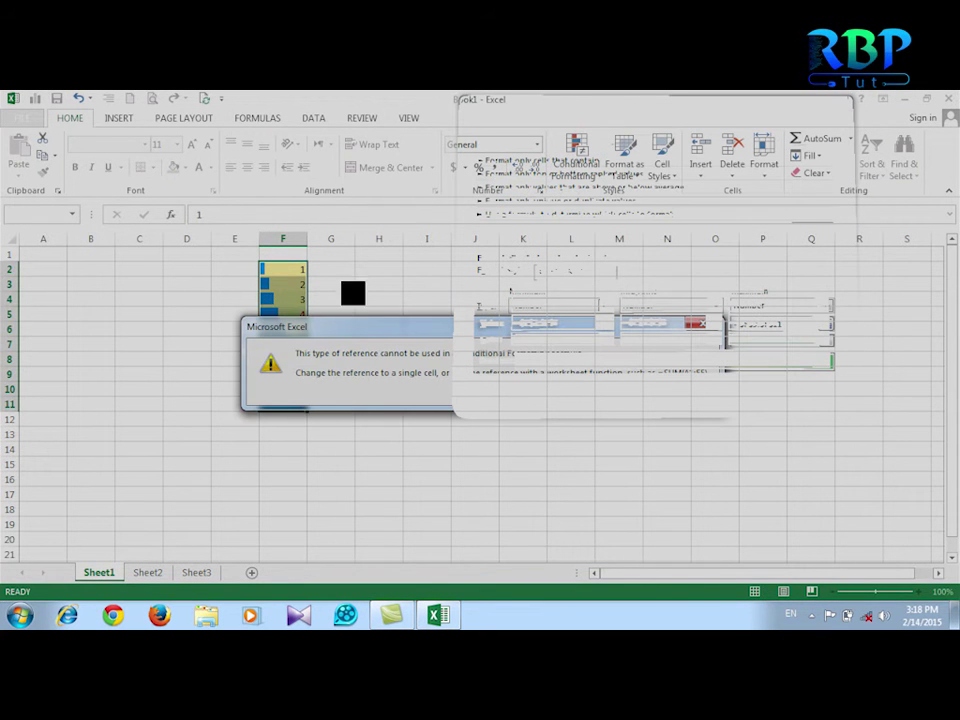
- Start a new conditional formatting rule in the Icon Sets style and check the top icon choices
click(604, 178)
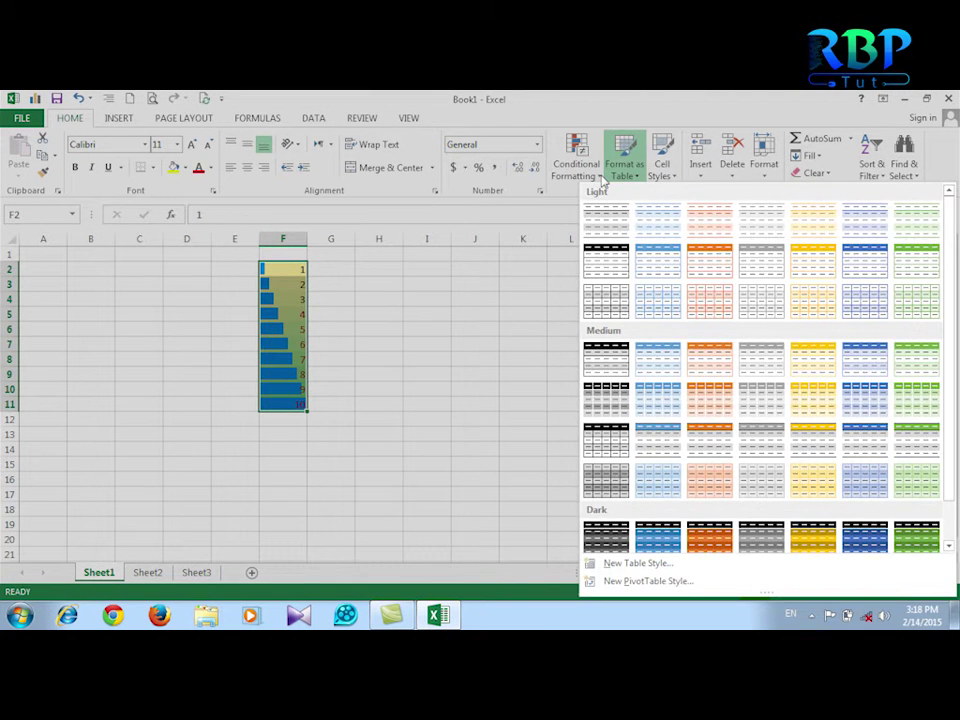
click(598, 175)
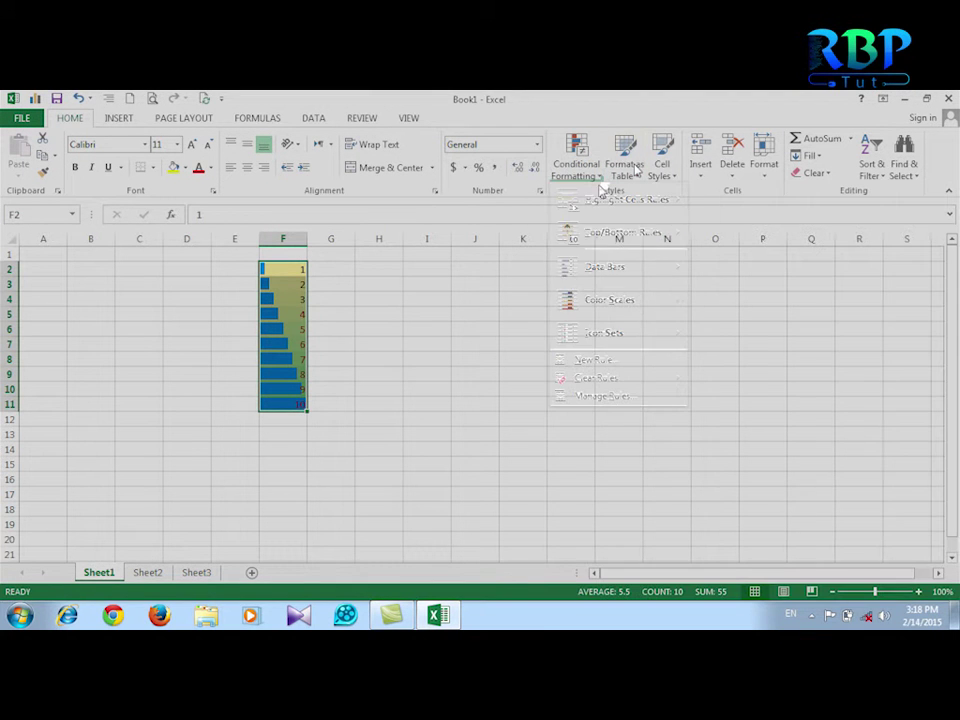
click(596, 360)
click(619, 272)
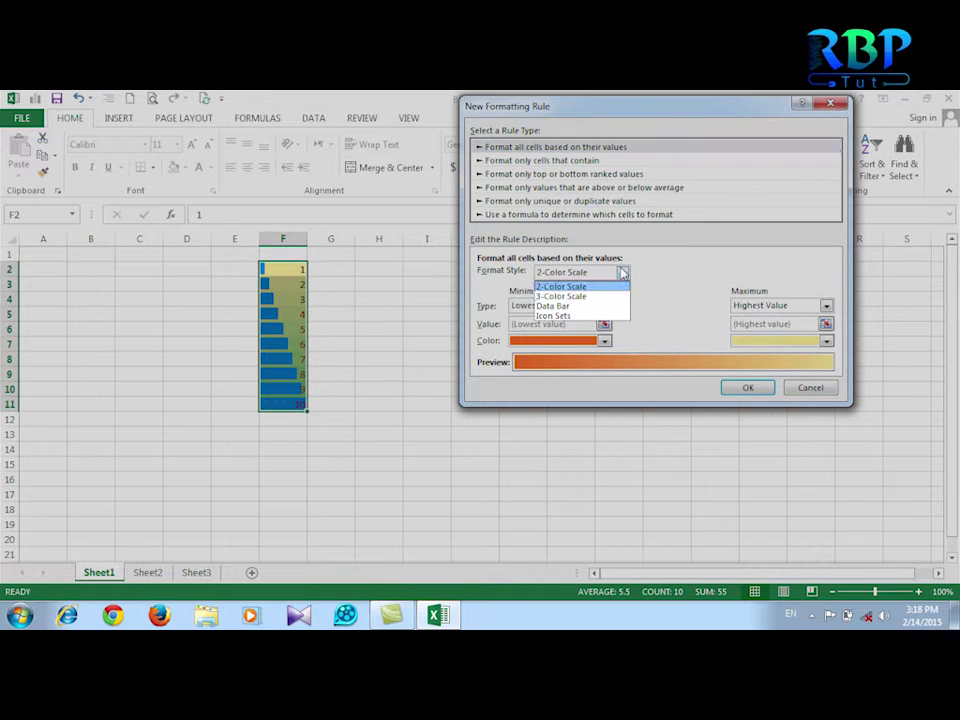
click(557, 316)
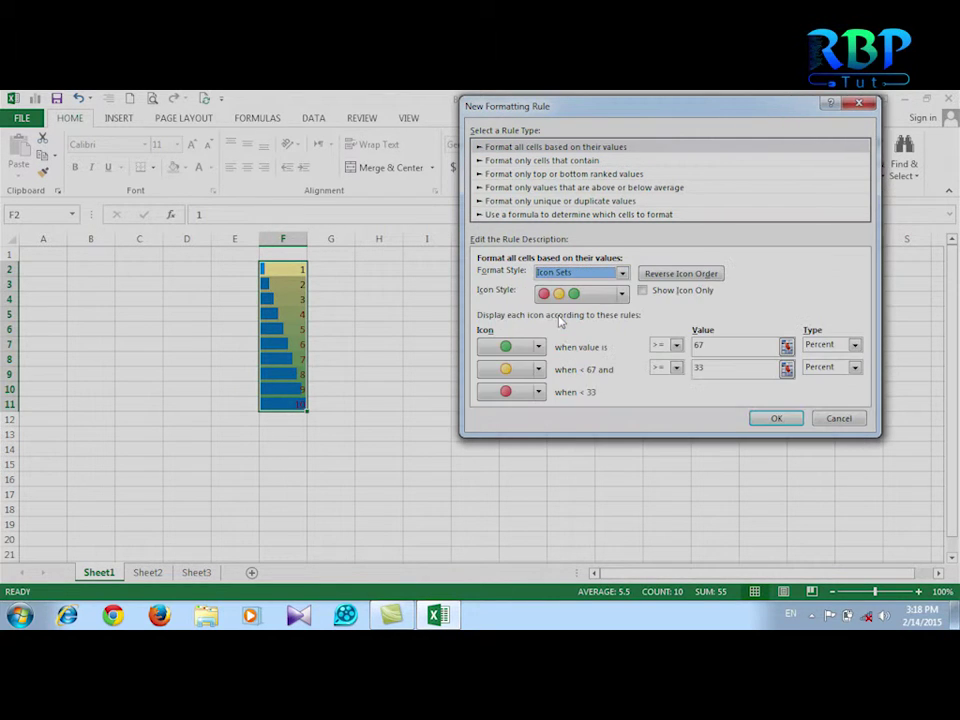
click(539, 347)
click(539, 347)
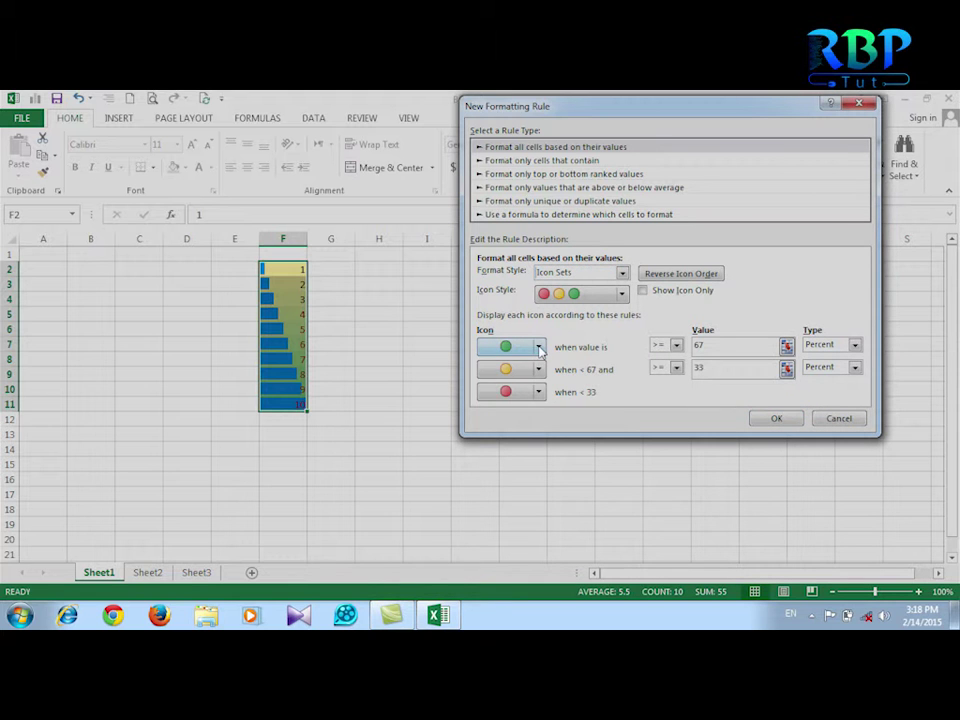
click(539, 347)
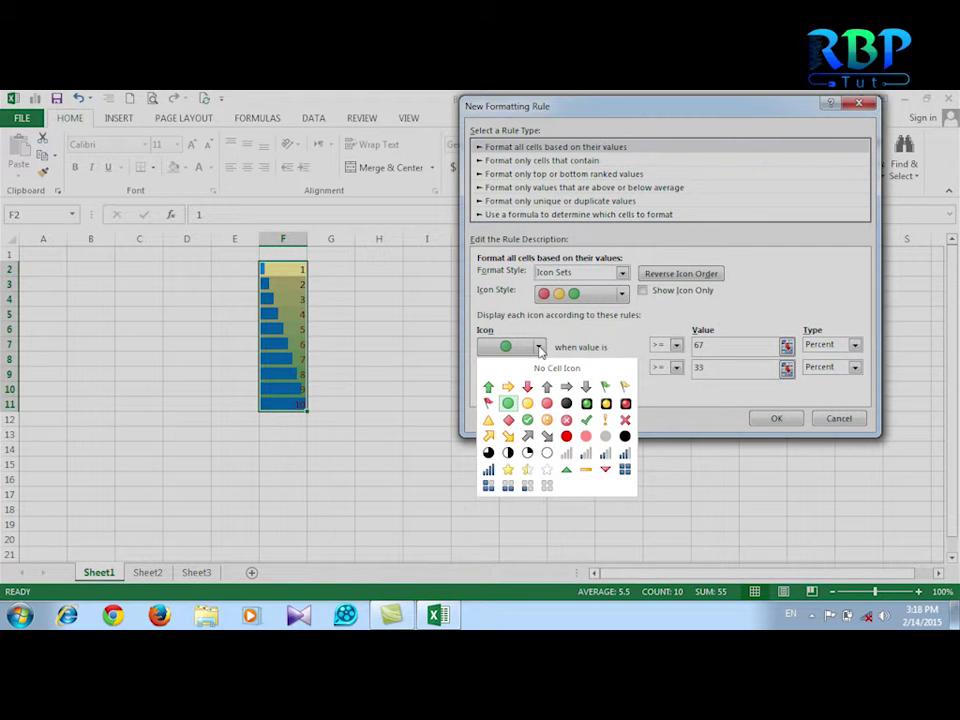
click(539, 347)
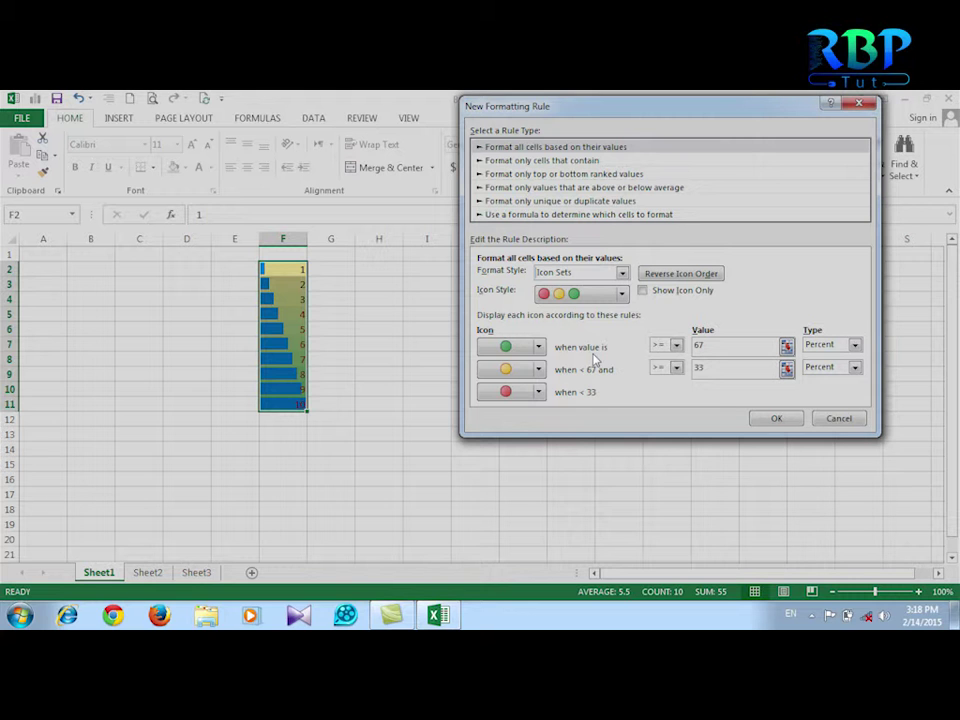
- Set the icon thresholds to Number values 10 and 5 and apply the rule to column F
click(713, 347)
text(10)
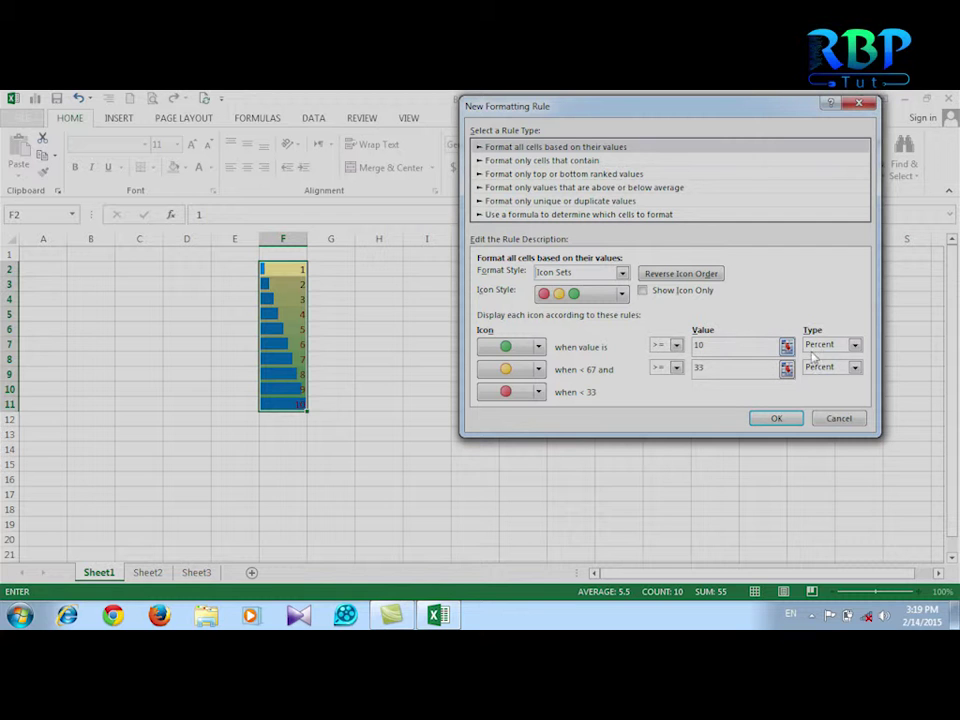
click(855, 344)
click(837, 359)
click(855, 367)
click(822, 377)
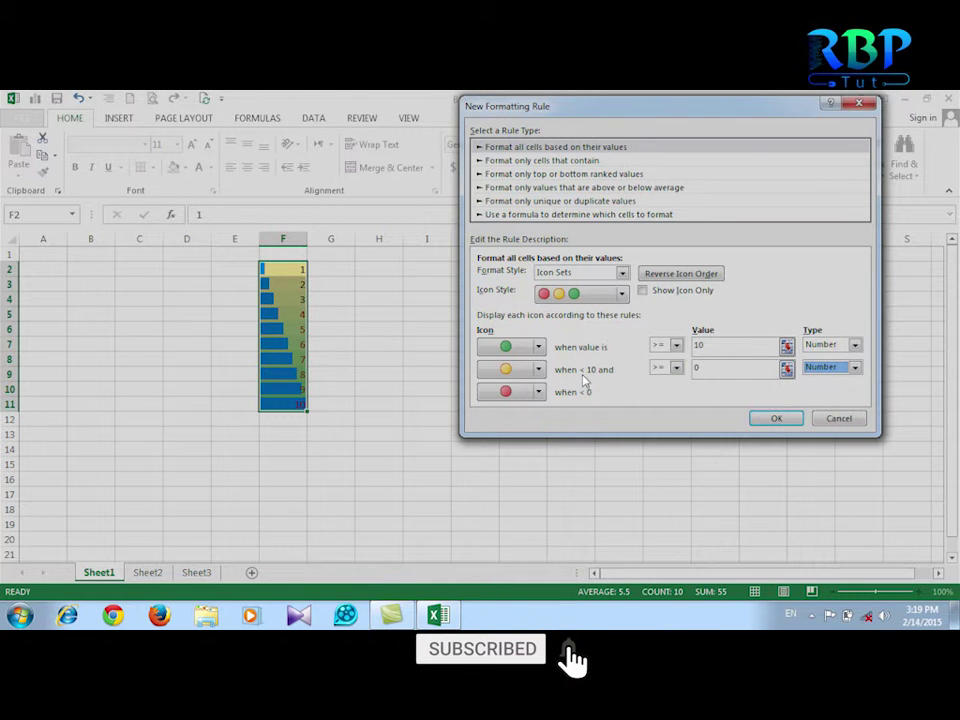
click(705, 368)
text(5)
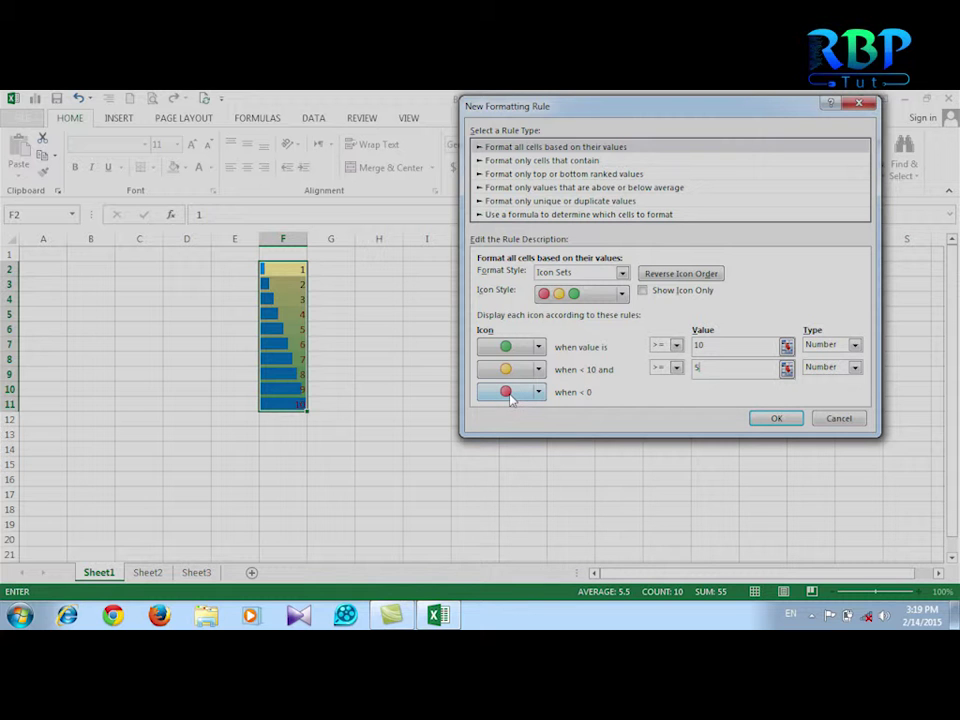
click(776, 419)
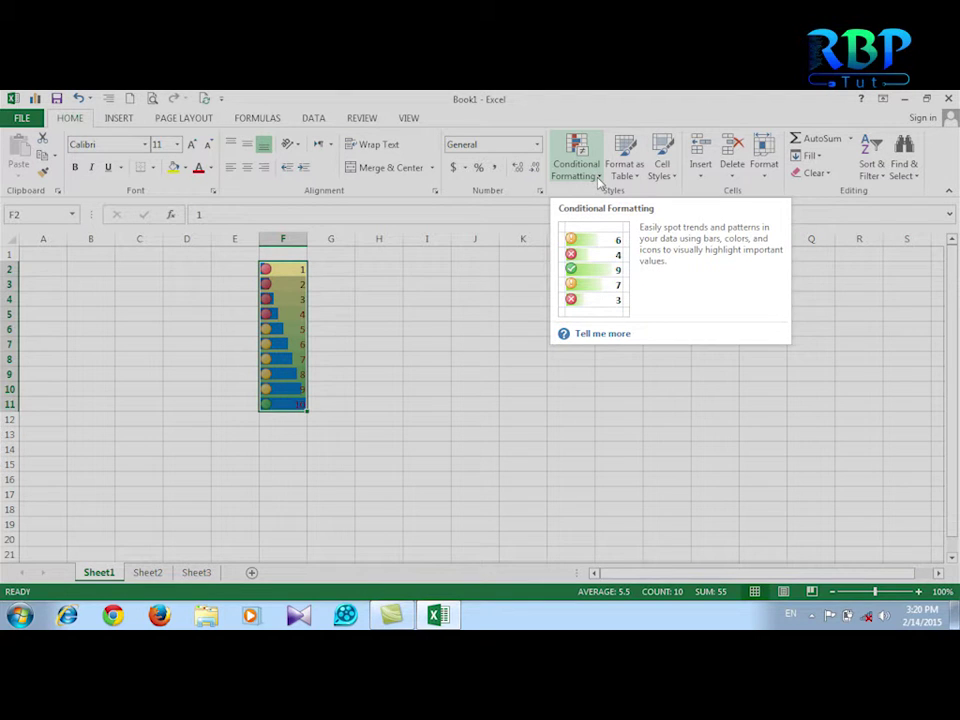
click(600, 178)
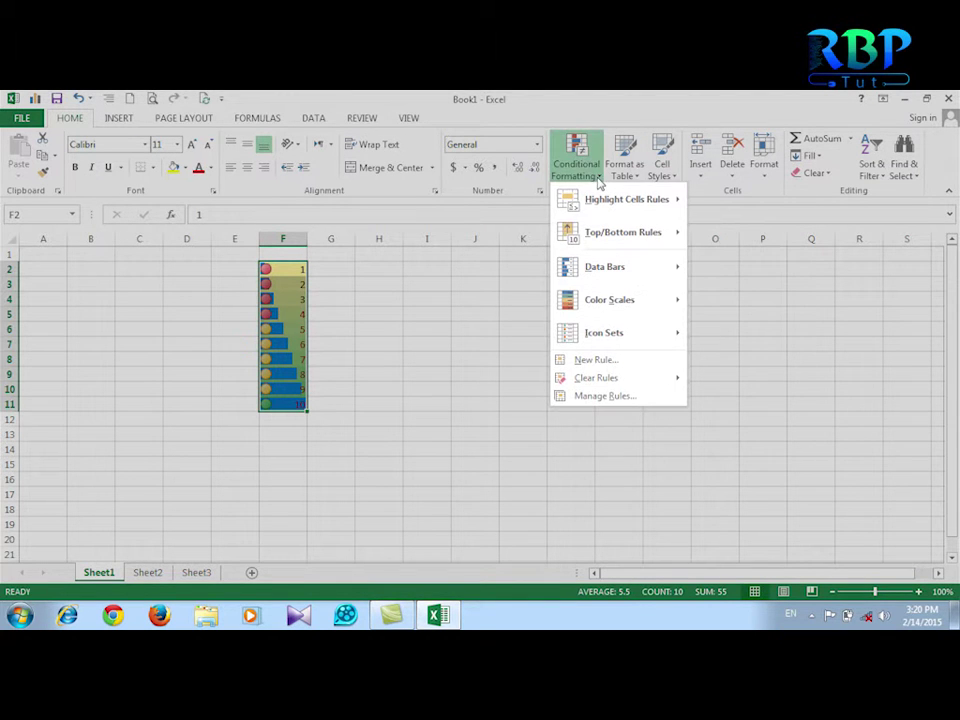
click(606, 398)
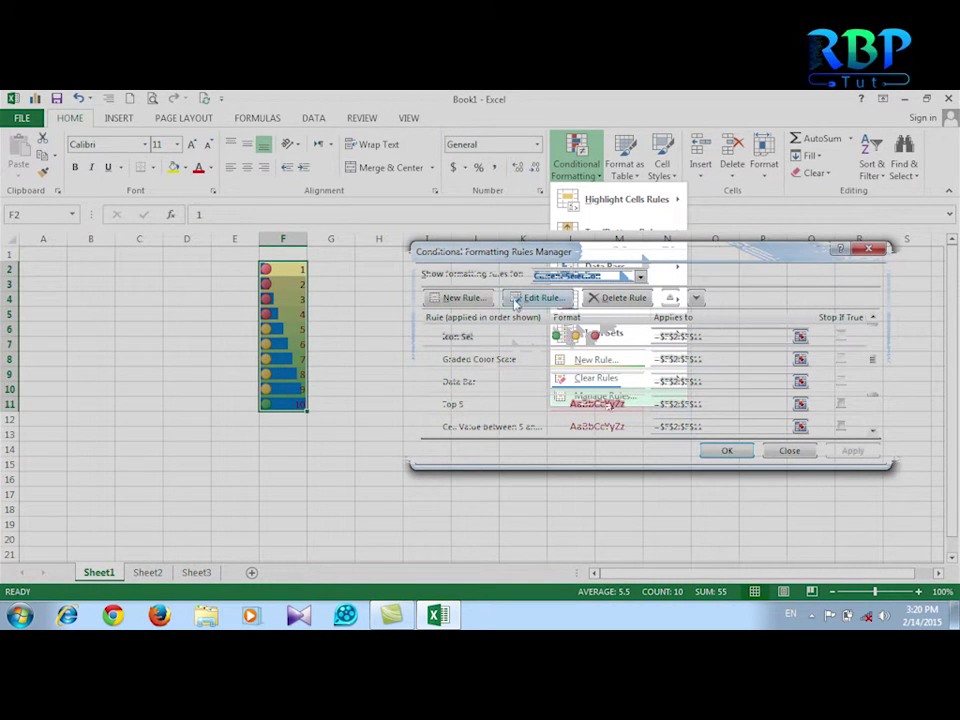
click(456, 337)
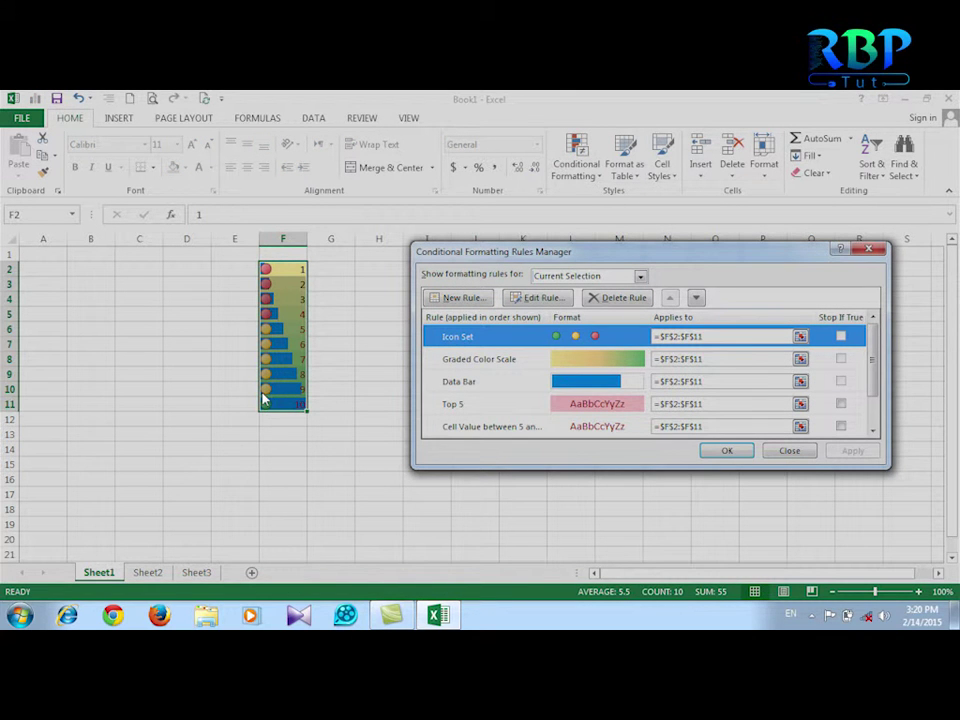
click(539, 298)
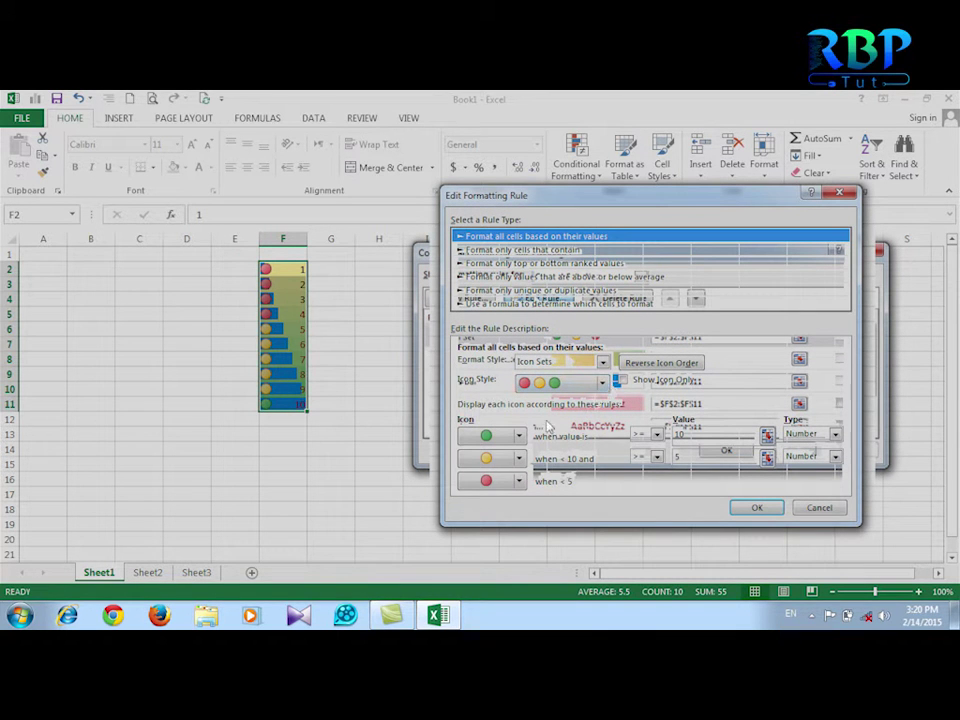
click(518, 435)
click(468, 477)
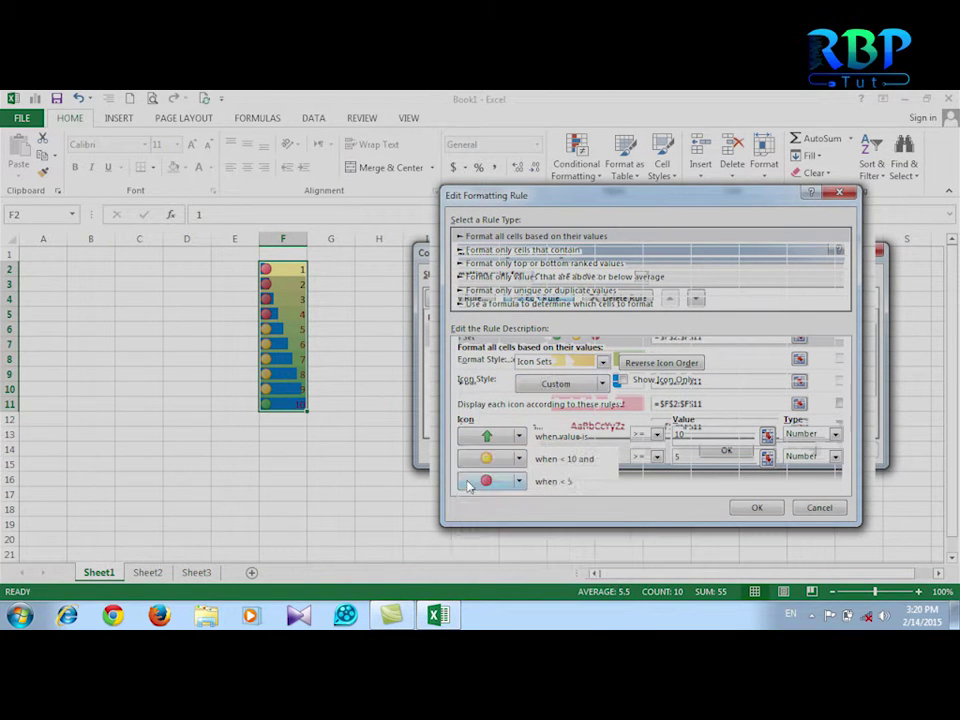
click(757, 508)
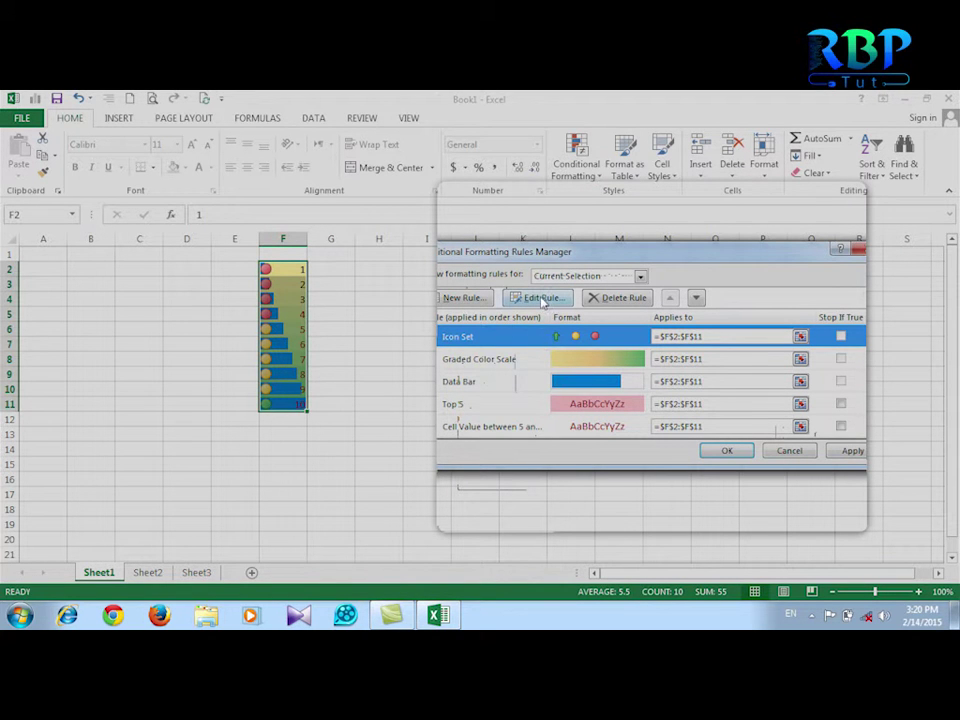
click(628, 300)
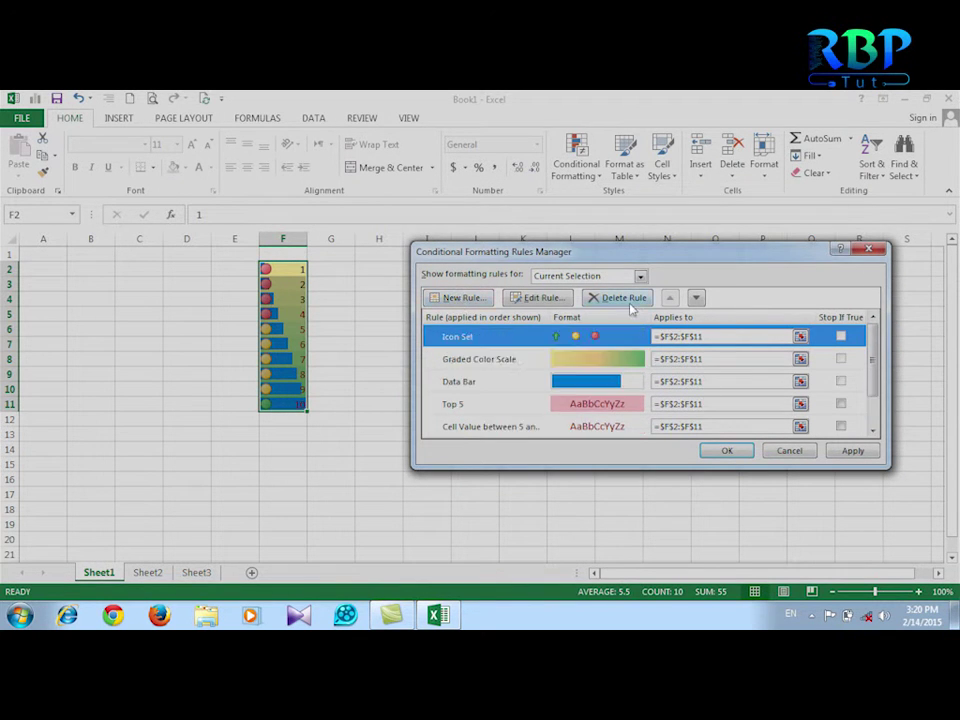
click(463, 300)
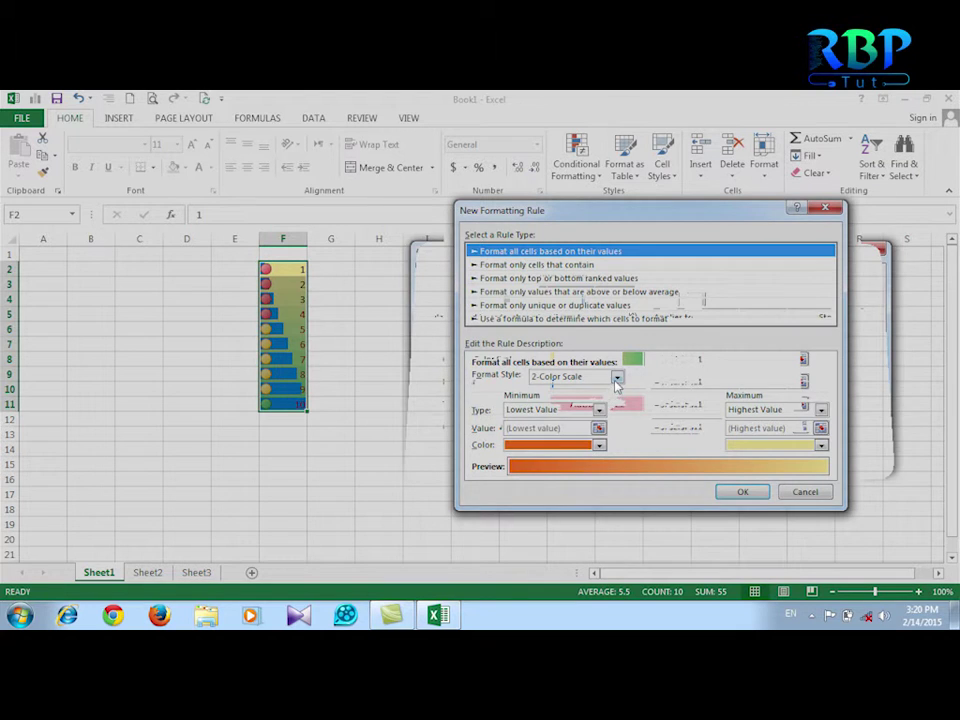
click(612, 376)
click(579, 409)
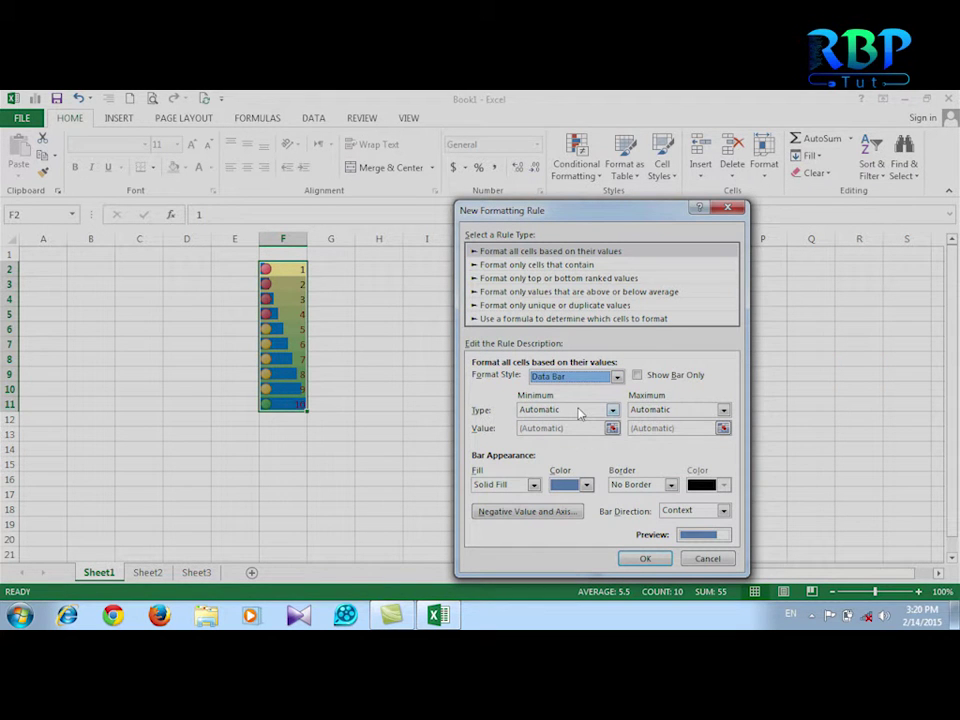
click(731, 208)
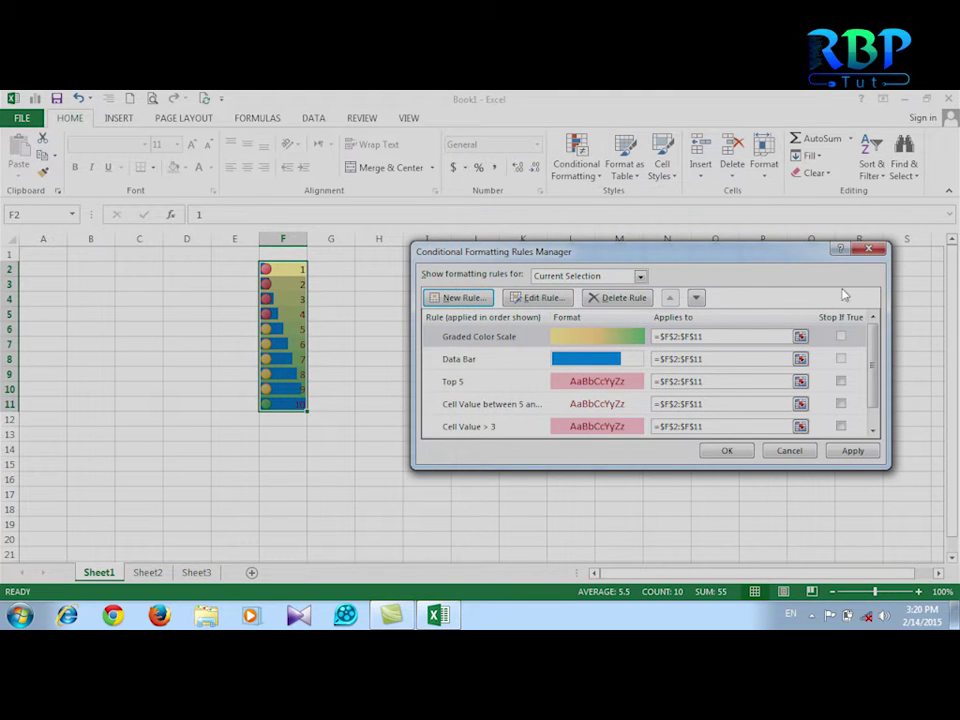
click(869, 249)
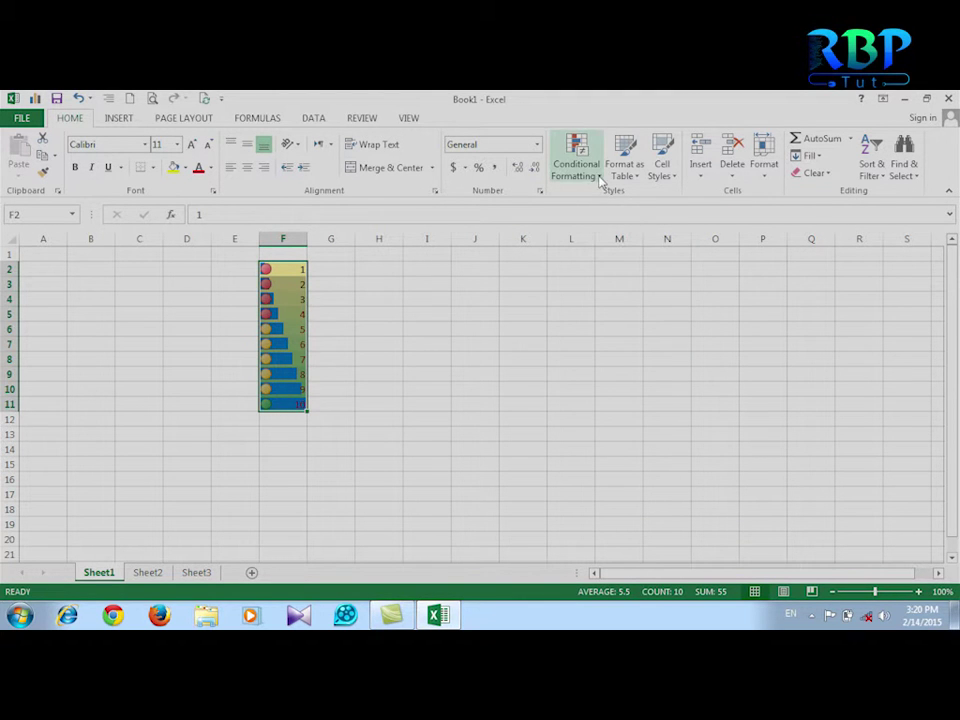
- Clear all conditional formatting rules from the selected cells F2:F11
click(601, 178)
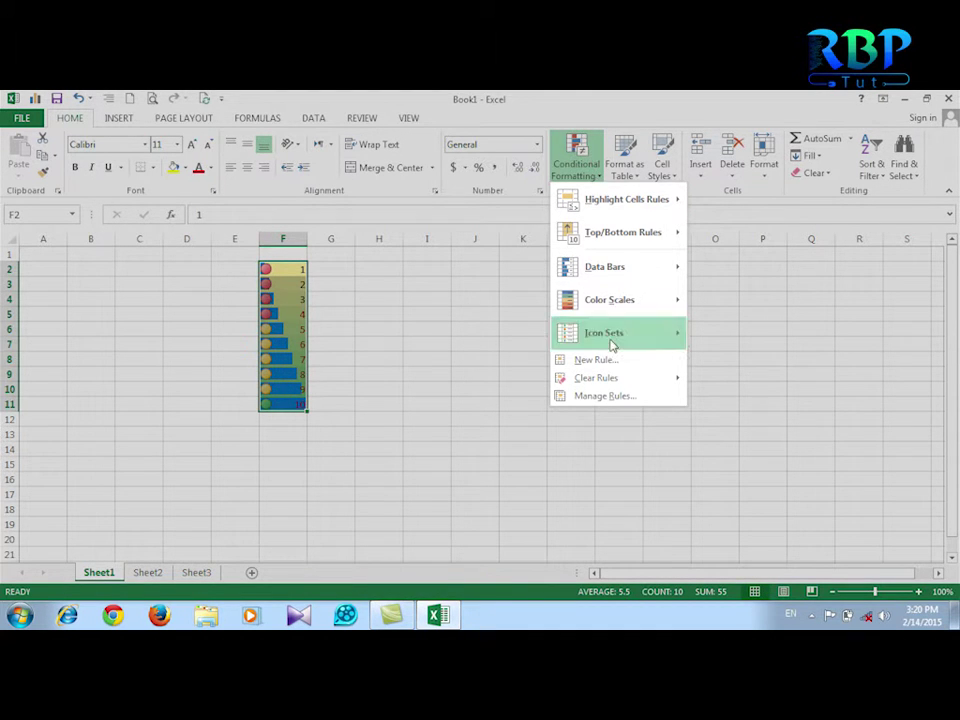
mouse_move(603, 389)
mouse_move(673, 342)
mouse_move(667, 380)
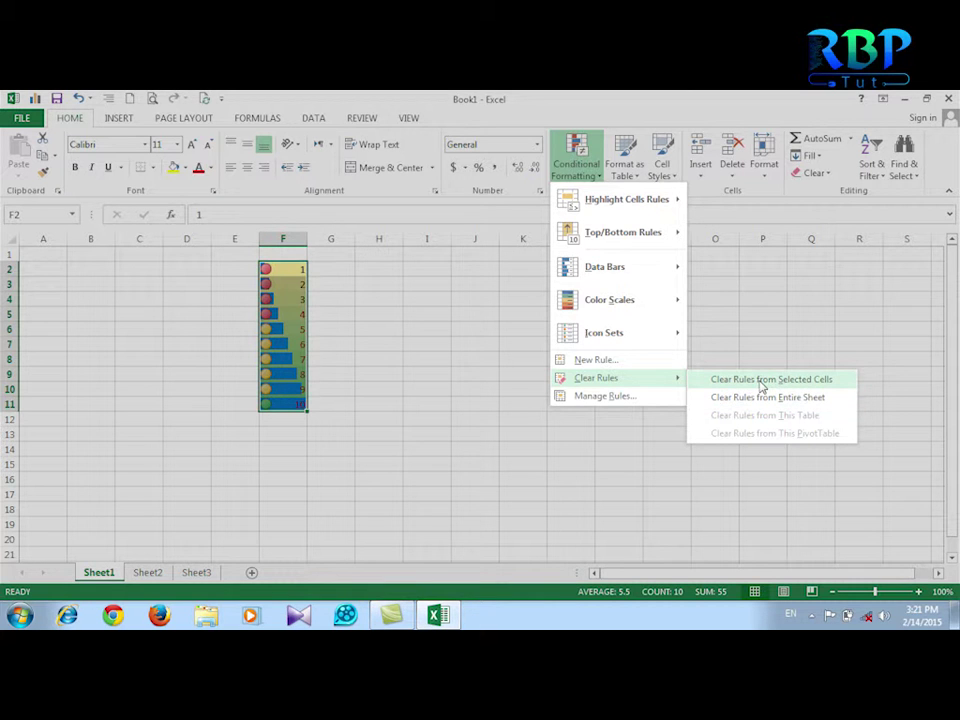
click(763, 382)
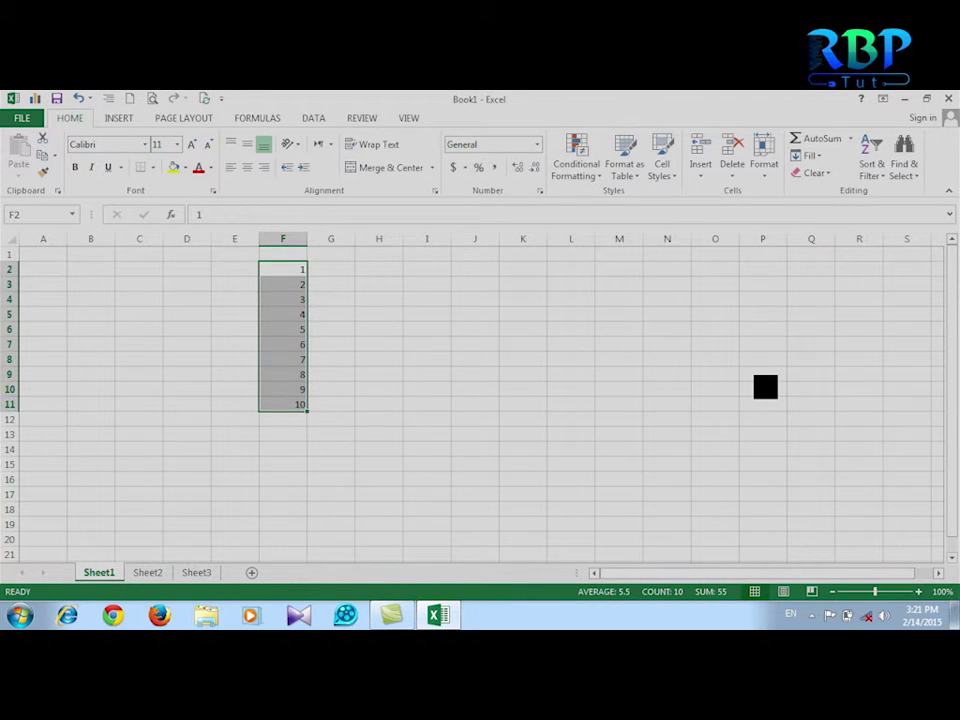
- Reselect the numbers in F2:F11 and bring up the table style choices
click(426, 313)
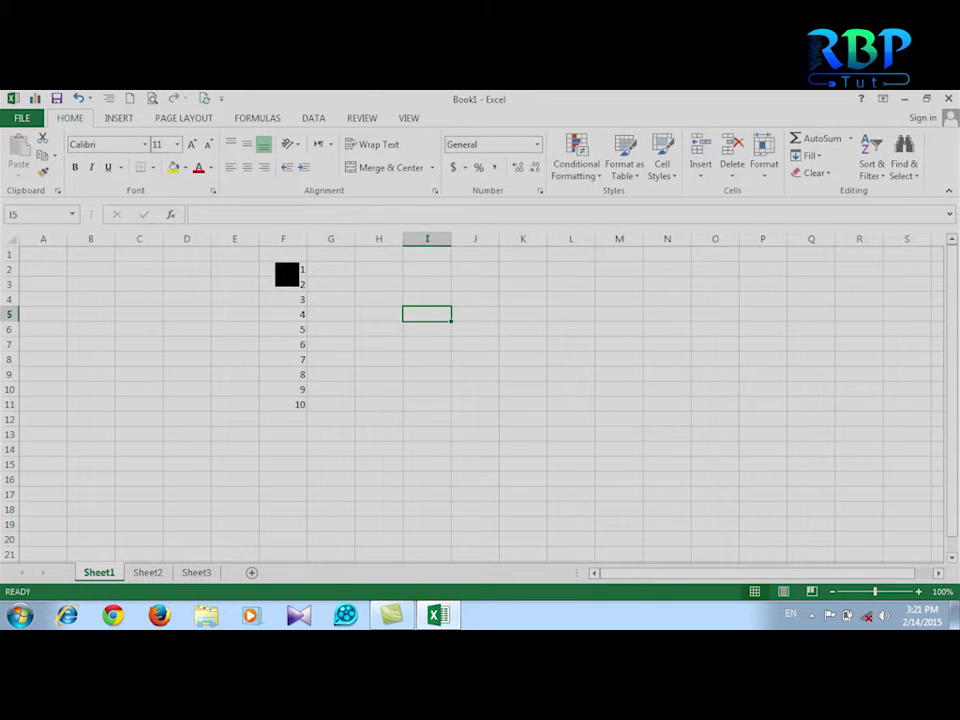
drag(287, 274, 304, 406)
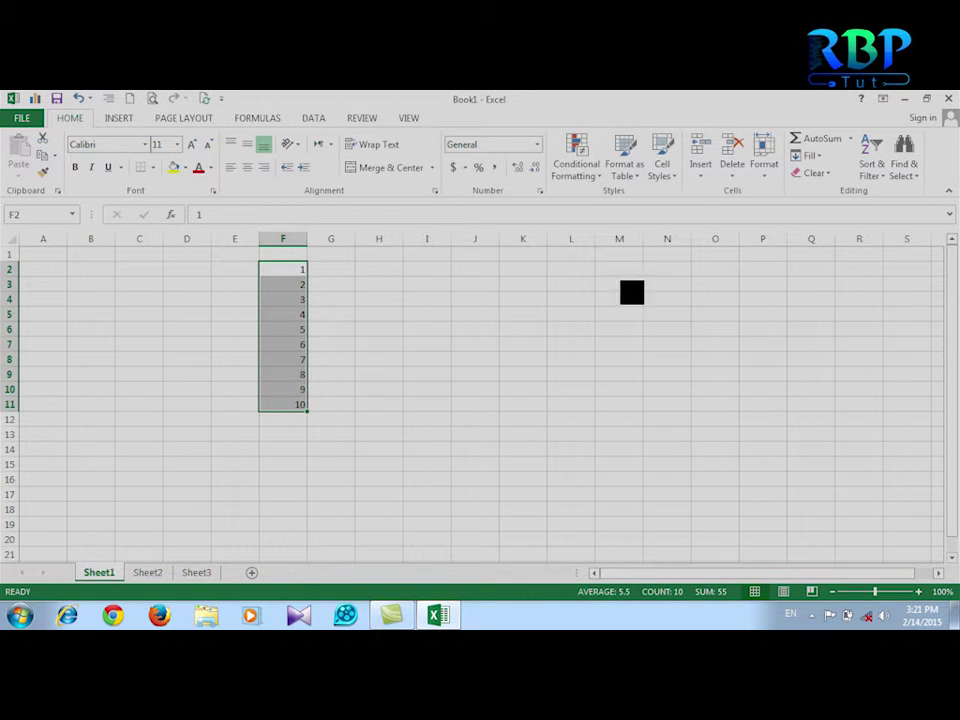
click(636, 178)
- Fill all cells of H3:L10 with 'parsa' and give the block All Borders
drag(374, 290, 581, 401)
text(parsa)
key(ctrl+Return)
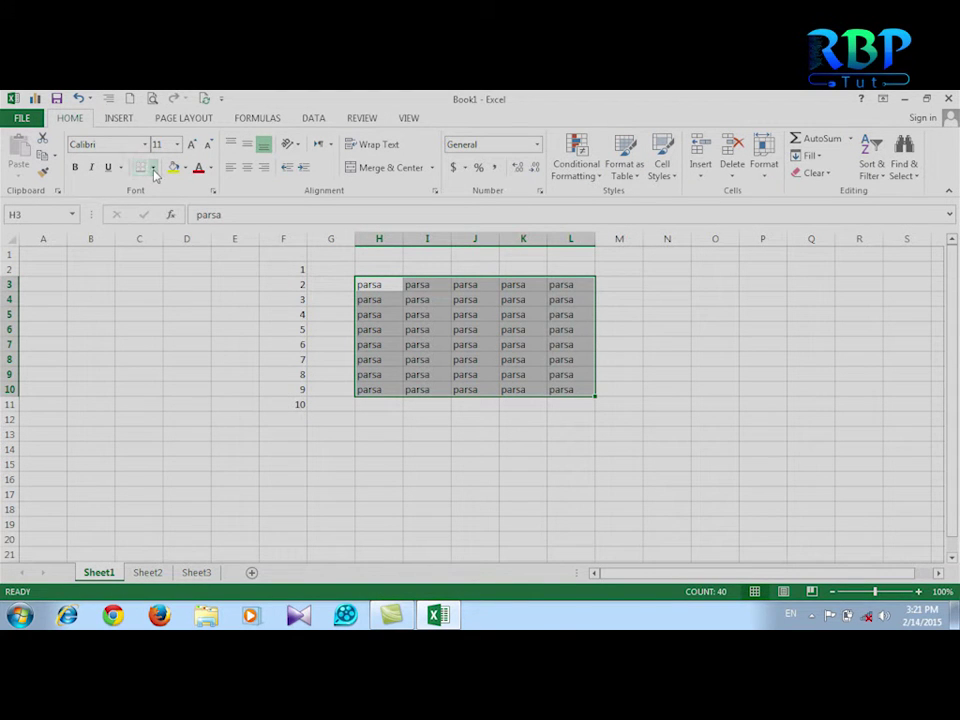
click(154, 170)
click(148, 295)
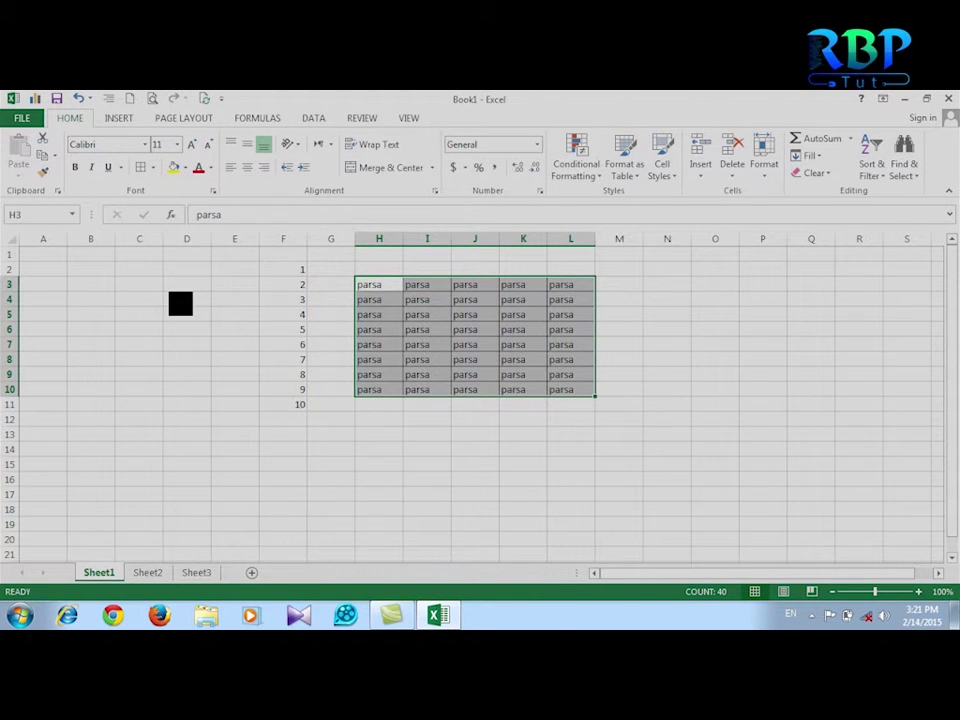
- Pick an orange banded Format as Table style for the parsa cells
click(640, 176)
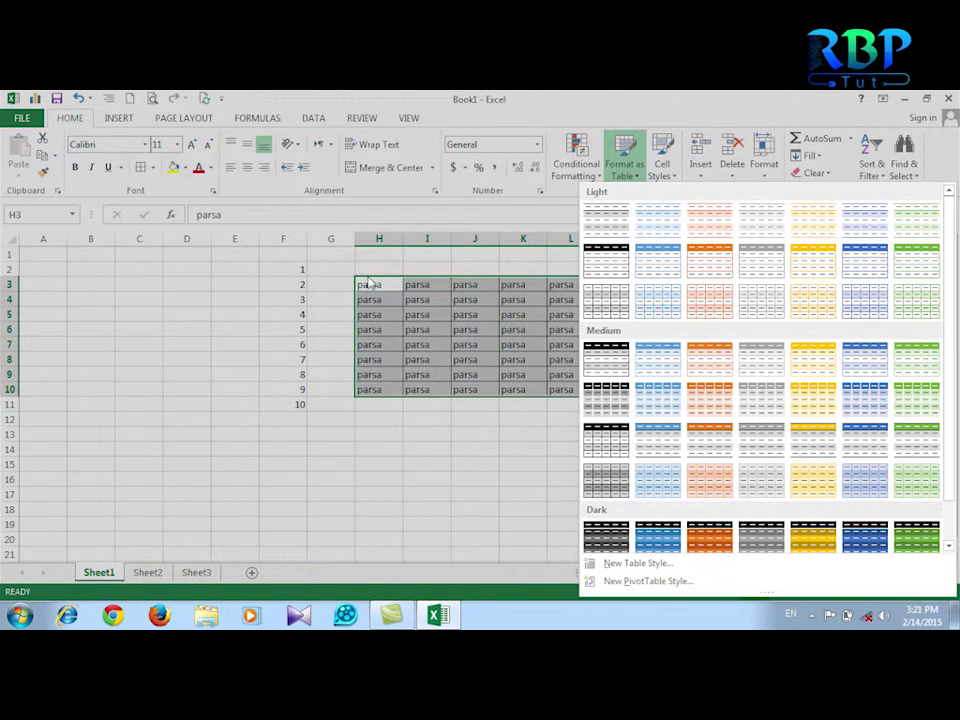
click(724, 312)
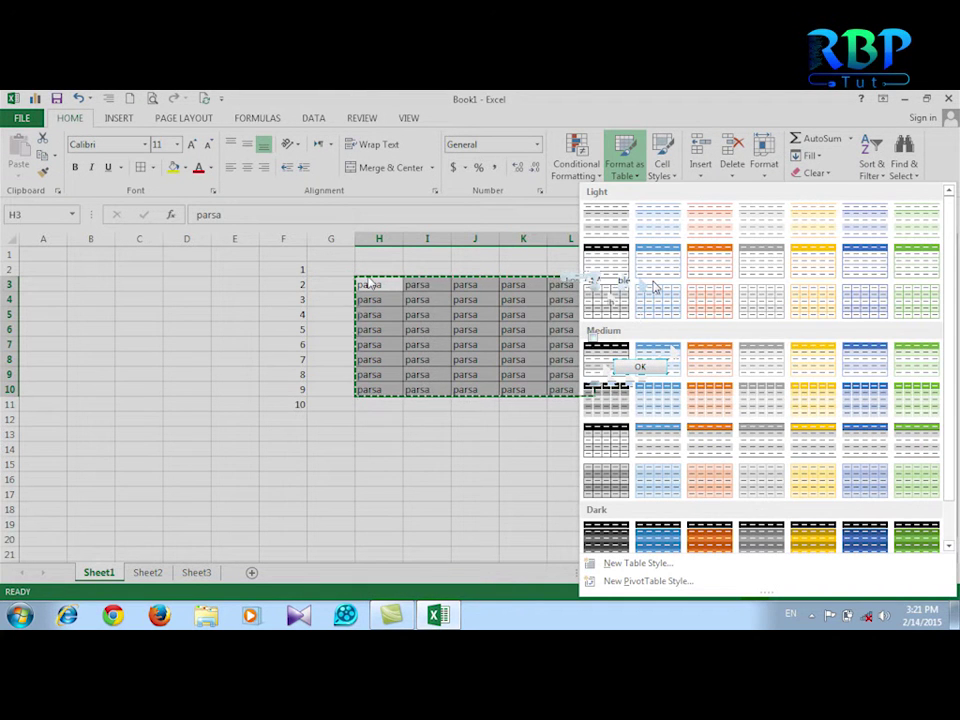
click(658, 298)
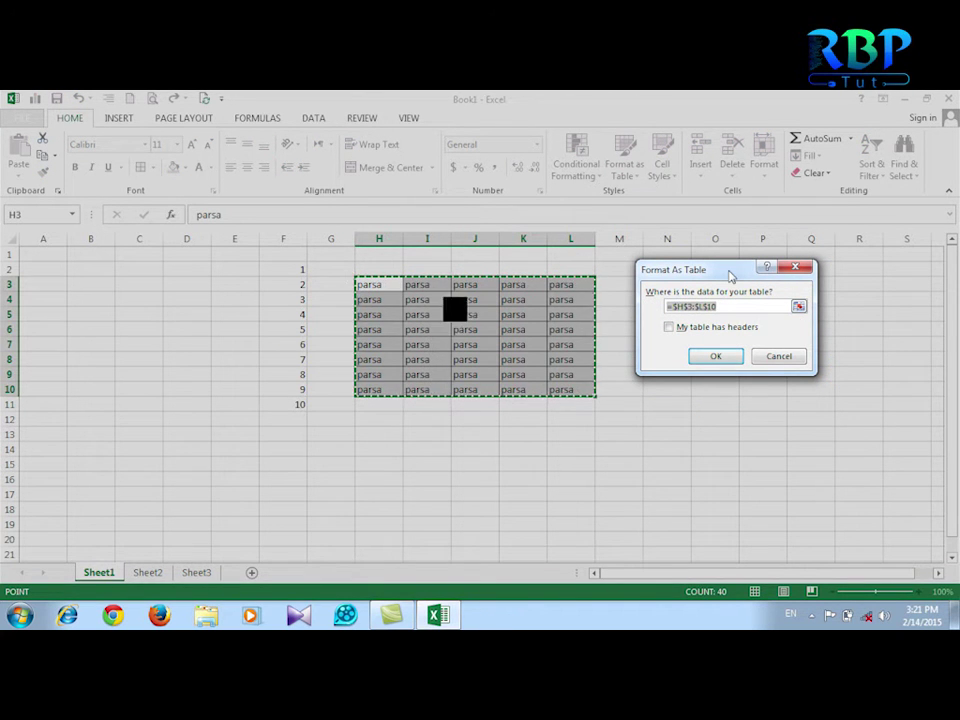
- Set the table range to H3:L5 and create the table
click(720, 306)
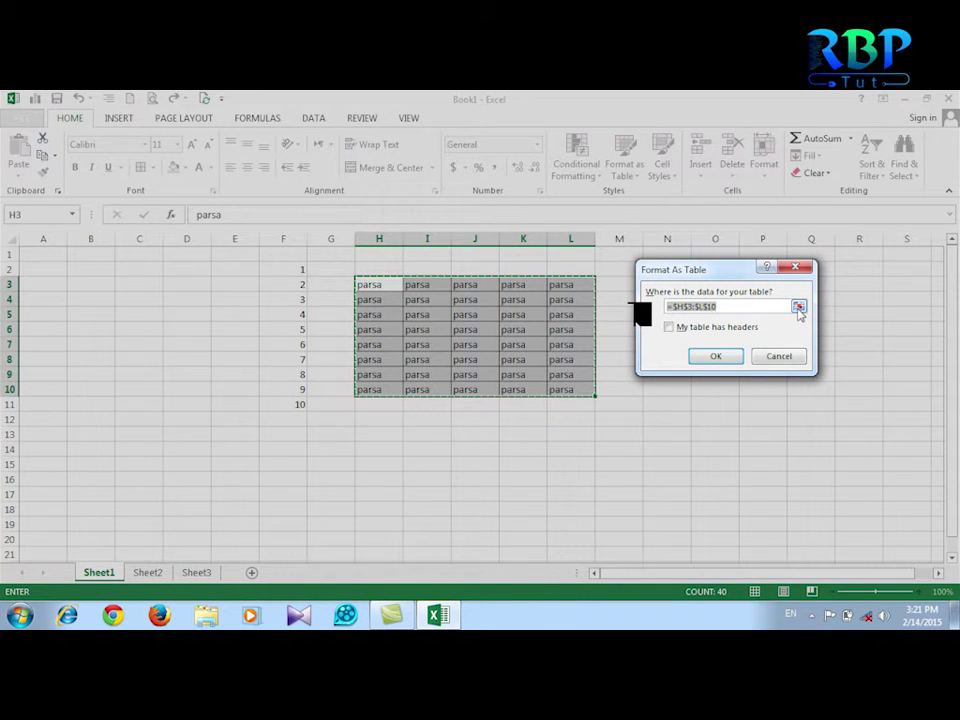
click(799, 308)
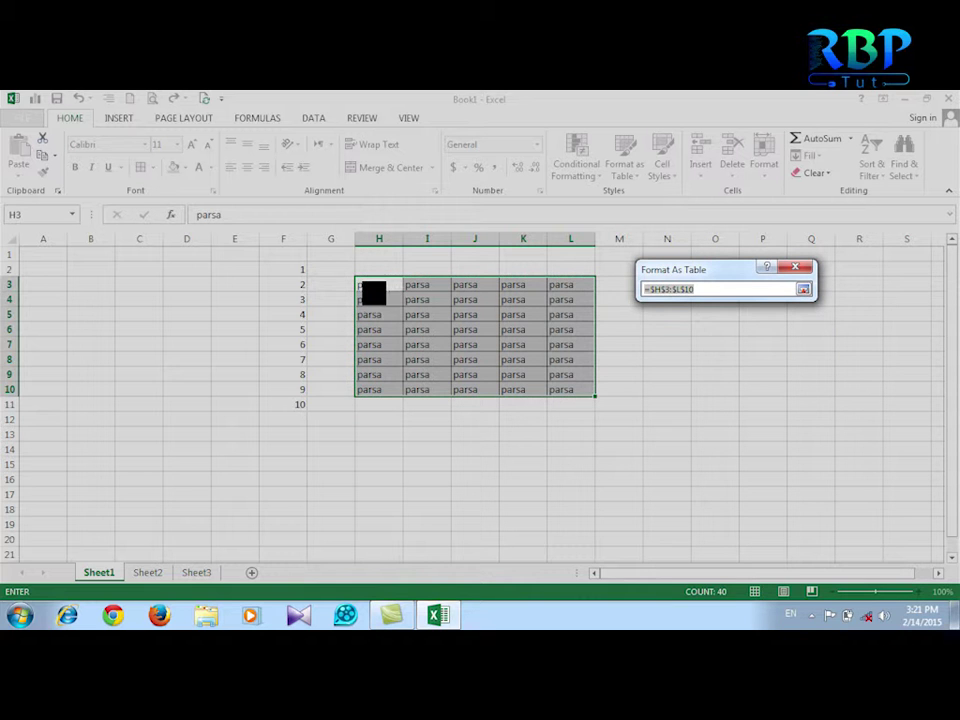
drag(363, 284, 572, 315)
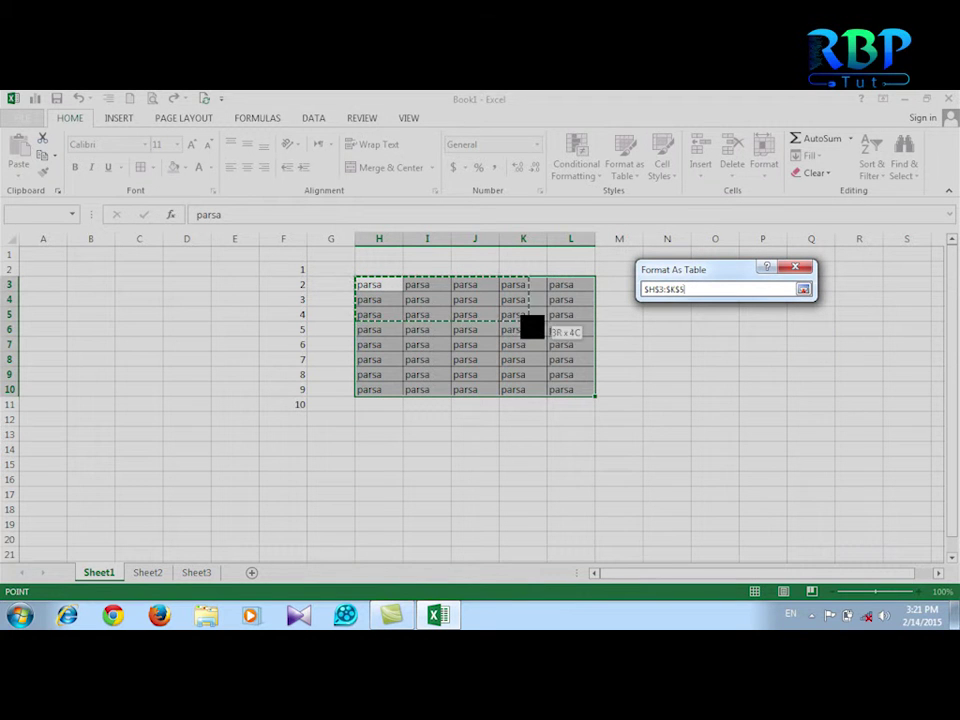
click(803, 289)
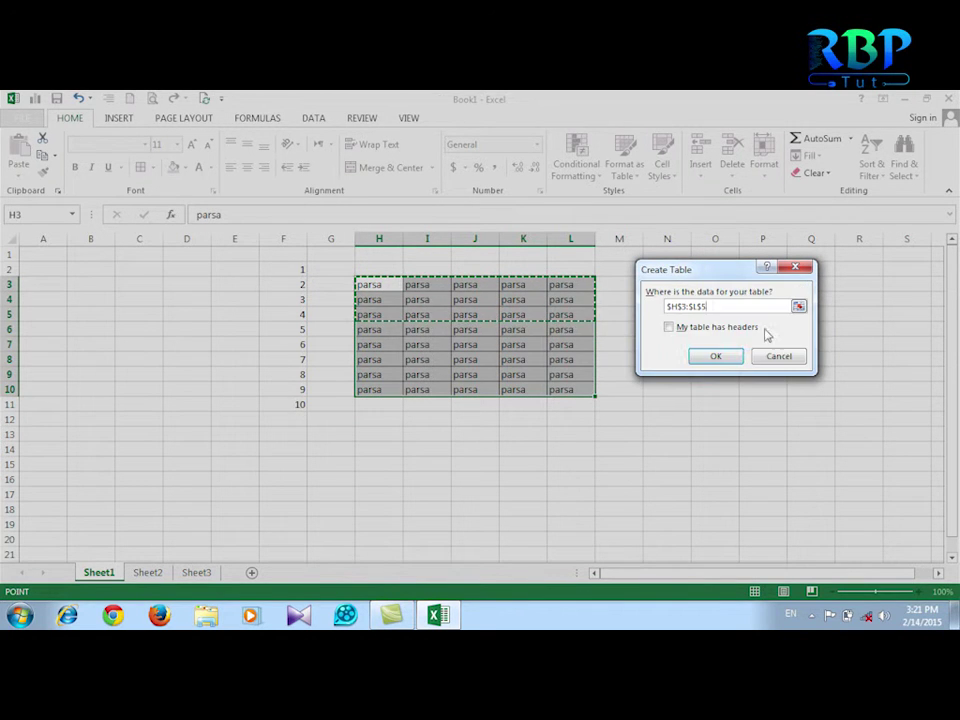
click(711, 356)
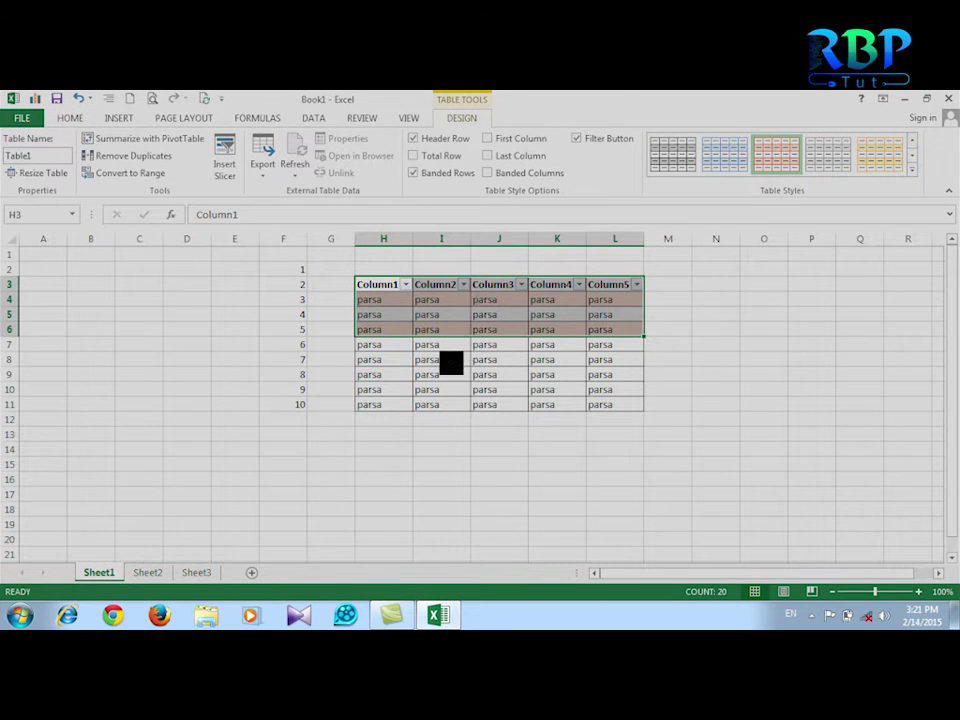
click(395, 362)
click(499, 360)
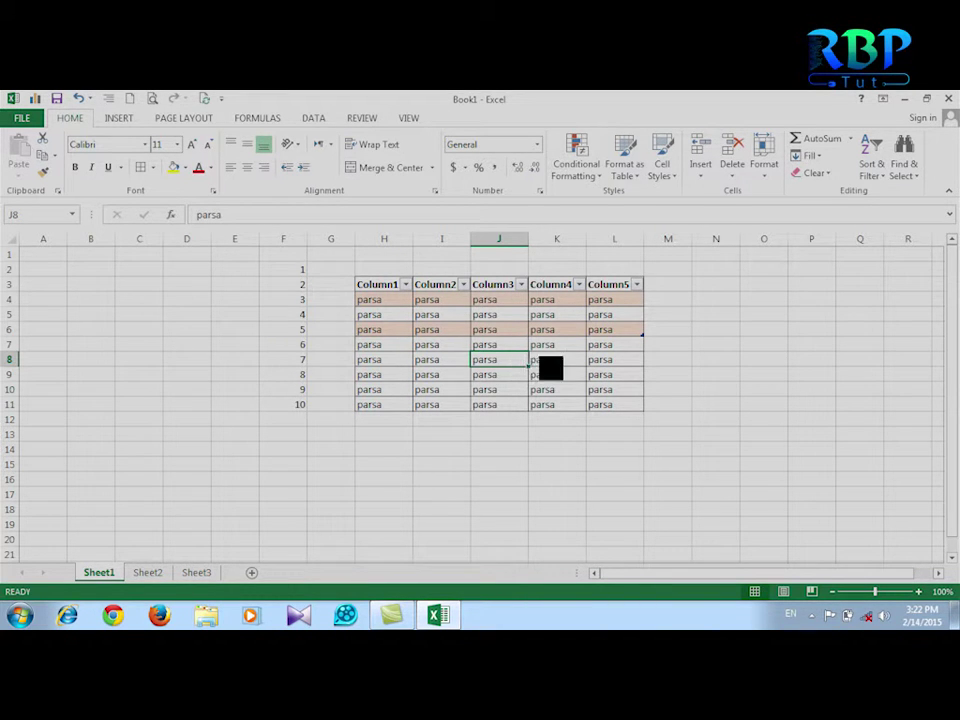
click(549, 368)
click(504, 368)
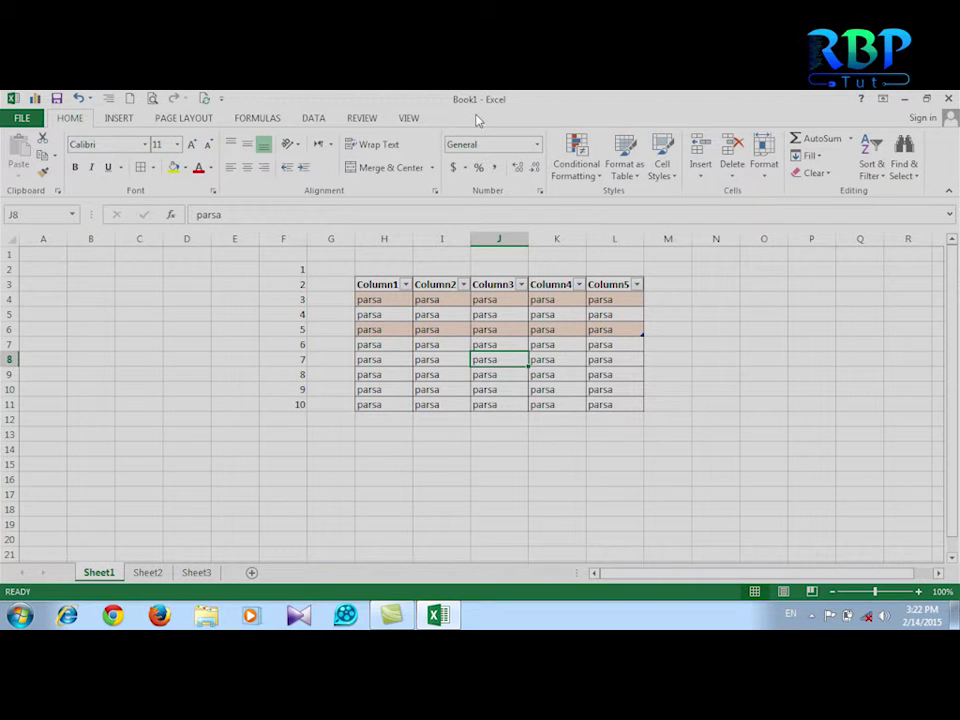
click(492, 305)
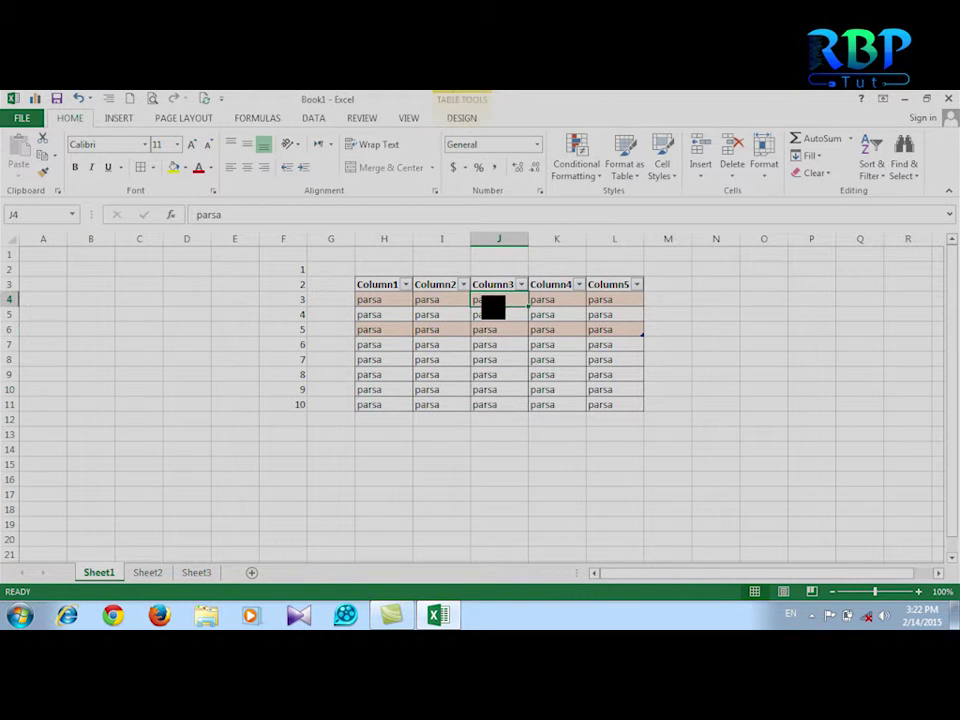
click(460, 118)
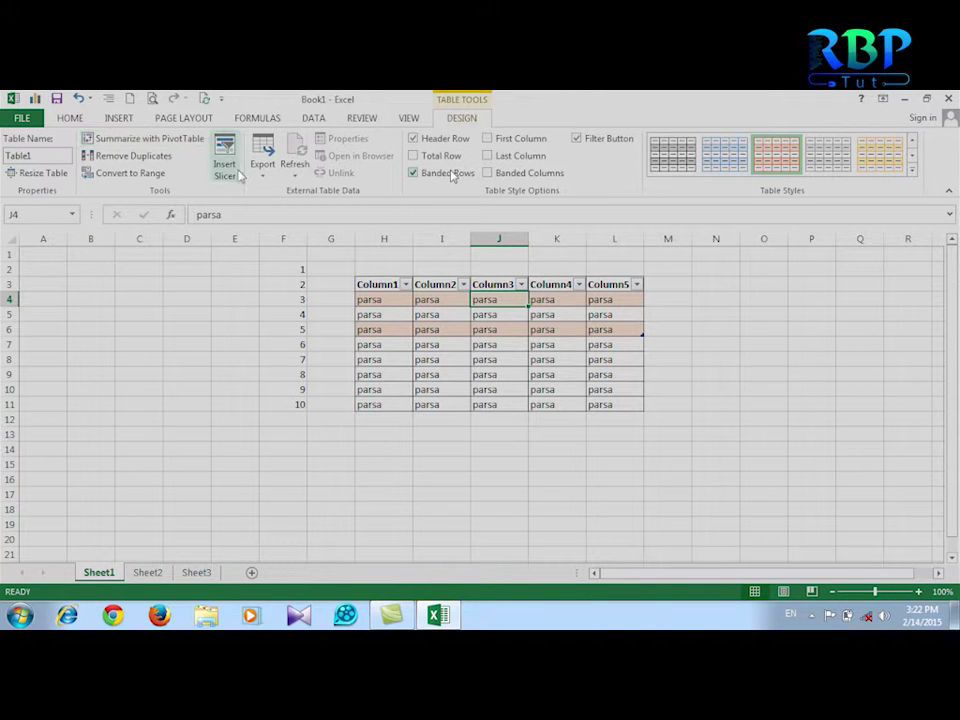
click(72, 121)
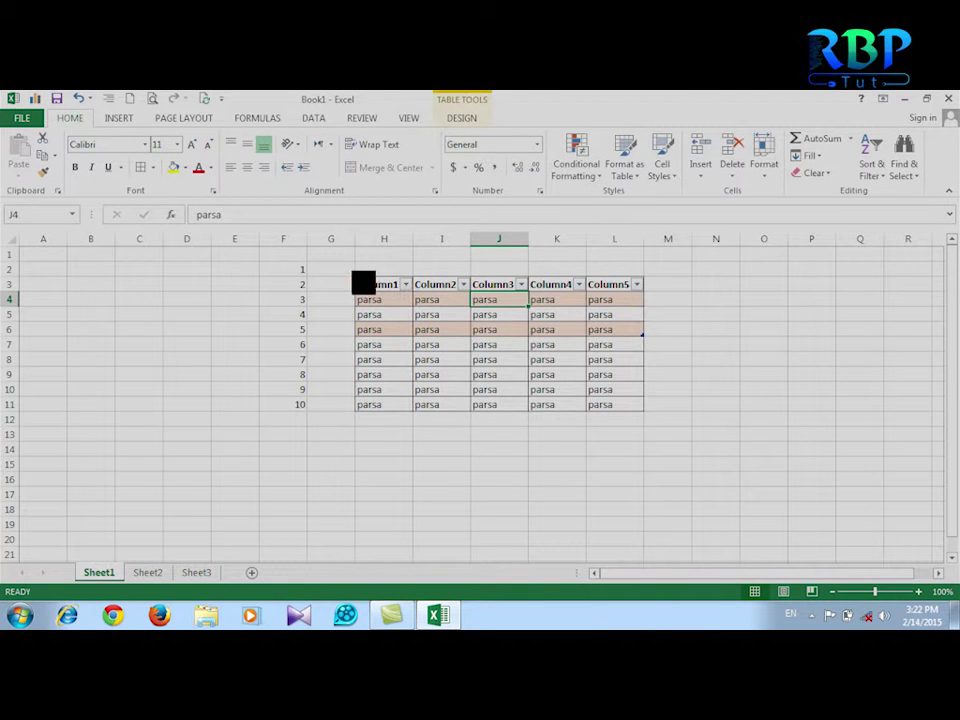
drag(363, 283, 615, 329)
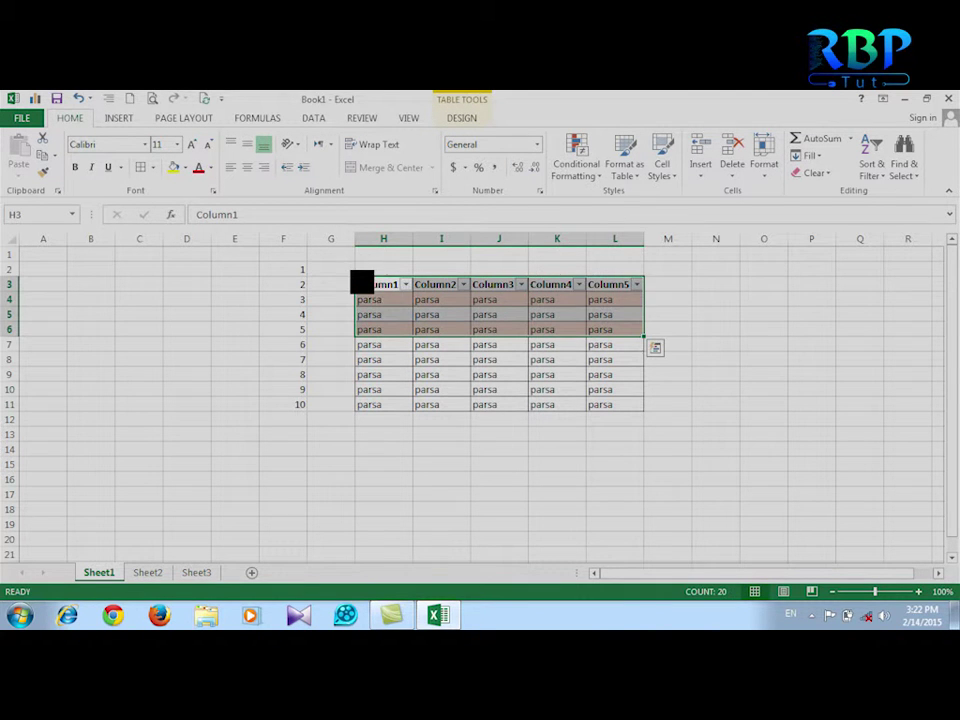
- Apply a gold Medium table style with light gold banded rows to Table1
click(630, 172)
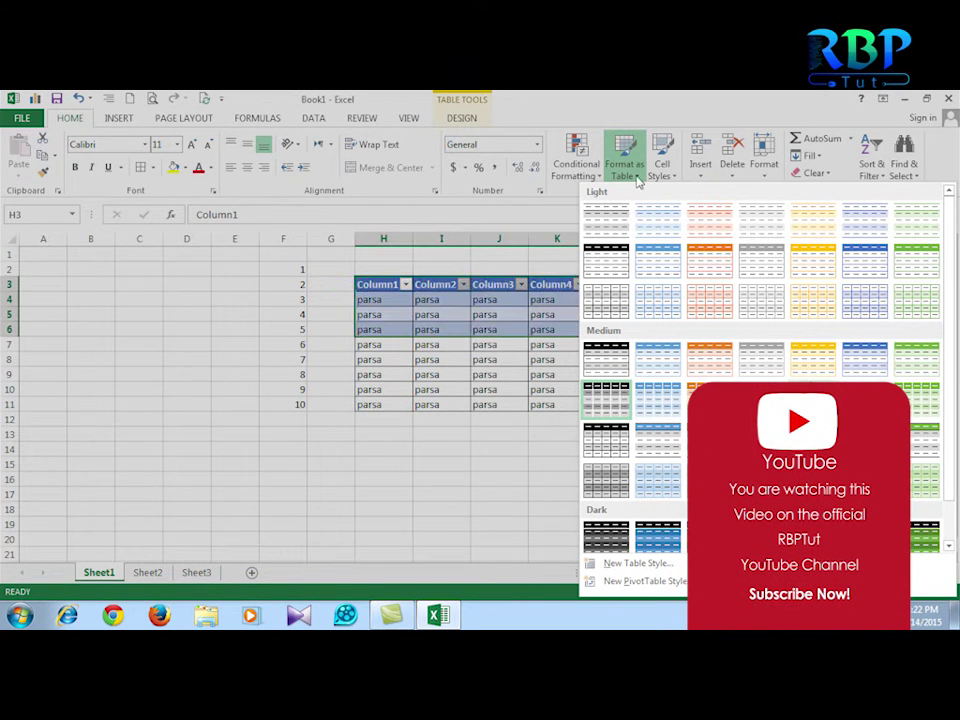
click(813, 357)
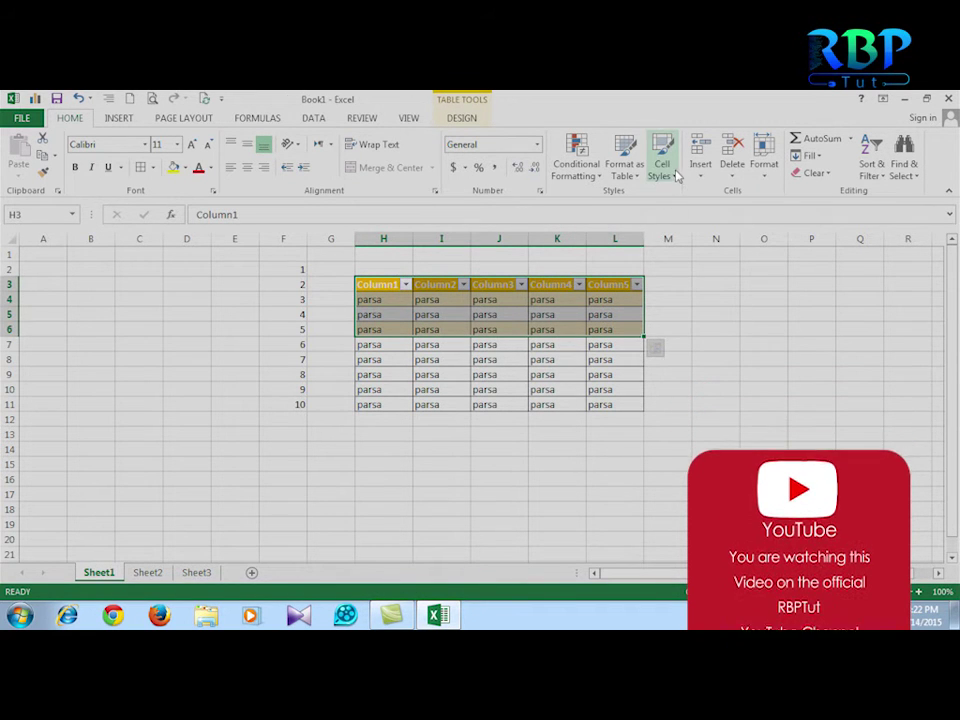
click(719, 289)
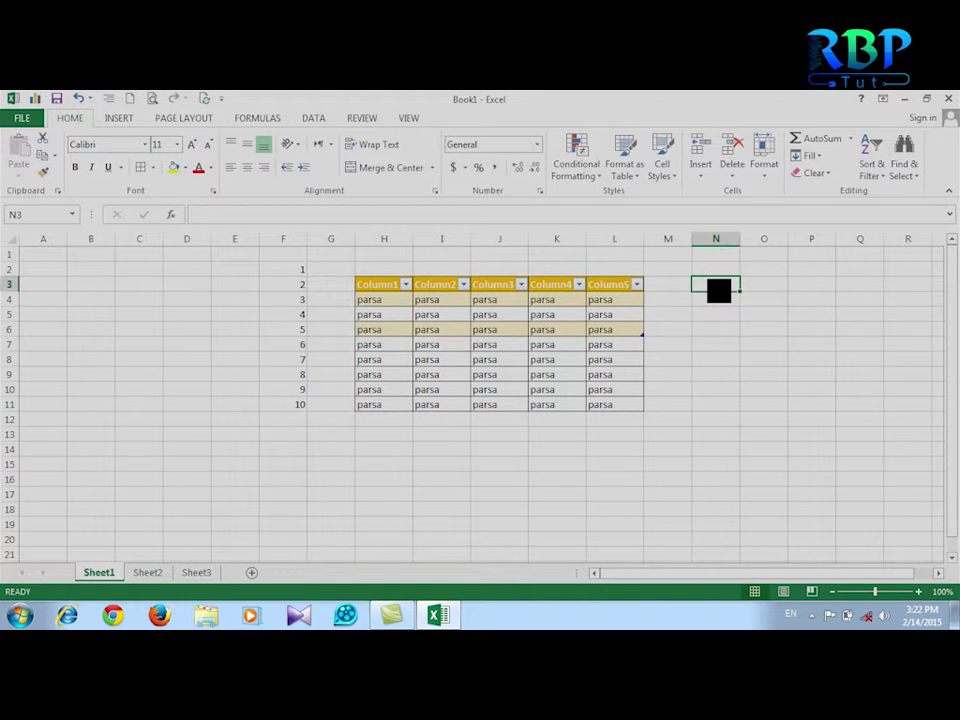
- Enter a short sample name in cell N3
text(Ali)
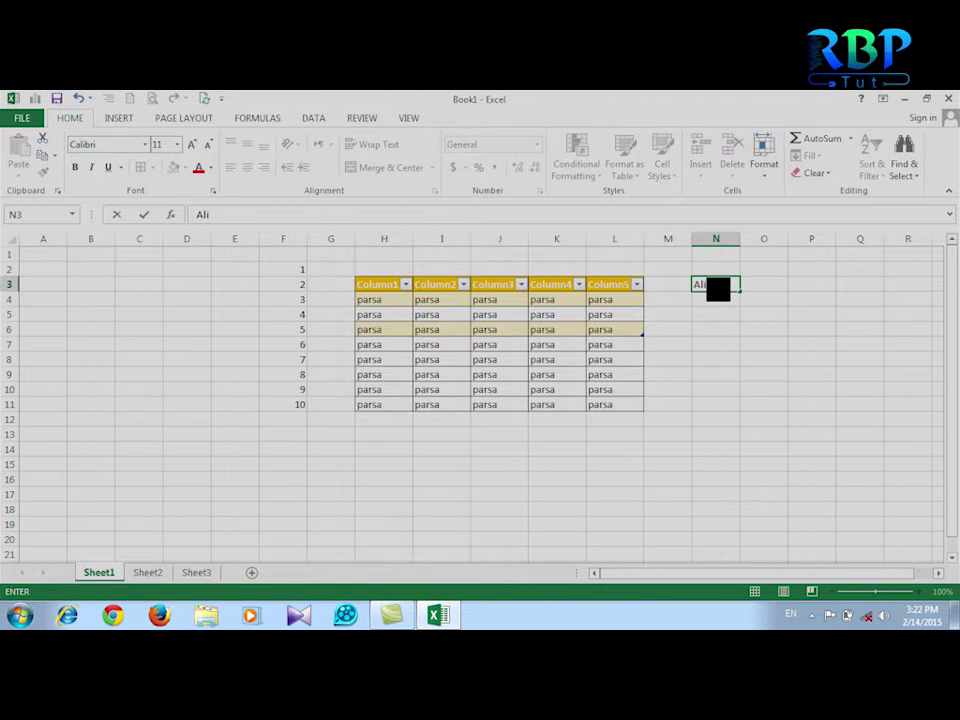
key(Return)
click(724, 287)
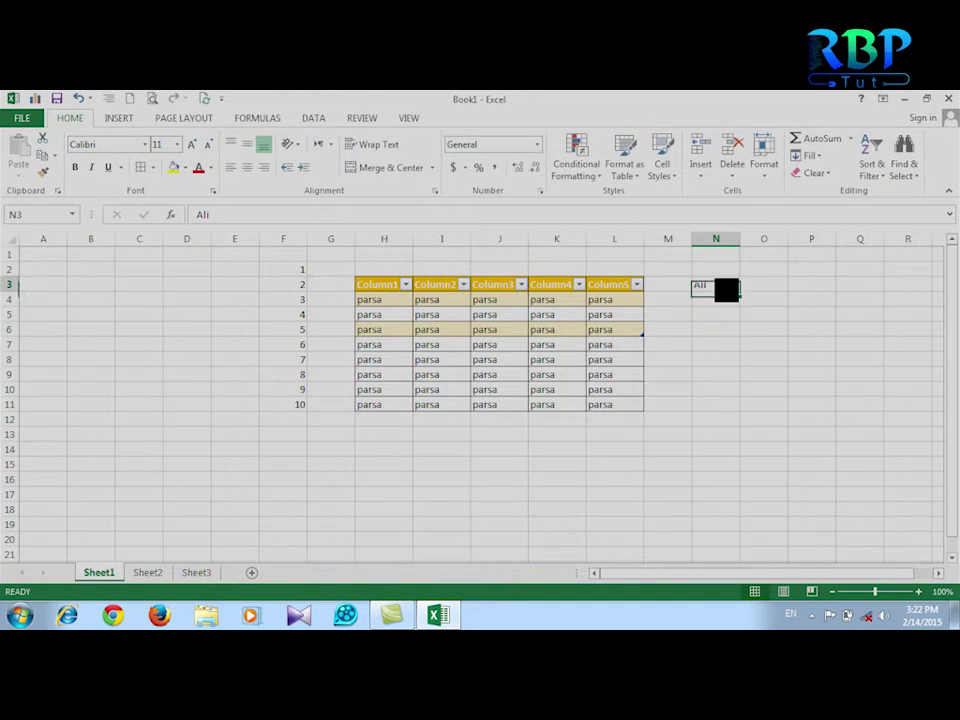
- Enter the same sample name in cell B3
click(668, 172)
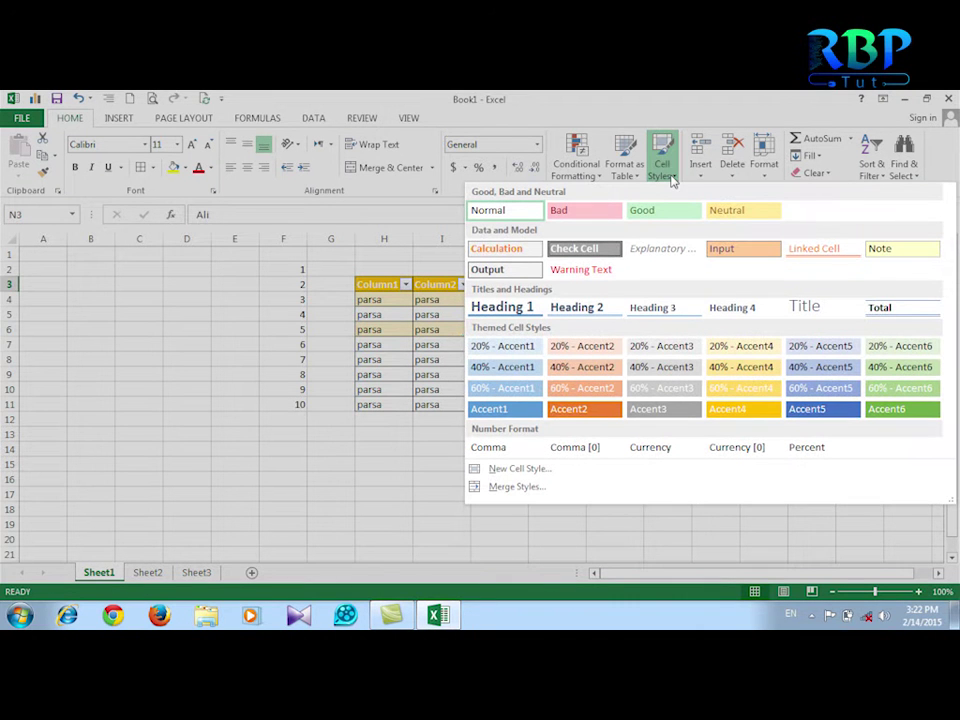
click(89, 288)
text(Ali)
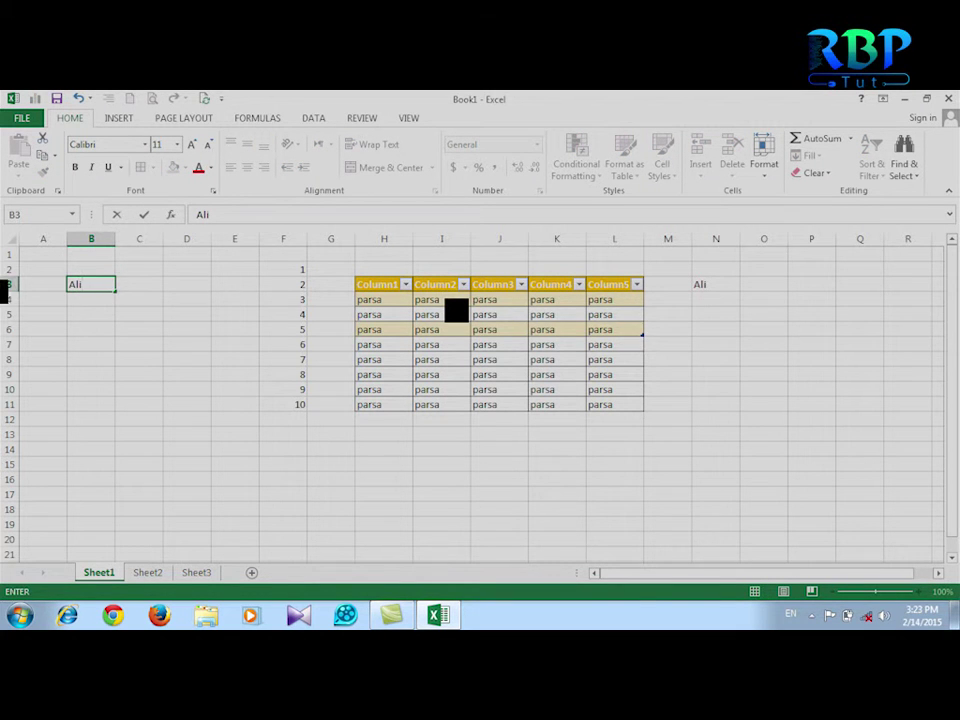
click(8, 329)
click(82, 290)
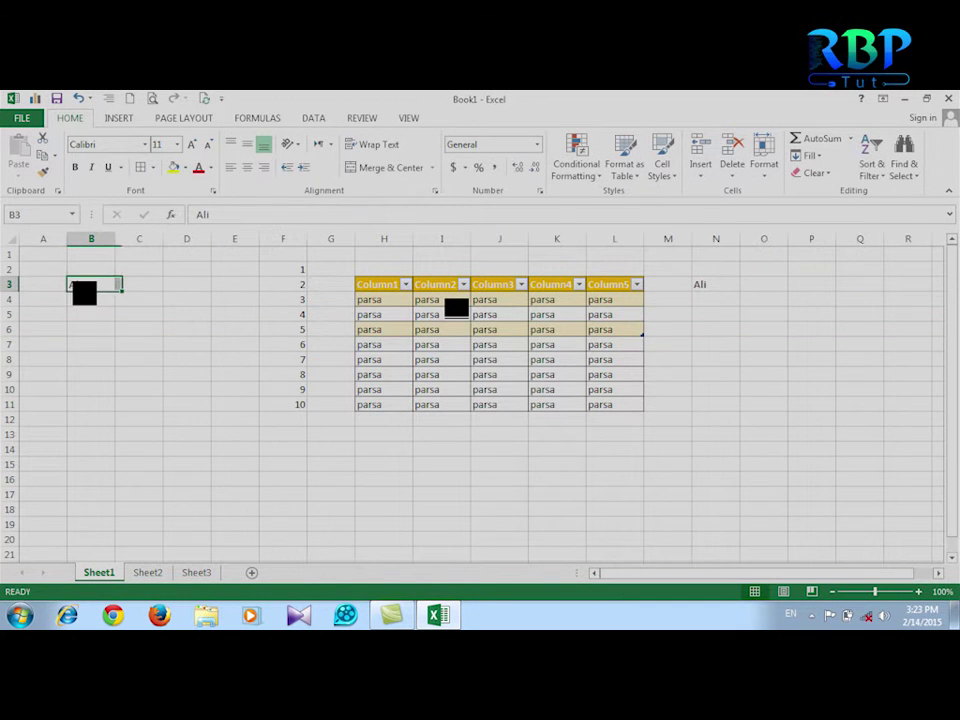
- Show the Home tab's Cell Styles gallery with cell B3 selected
click(664, 168)
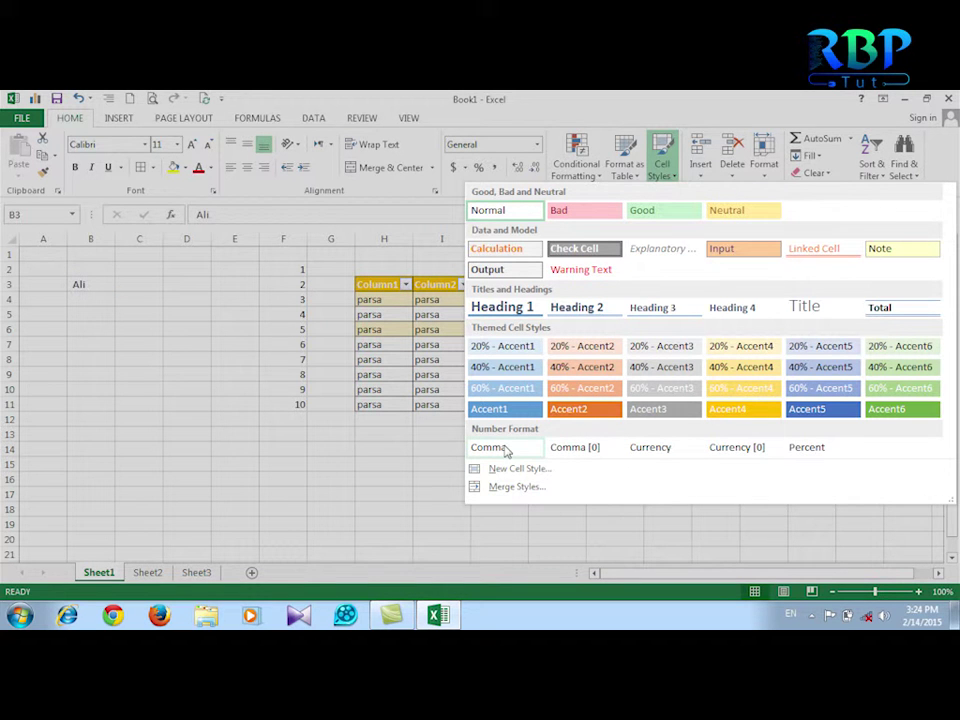
click(127, 333)
text(3234243354645)
drag(171, 360, 149, 359)
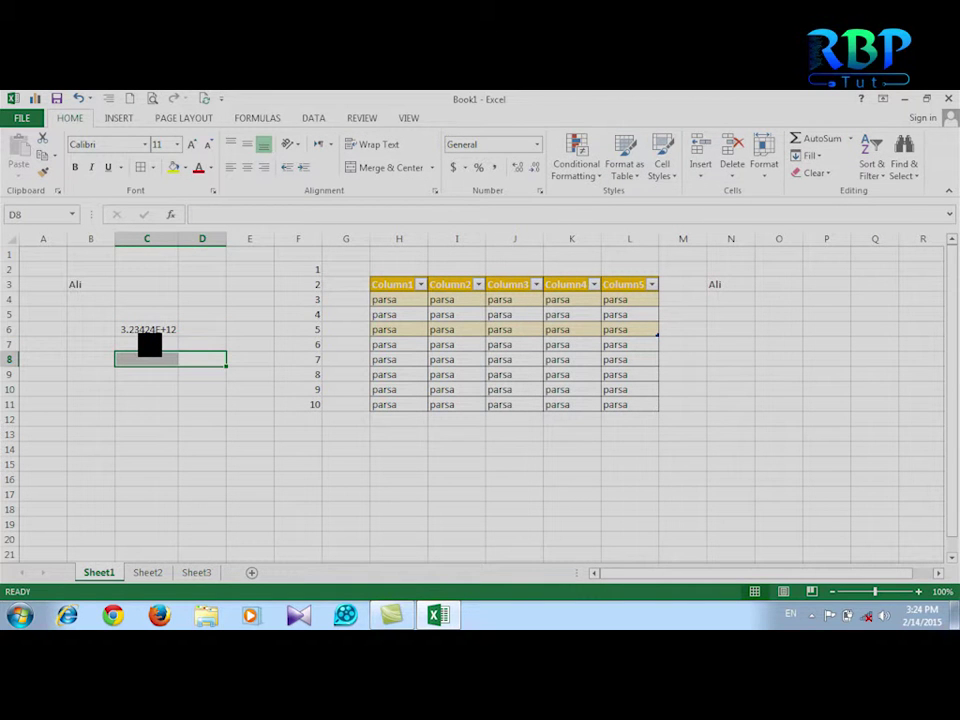
- Enter 1122323 in cell K19 and reselect it for styling
click(598, 525)
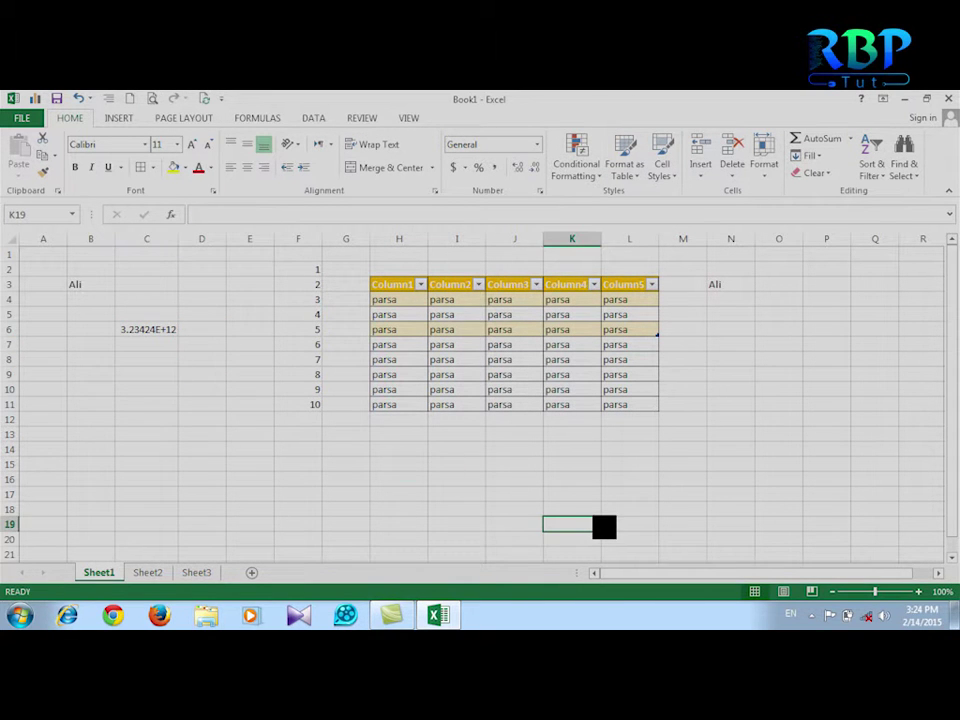
text(1122323)
drag(202, 359, 150, 359)
ctrl+click(456, 494)
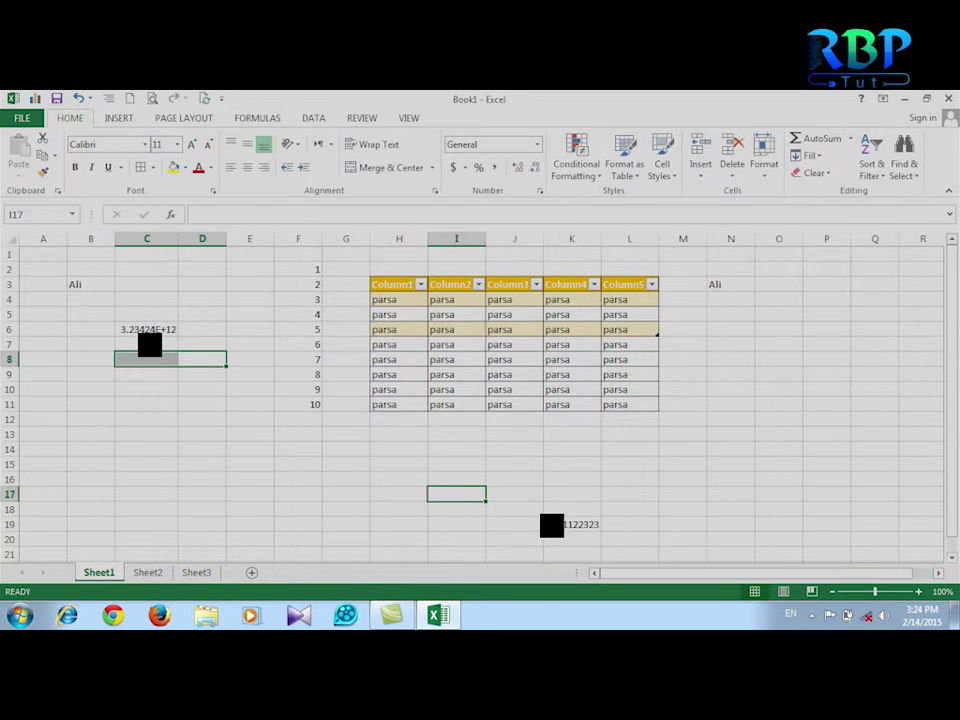
click(575, 527)
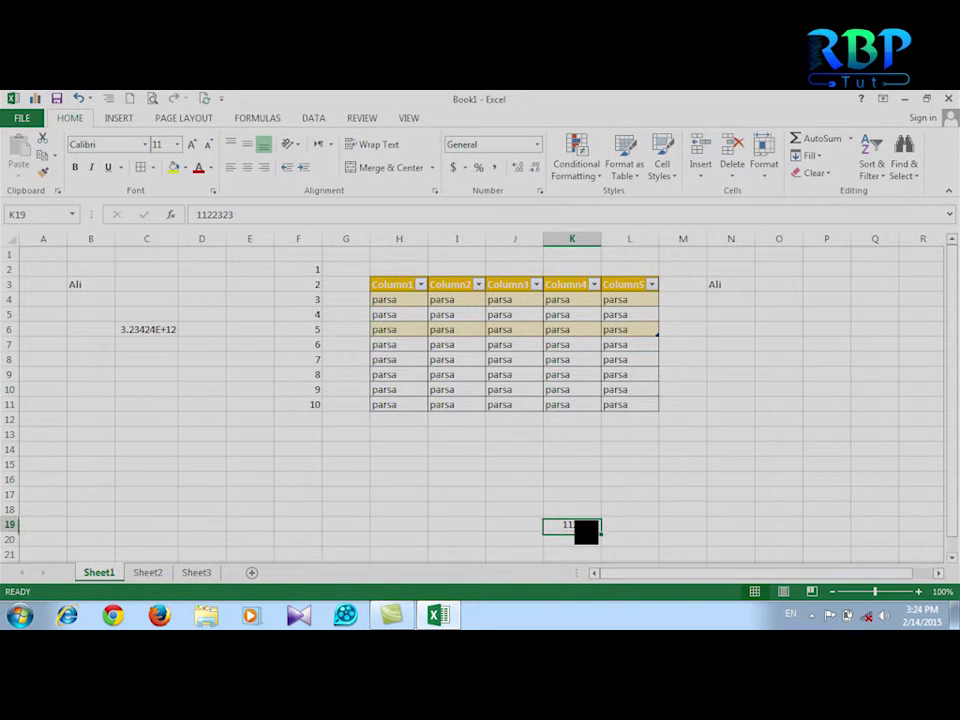
click(662, 160)
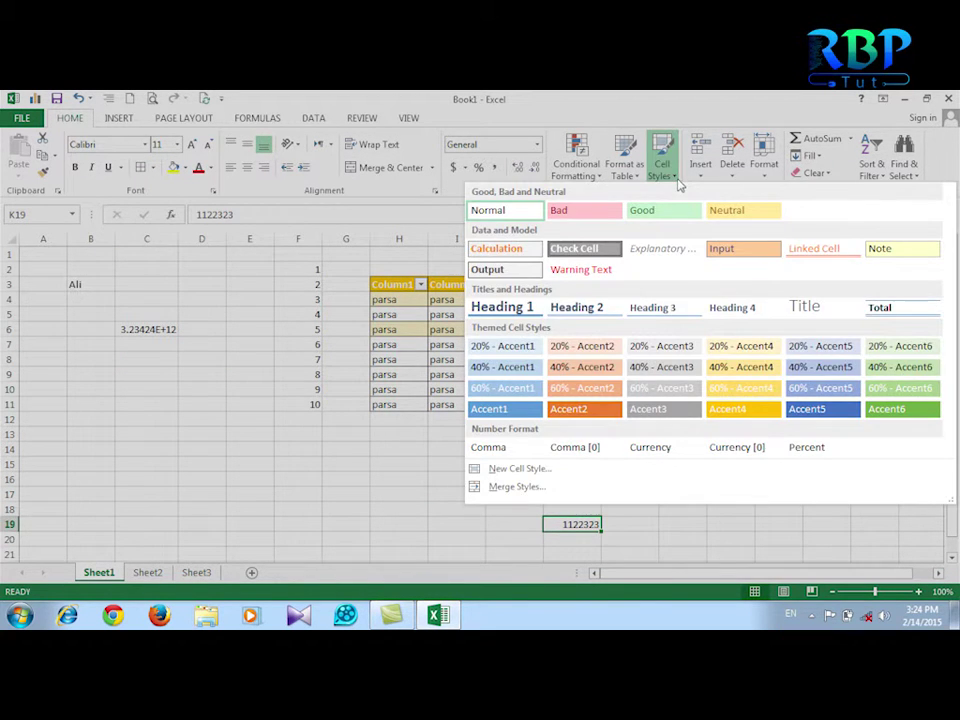
- Give K19 the Comma style, autofit column K, then switch to Comma [0] showing 1,122,323
click(486, 448)
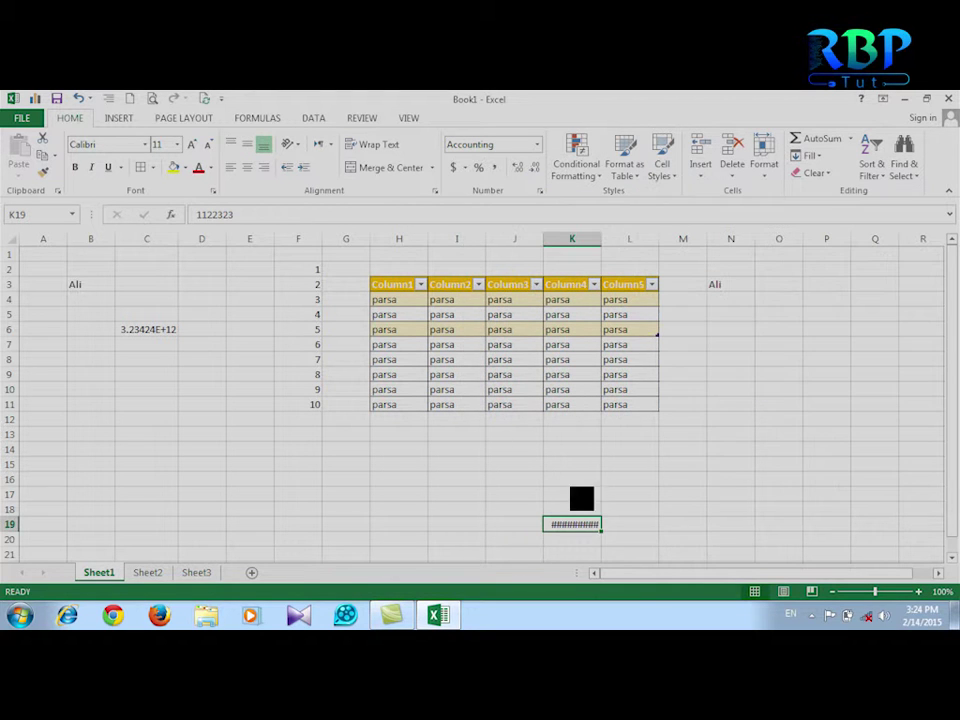
double_click(601, 240)
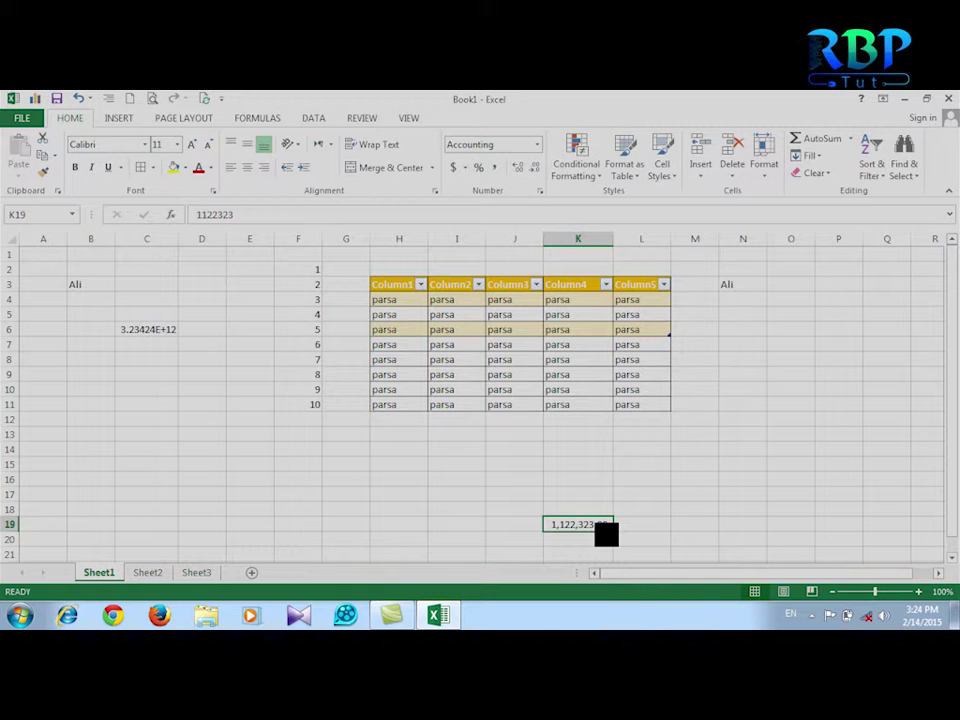
click(674, 168)
click(677, 158)
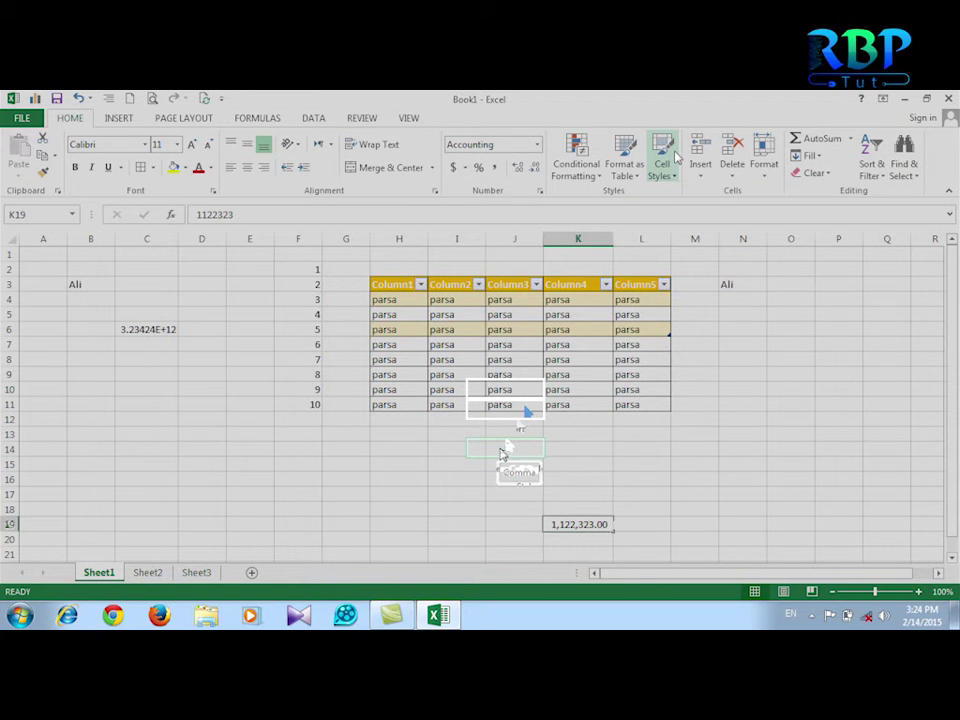
click(677, 158)
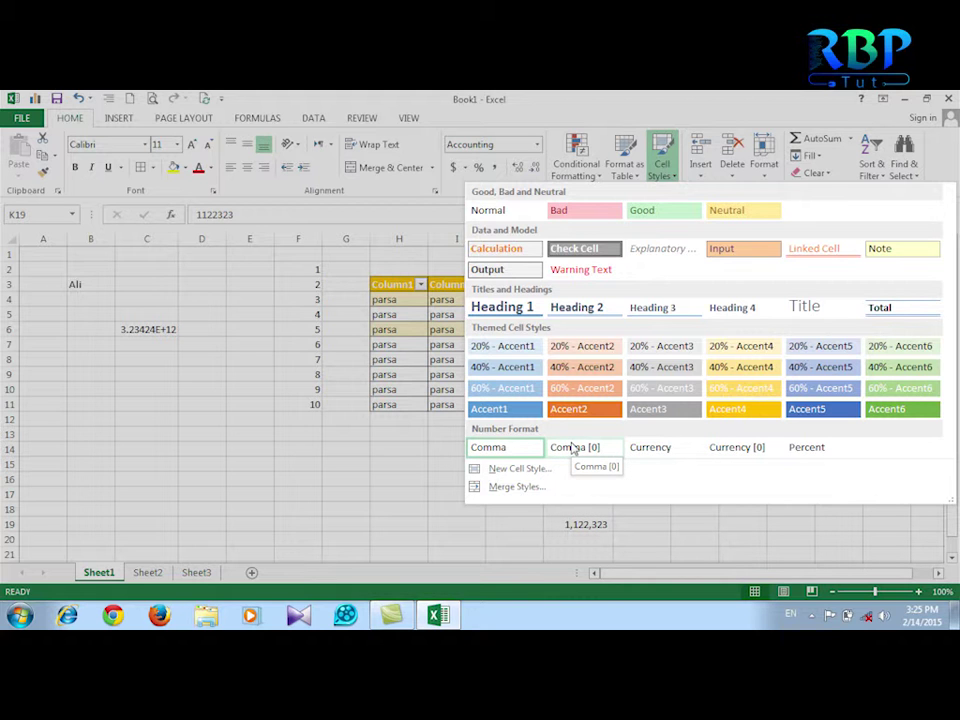
click(573, 448)
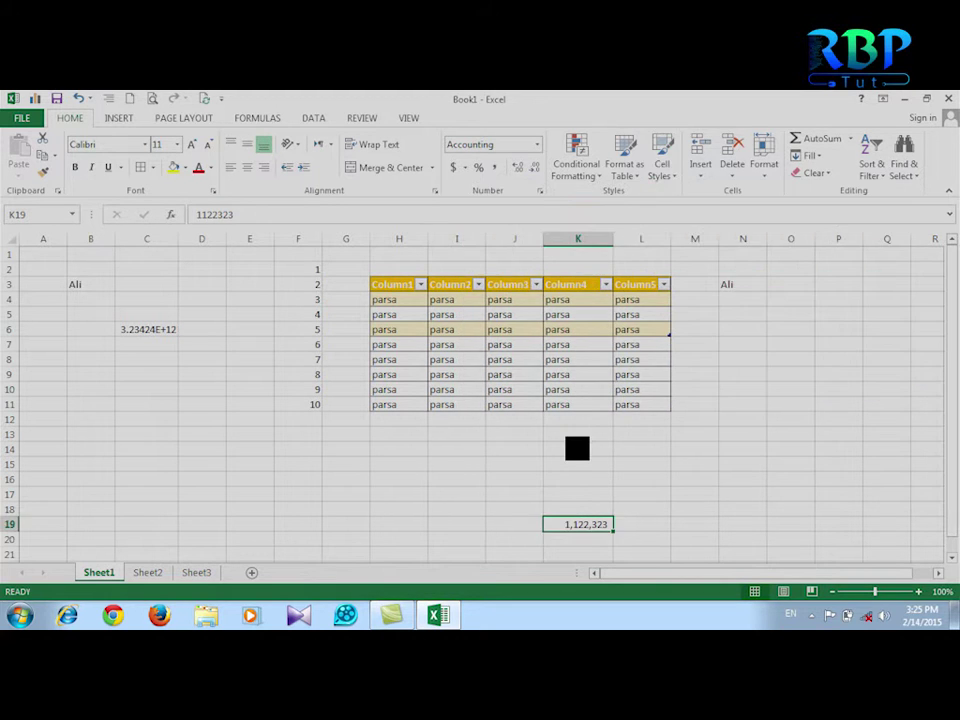
click(664, 168)
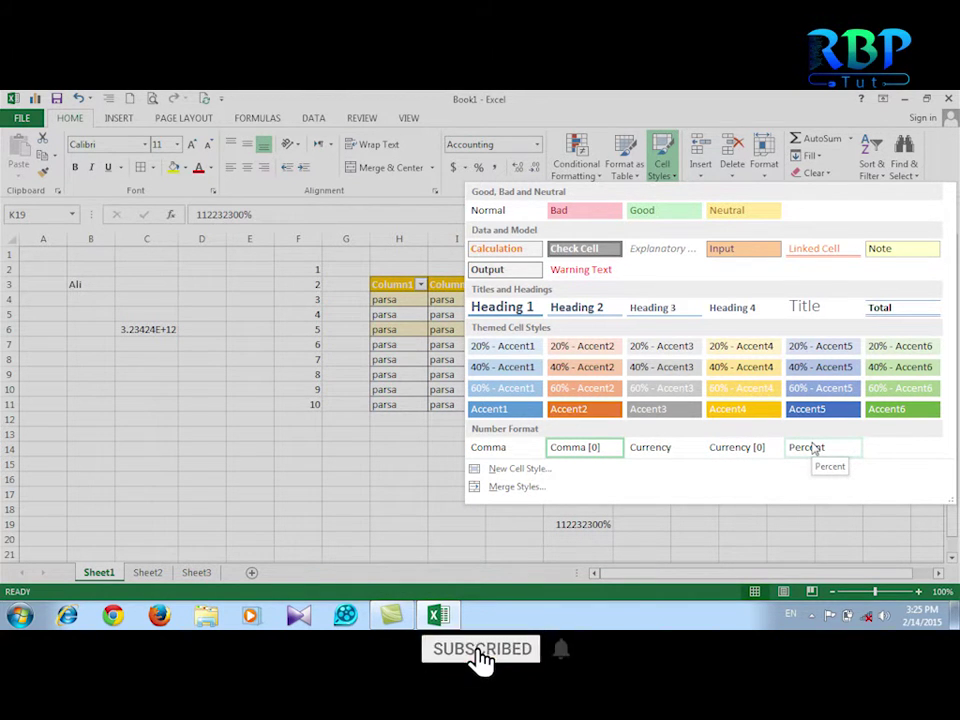
key(Escape)
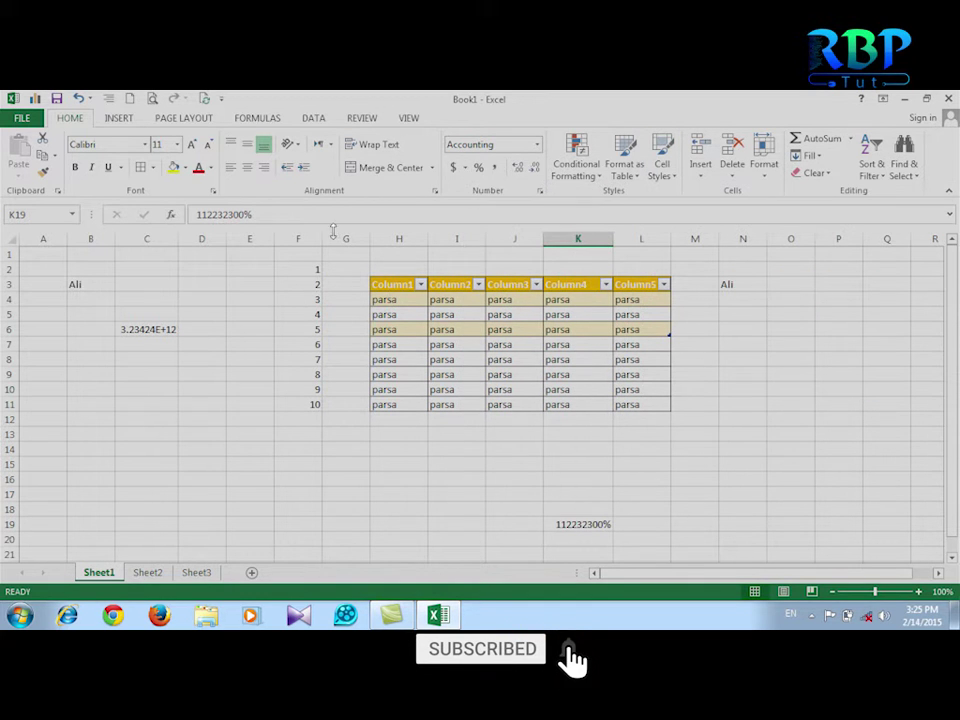
click(537, 144)
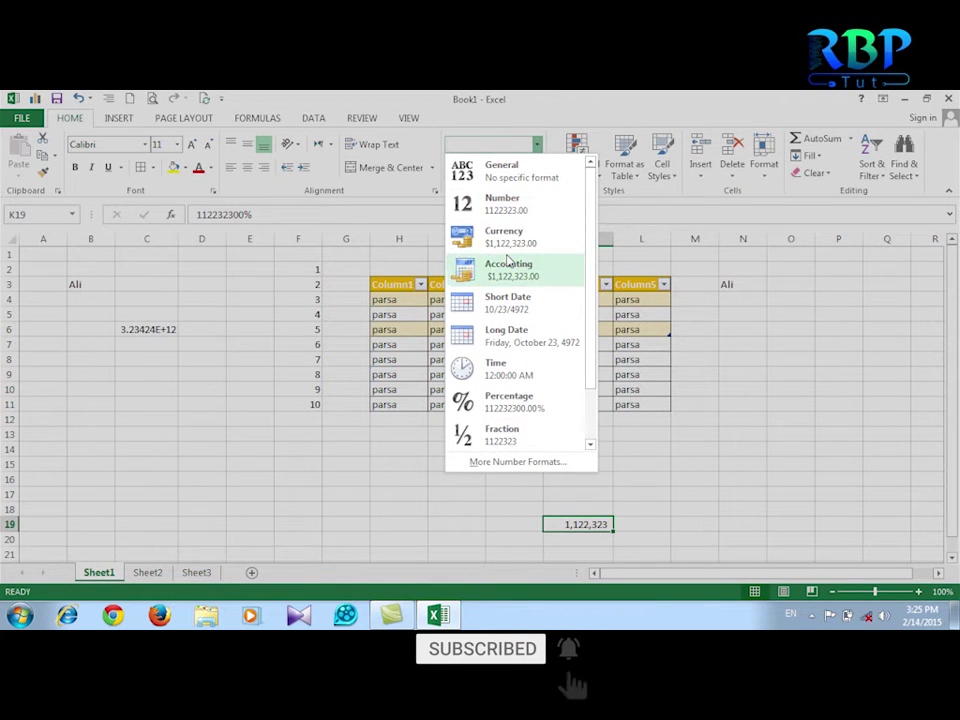
click(205, 428)
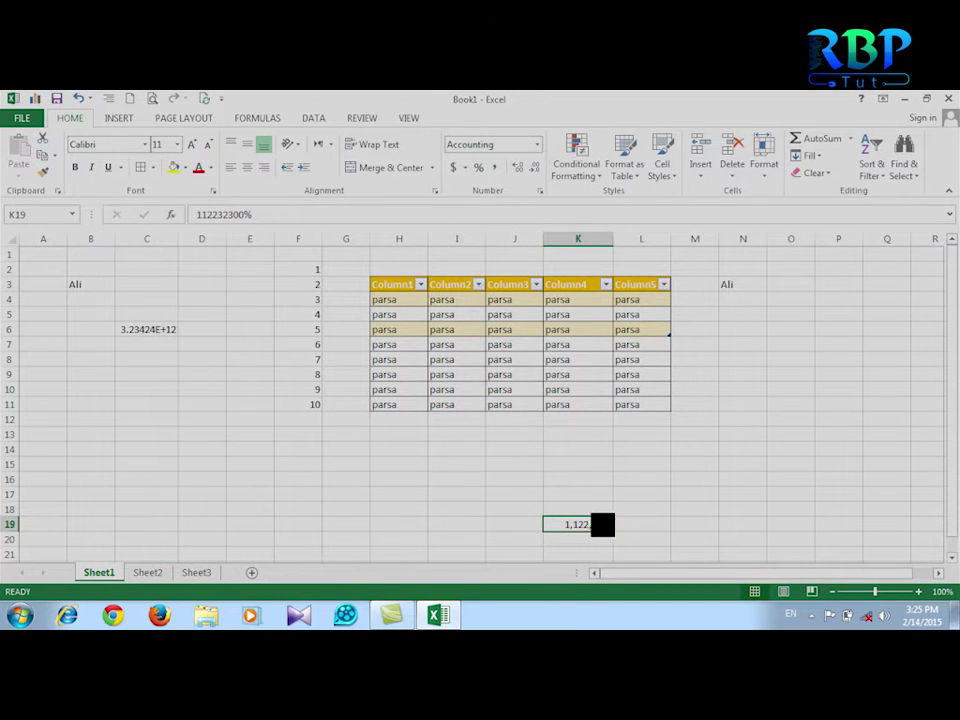
click(672, 176)
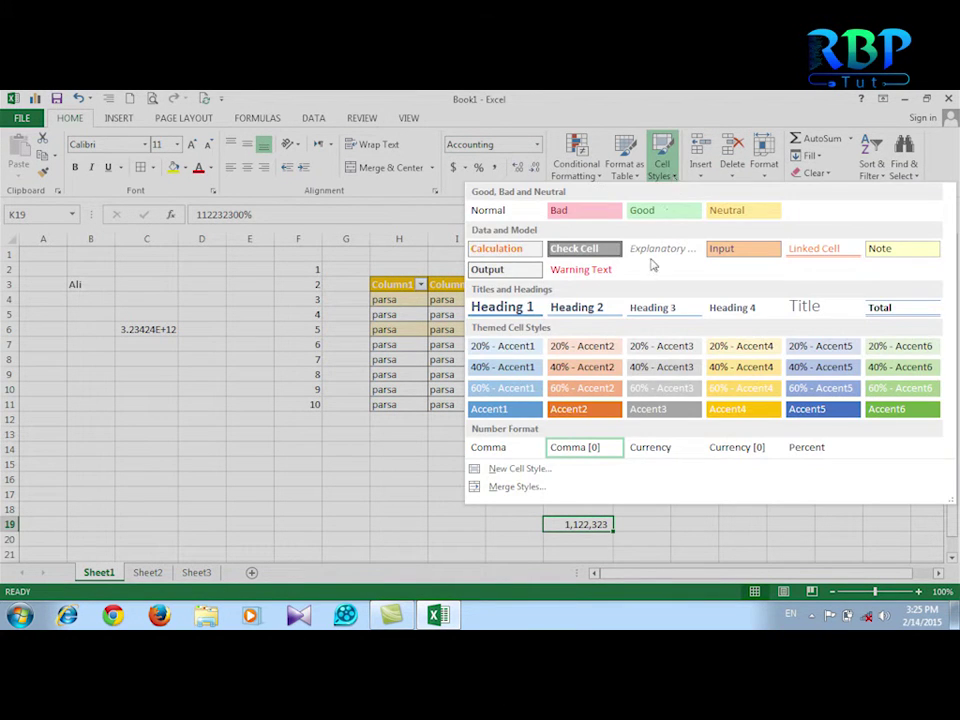
click(253, 460)
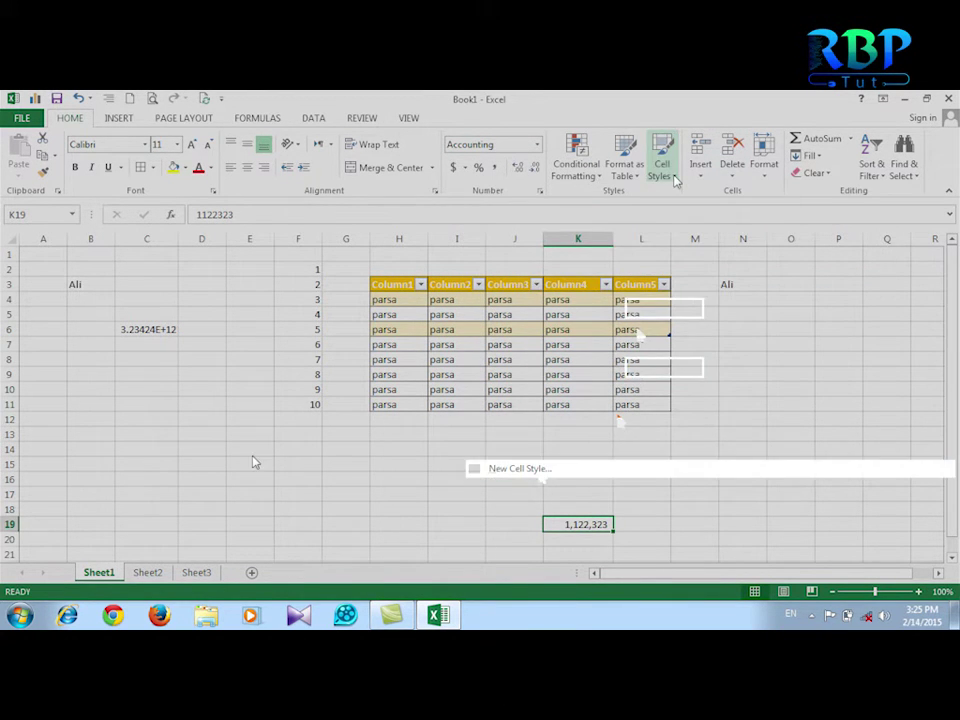
click(154, 419)
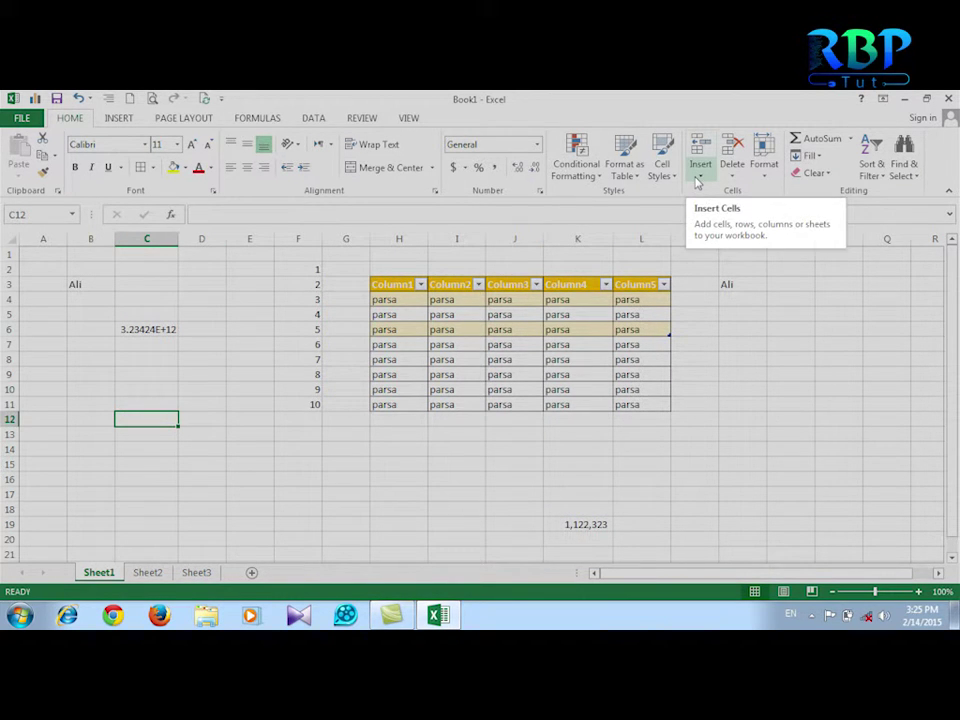
- Copy the last five parsa table rows, H7:L11, on Sheet1
click(698, 180)
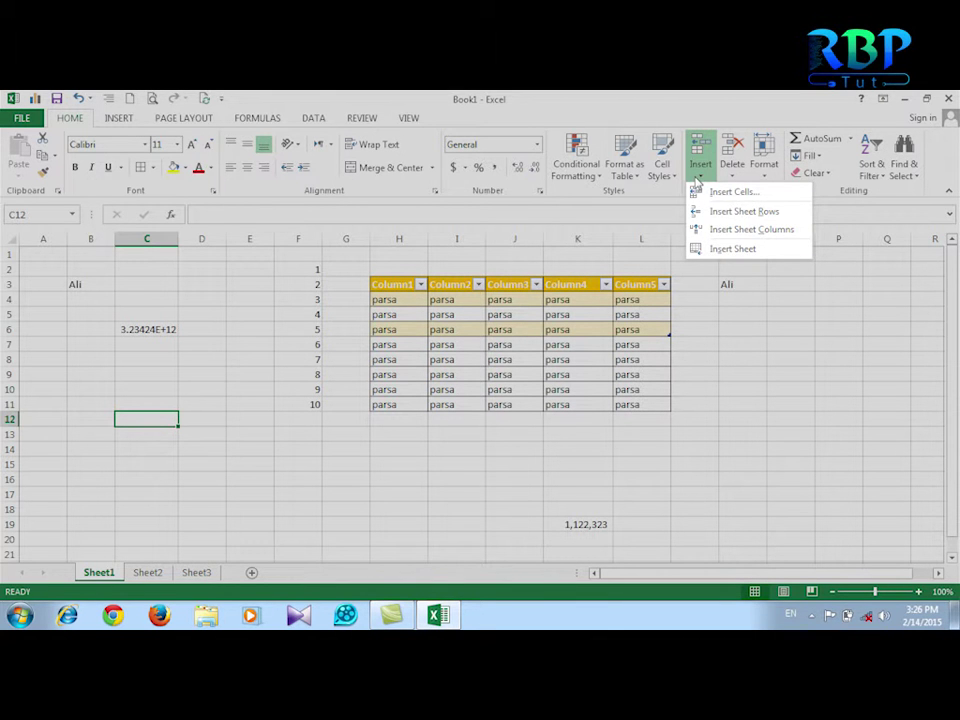
key(Escape)
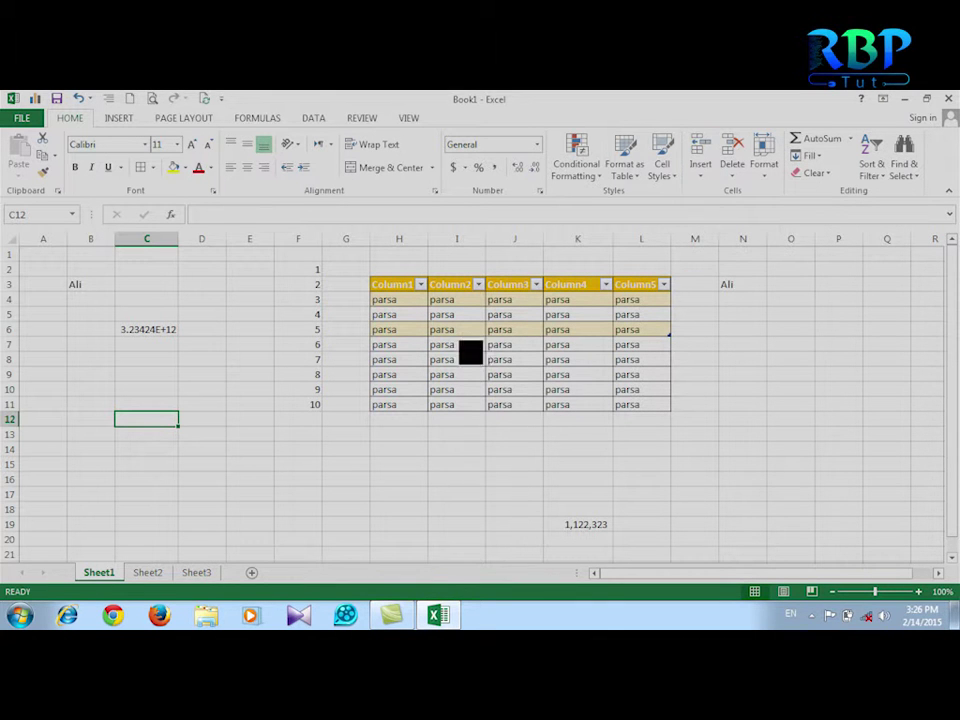
drag(398, 354, 661, 403)
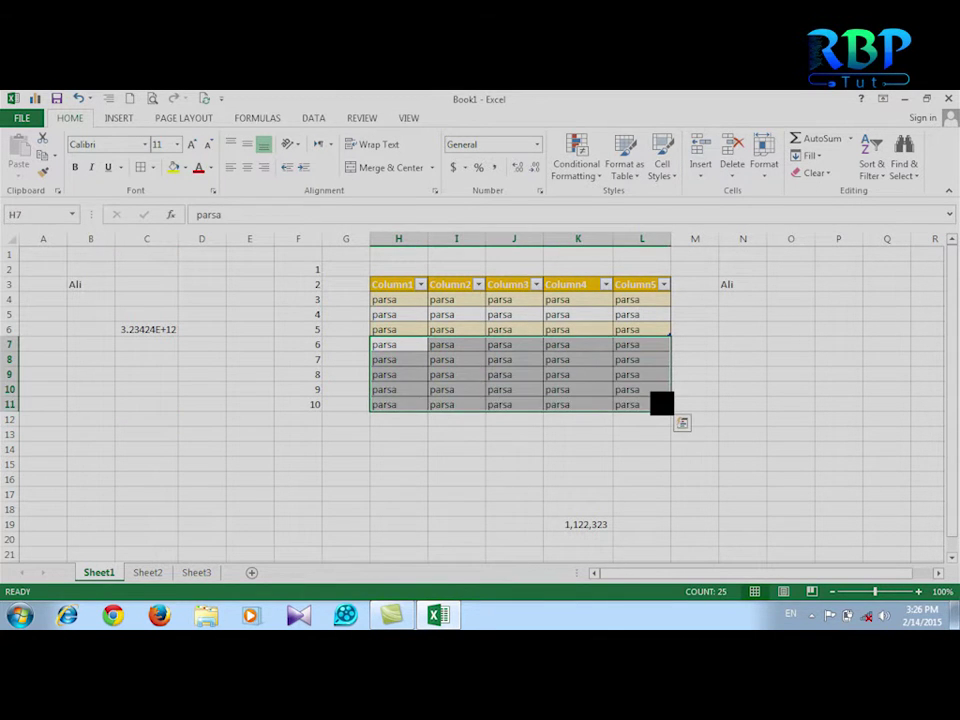
key(ctrl+c)
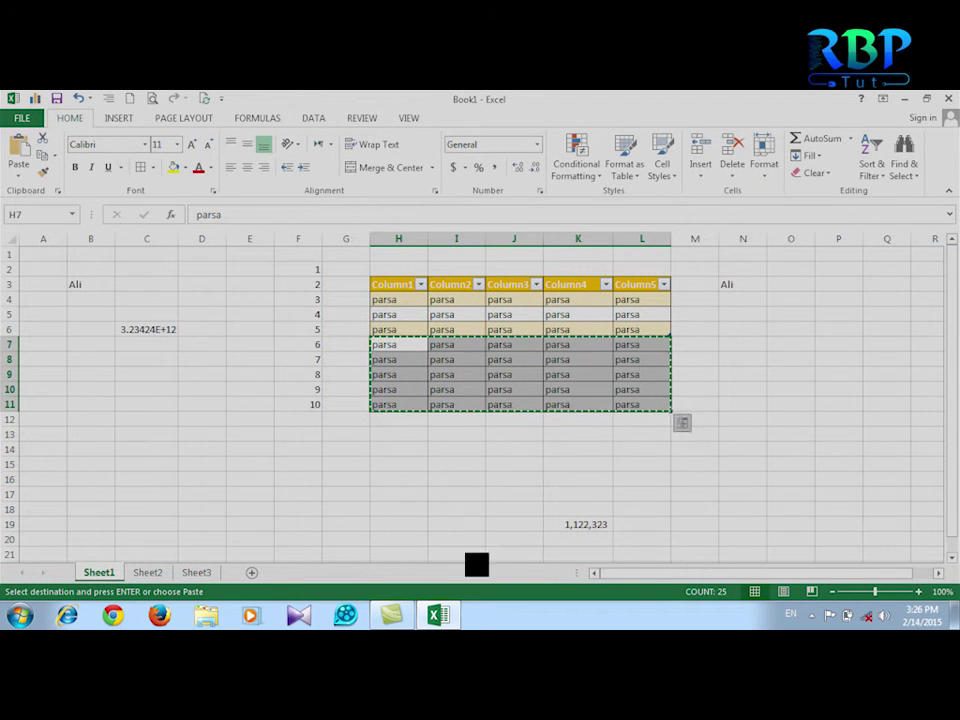
- Paste the copied rows into Sheet2 starting at E5, filling E5:I9
click(147, 572)
drag(232, 314, 283, 359)
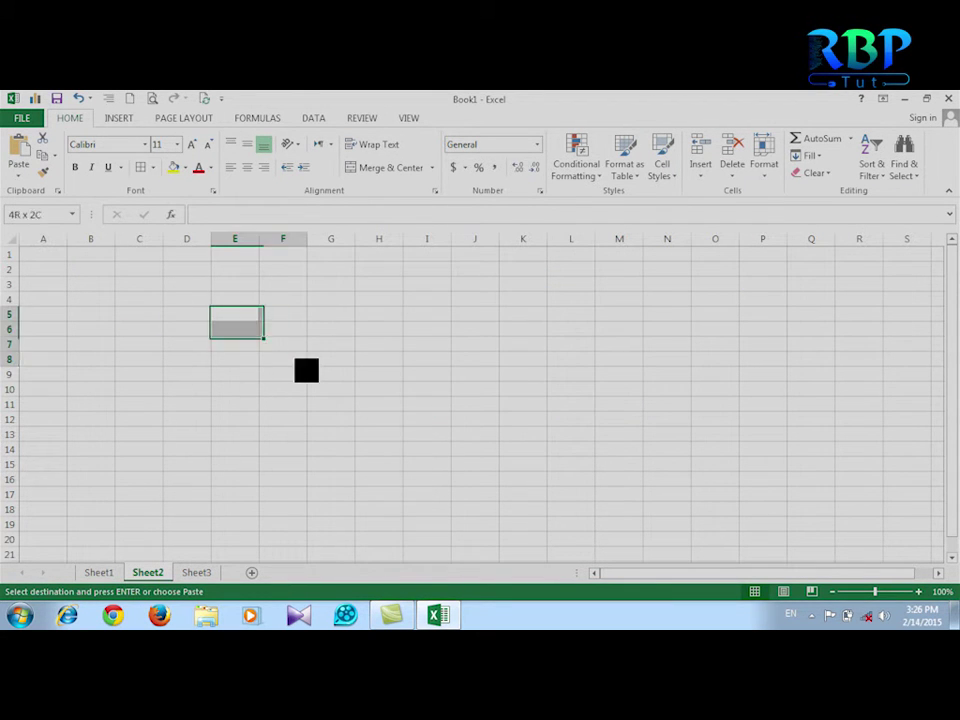
click(243, 320)
key(Return)
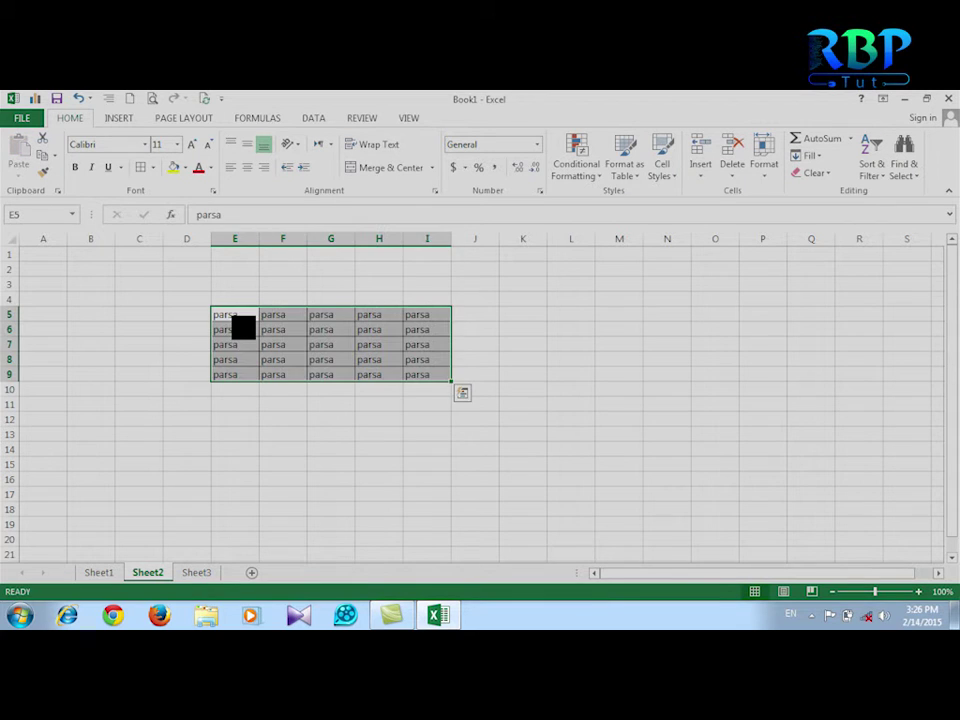
click(523, 339)
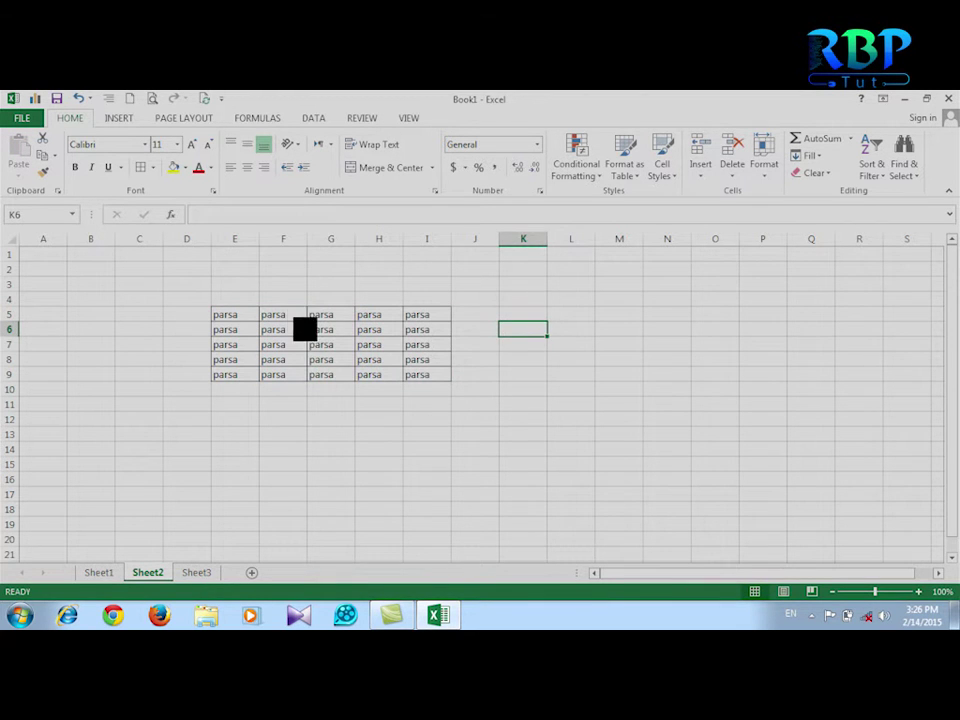
click(297, 319)
click(334, 339)
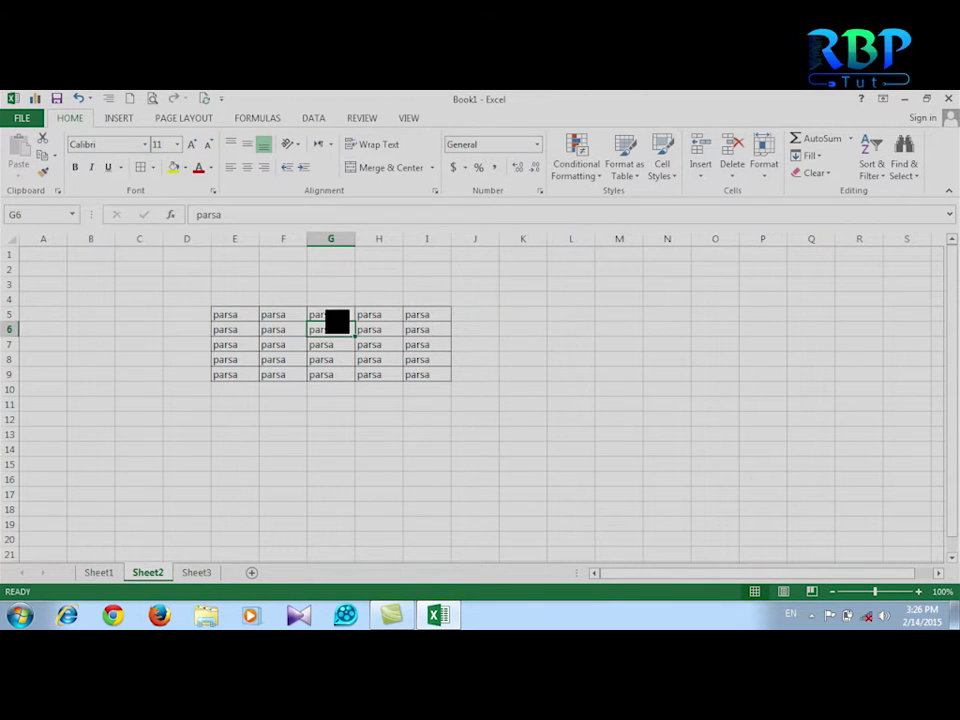
click(336, 319)
click(699, 176)
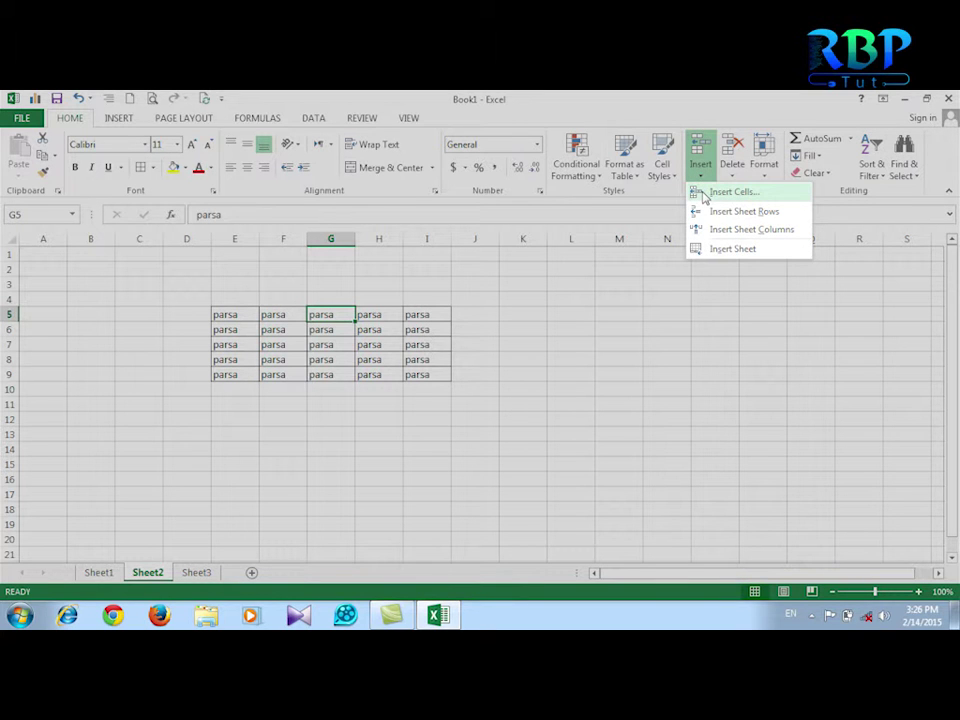
click(740, 192)
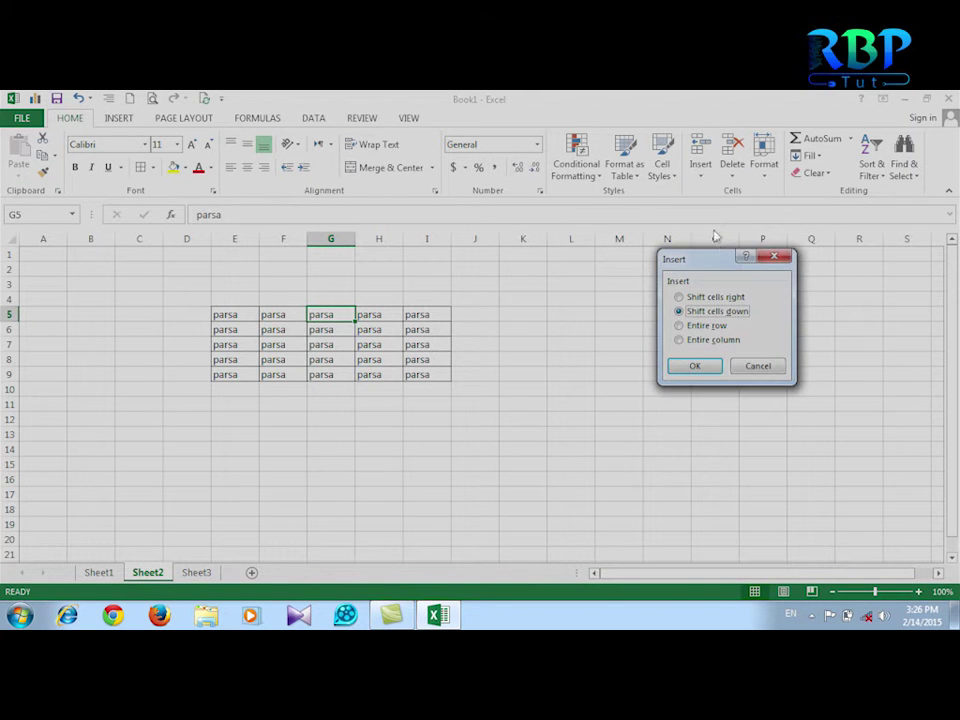
drag(699, 263, 699, 276)
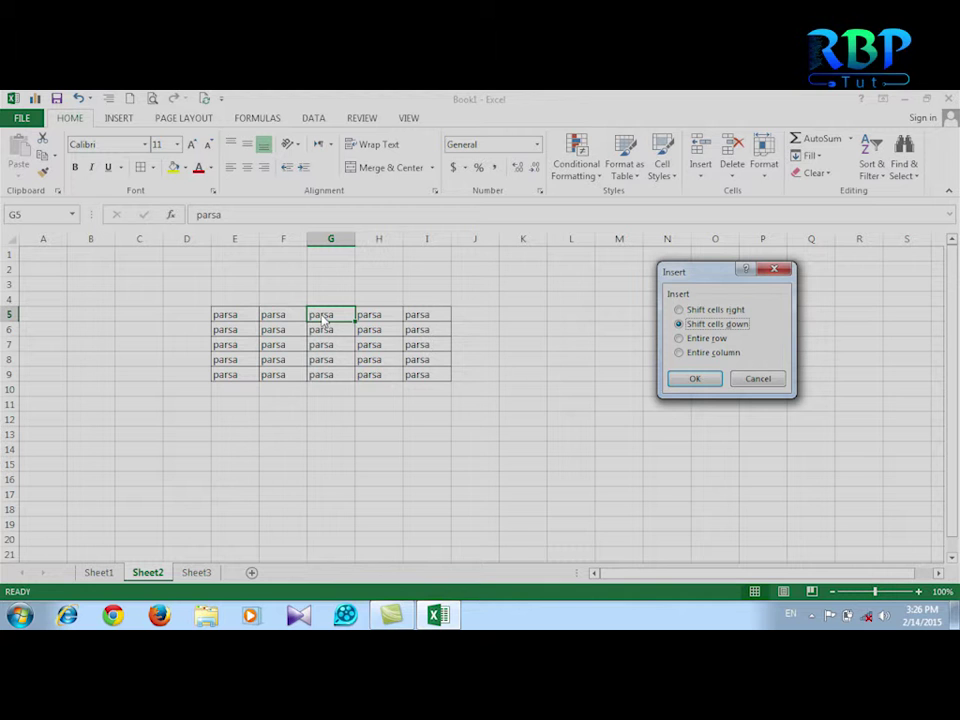
click(694, 378)
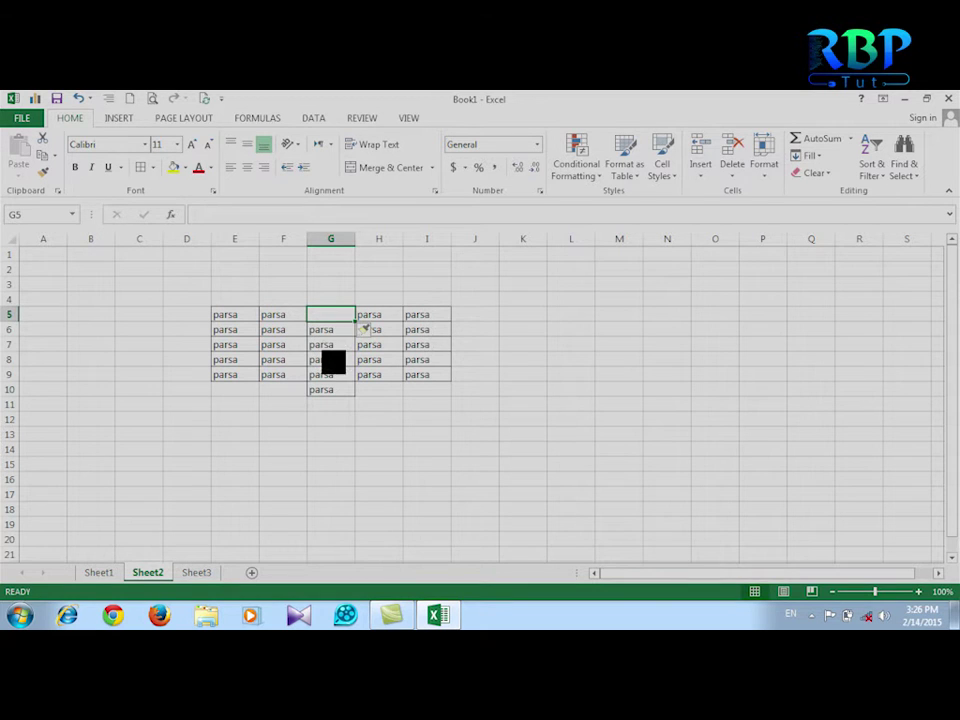
key(ctrl+z)
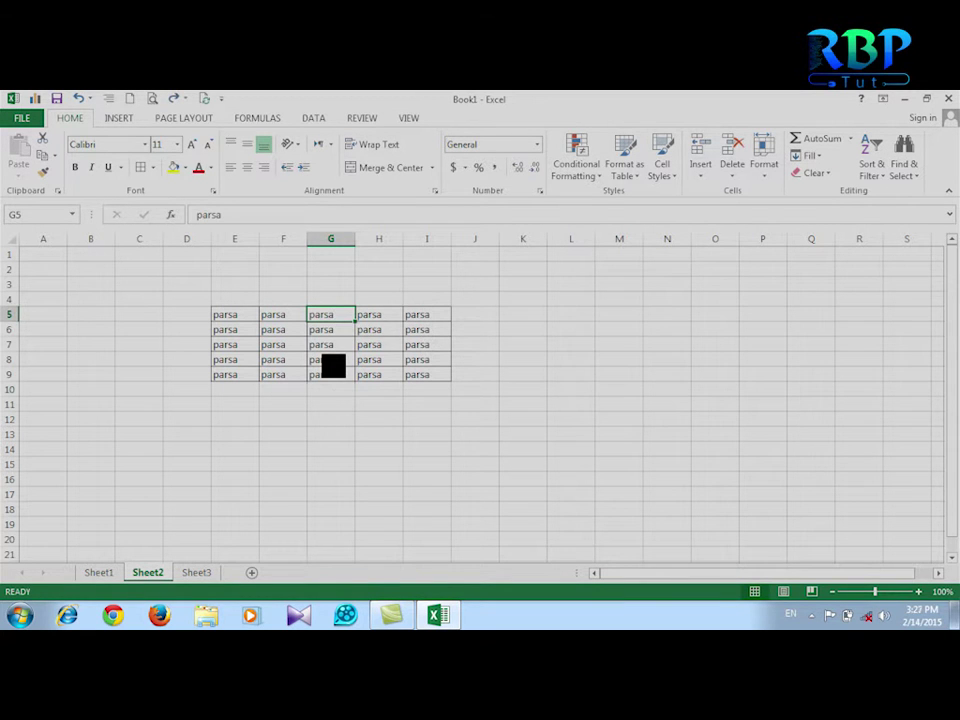
click(677, 178)
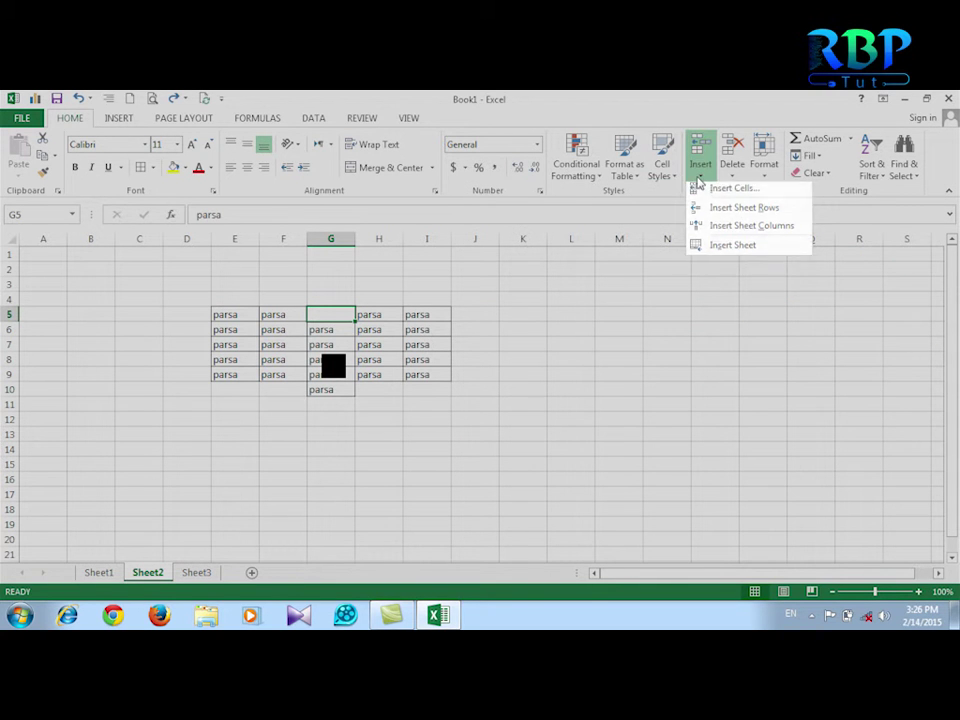
click(731, 192)
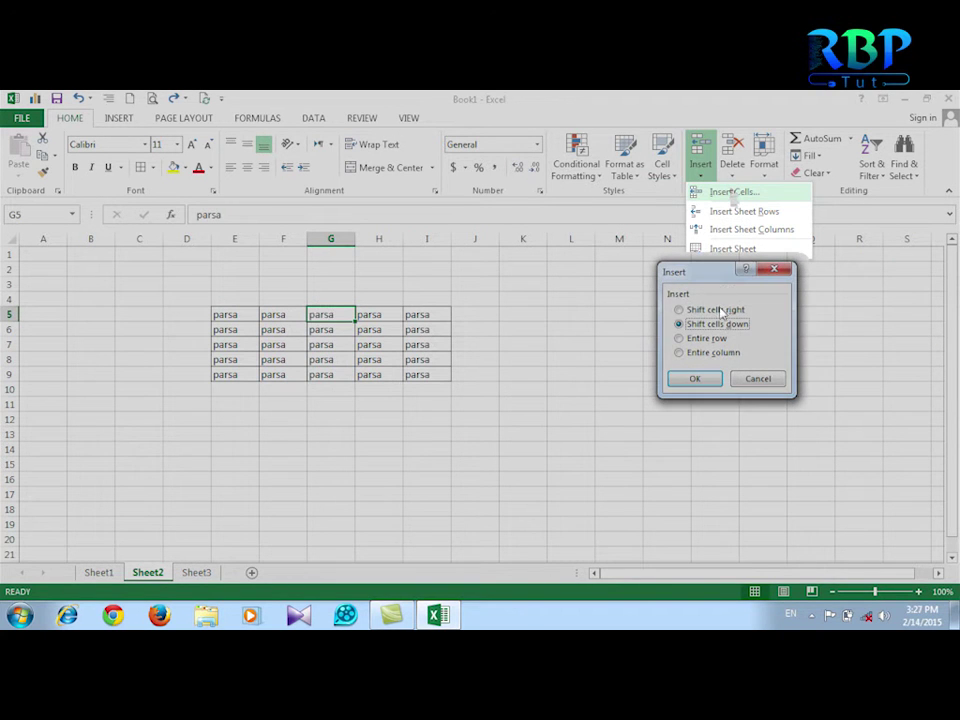
click(682, 312)
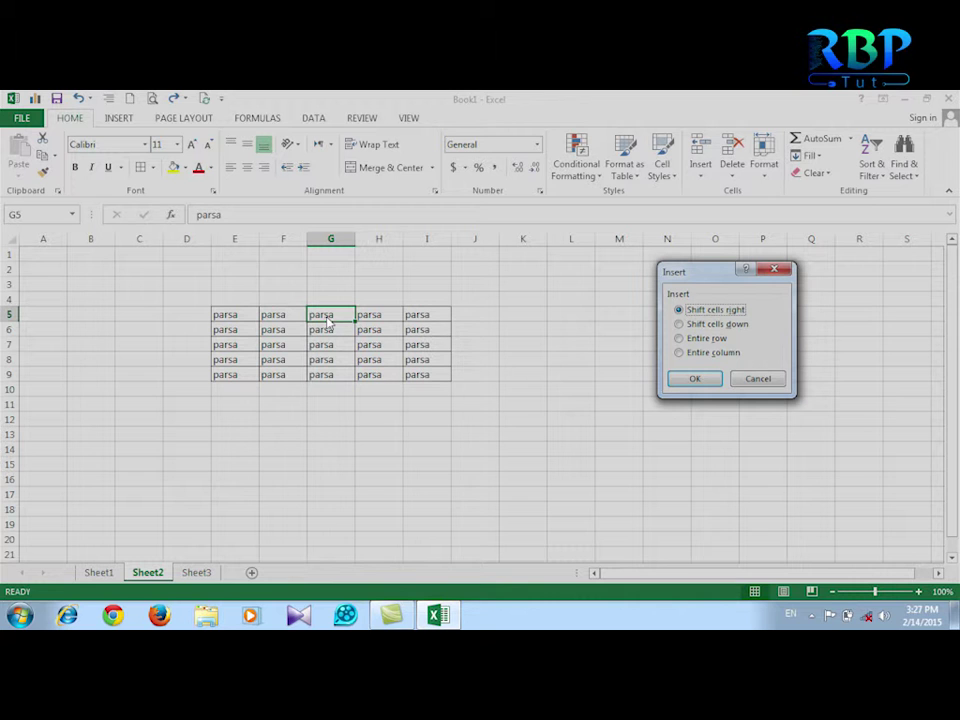
click(692, 379)
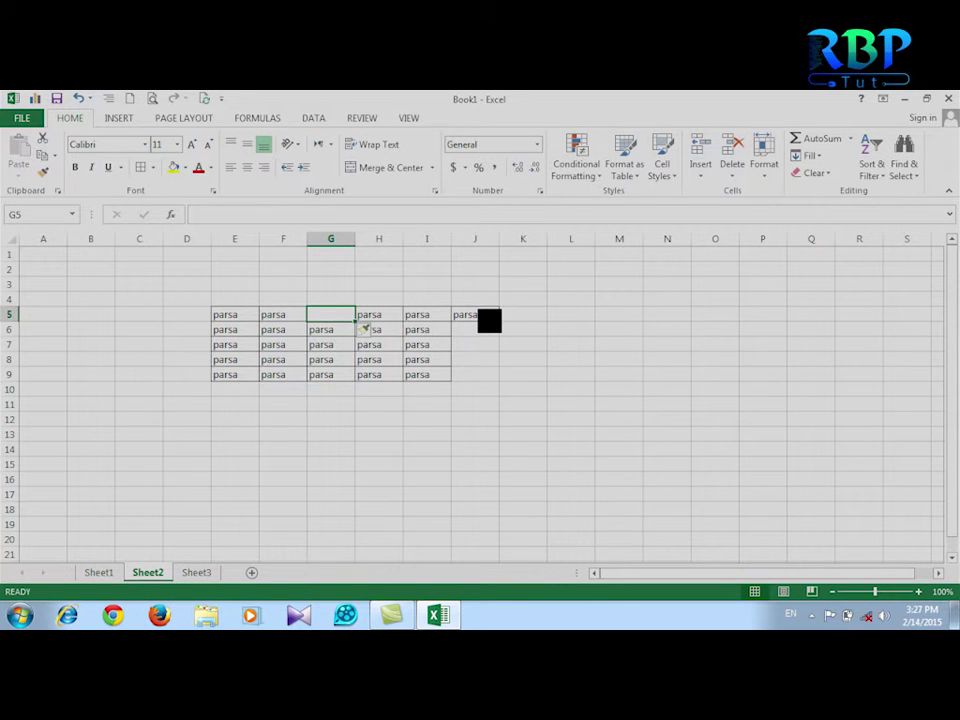
key(ctrl+z)
click(701, 177)
click(727, 192)
click(701, 177)
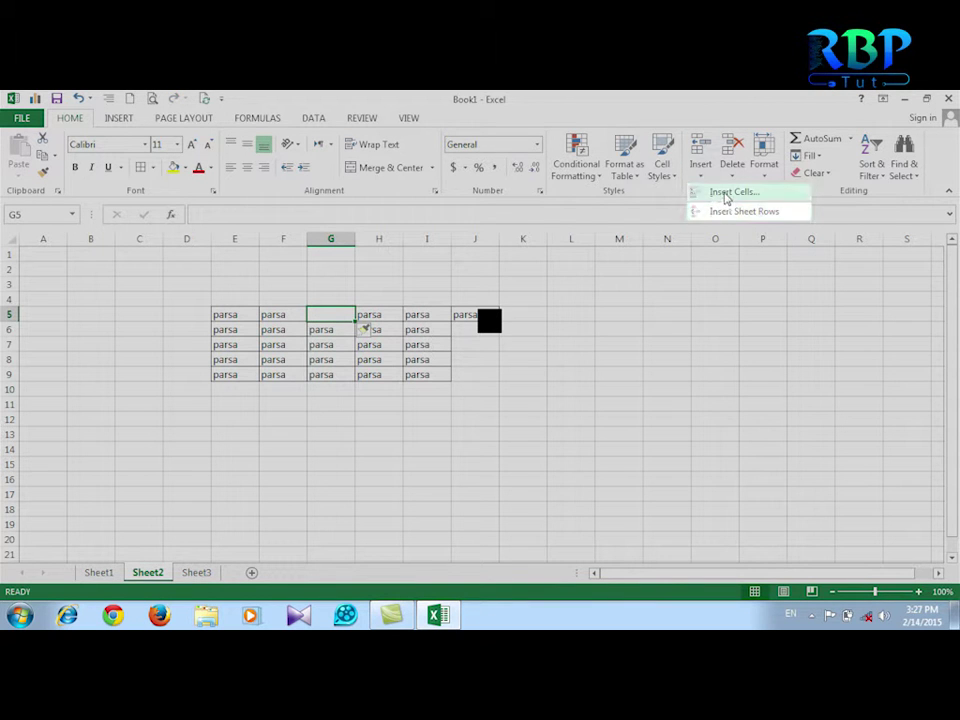
click(727, 194)
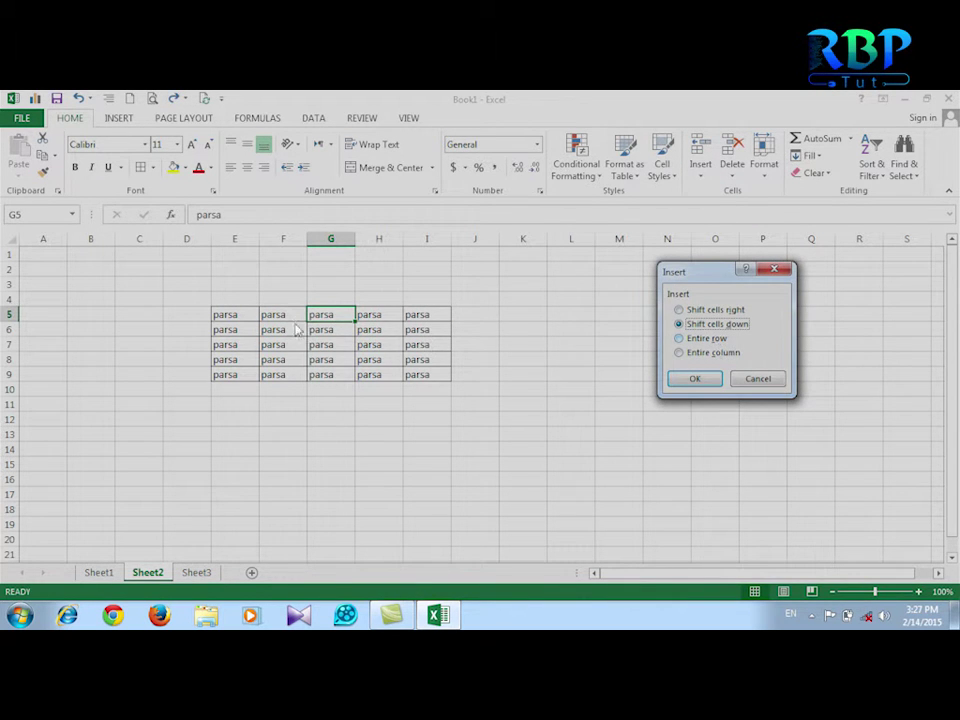
key(Escape)
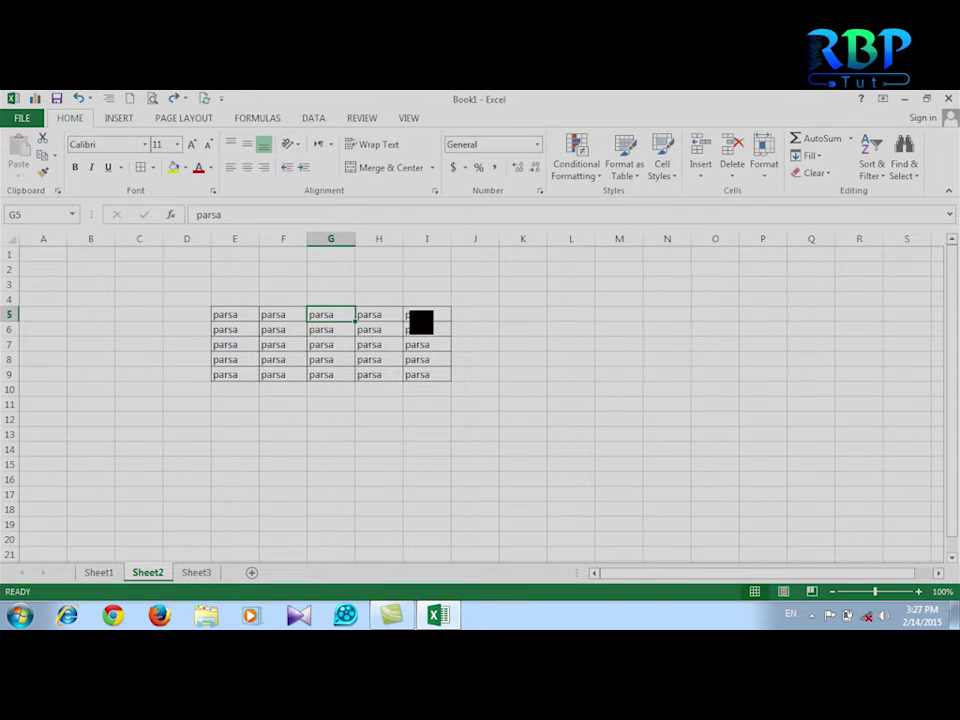
click(334, 331)
click(703, 180)
click(722, 191)
key(Escape)
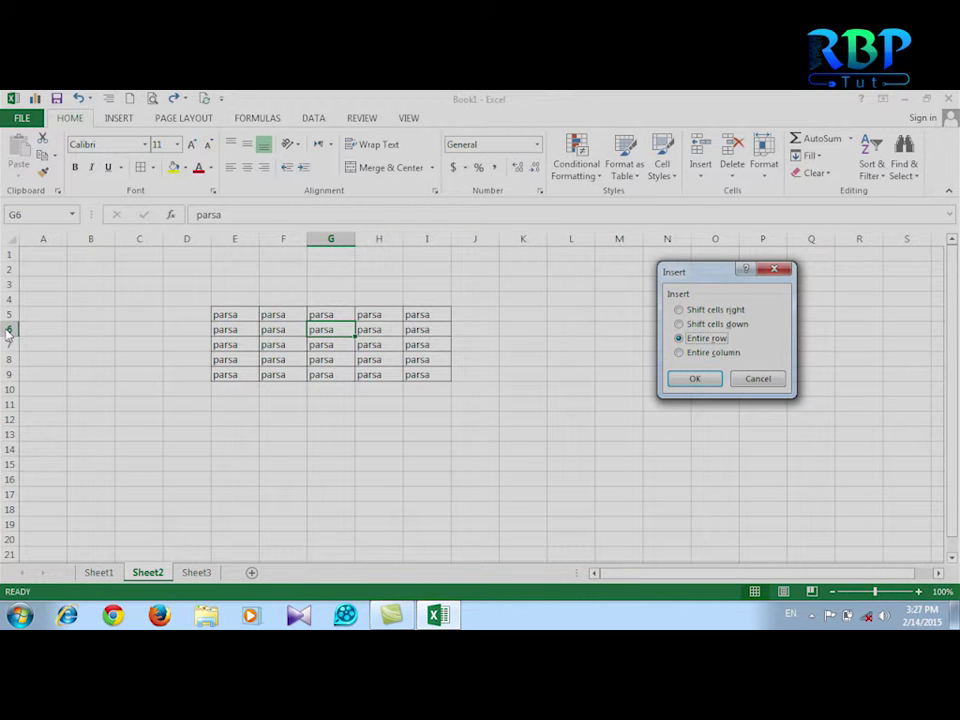
click(695, 378)
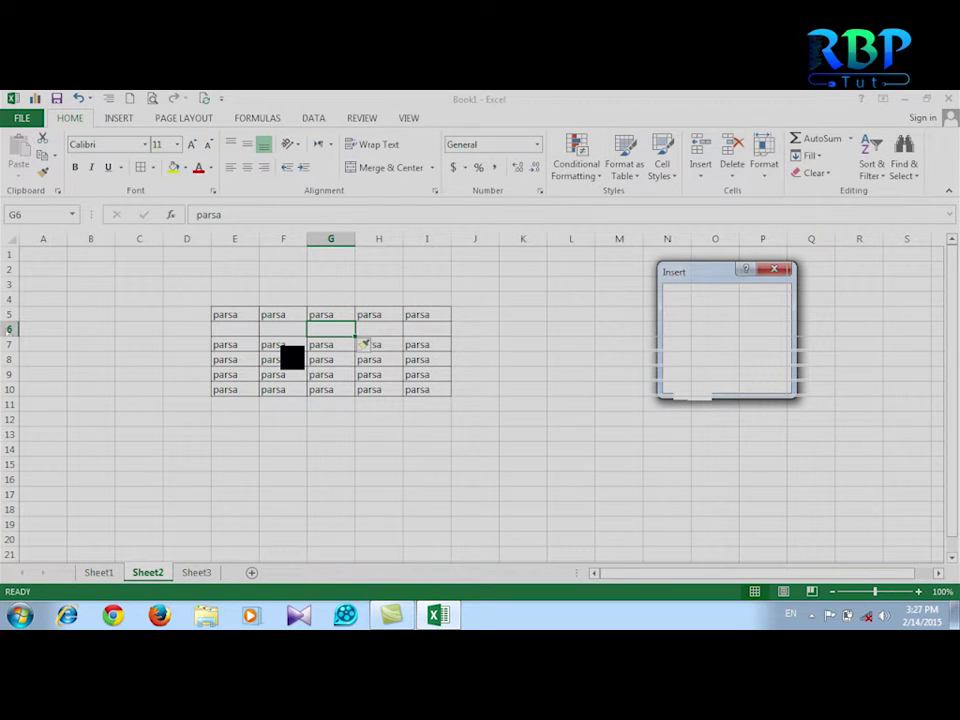
key(ctrl+z)
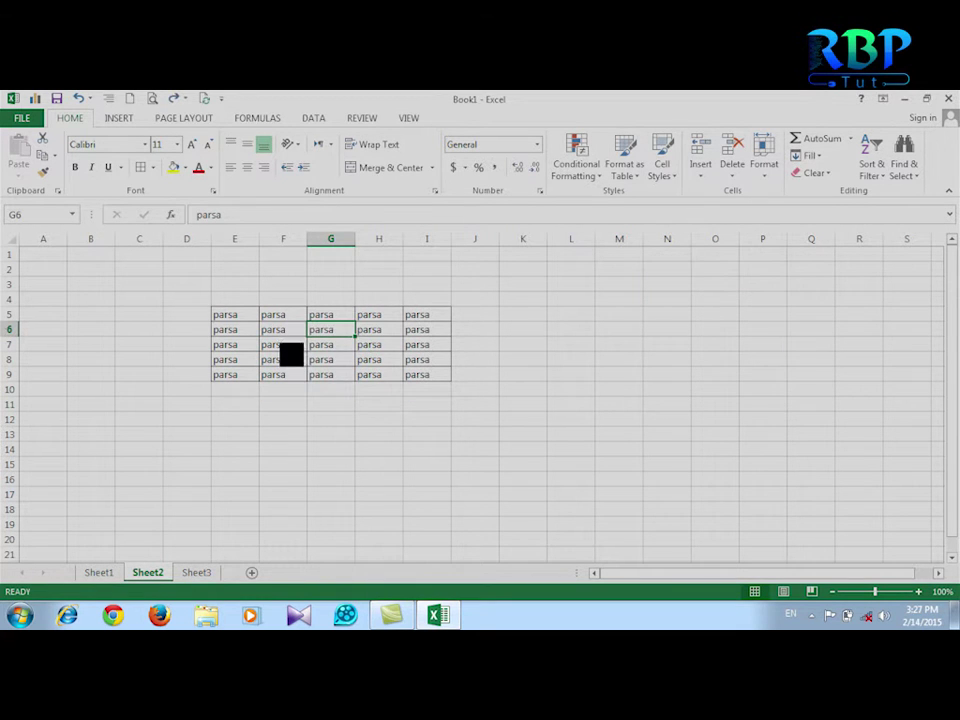
click(370, 333)
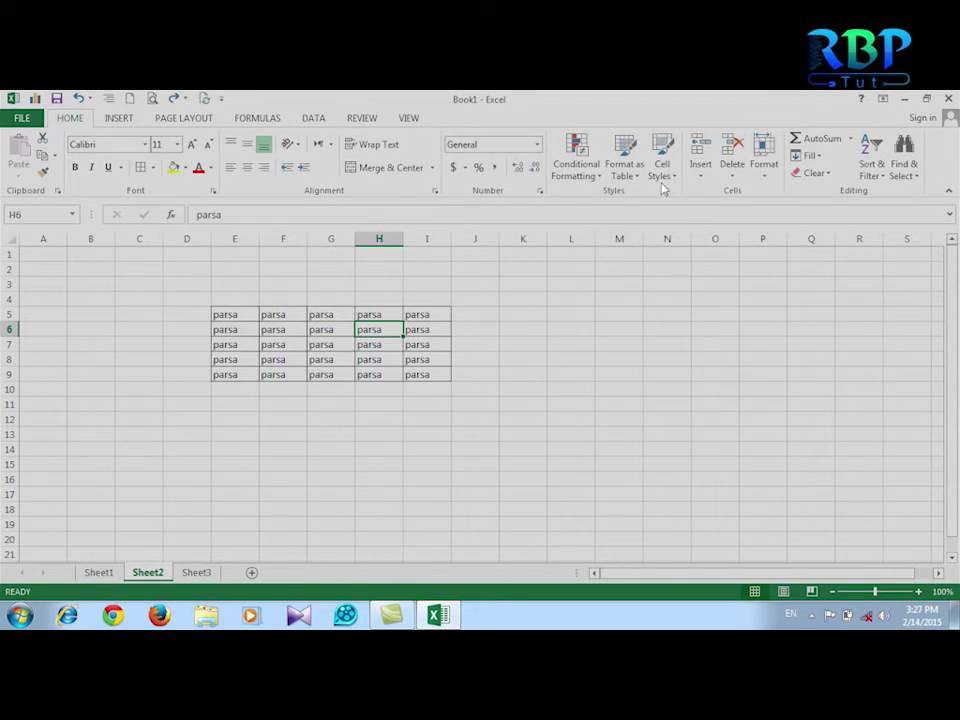
click(705, 180)
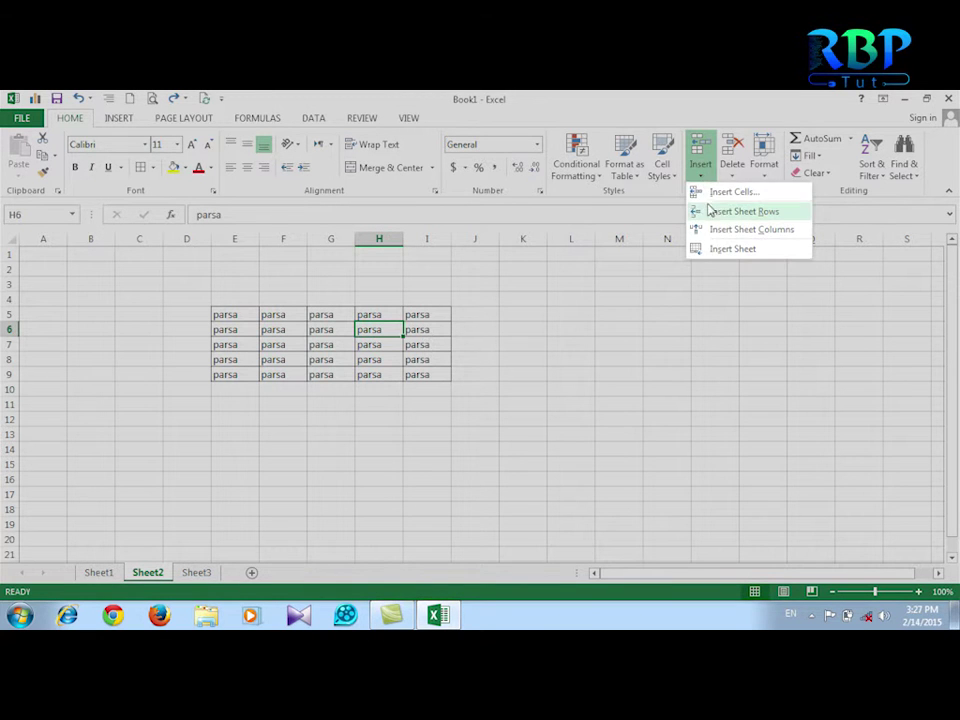
click(712, 191)
click(695, 354)
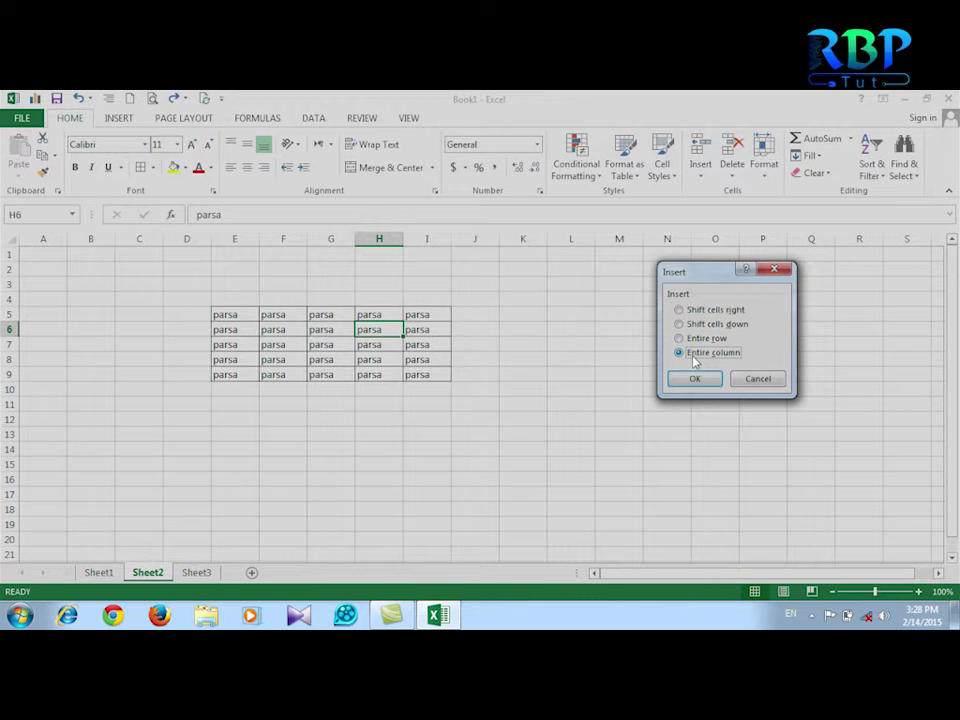
click(696, 380)
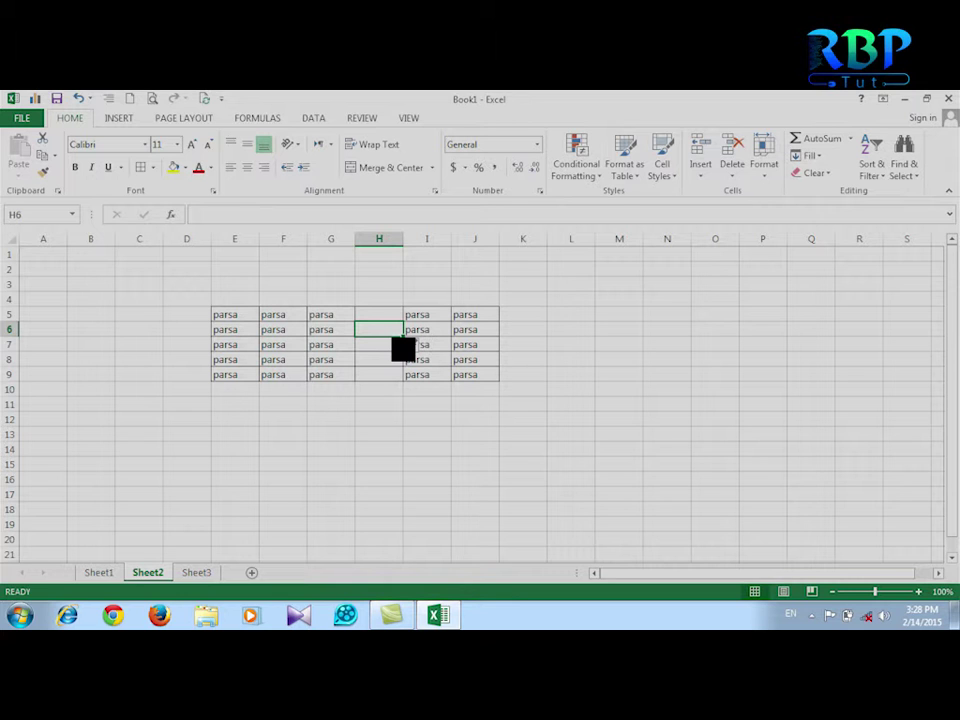
click(701, 178)
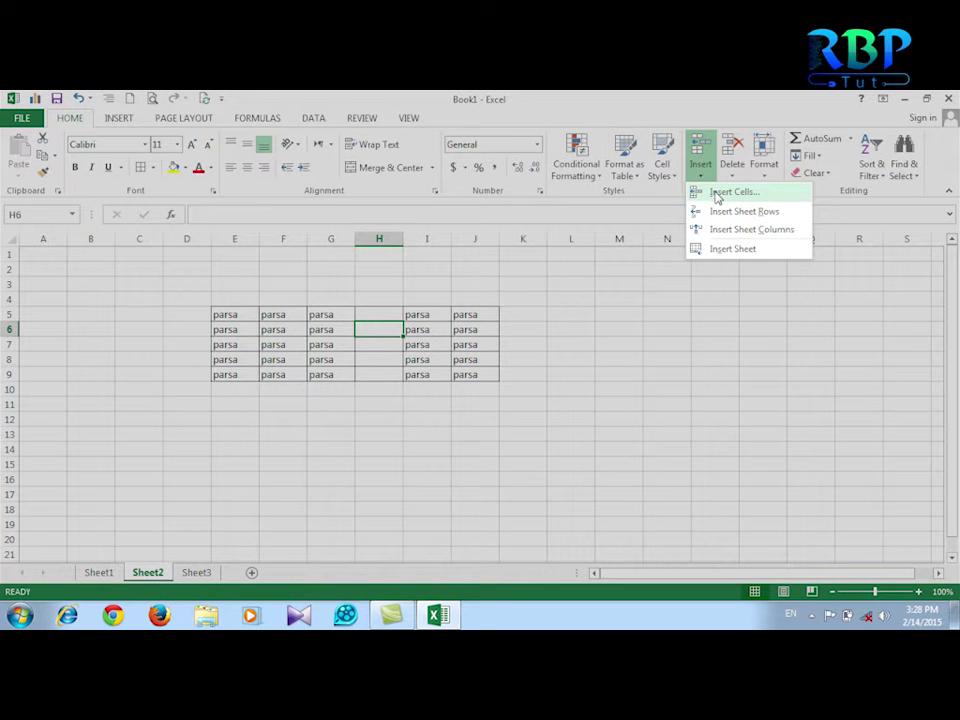
click(729, 194)
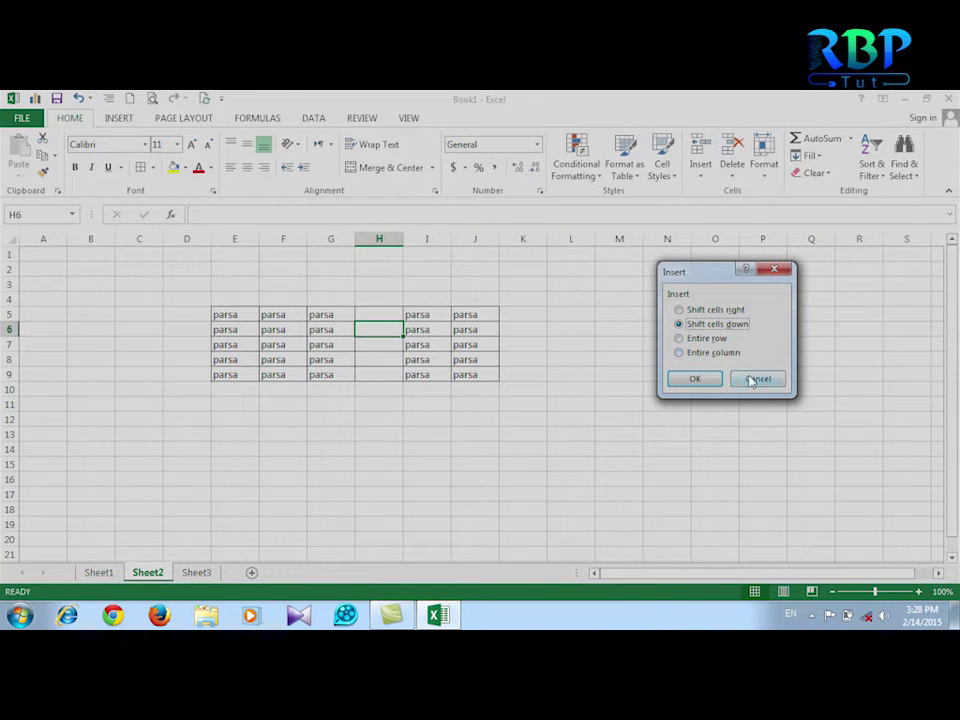
click(755, 378)
key(ctrl+z)
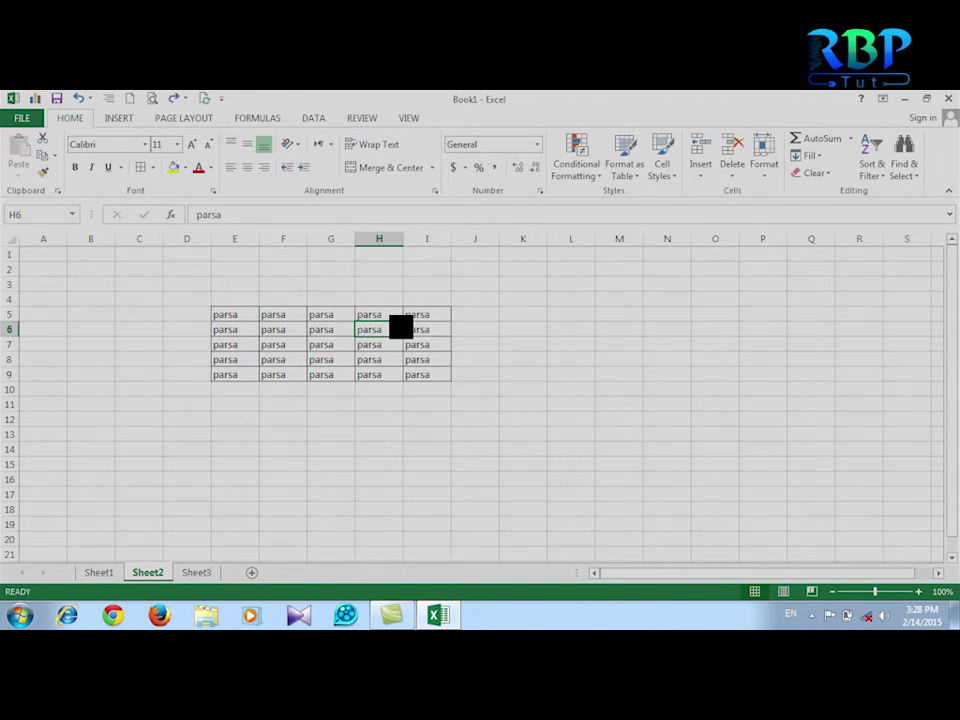
click(700, 176)
click(728, 191)
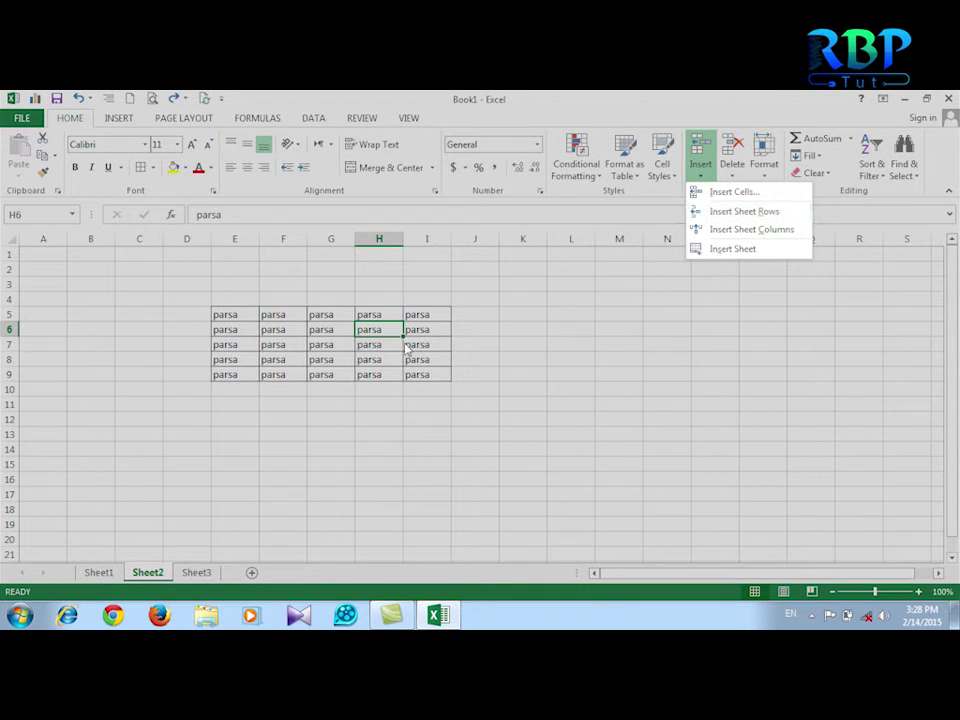
click(763, 222)
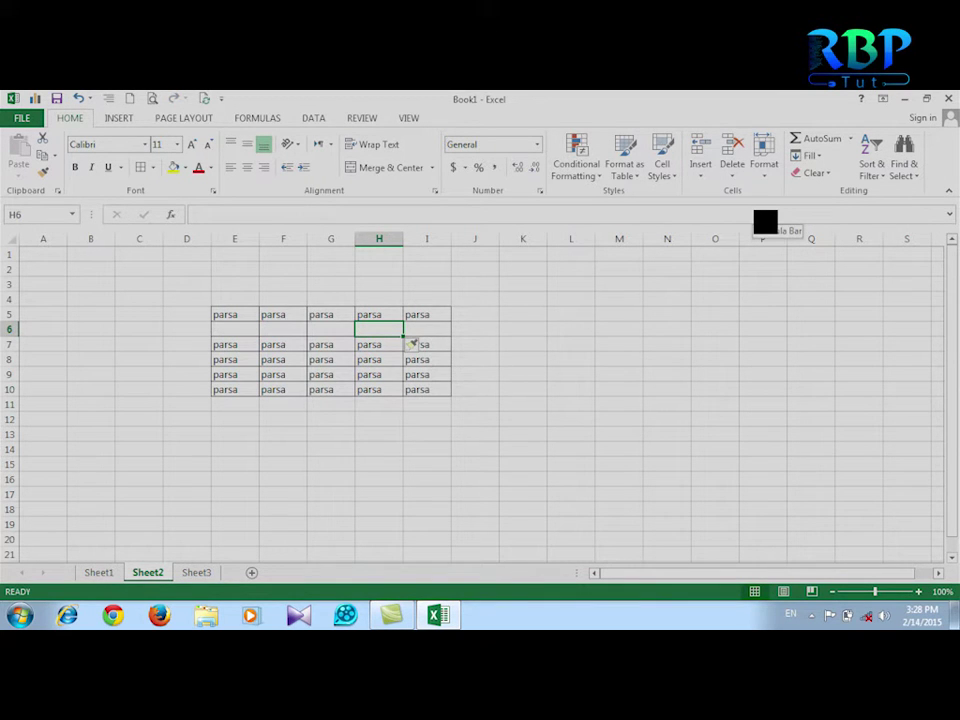
key(ctrl+z)
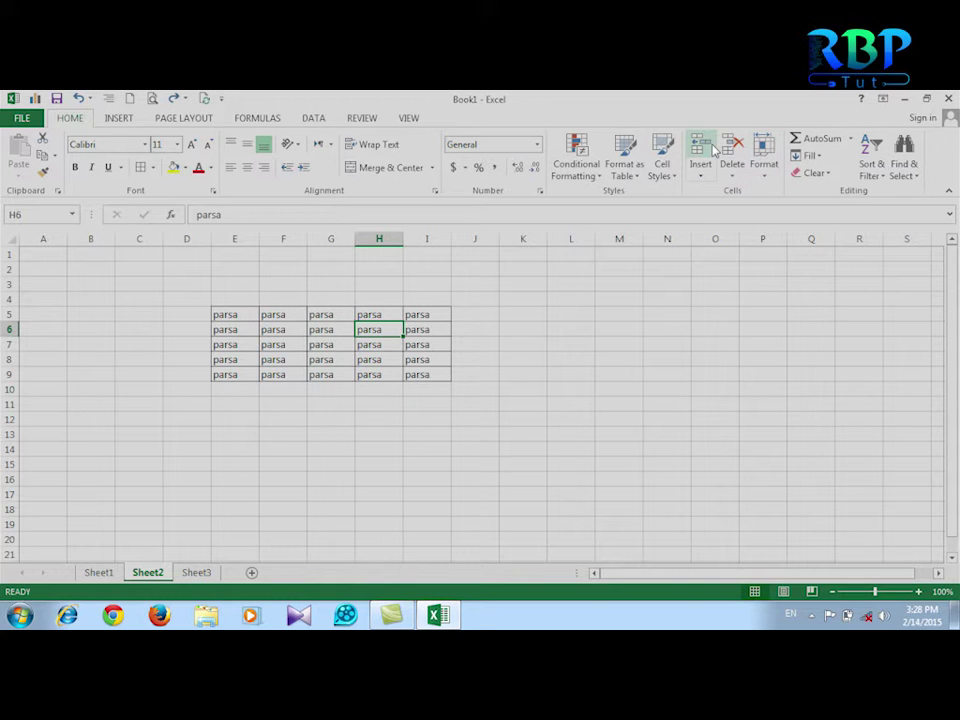
click(700, 178)
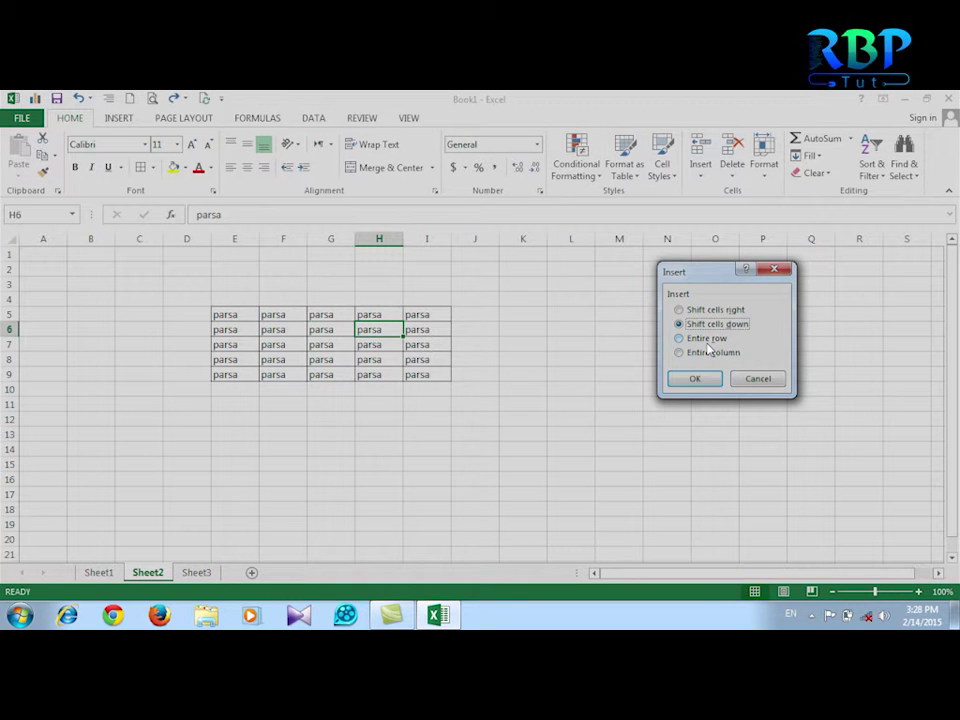
click(763, 383)
click(701, 178)
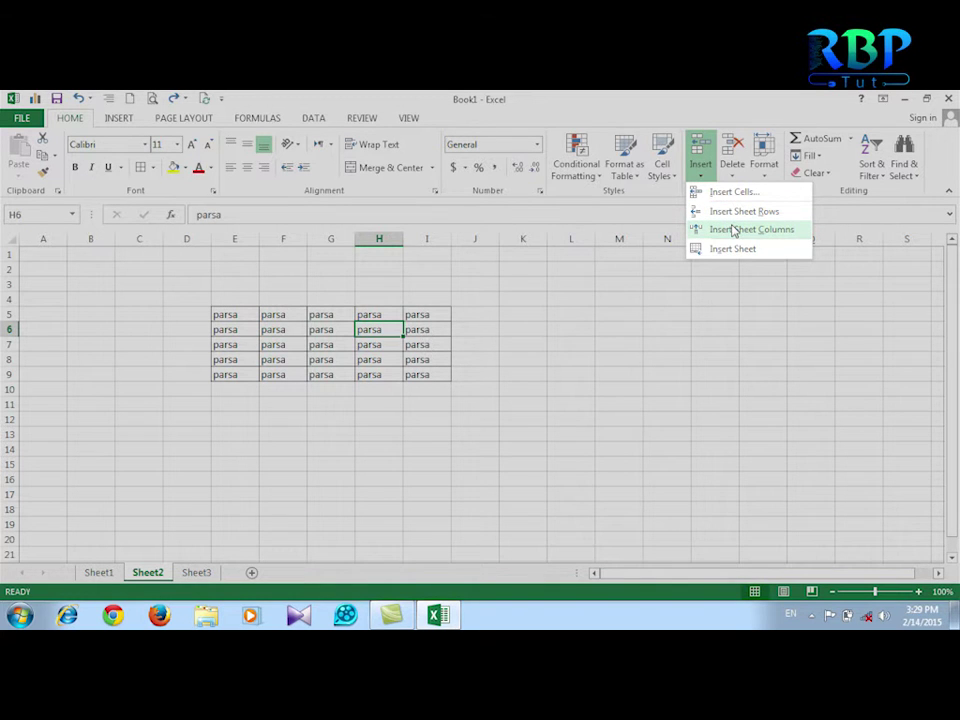
- Undo a stray column insert at H, then add blank worksheet Sheet4 and return to Sheet2
click(734, 230)
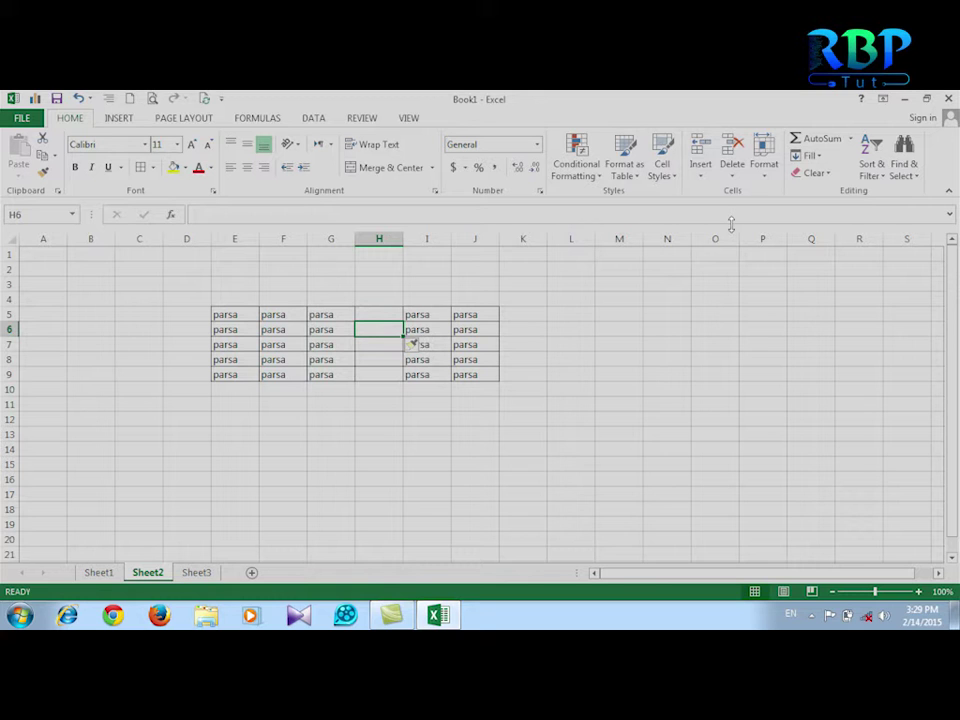
key(ctrl+z)
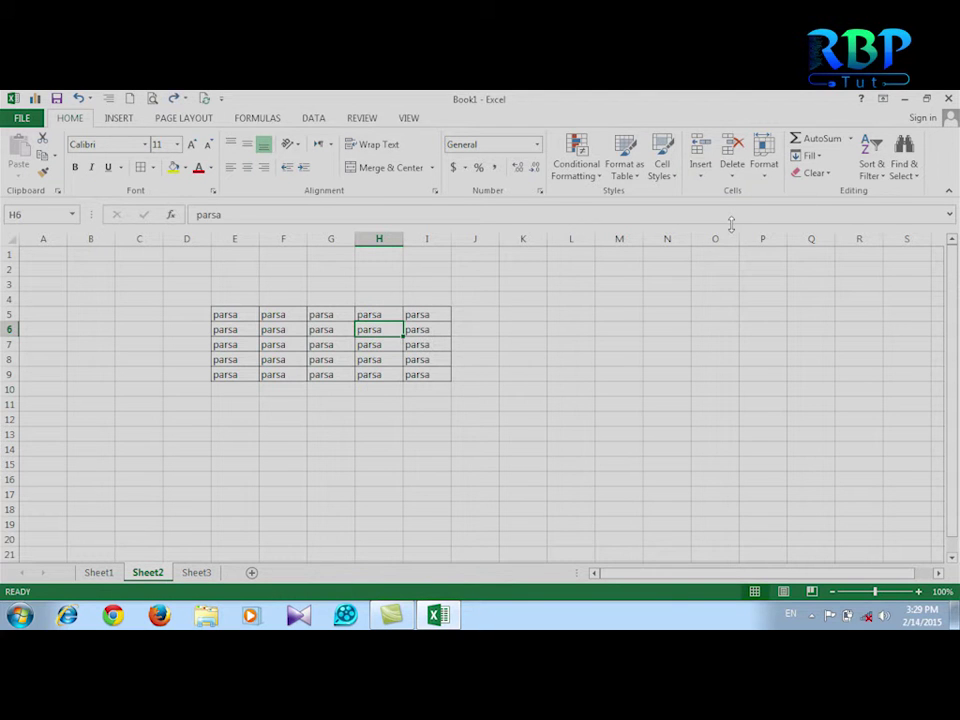
click(702, 175)
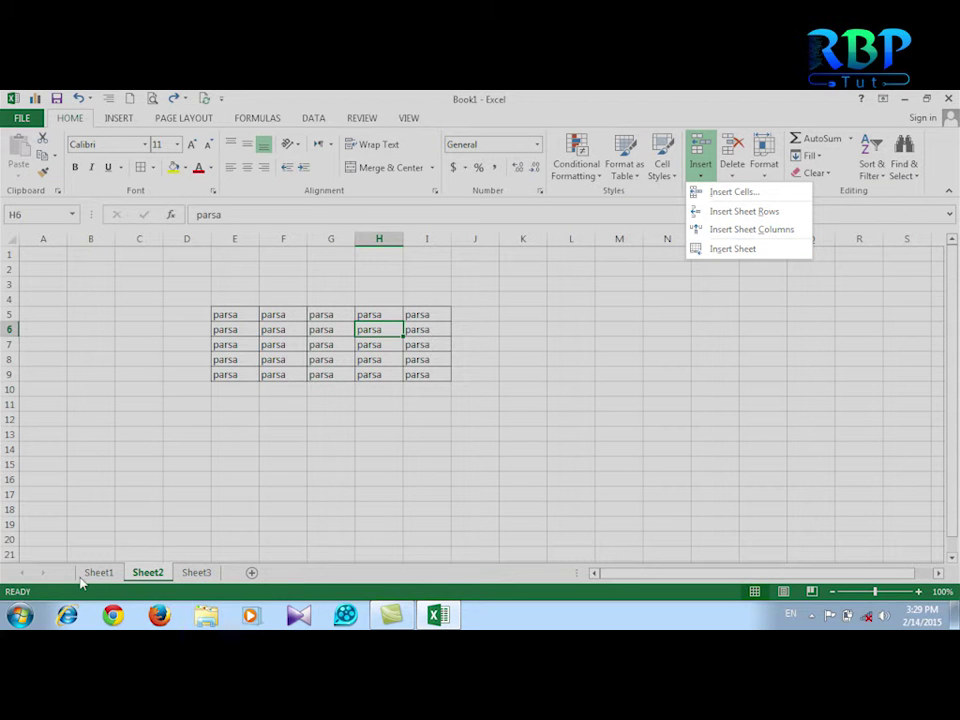
click(728, 248)
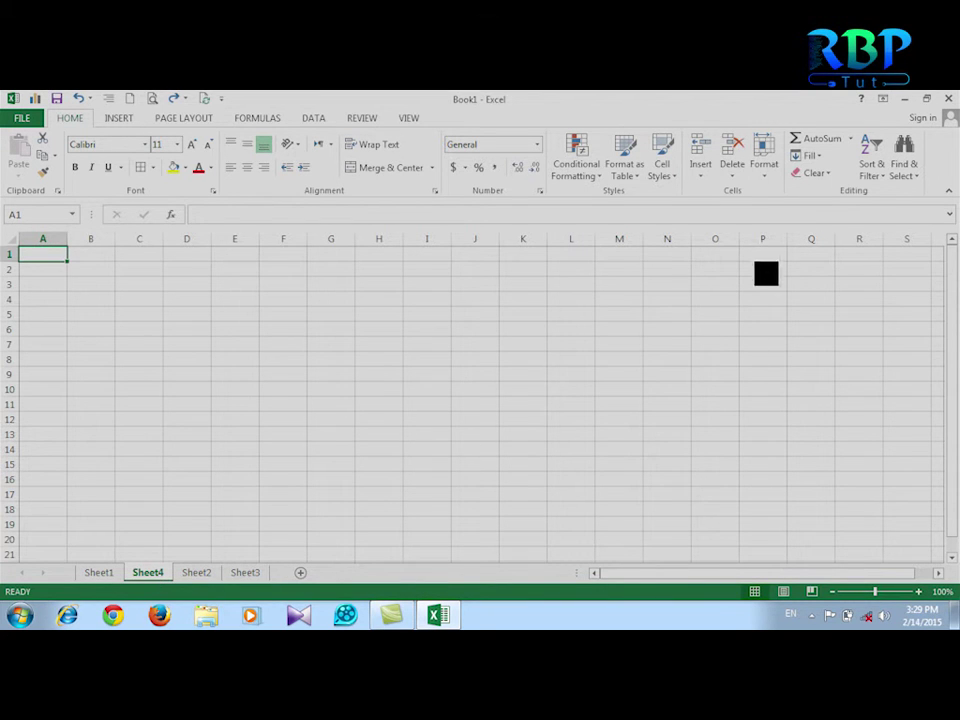
click(763, 359)
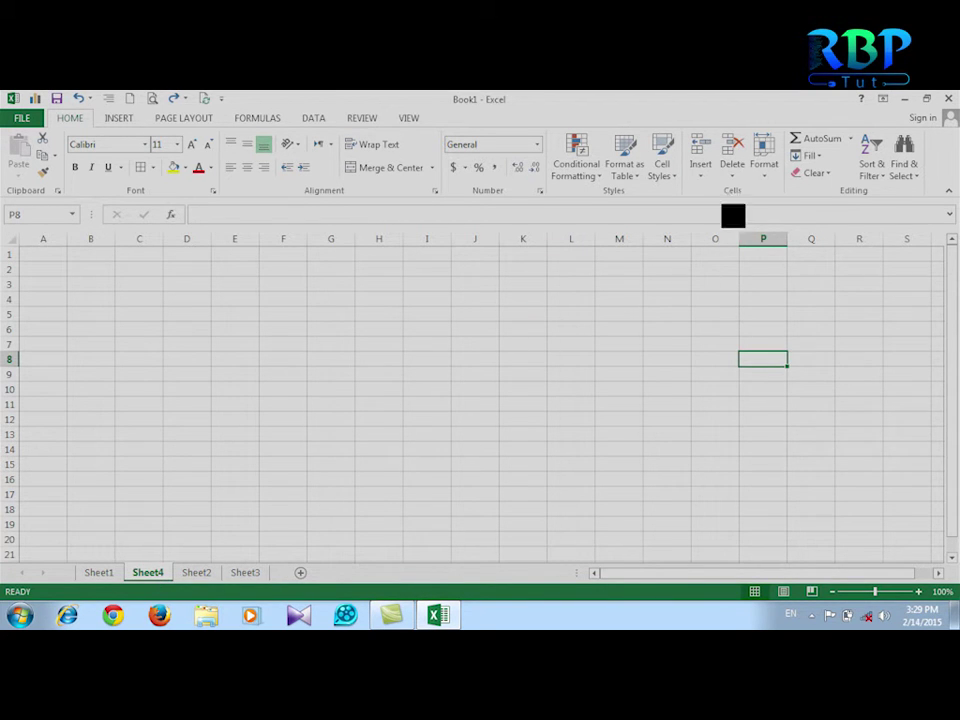
click(244, 573)
- On Sheet2, delete cell G7 shifting cells up, then delete sheet row 7
click(204, 574)
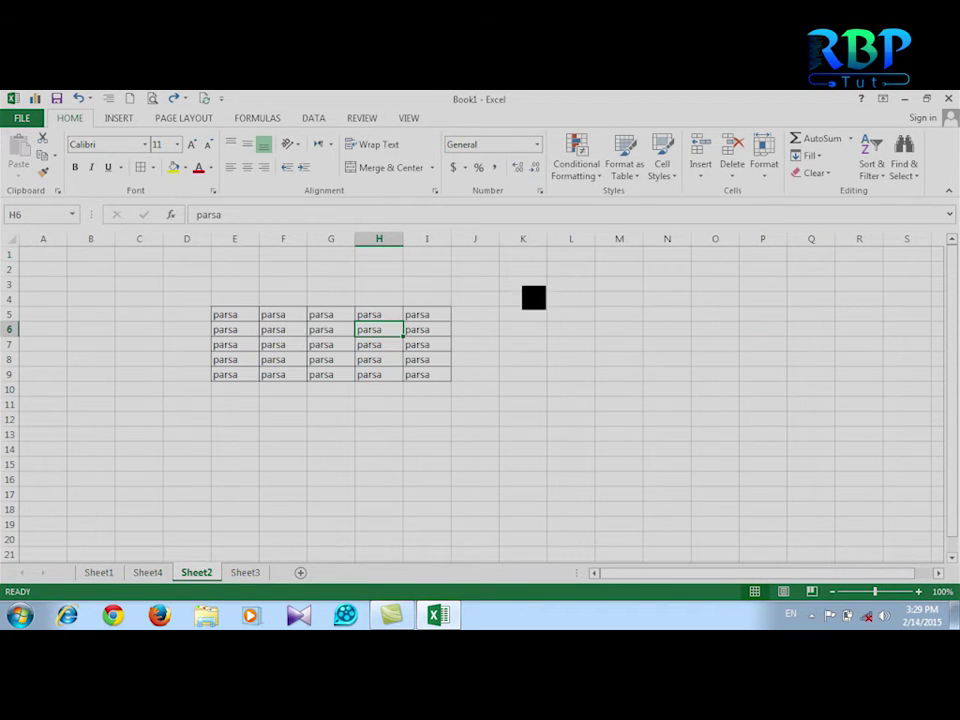
click(619, 314)
click(331, 345)
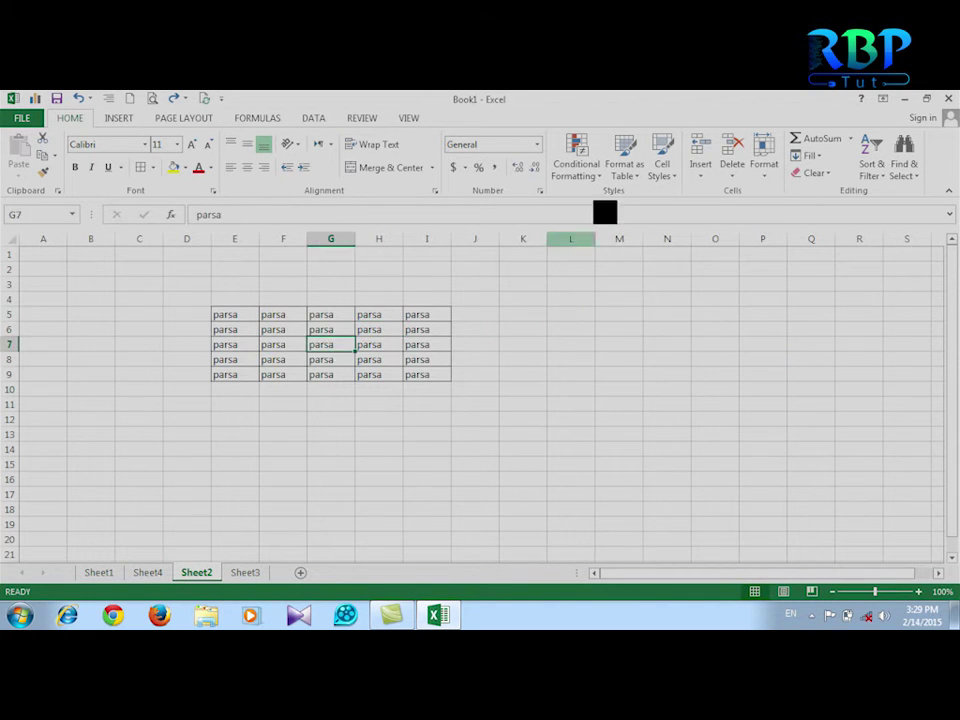
click(731, 176)
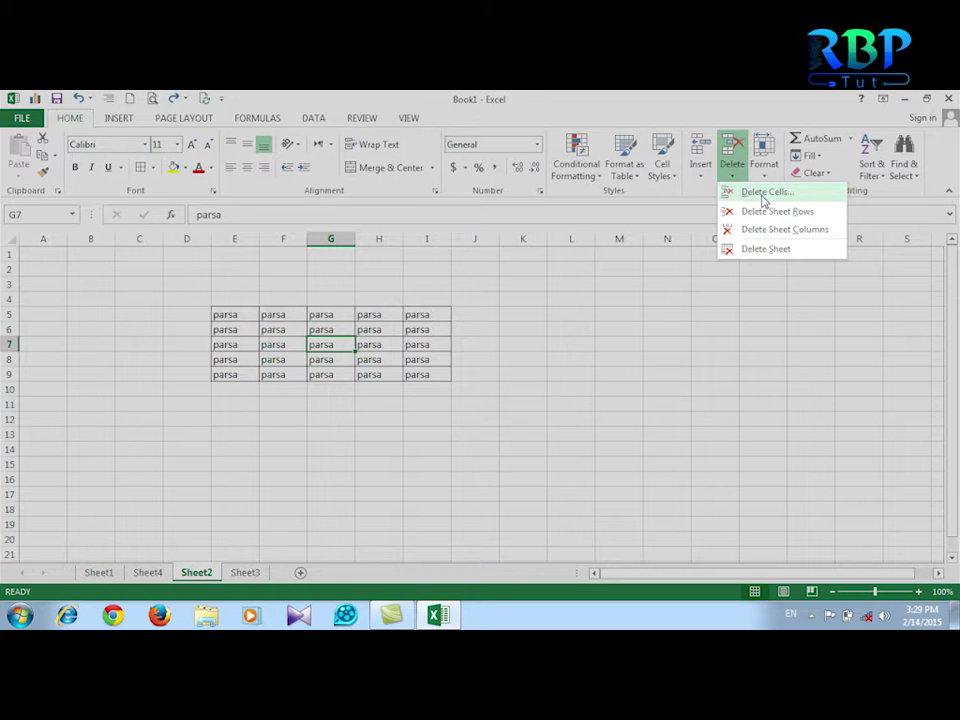
click(764, 192)
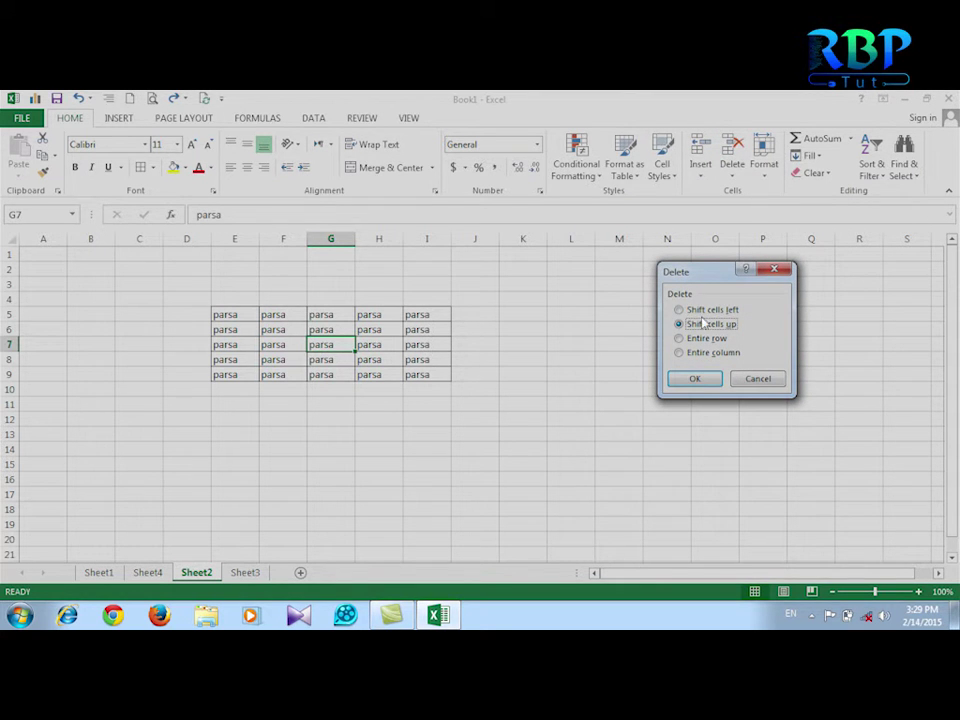
click(692, 381)
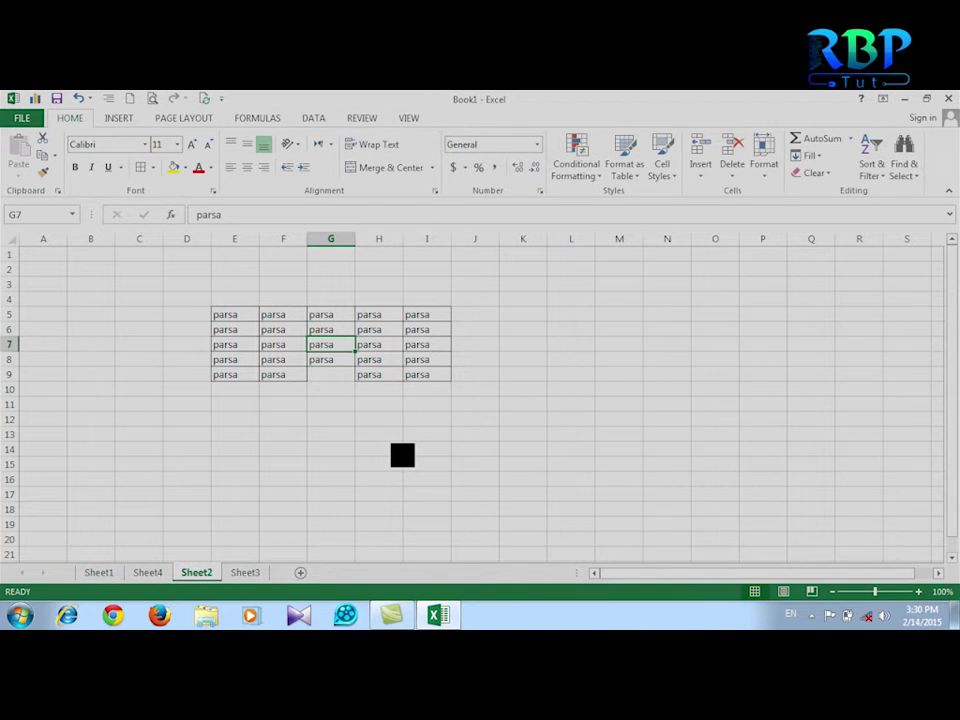
click(730, 176)
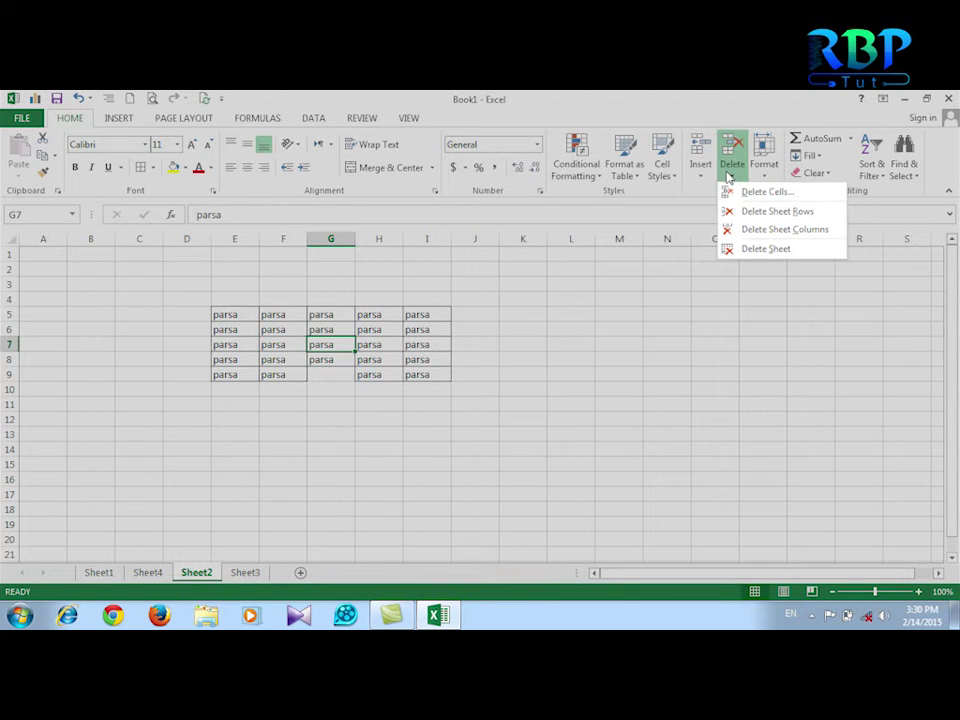
click(769, 214)
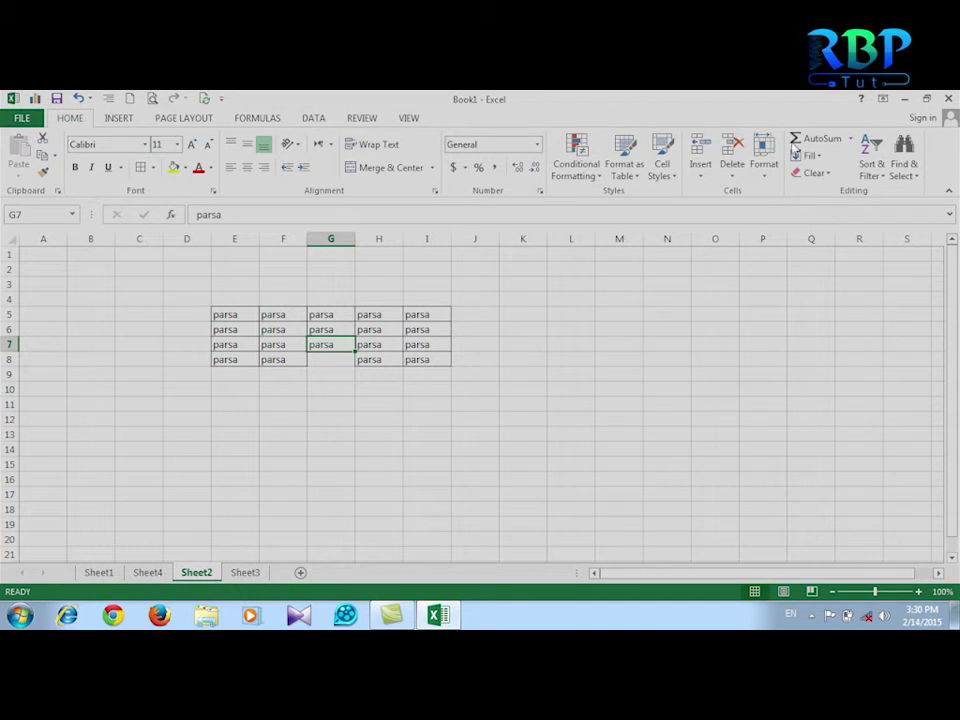
- Delete the Sheet2 worksheet and confirm its permanent removal
click(735, 177)
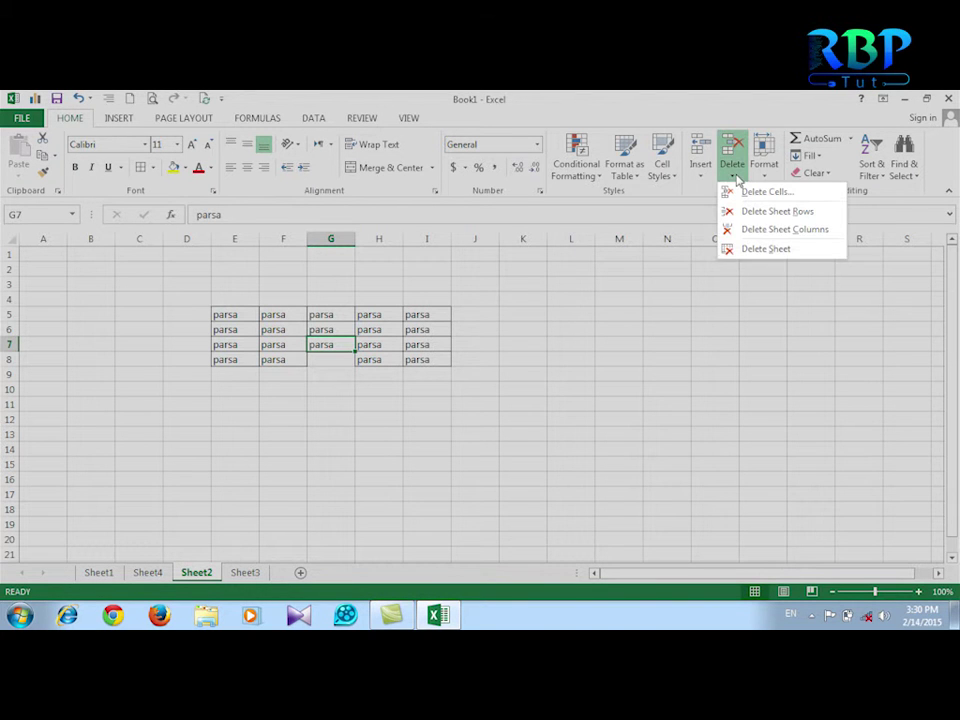
click(747, 252)
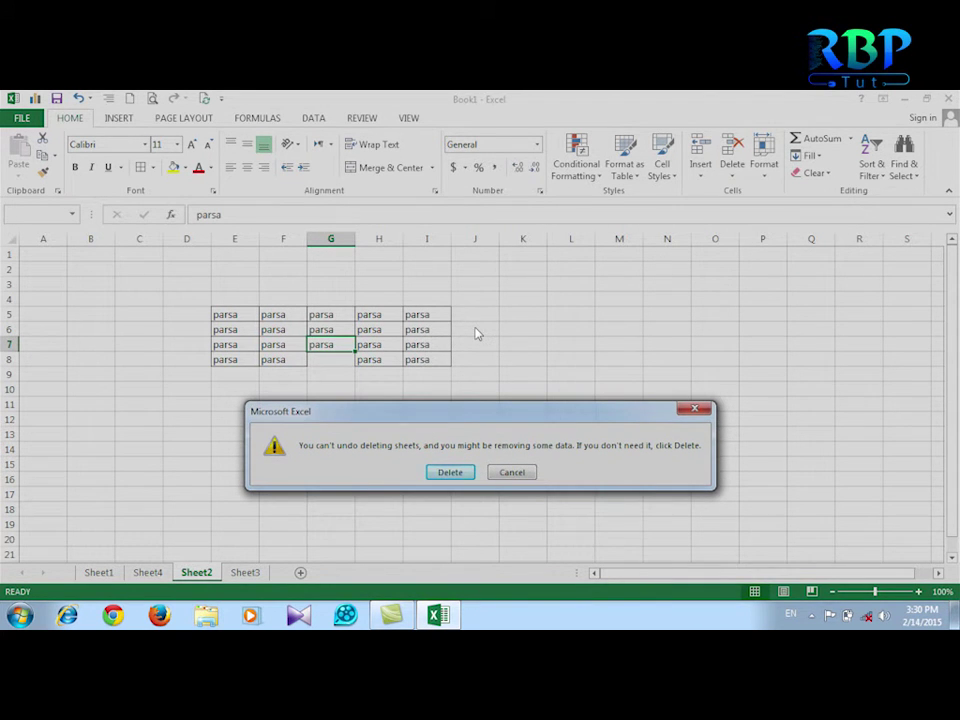
click(449, 473)
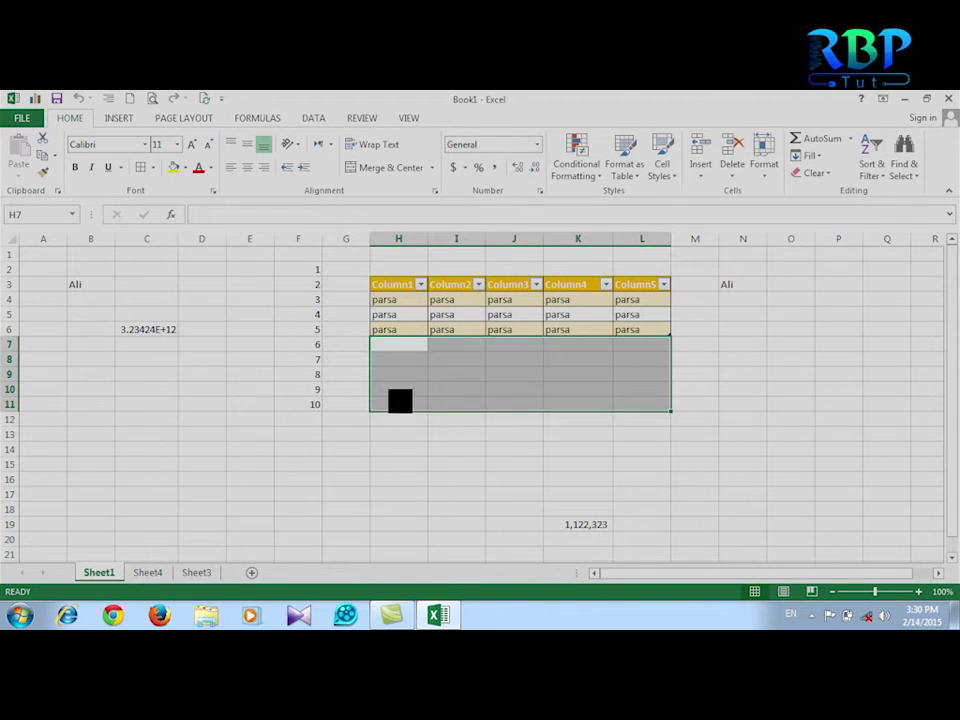
- Look over the Delete and Format options, then scroll down and select D21
click(736, 178)
click(745, 168)
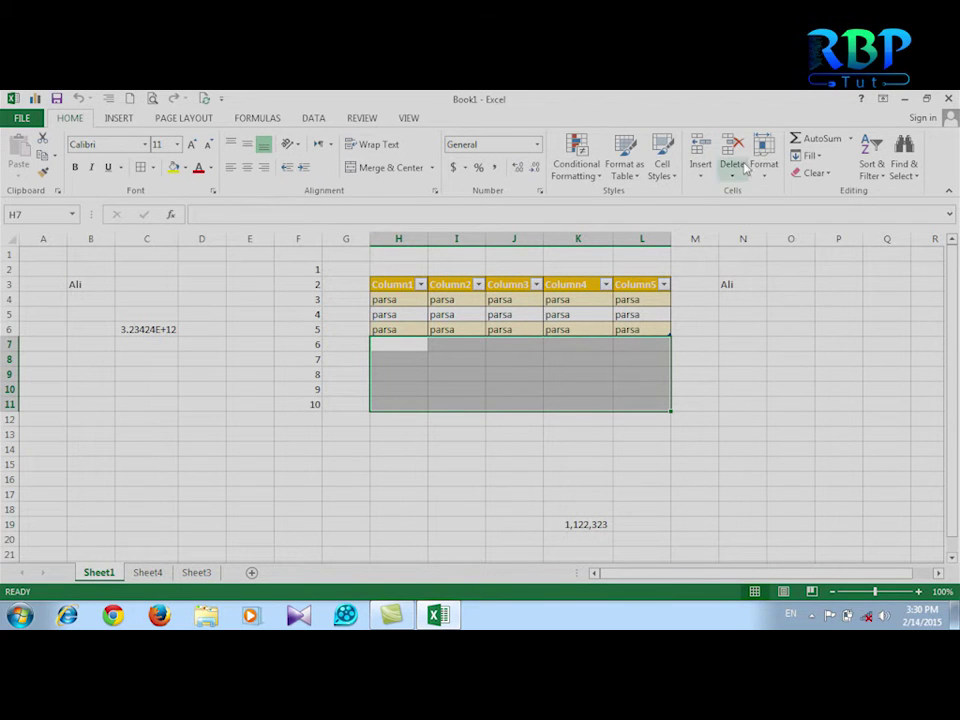
click(765, 178)
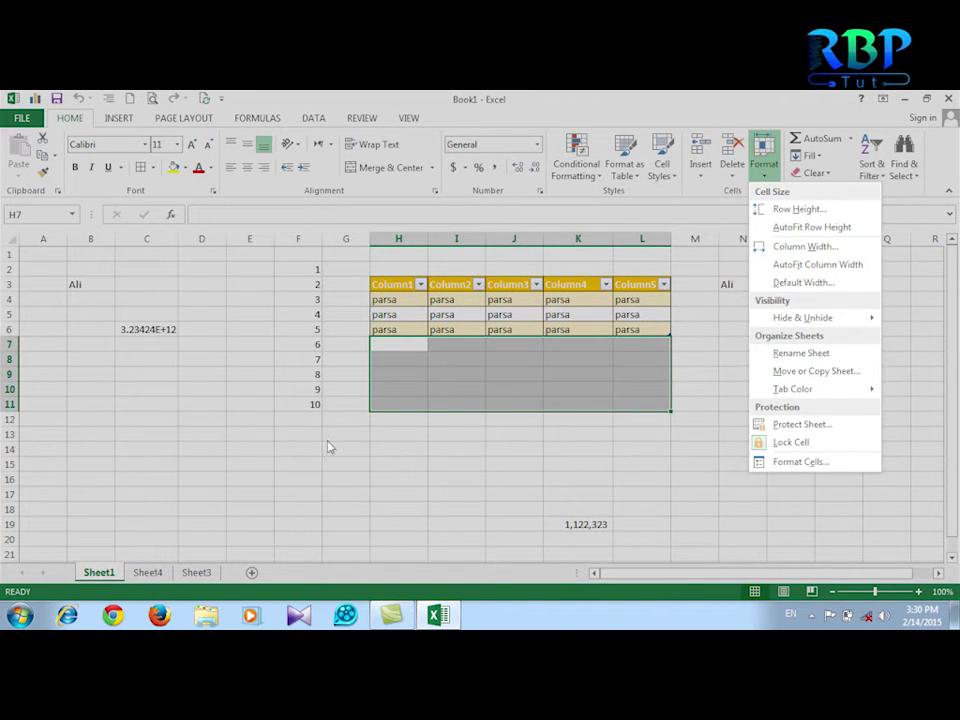
click(362, 428)
scroll(636, 388, down, 5)
scroll(503, 372, down, 1)
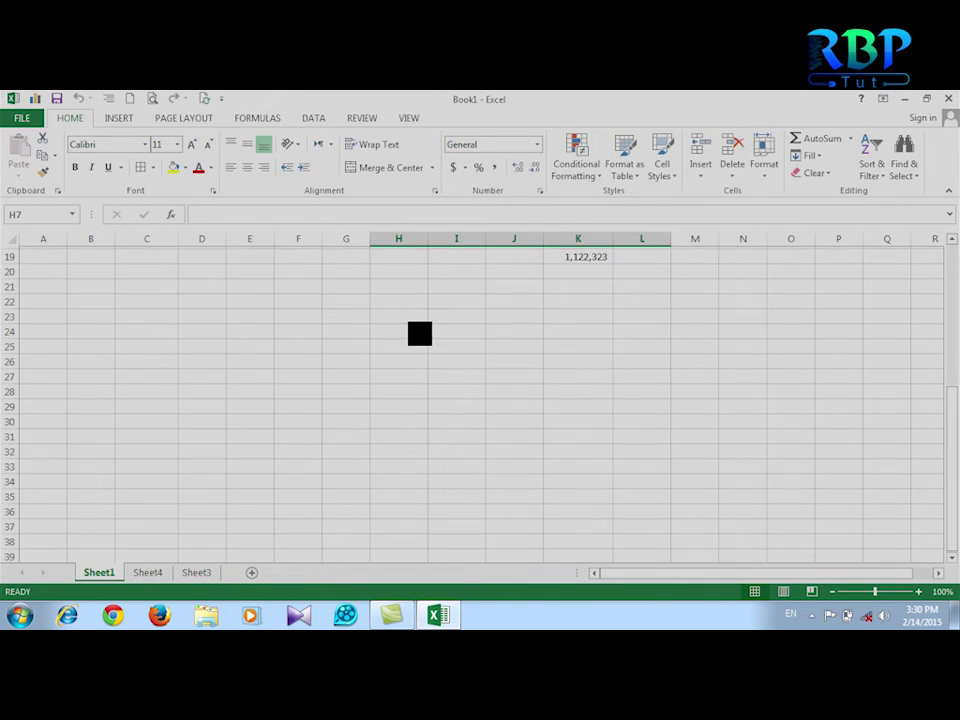
click(202, 284)
- Check row 21's Row Height without changes, then drag its border to make it much taller
click(765, 179)
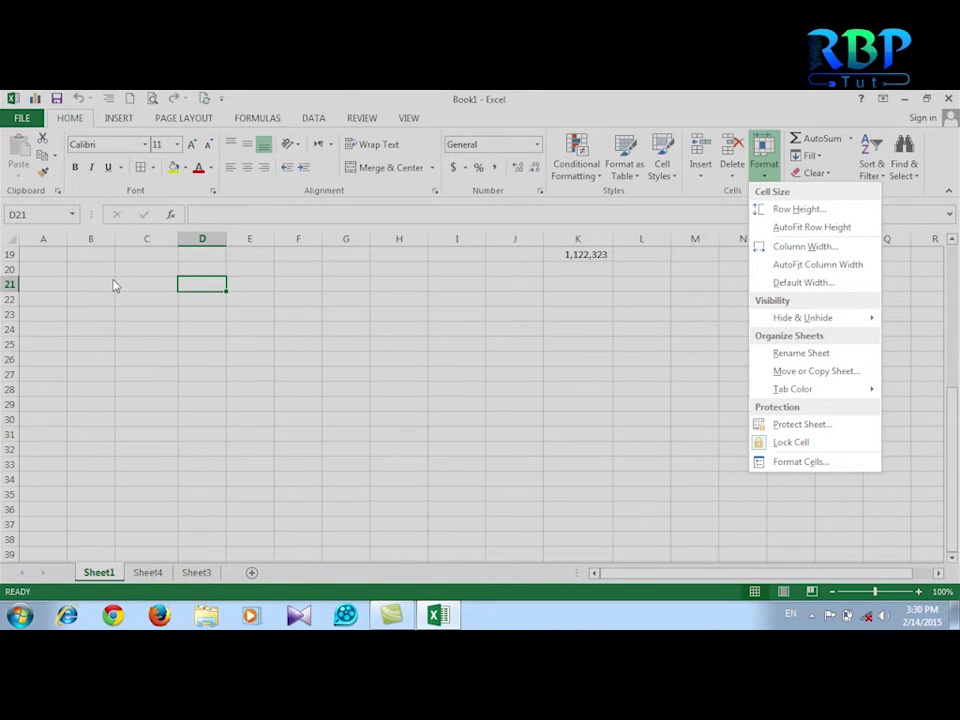
click(150, 286)
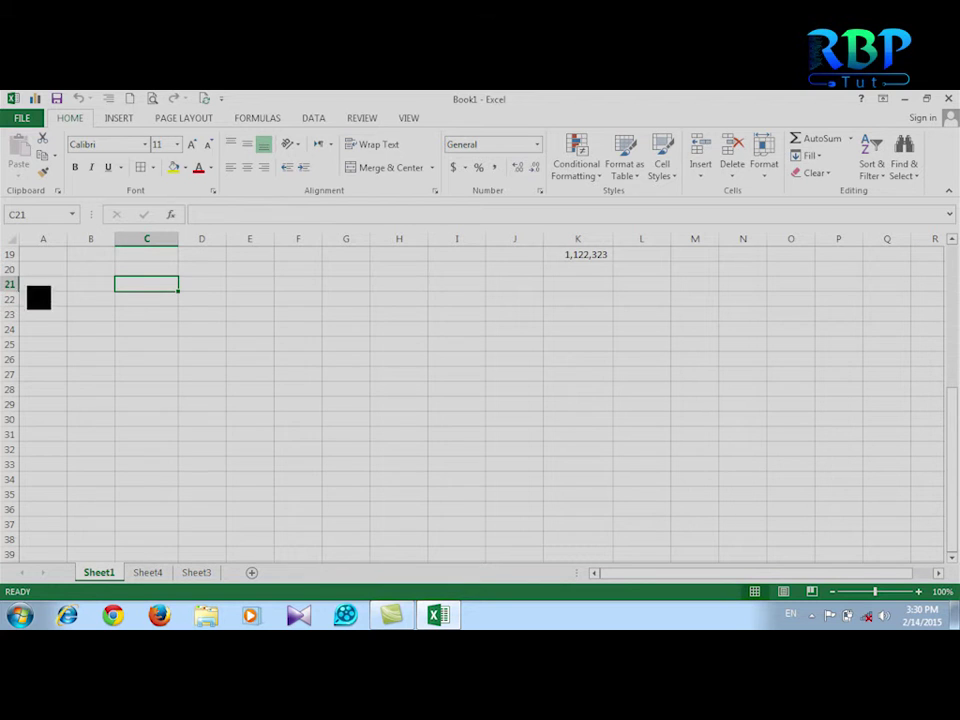
click(768, 176)
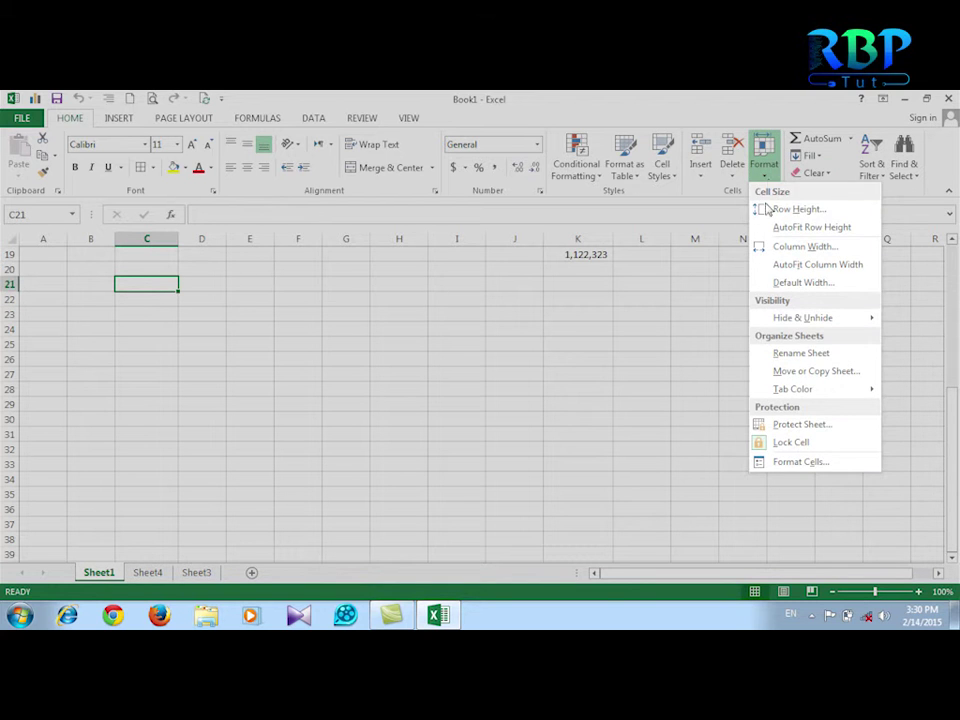
click(772, 208)
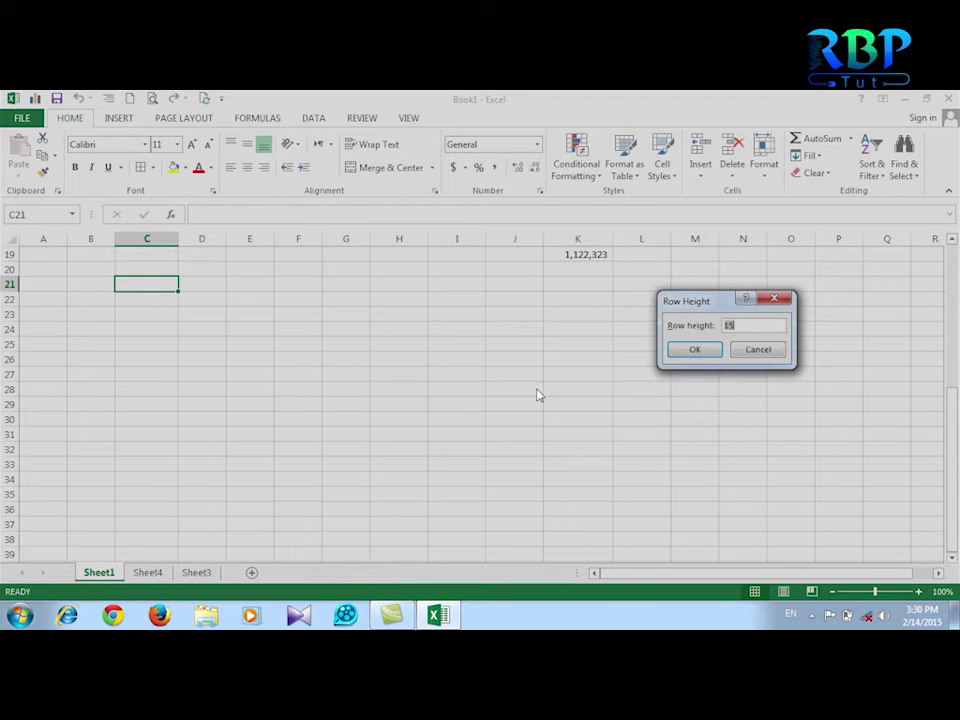
click(758, 352)
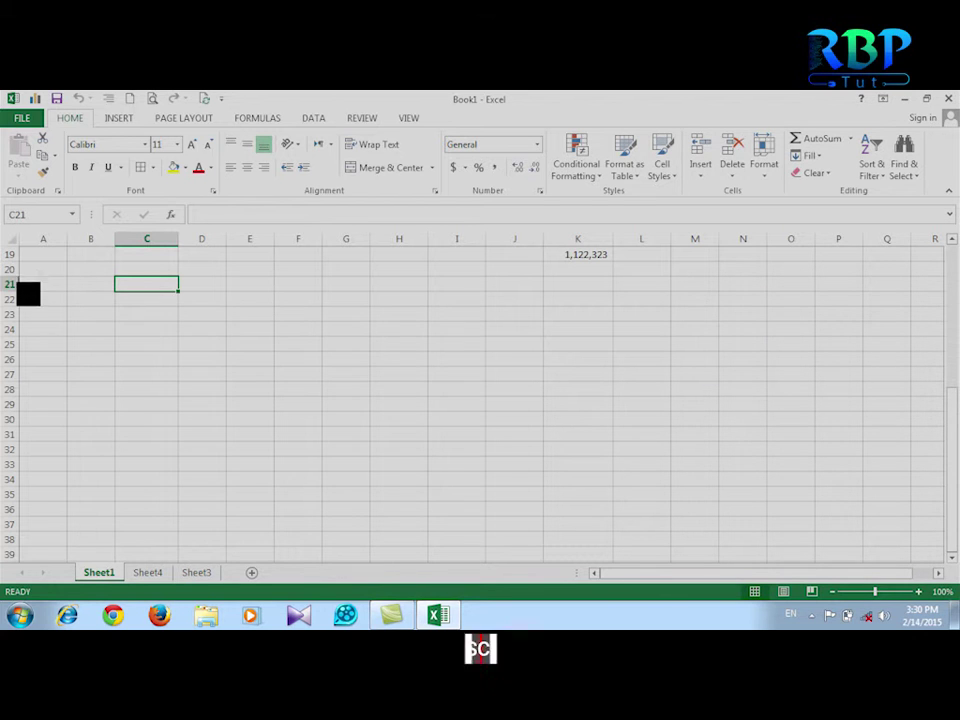
drag(20, 292, 10, 397)
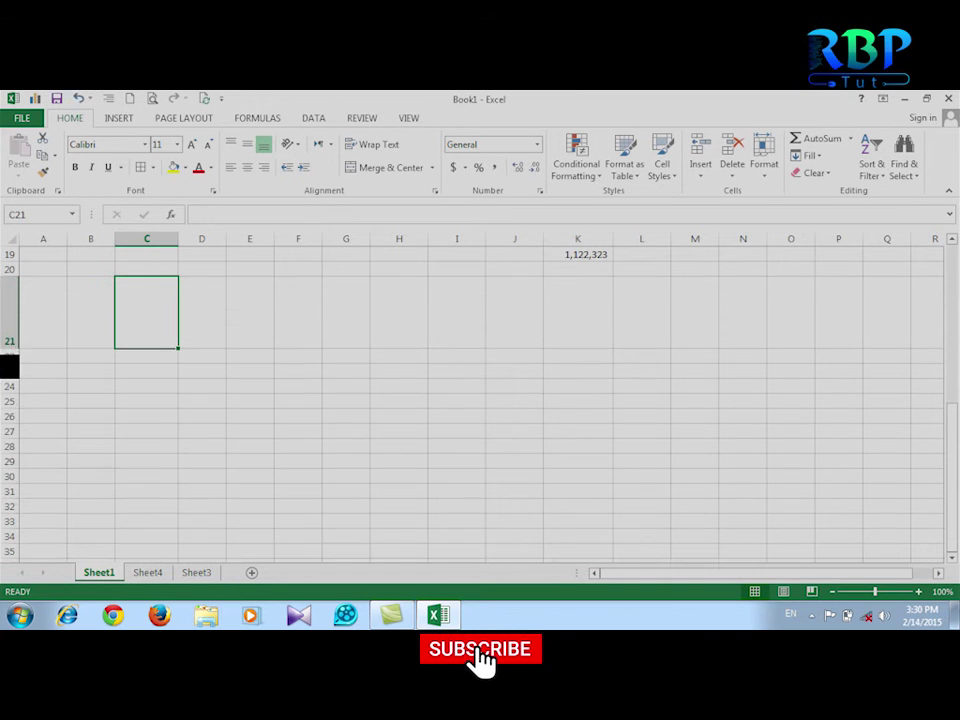
drag(10, 397, 12, 349)
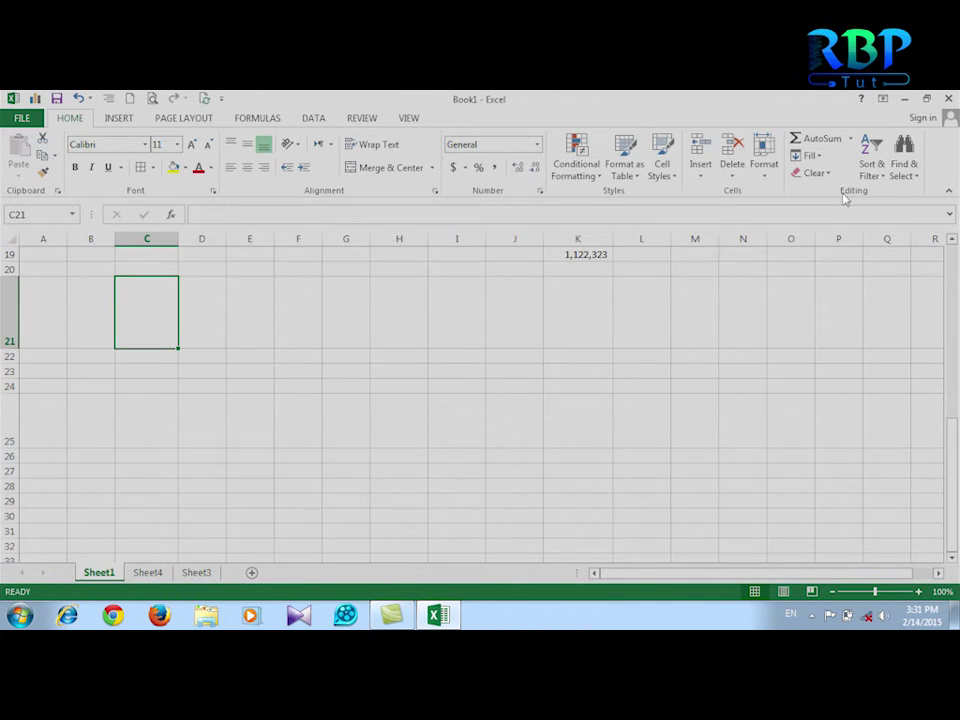
- Check row 21's exact height in Row Height without changing it
click(765, 181)
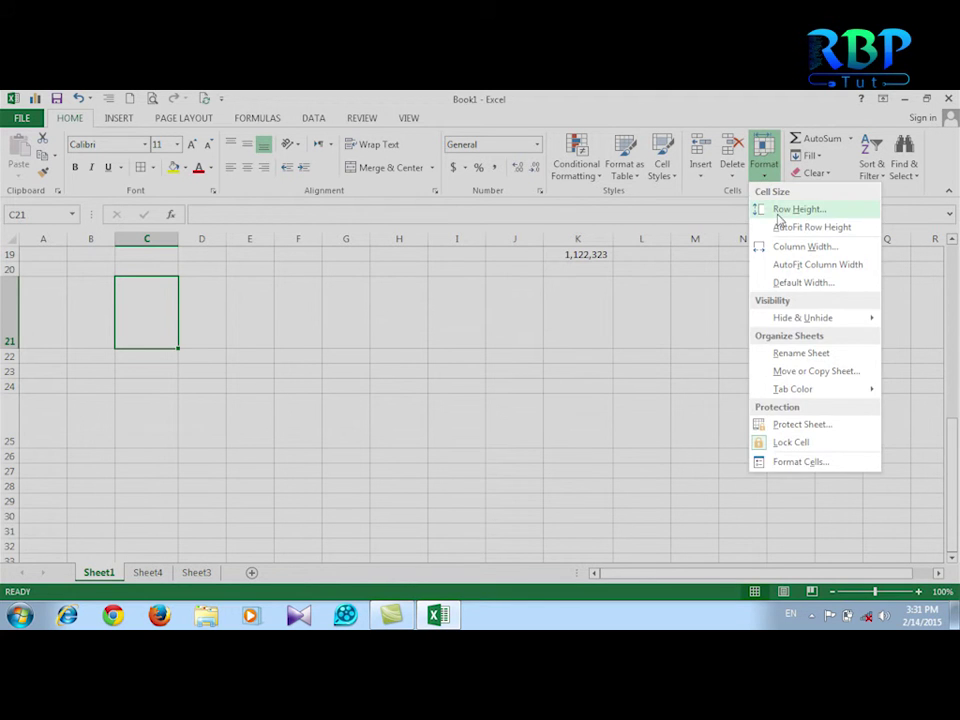
click(778, 208)
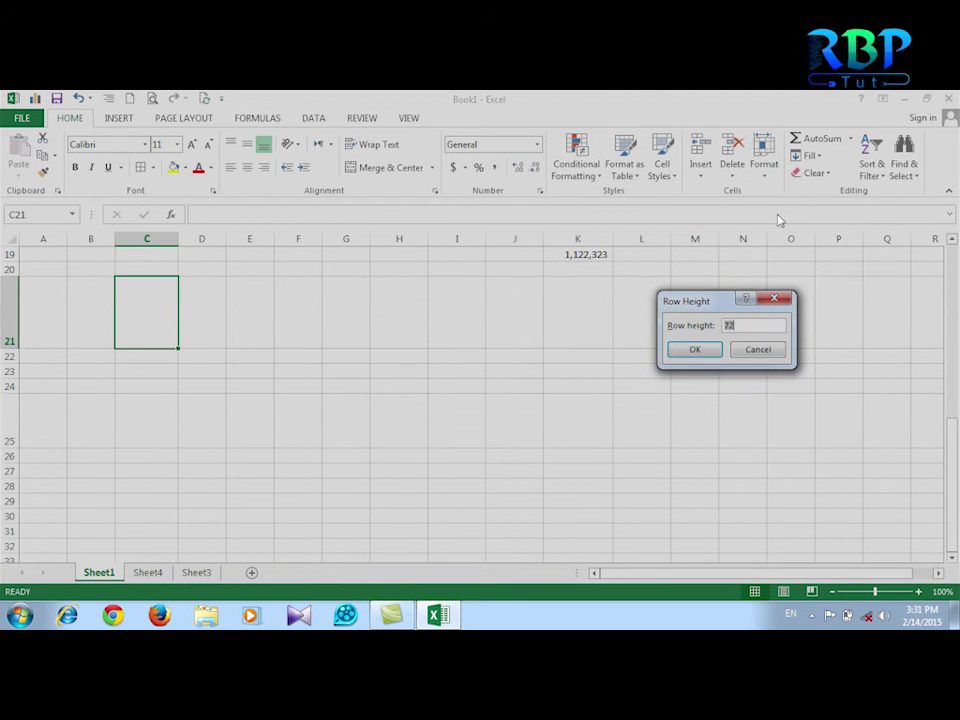
click(774, 298)
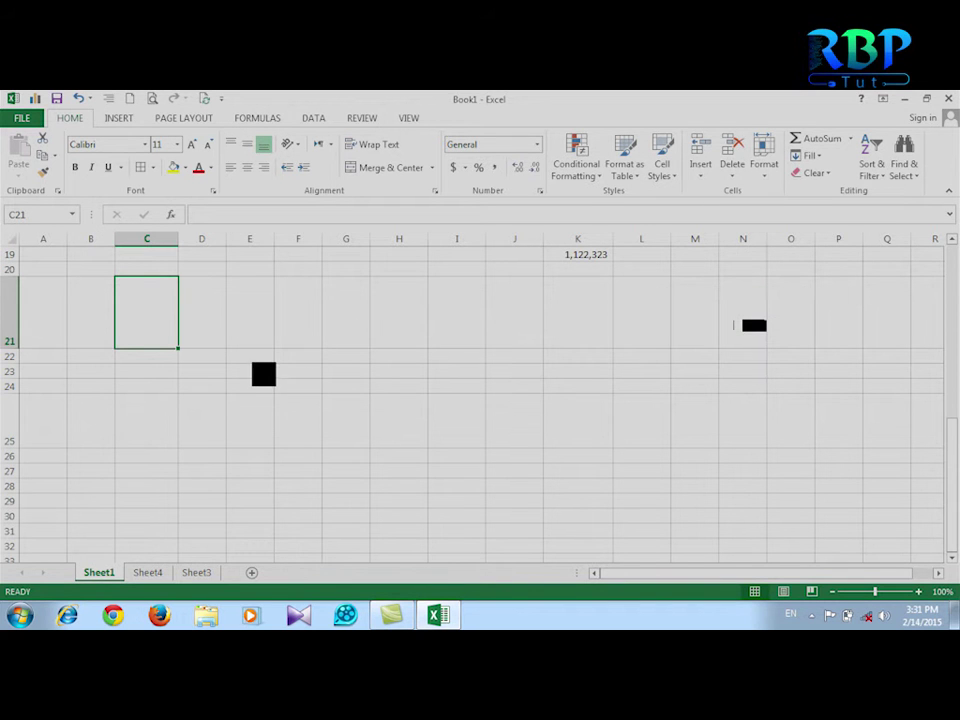
- Set row 23's height to 72 through Format > Row Height from cell E23
click(252, 376)
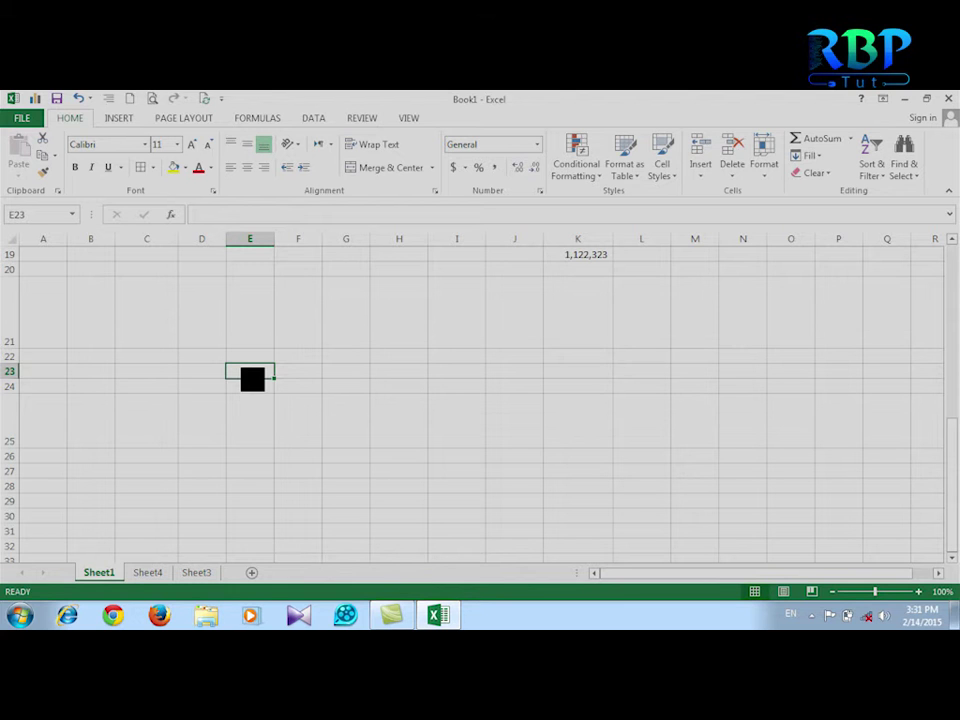
click(765, 165)
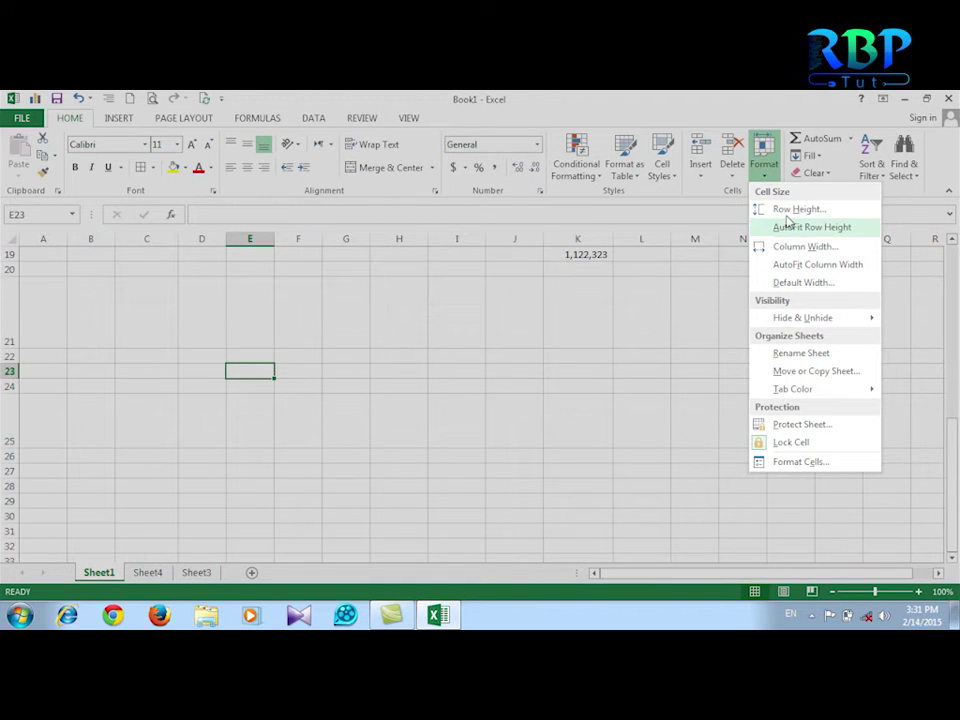
click(785, 209)
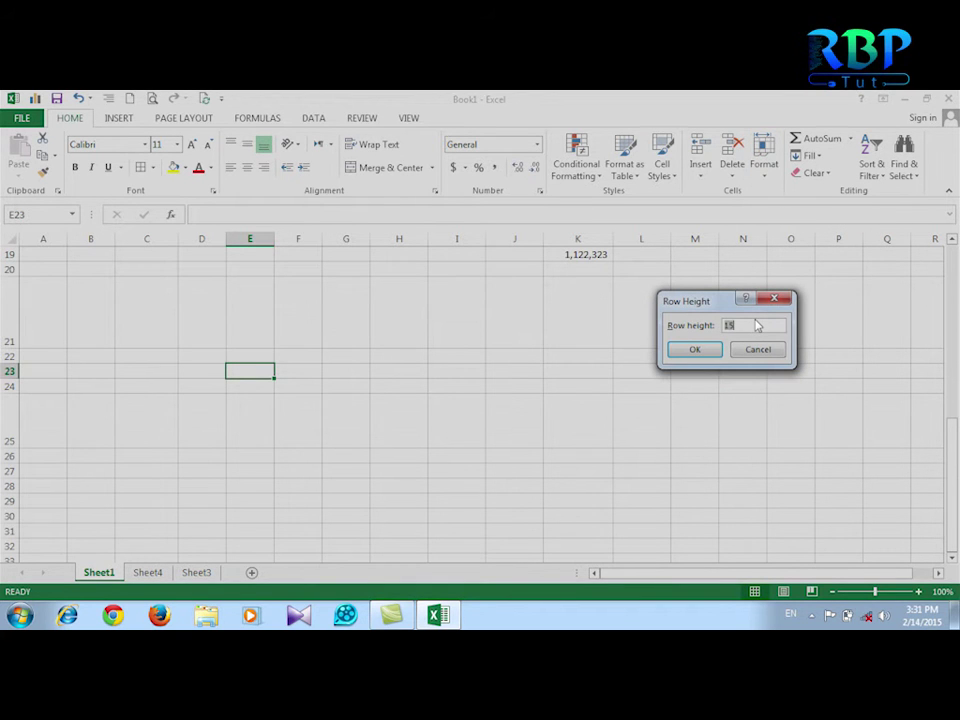
key(BackSpace)
text(72)
click(694, 350)
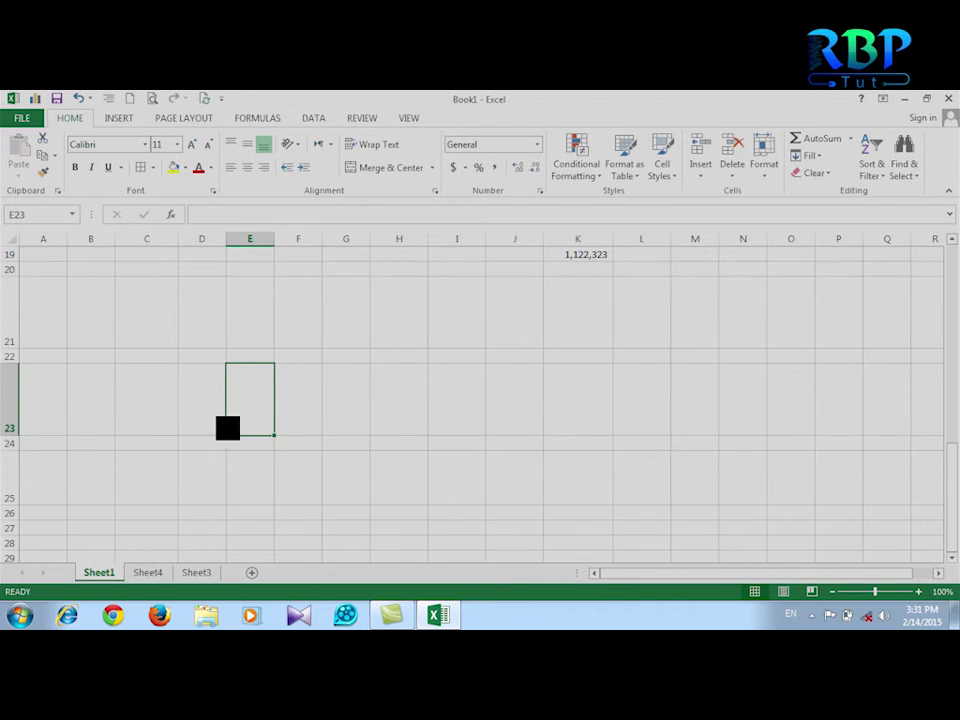
click(216, 314)
scroll(216, 314, down, 2)
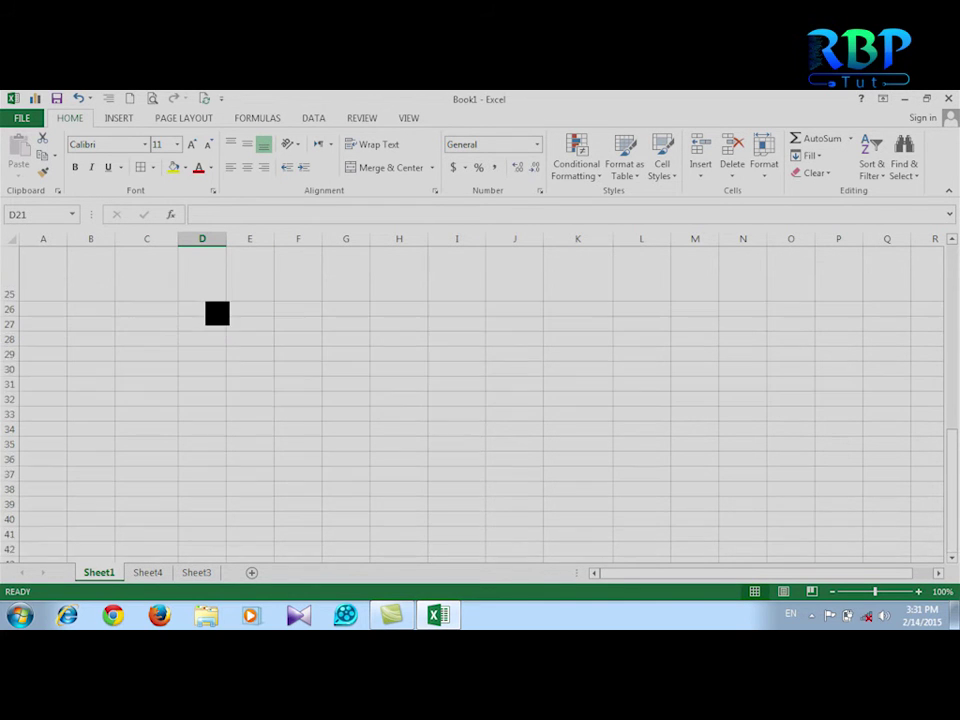
scroll(310, 347, up, 1)
scroll(424, 321, up, 3)
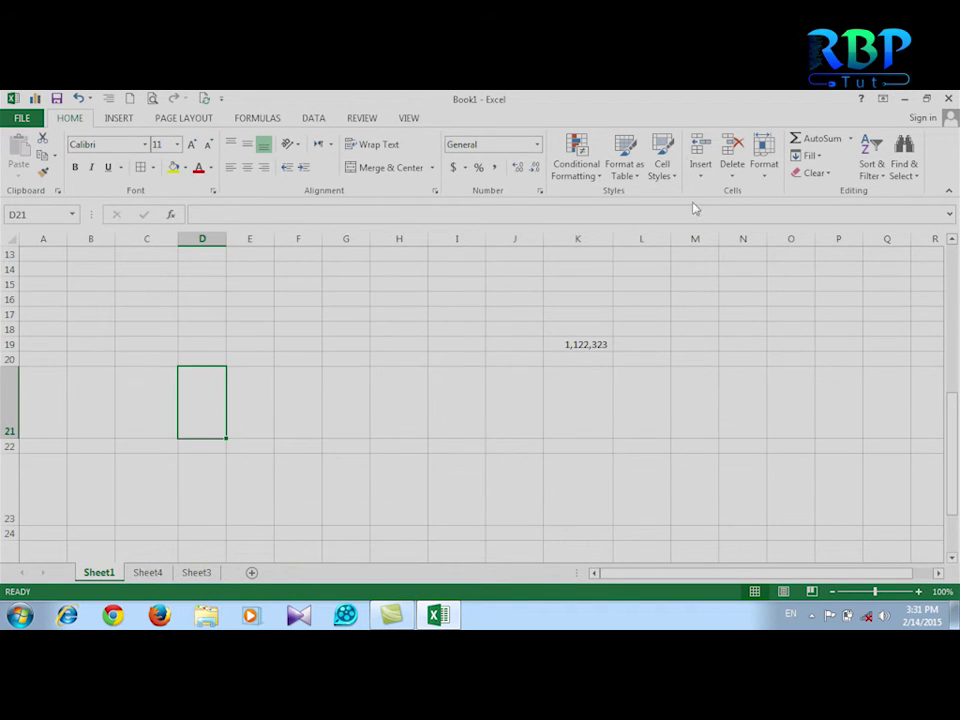
- AutoFit row 21's height, then AutoFit the heights of rows 19 through 25
click(762, 172)
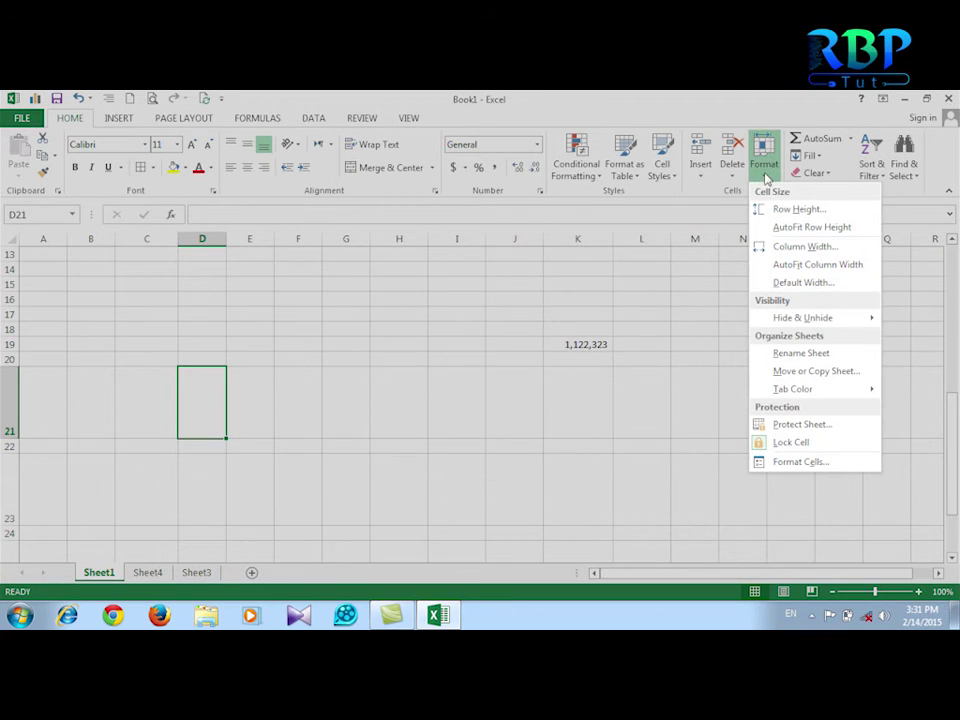
click(797, 232)
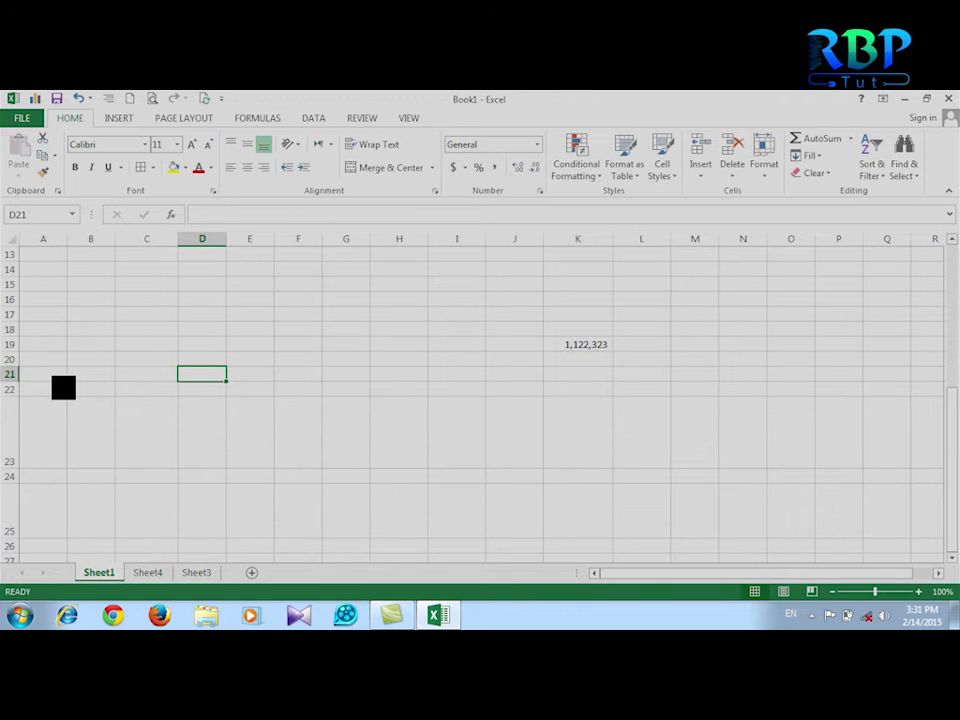
drag(146, 441, 183, 531)
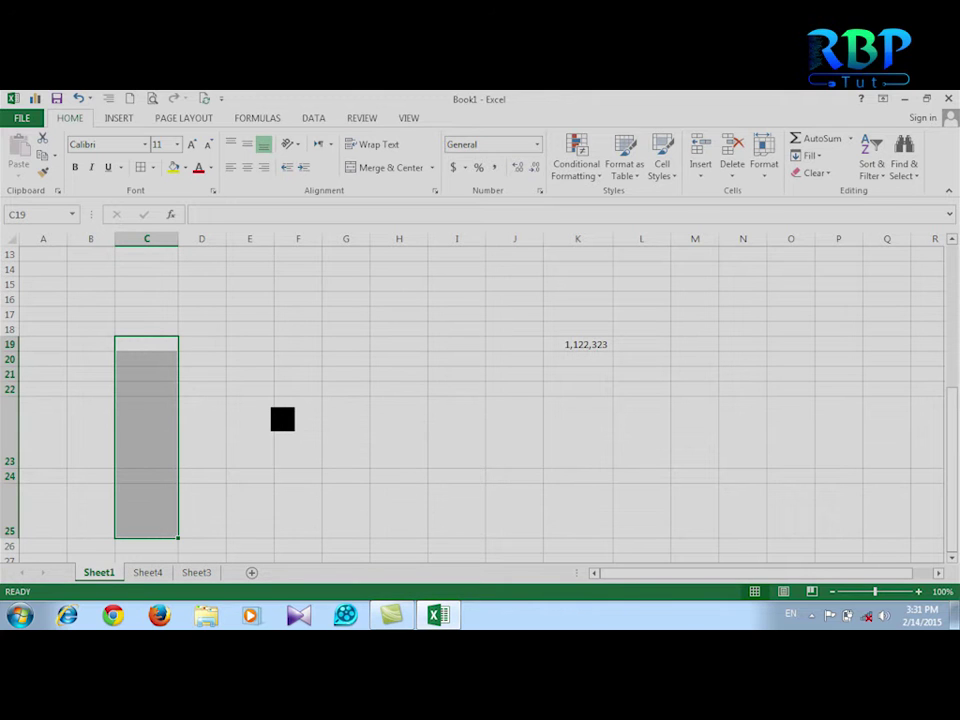
click(770, 176)
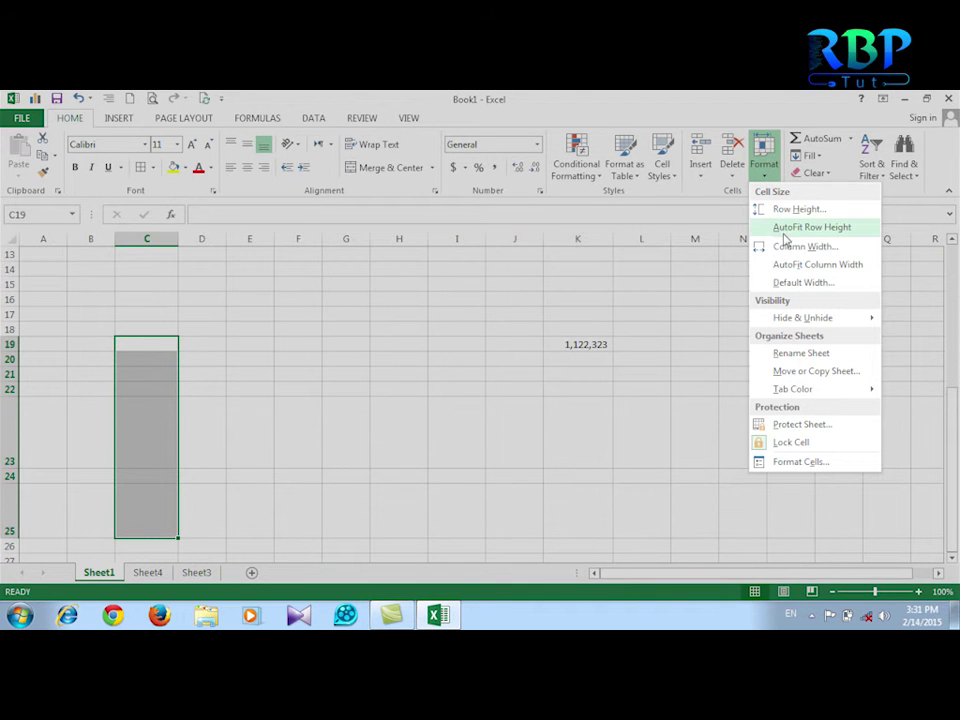
click(782, 227)
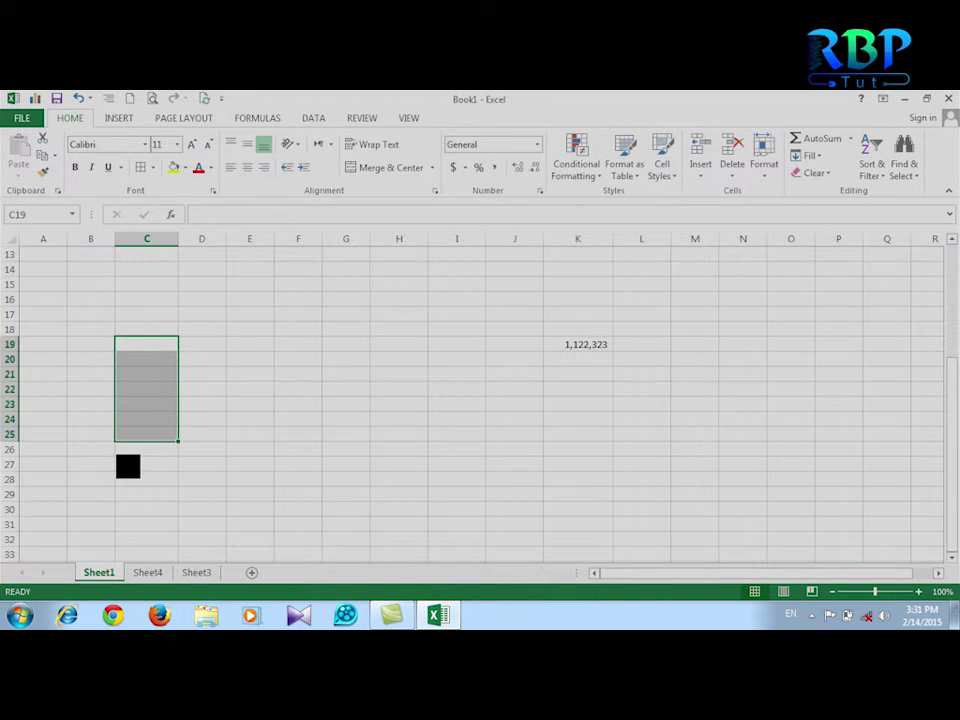
- Check column F's exact width from cell F14 without changing it
click(763, 175)
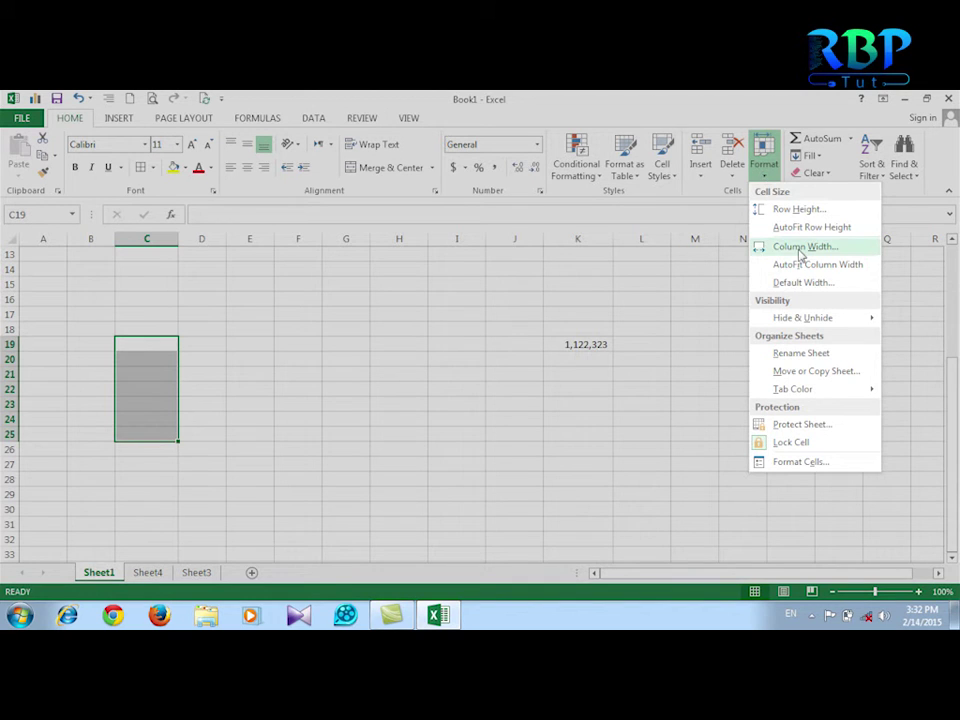
click(294, 270)
click(296, 271)
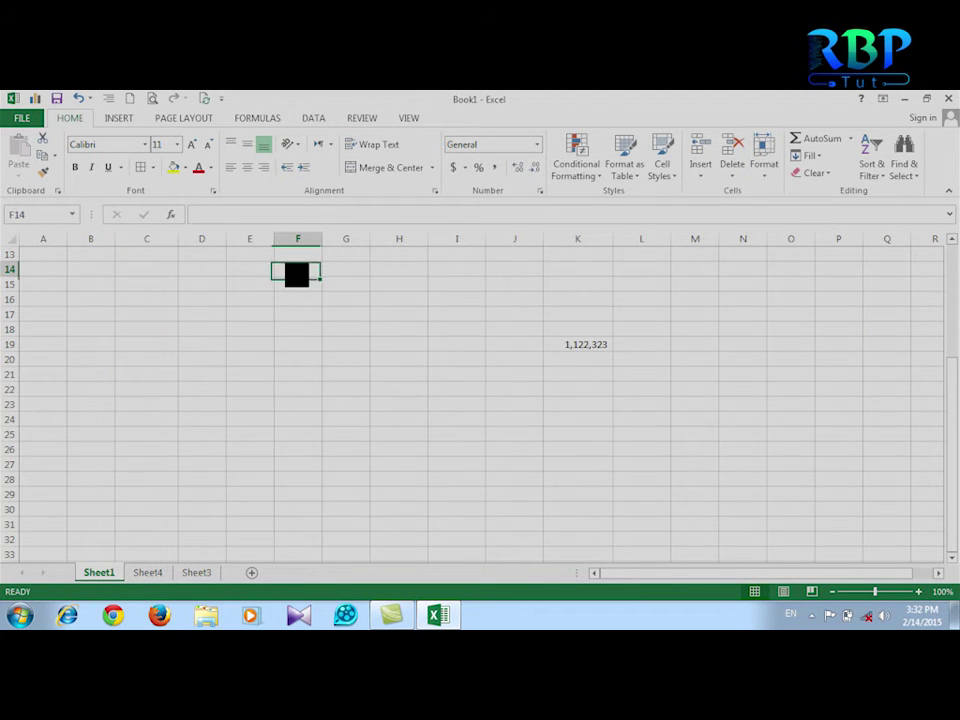
click(764, 163)
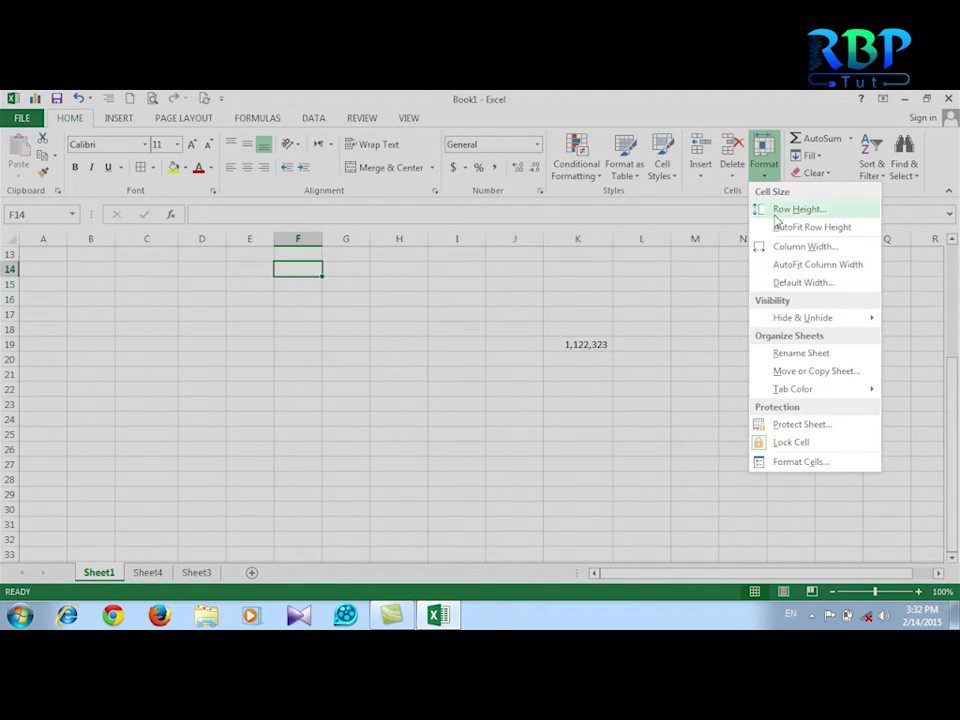
click(786, 255)
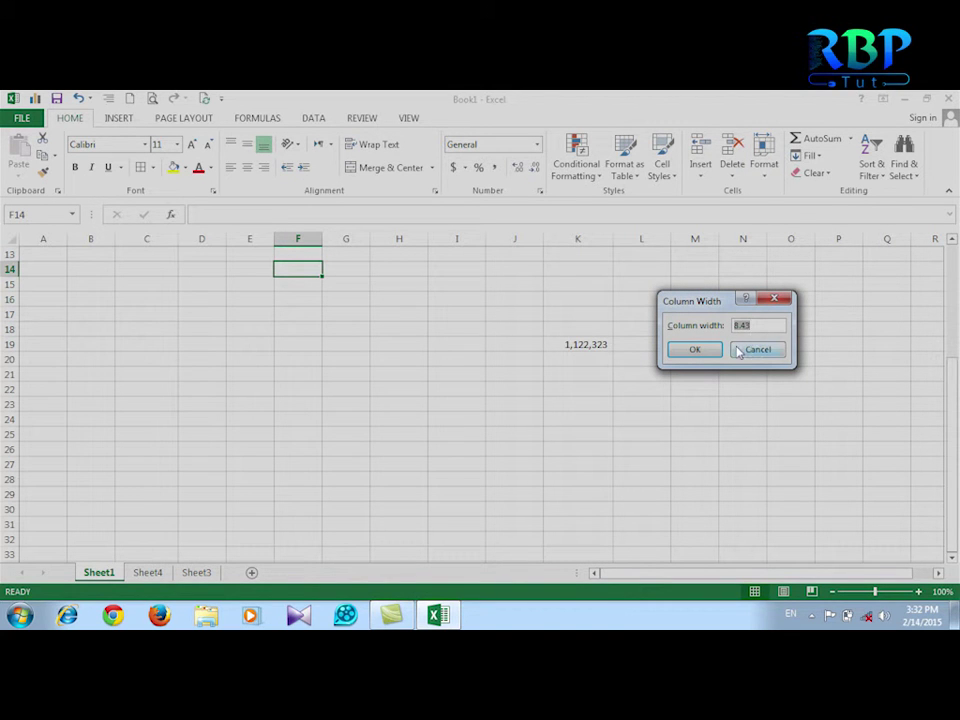
click(772, 299)
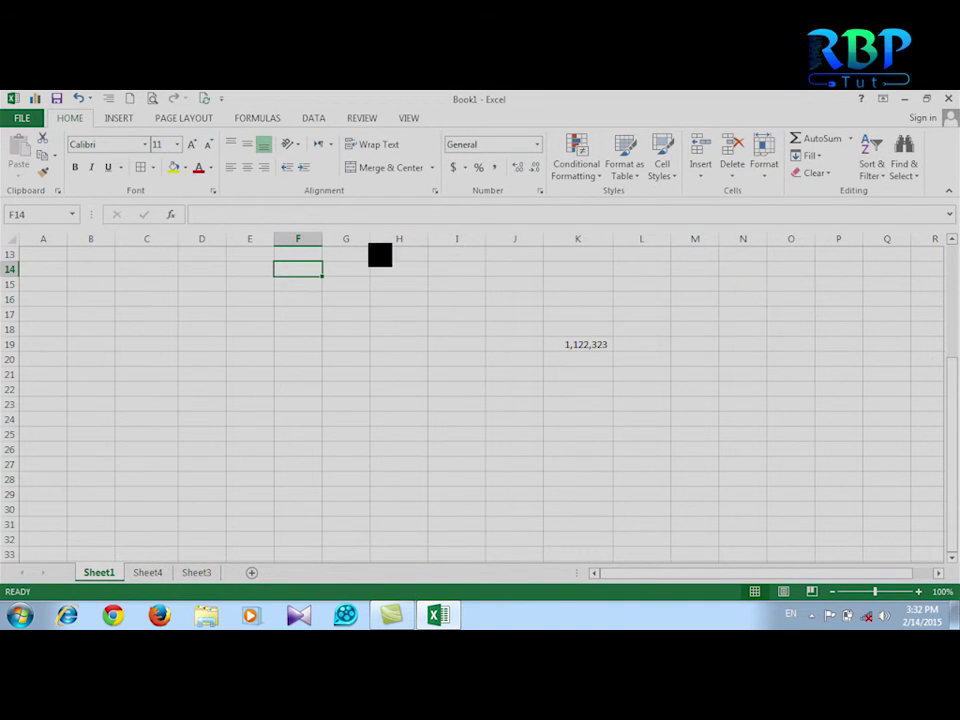
- Widen column G, then widen column J and undo that change
drag(370, 238, 412, 238)
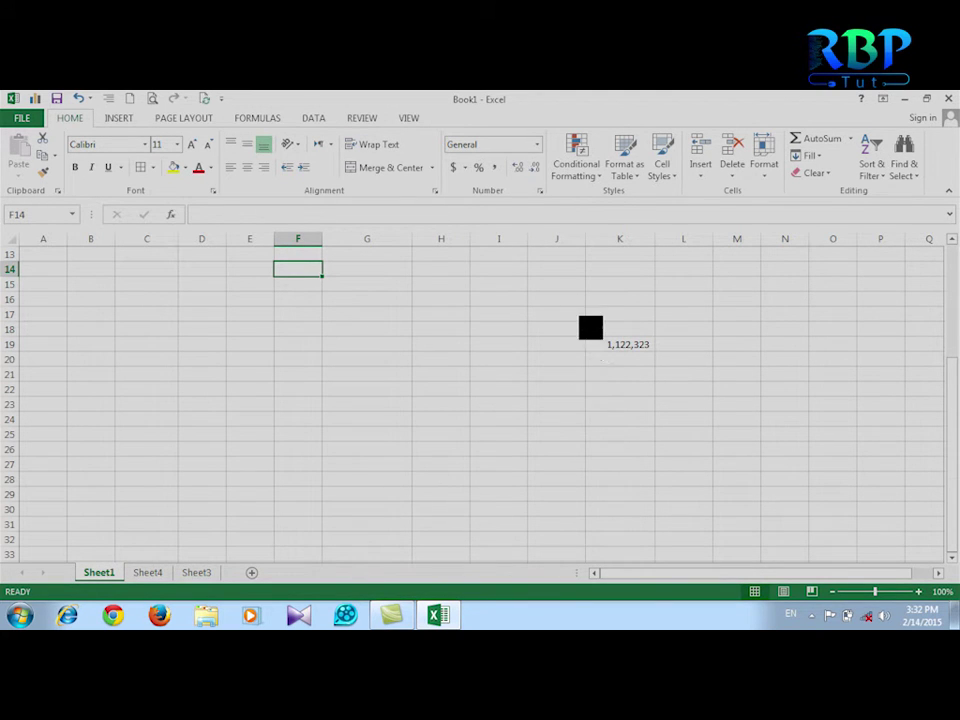
drag(586, 238, 643, 231)
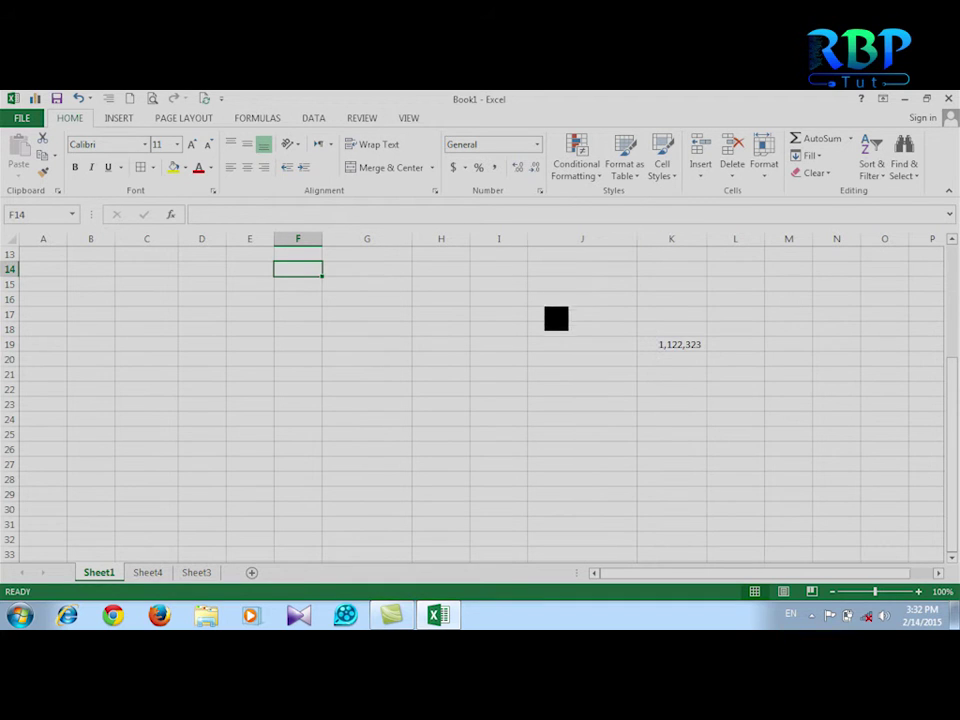
key(ctrl+z)
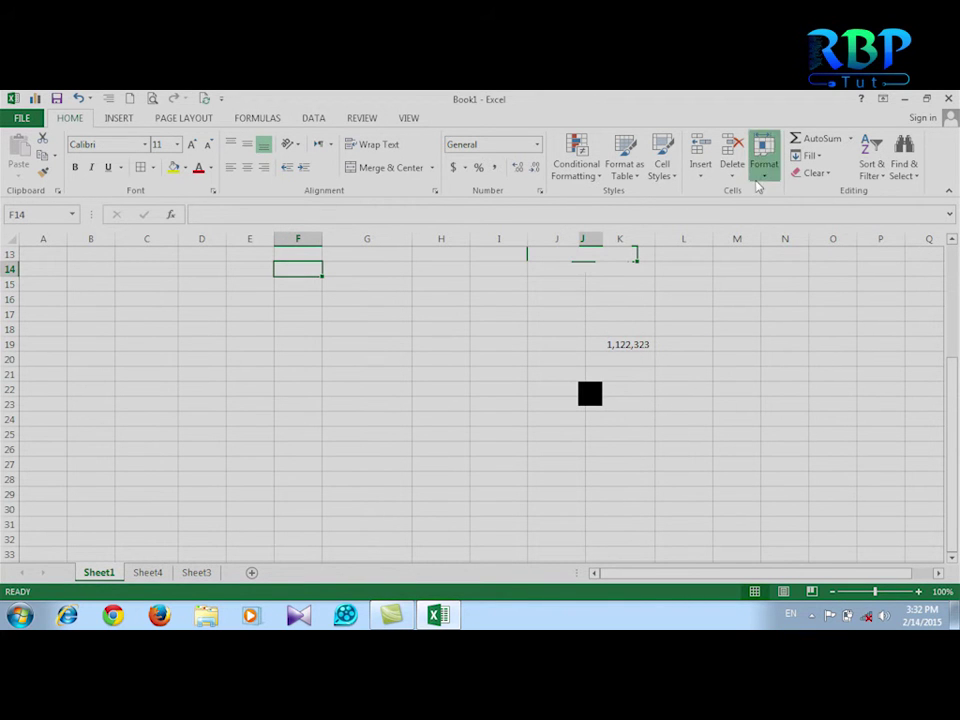
- Confirm column J's width of 20.14, then show the Format menu's Hide & Unhide options
click(764, 162)
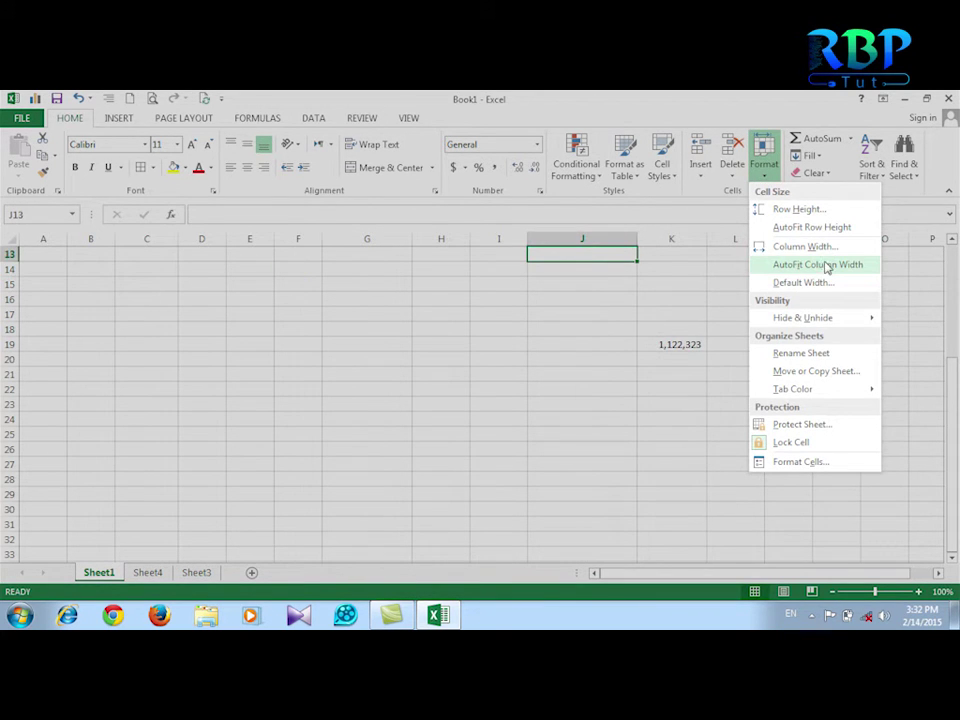
click(790, 246)
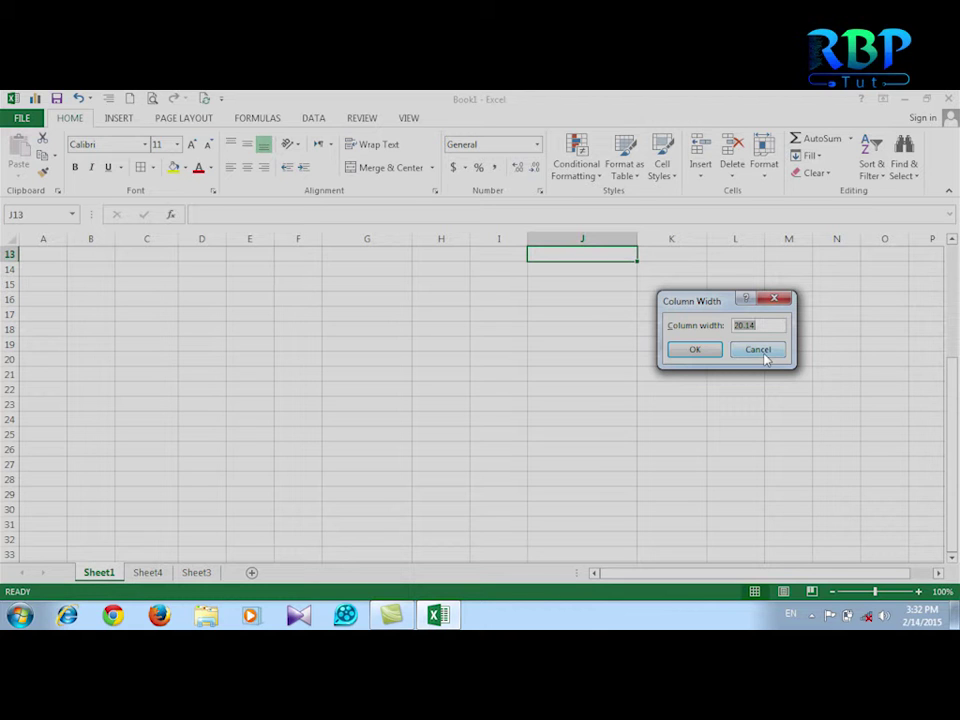
click(694, 350)
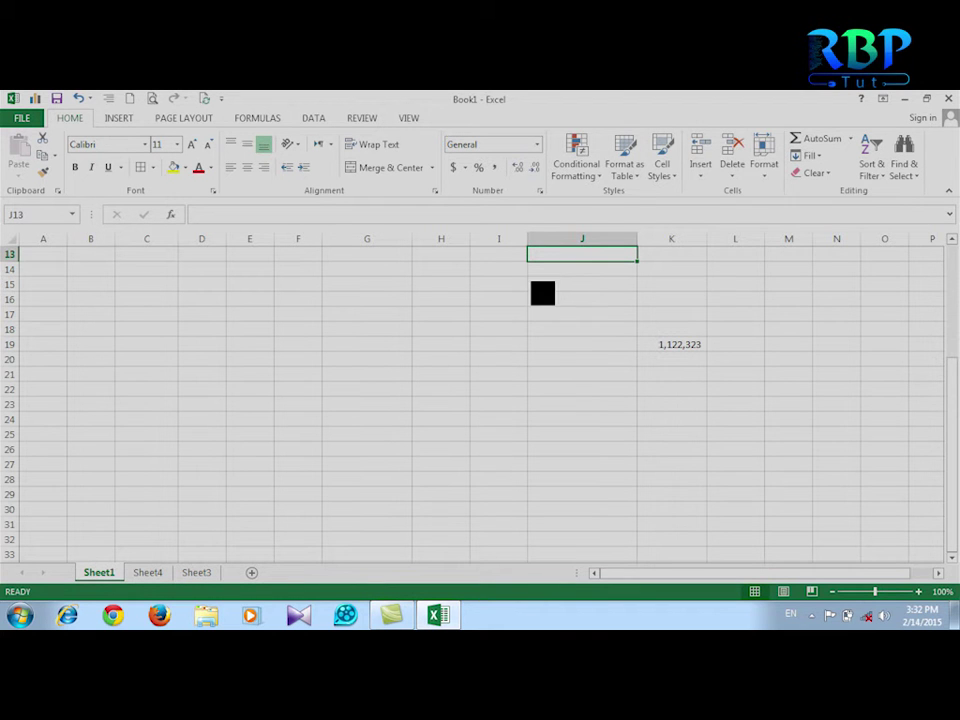
click(766, 176)
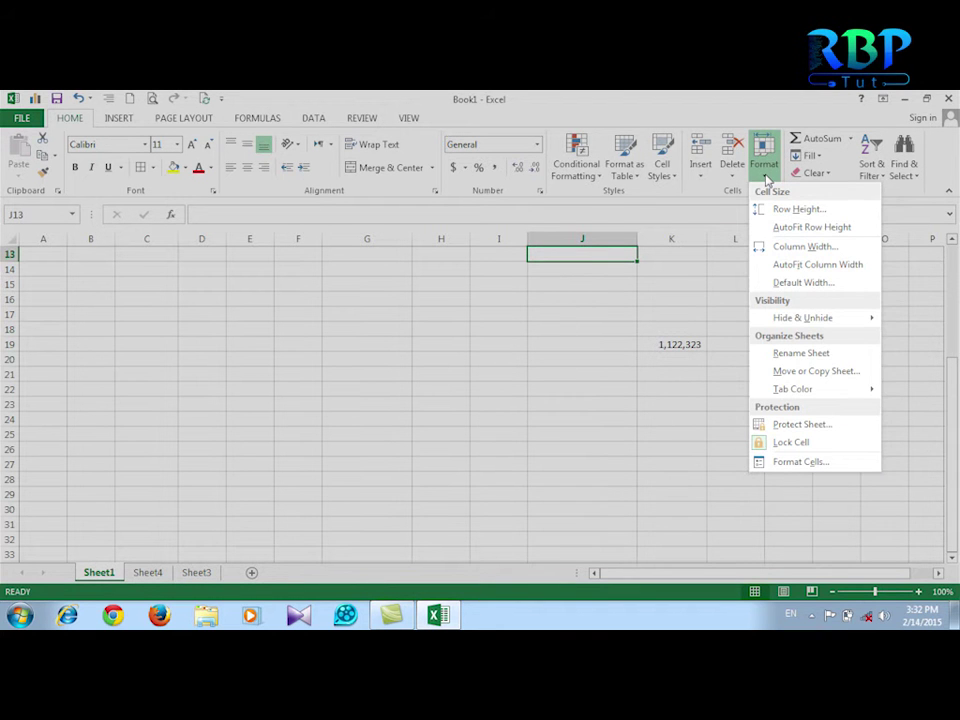
mouse_move(775, 320)
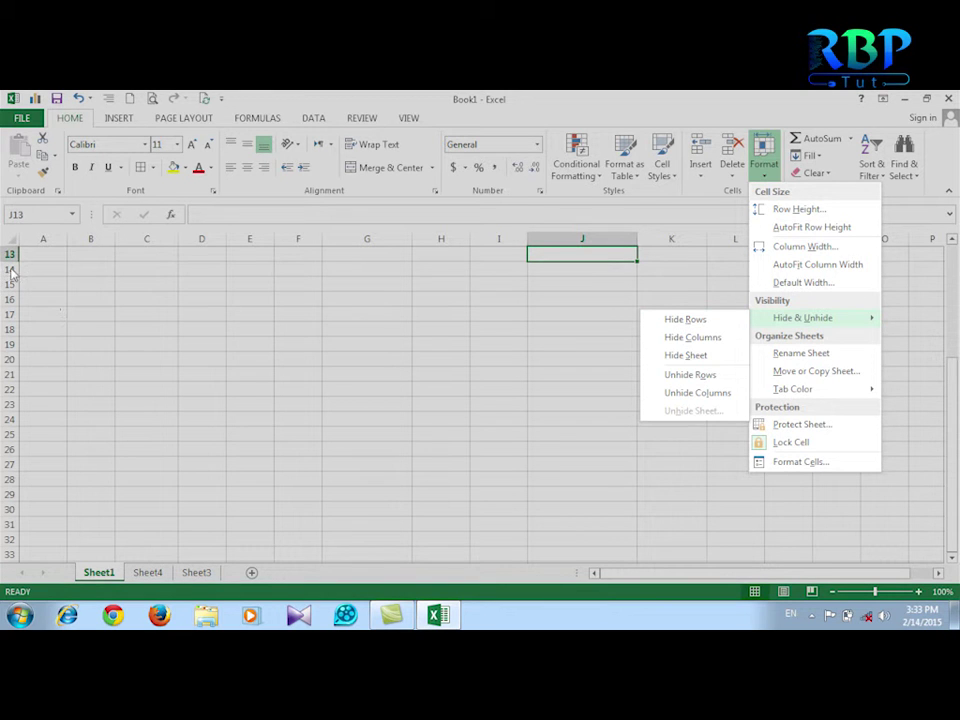
- Hide row 14 on Sheet1 with Format > Hide & Unhide > Hide Rows
key(Escape)
key(Escape)
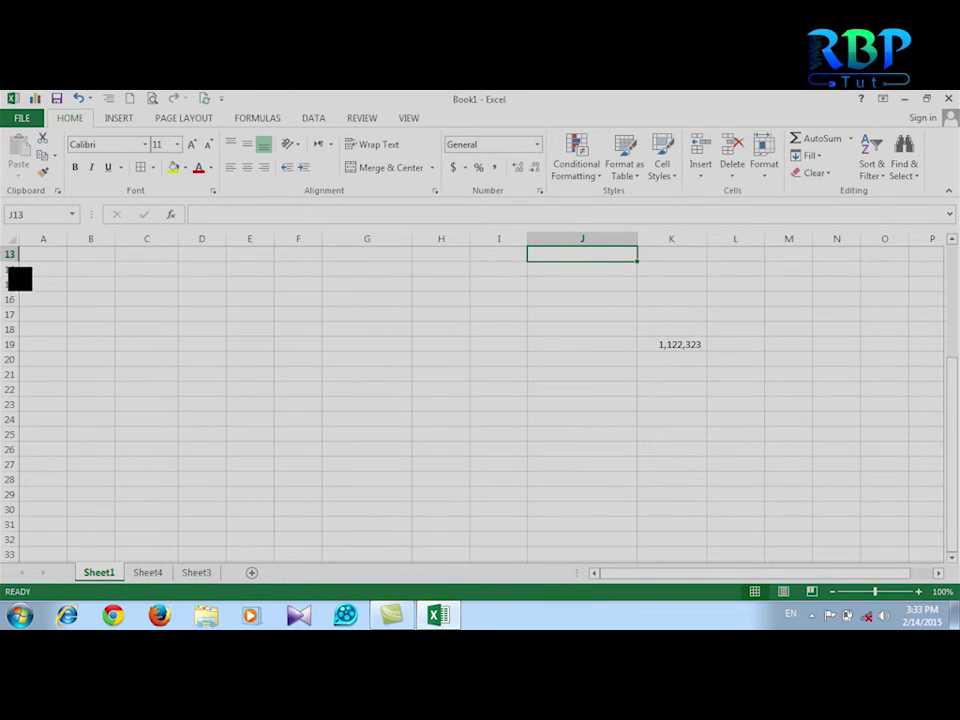
click(9, 266)
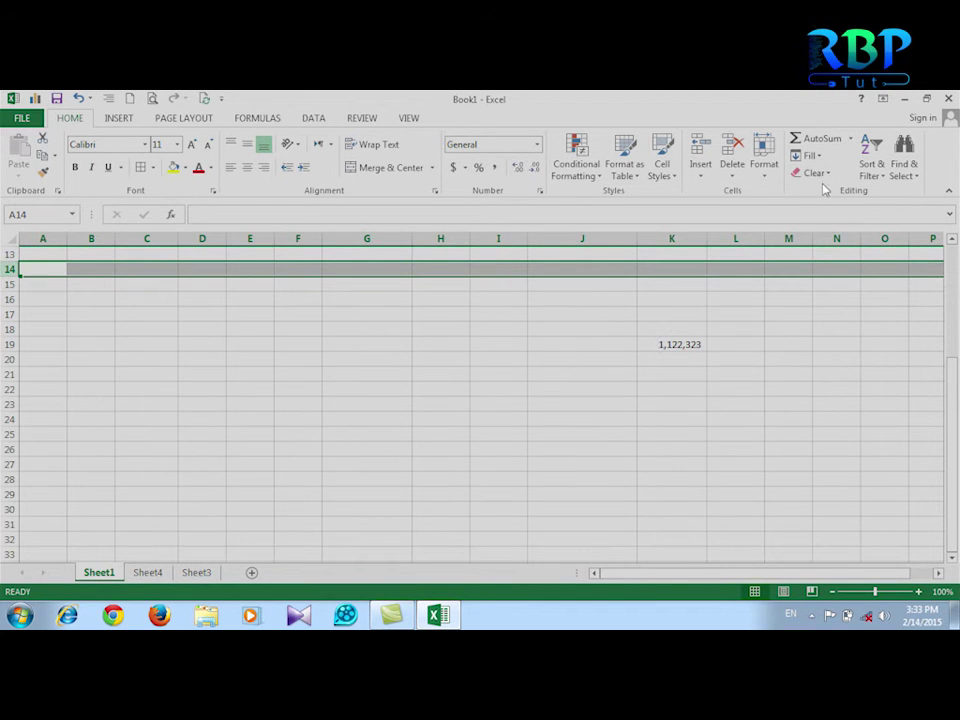
click(767, 180)
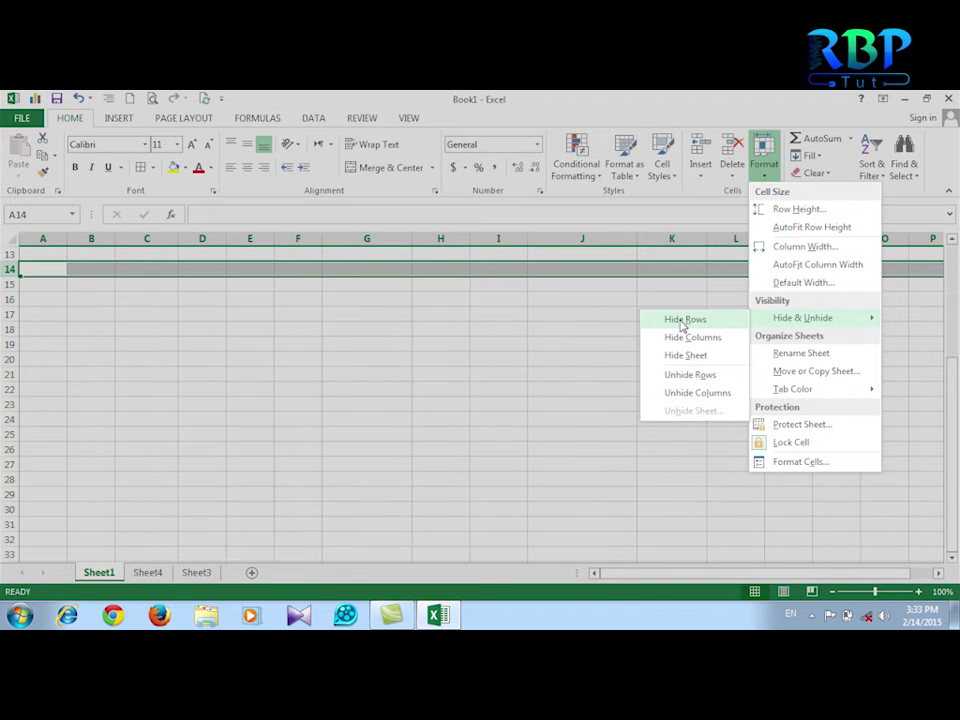
click(685, 321)
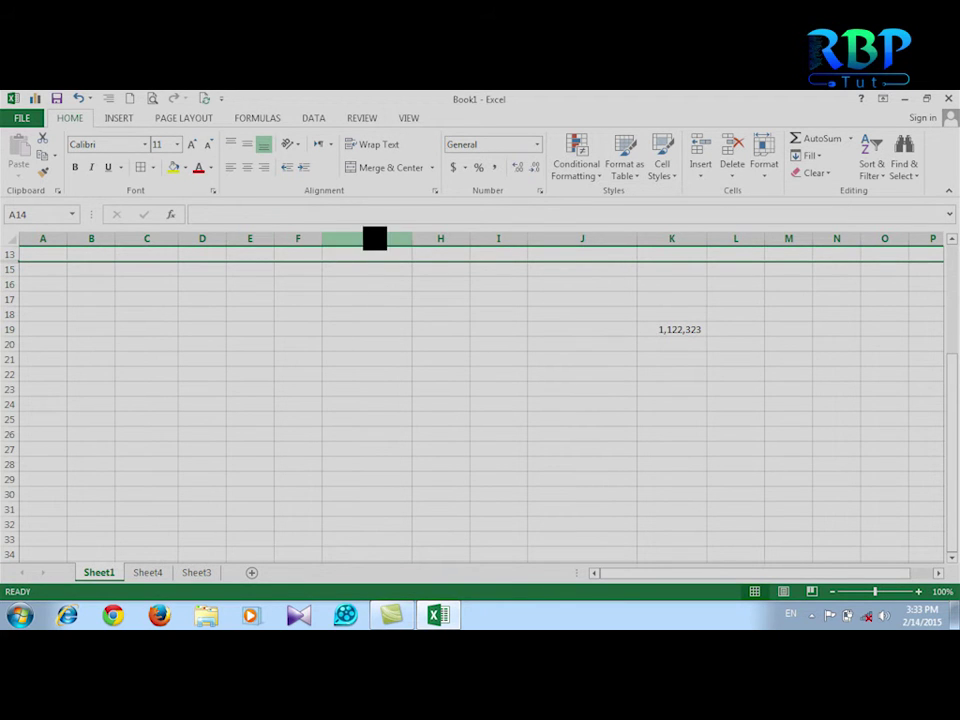
- Hide columns G and H
drag(358, 238, 459, 252)
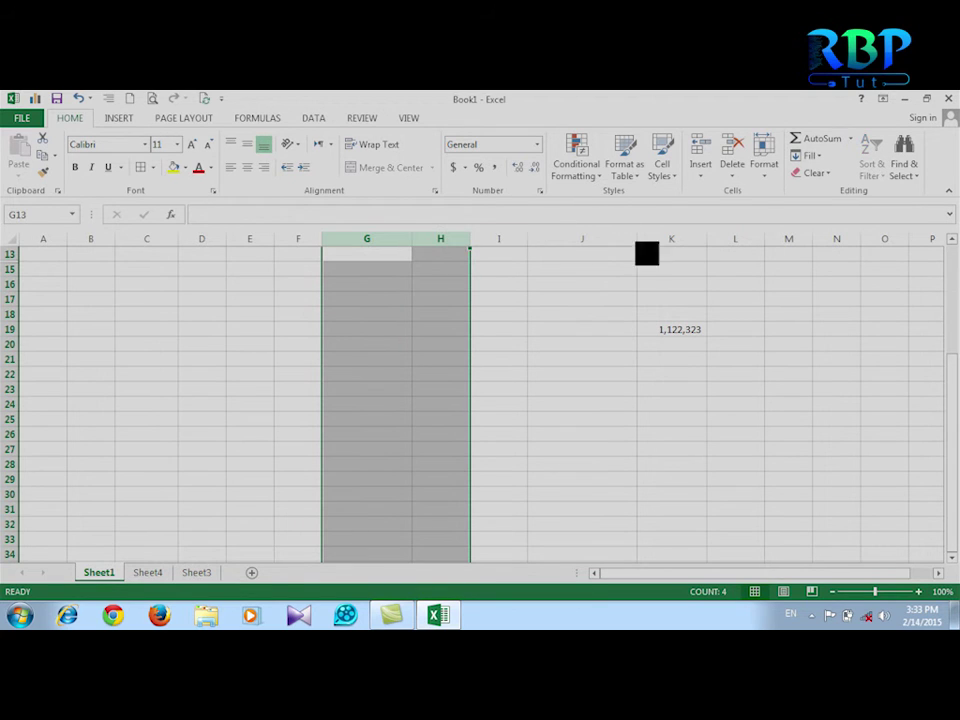
click(764, 165)
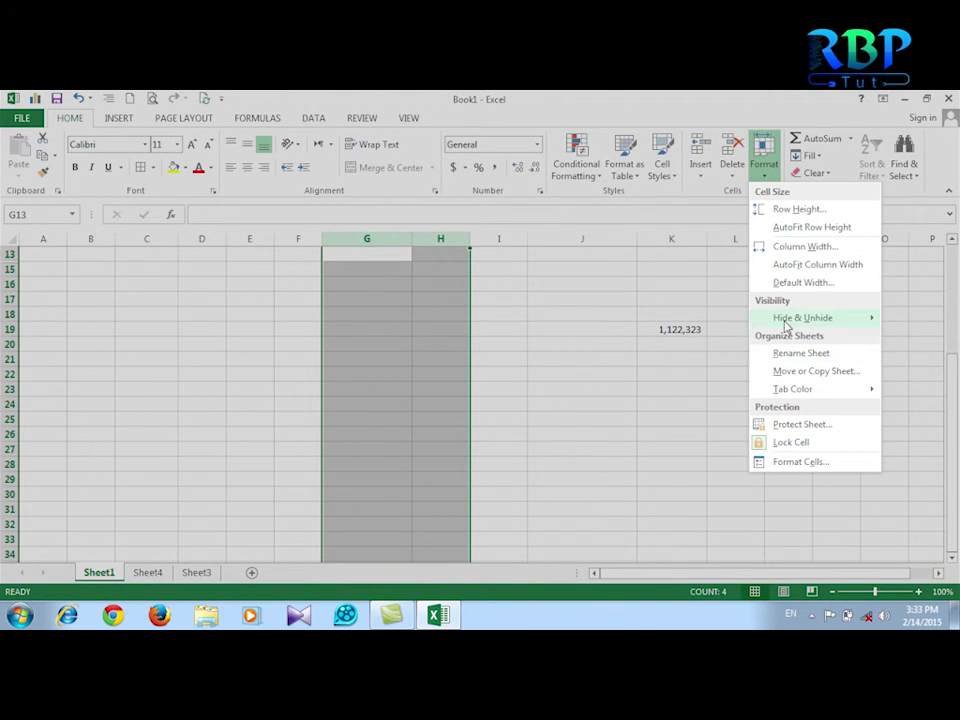
mouse_move(786, 319)
click(708, 338)
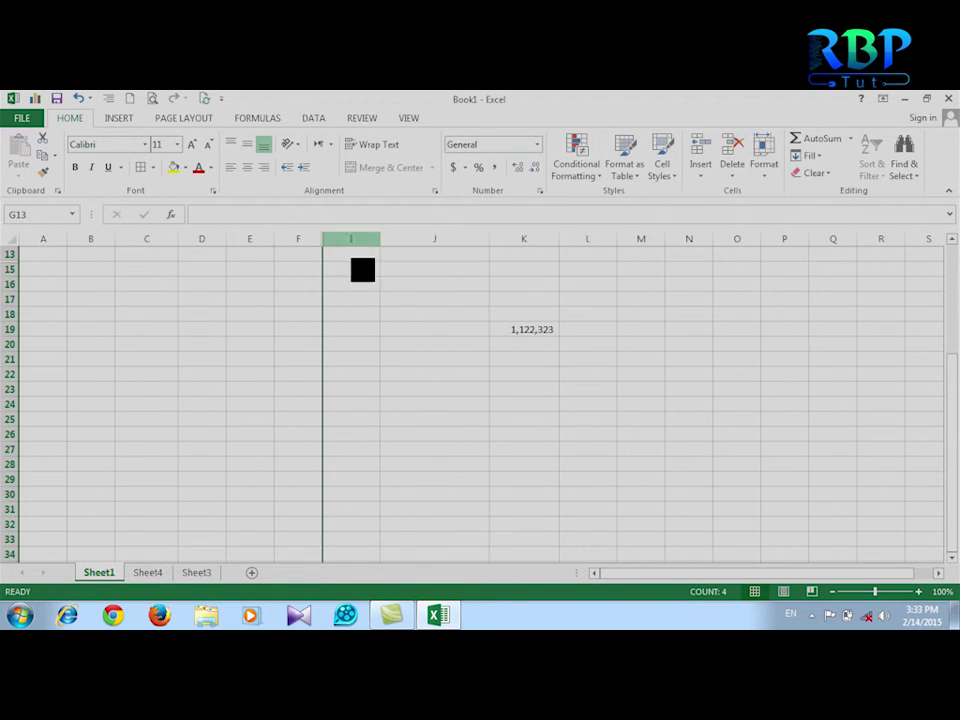
- Hide the Sheet1 worksheet so only Sheet4 and Sheet3 tabs remain
click(764, 170)
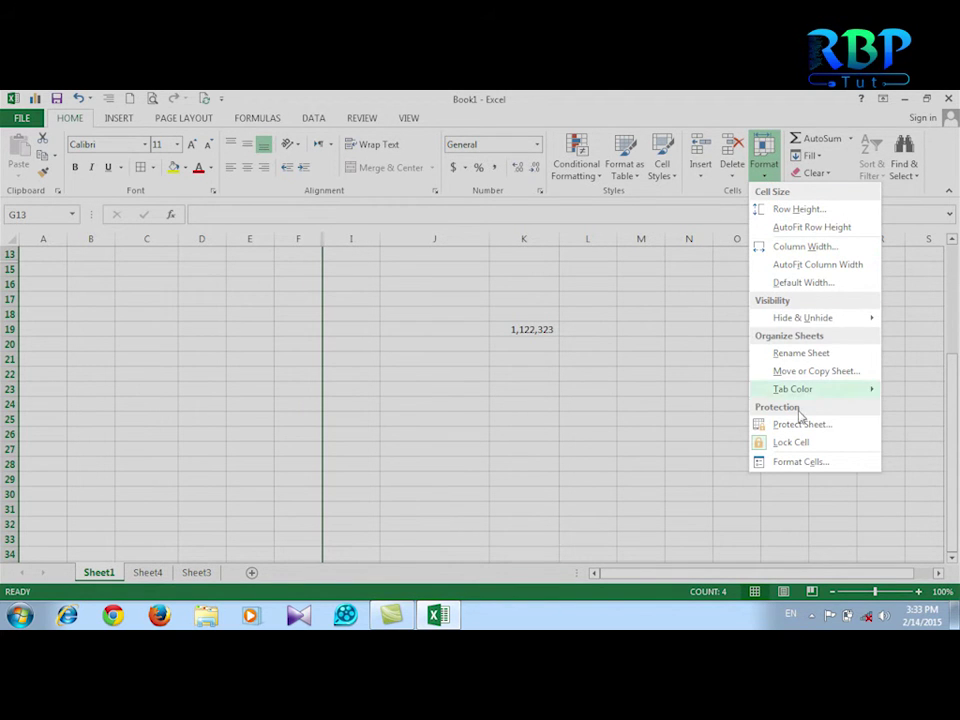
mouse_move(794, 320)
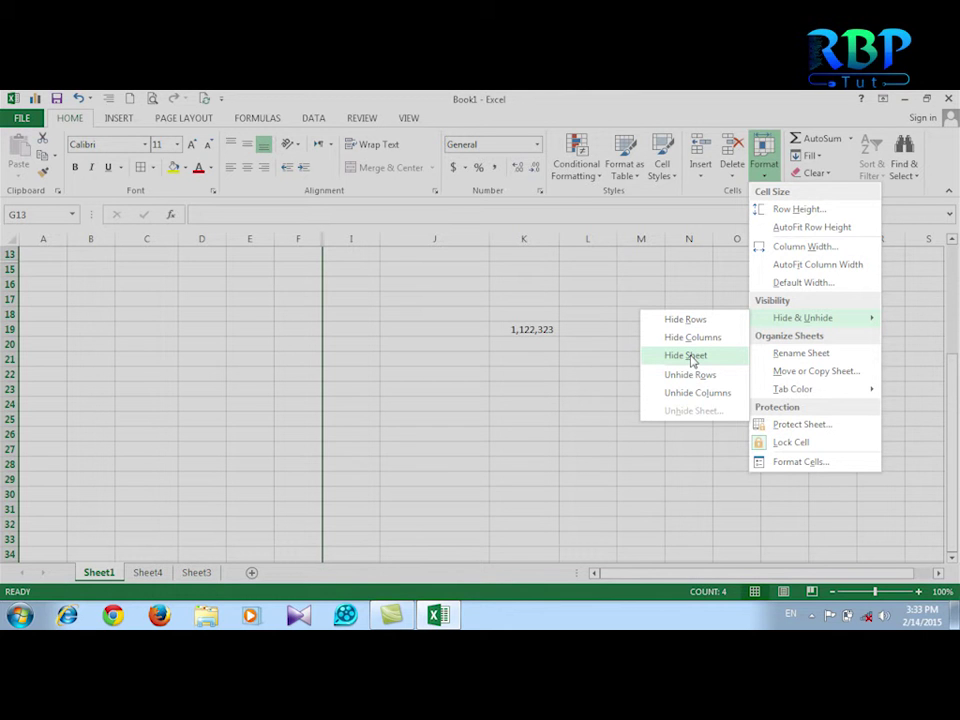
click(692, 358)
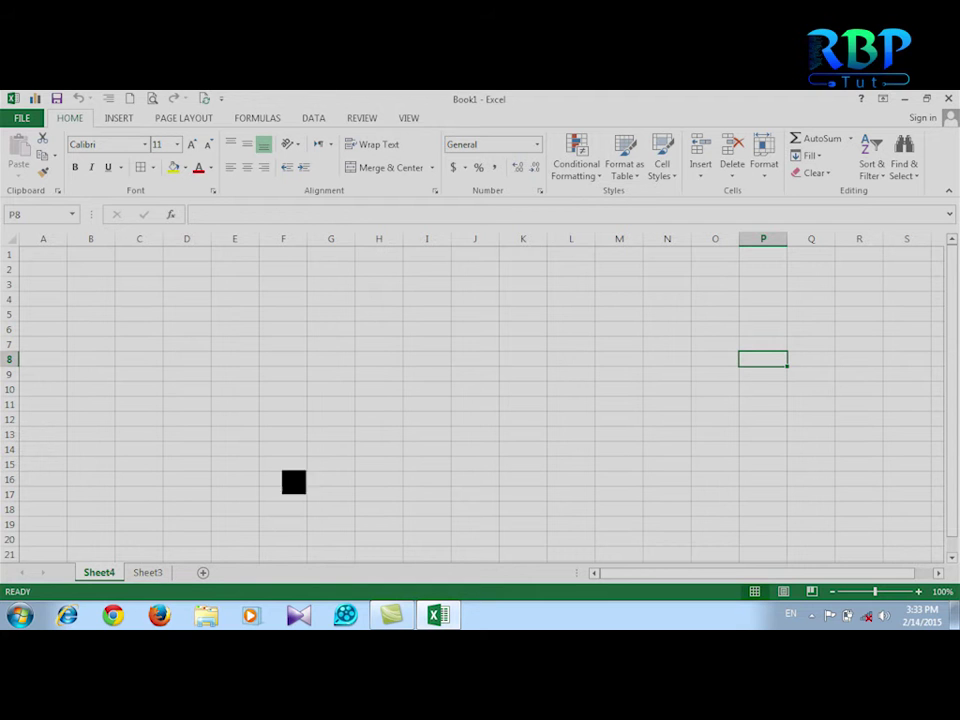
click(362, 401)
click(764, 170)
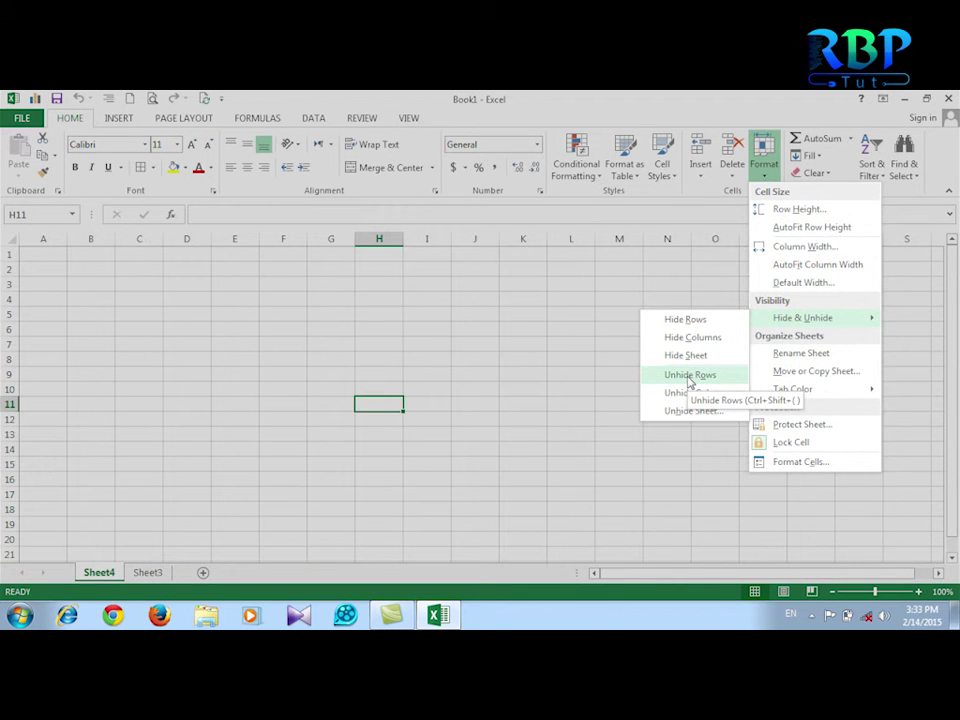
click(199, 321)
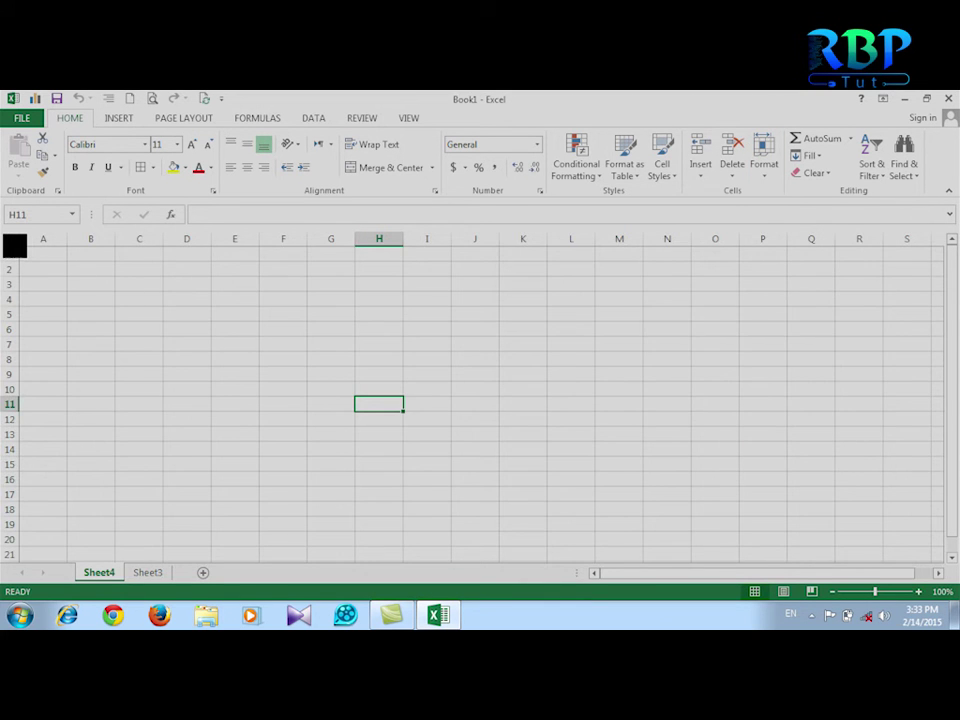
click(14, 245)
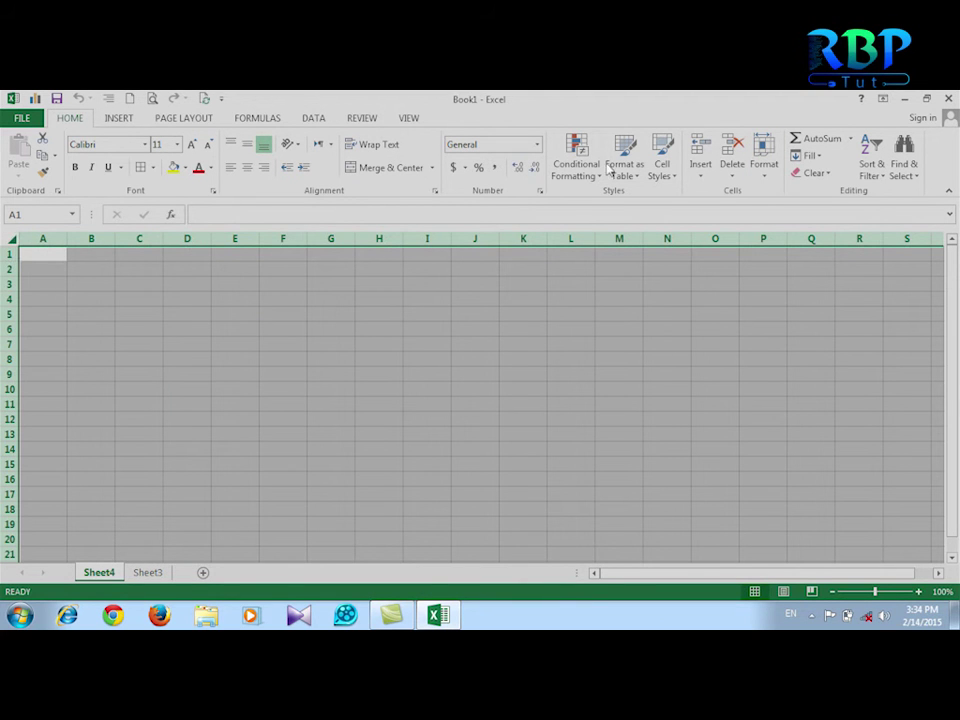
click(763, 168)
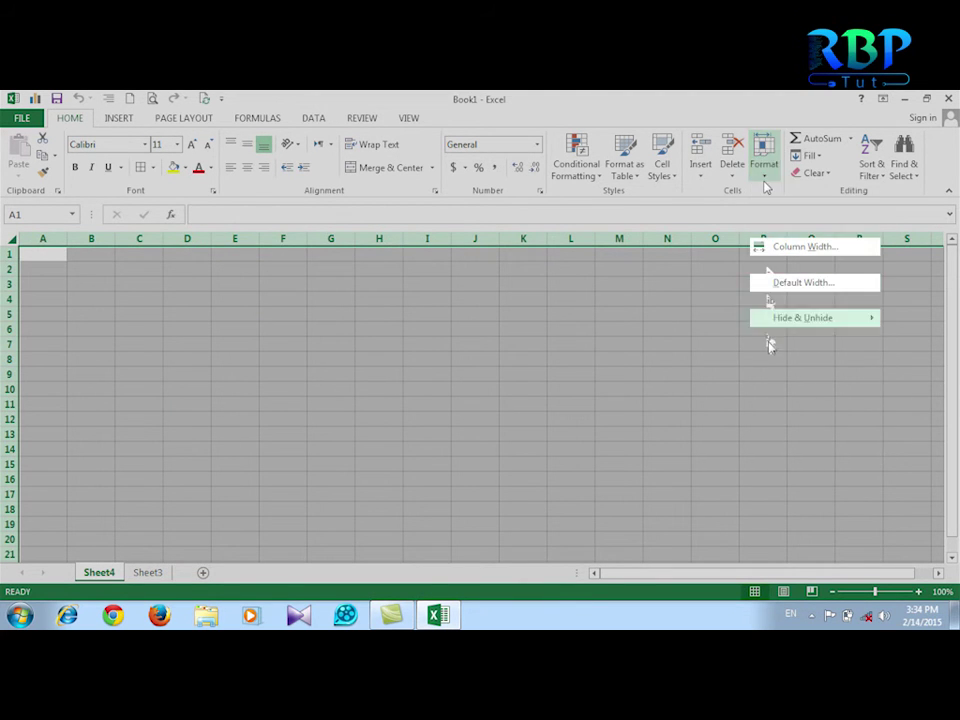
mouse_move(785, 325)
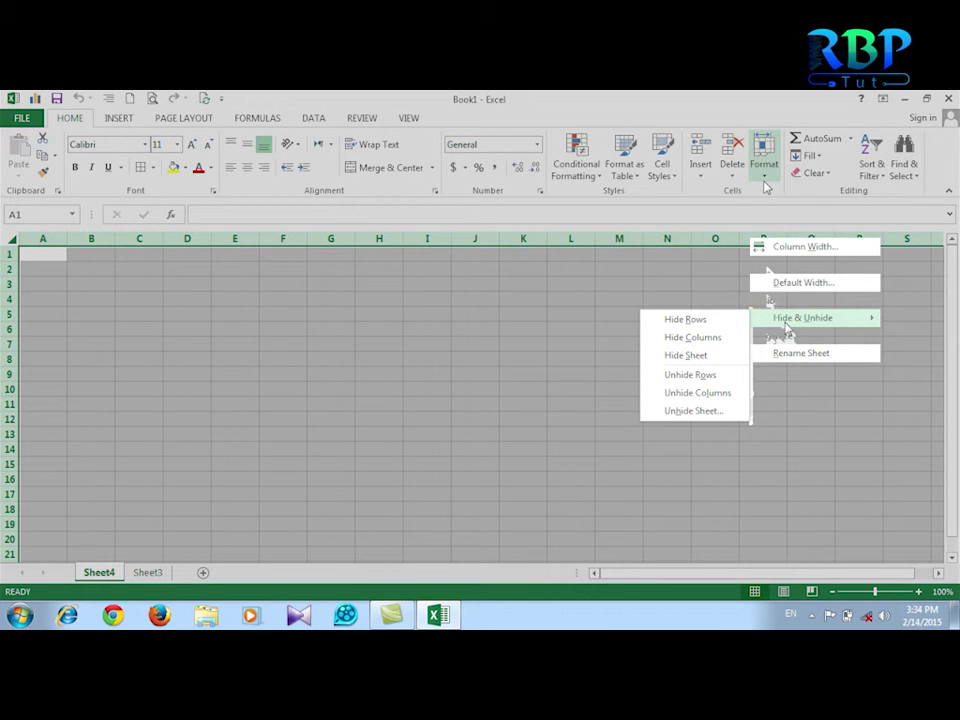
click(686, 377)
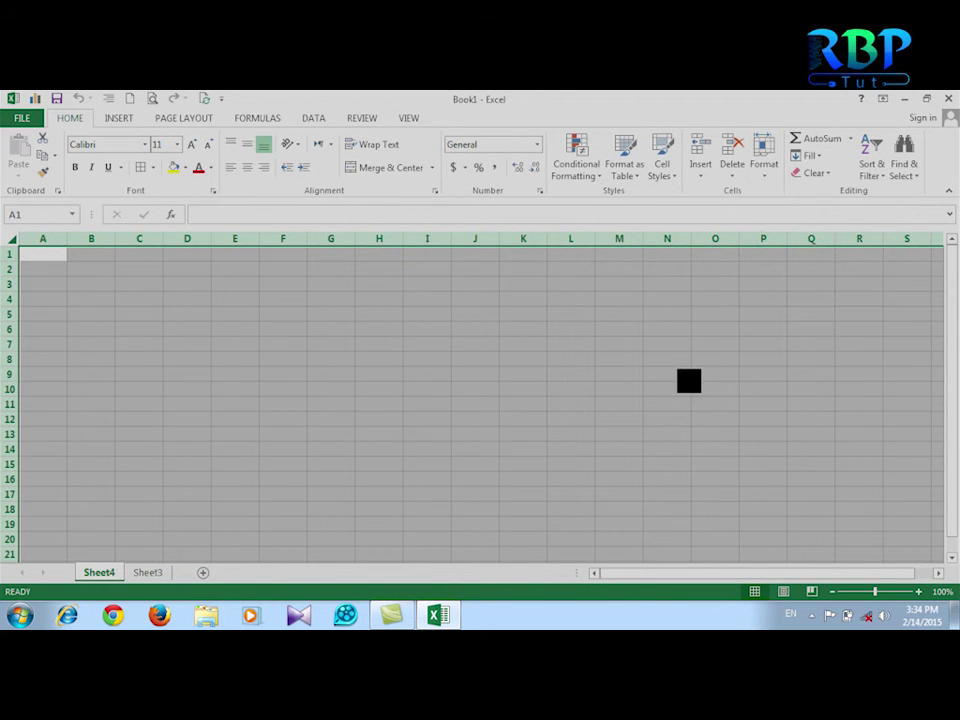
scroll(586, 354, down, 4)
scroll(480, 400, up, 4)
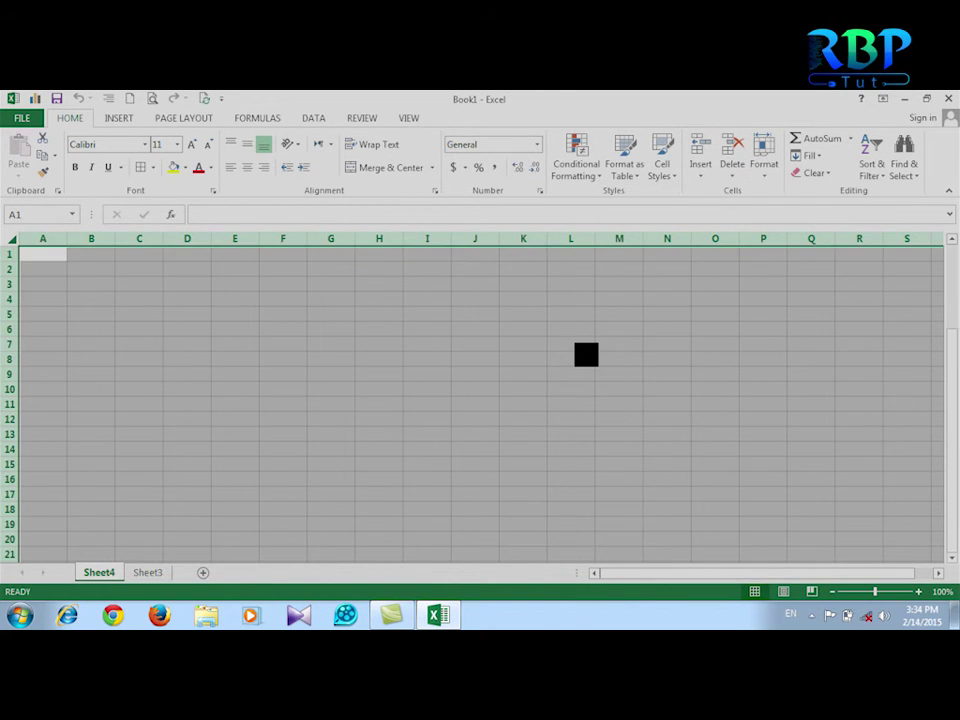
scroll(480, 400, down, 2)
scroll(480, 400, down, 2)
scroll(586, 354, down, 2)
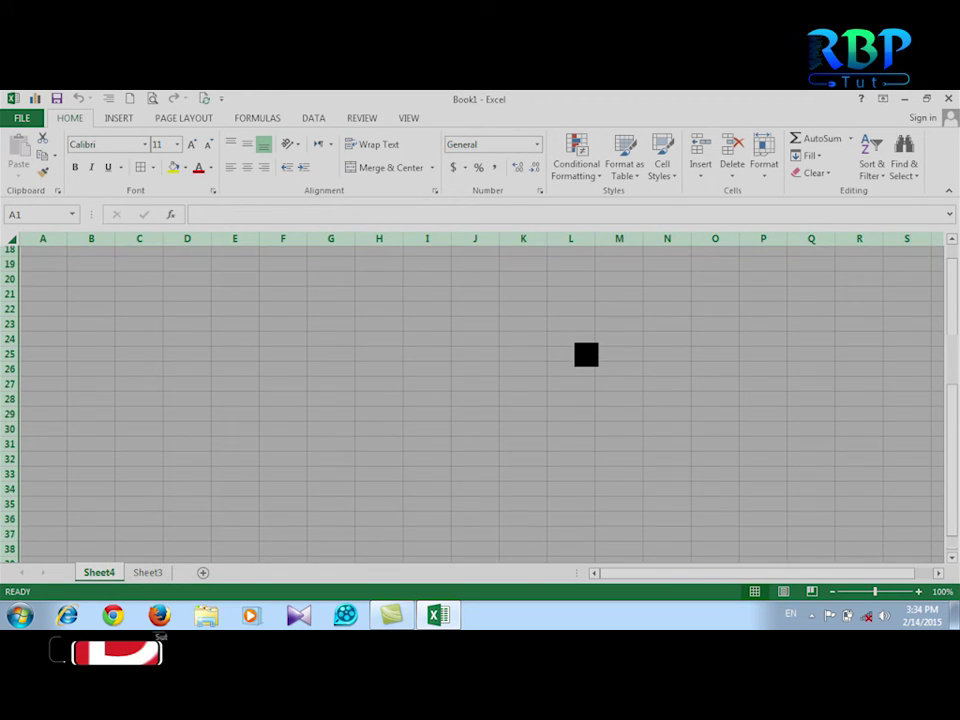
scroll(586, 354, down, 1)
scroll(586, 354, down, 1)
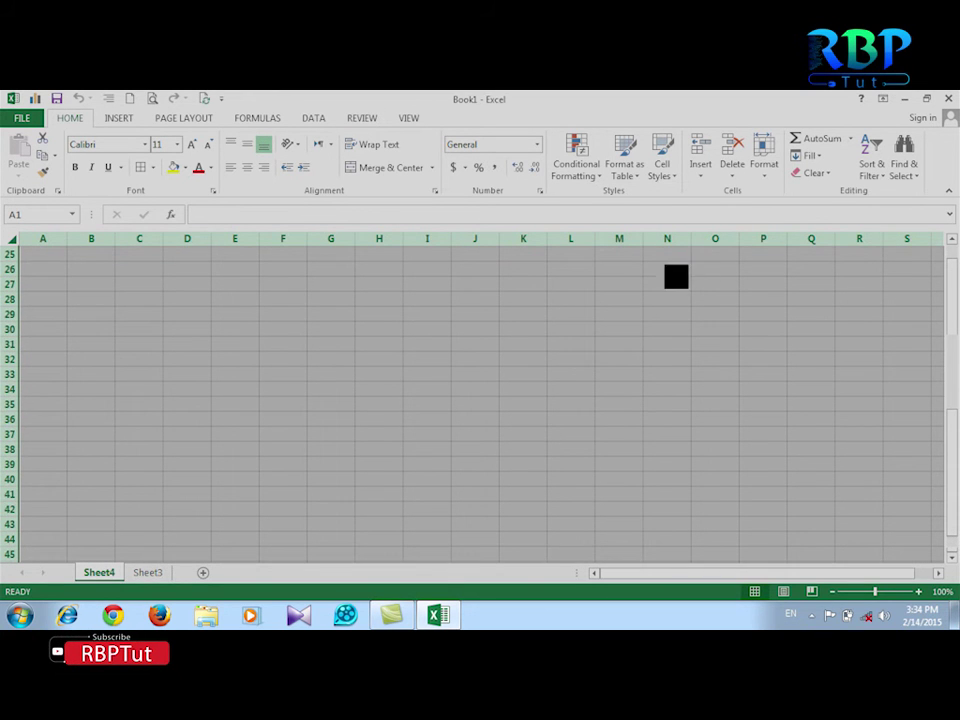
click(414, 360)
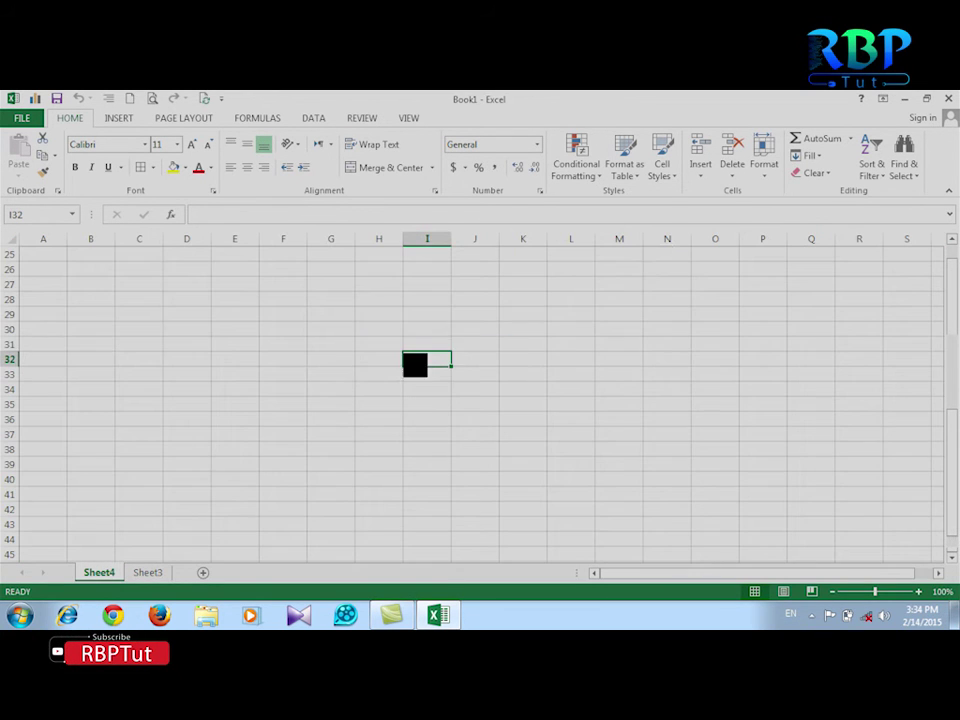
- Rename Sheet4 to 'Math'
click(762, 172)
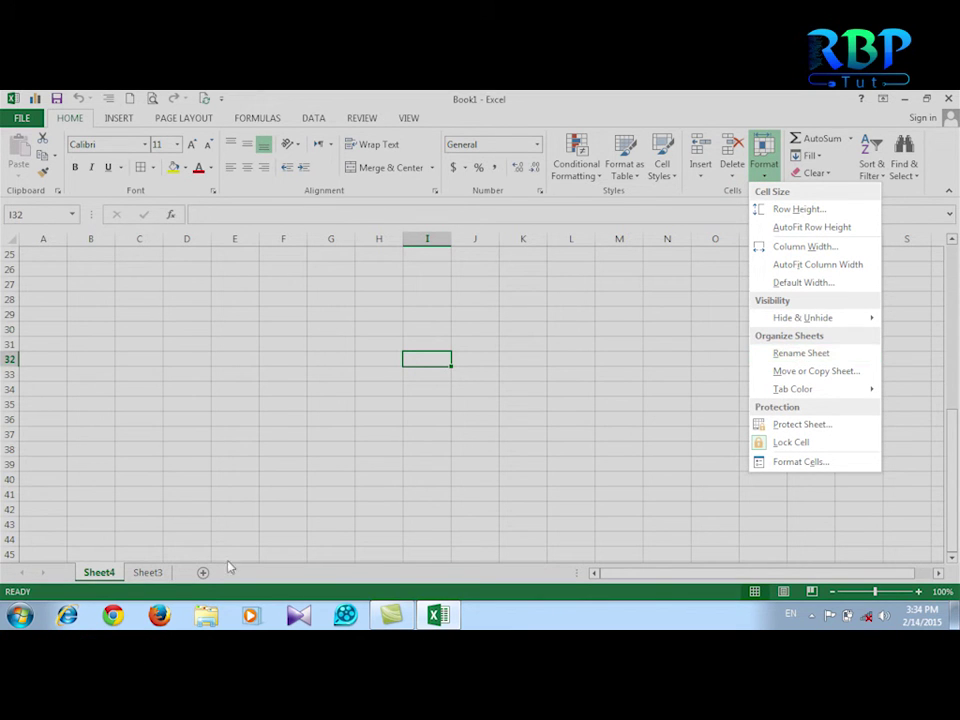
click(814, 355)
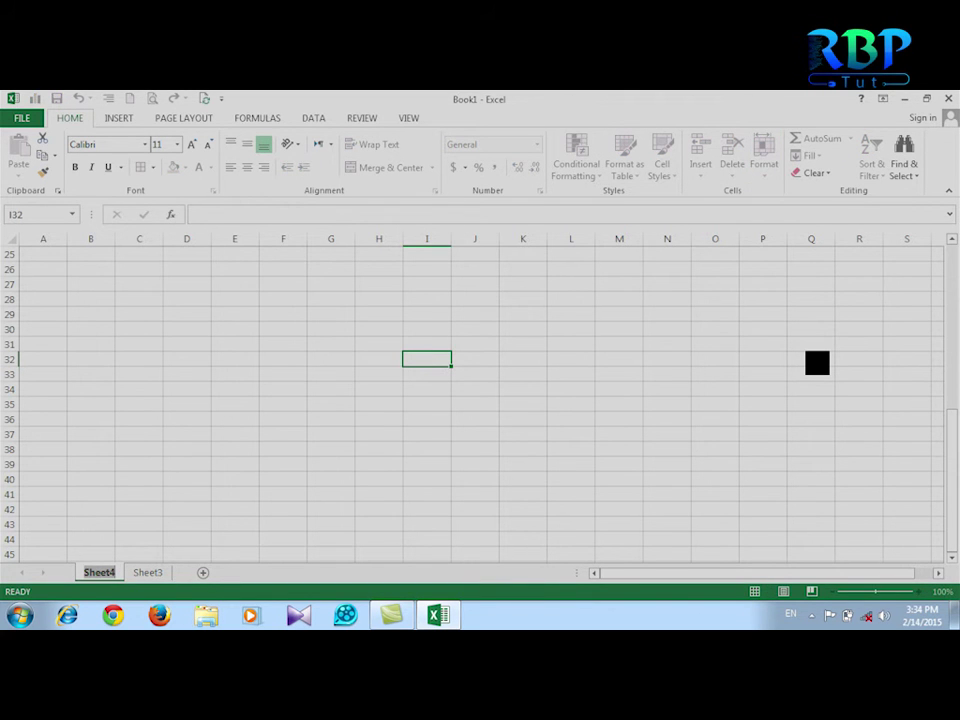
text(Math)
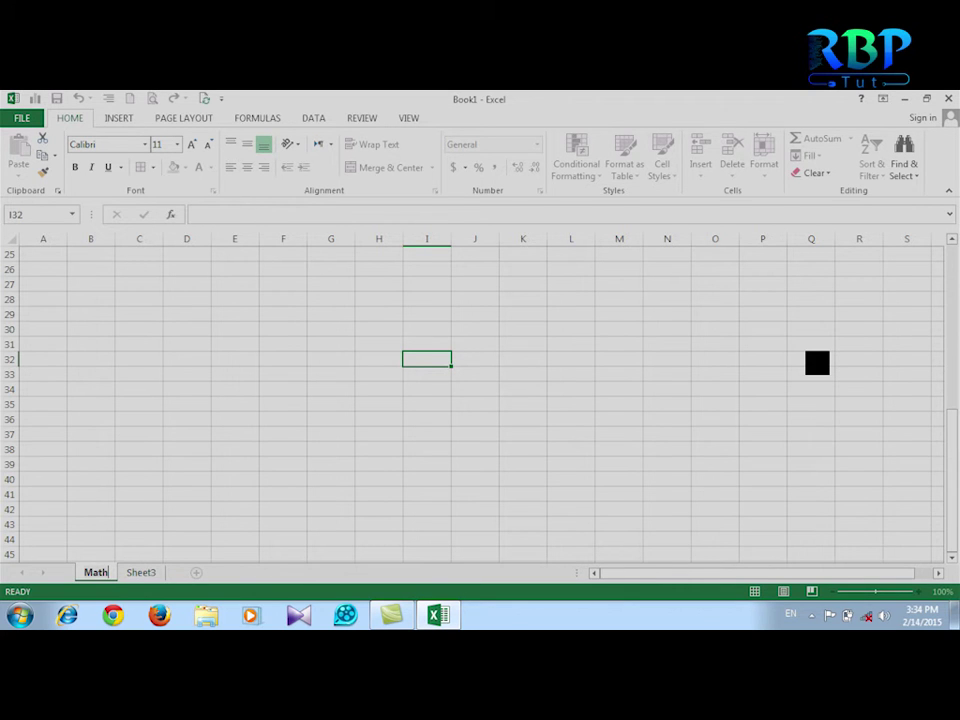
click(240, 463)
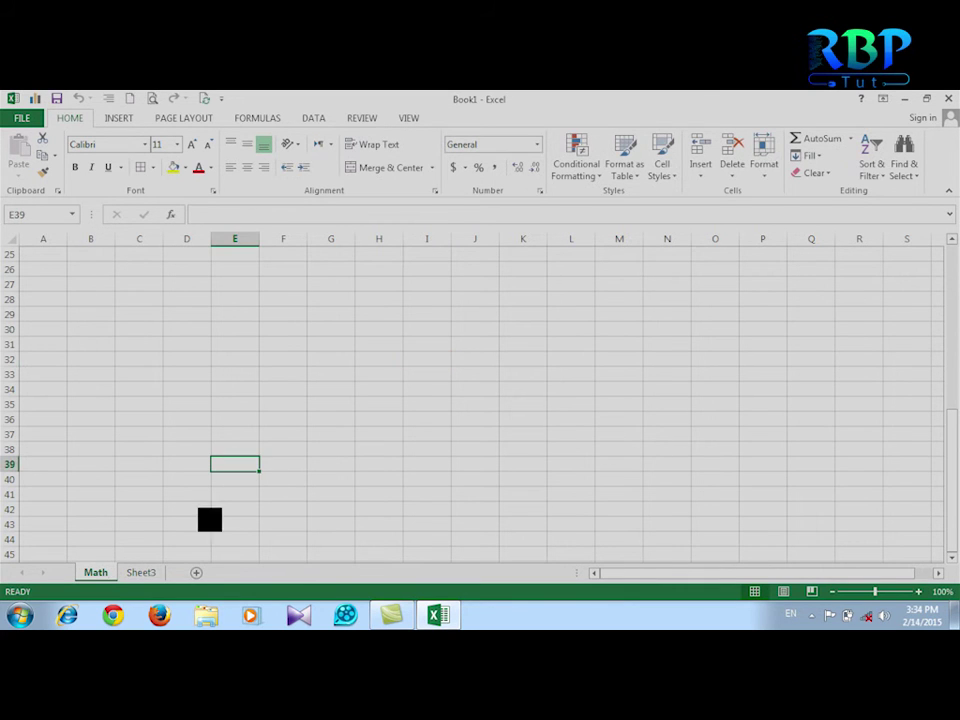
- Rename Sheet3 to 'Kimiya' from its tab's shortcut menu
right_click(144, 578)
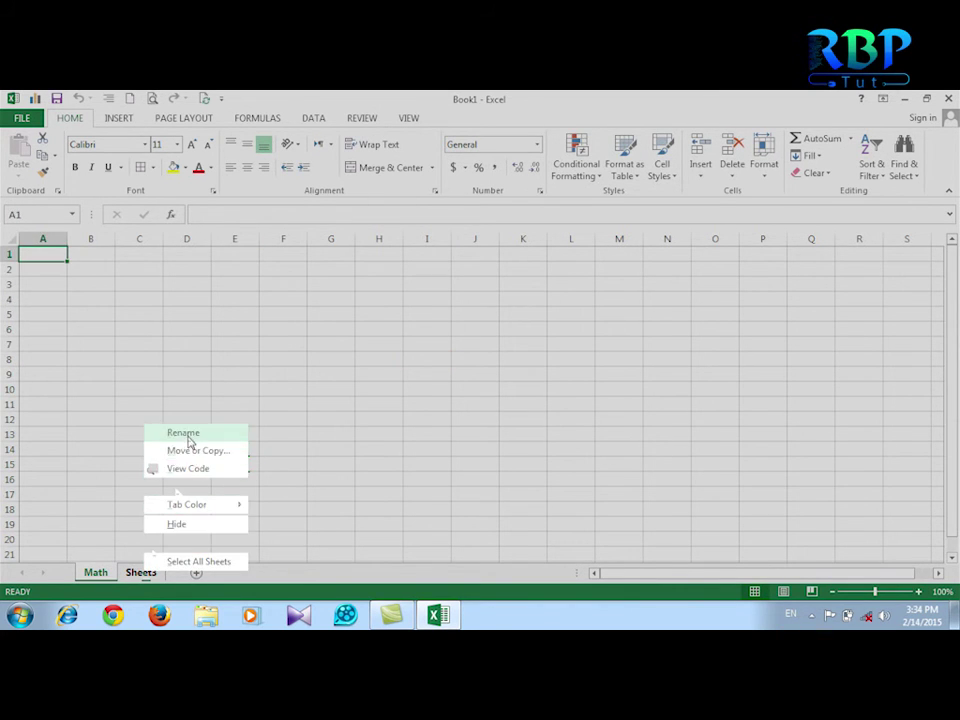
click(190, 436)
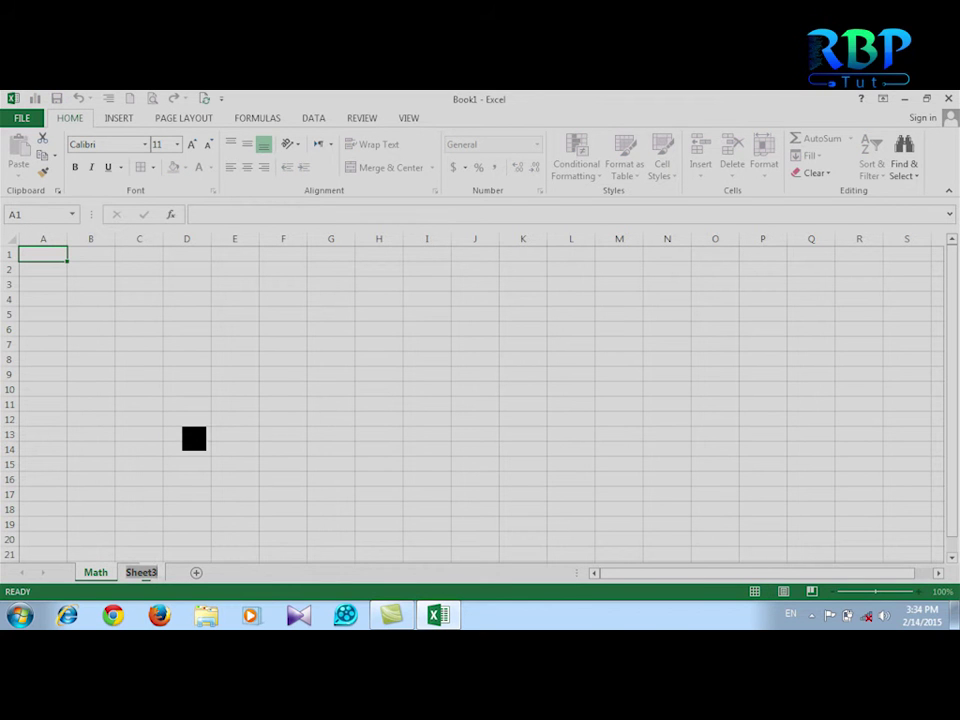
text(Kimiya)
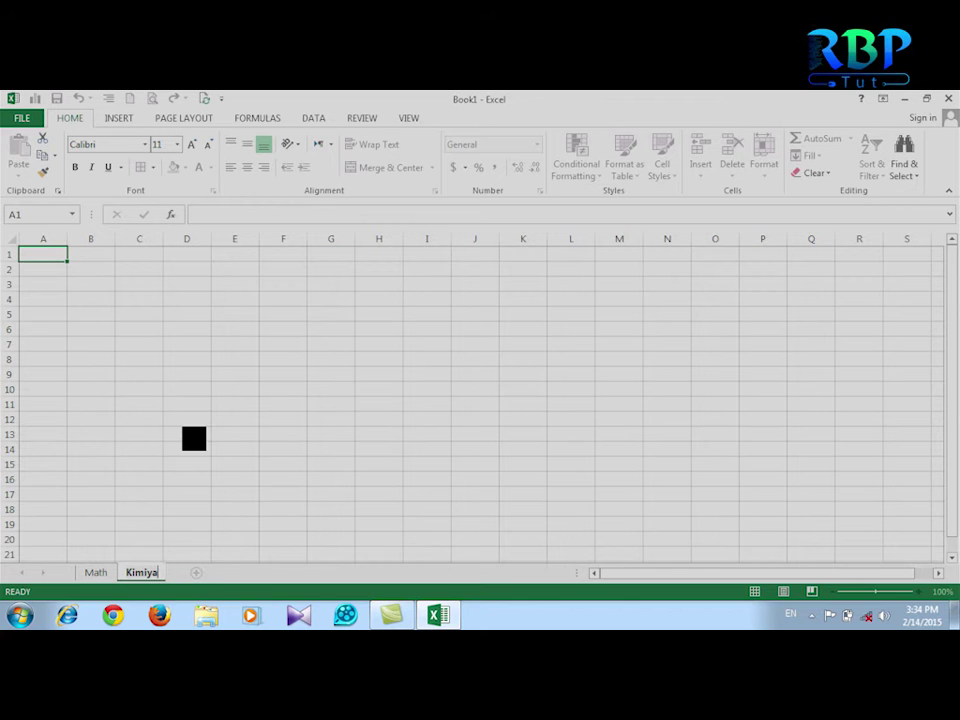
click(162, 410)
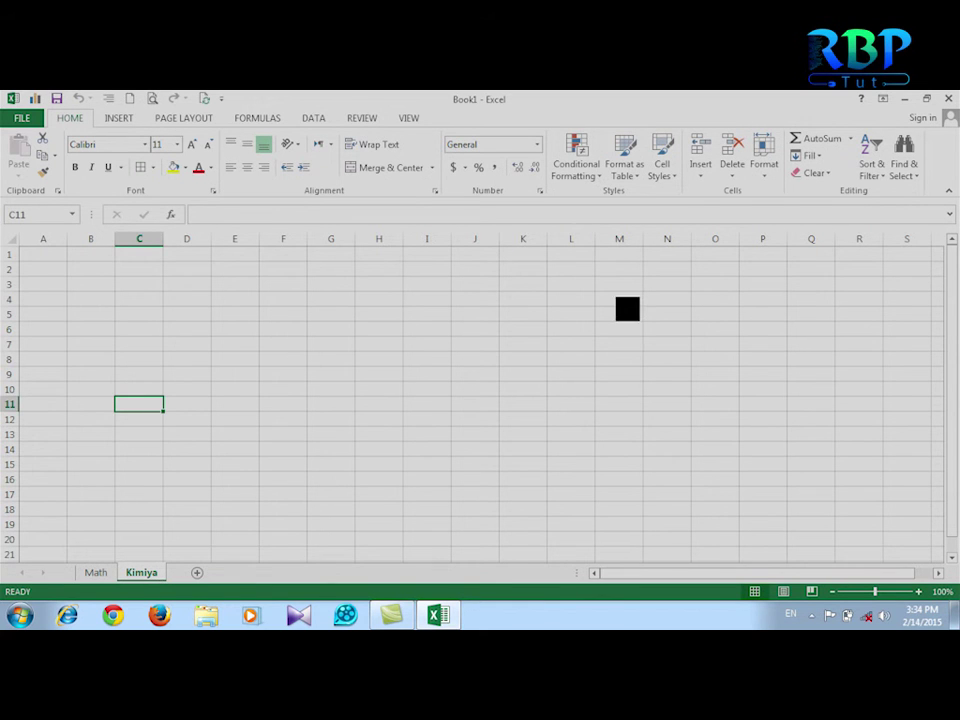
- Copy the Kimiya sheet as 'Kimiya (2)', placed before the Math sheet
click(764, 160)
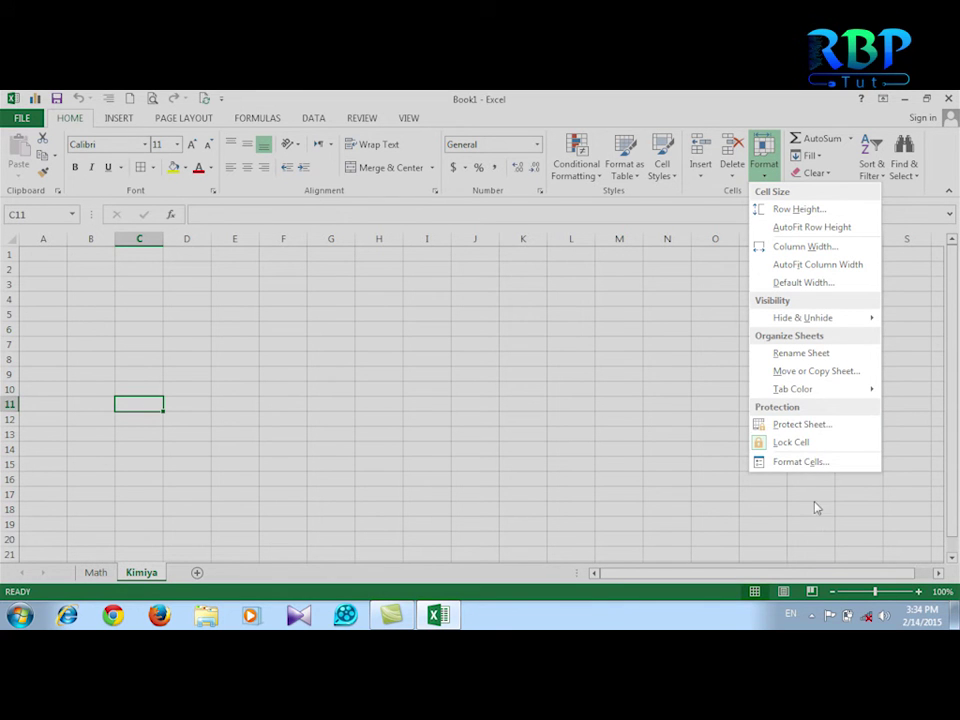
mouse_move(803, 389)
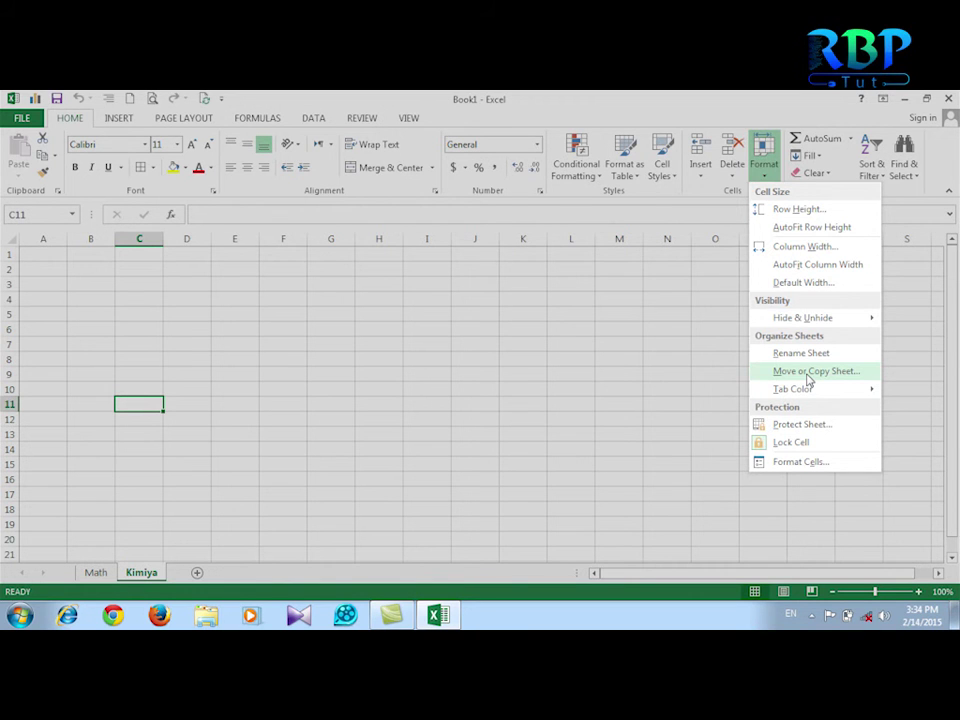
click(808, 372)
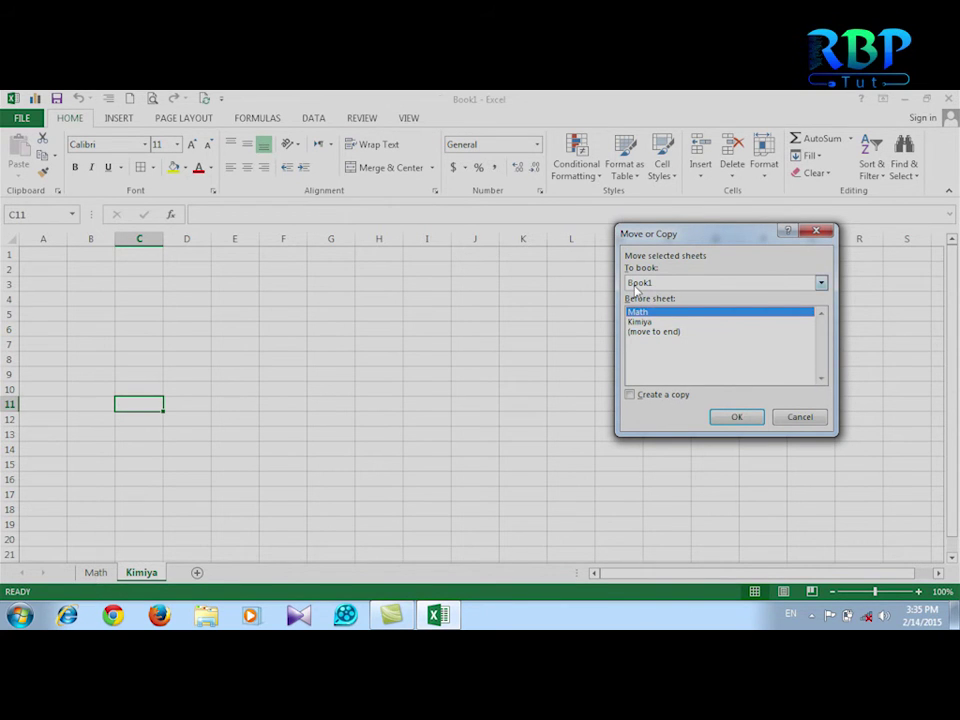
click(636, 322)
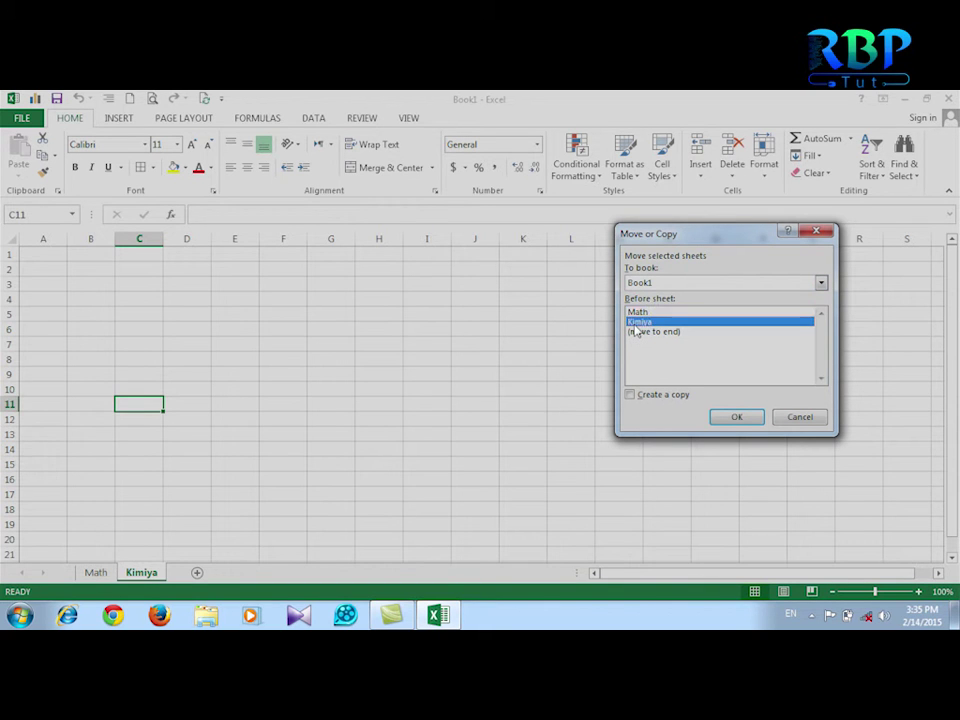
click(638, 312)
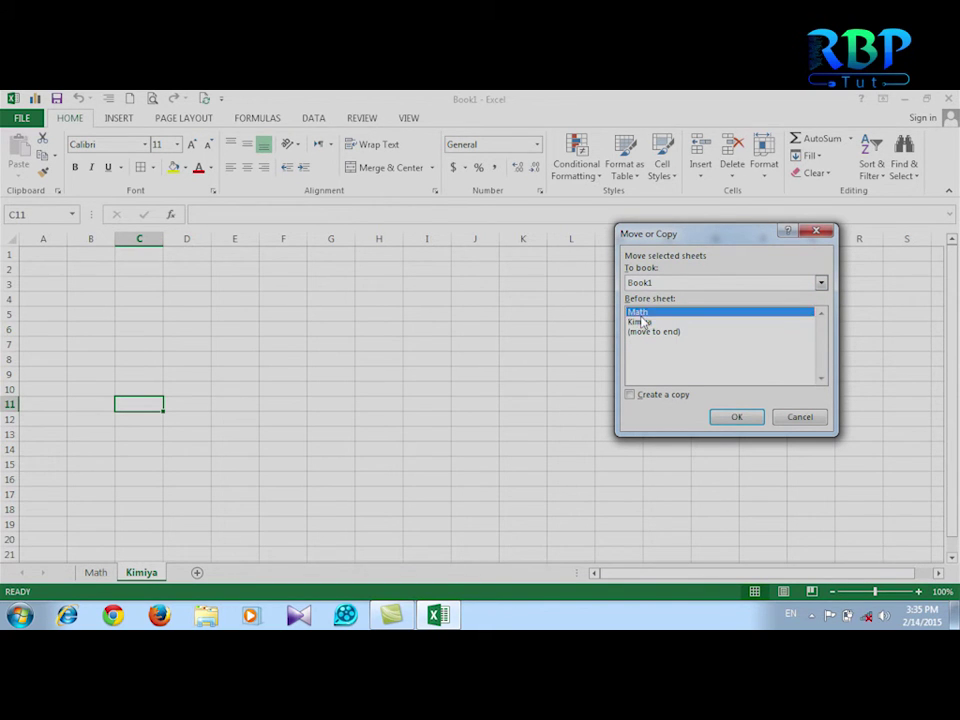
click(630, 395)
click(737, 418)
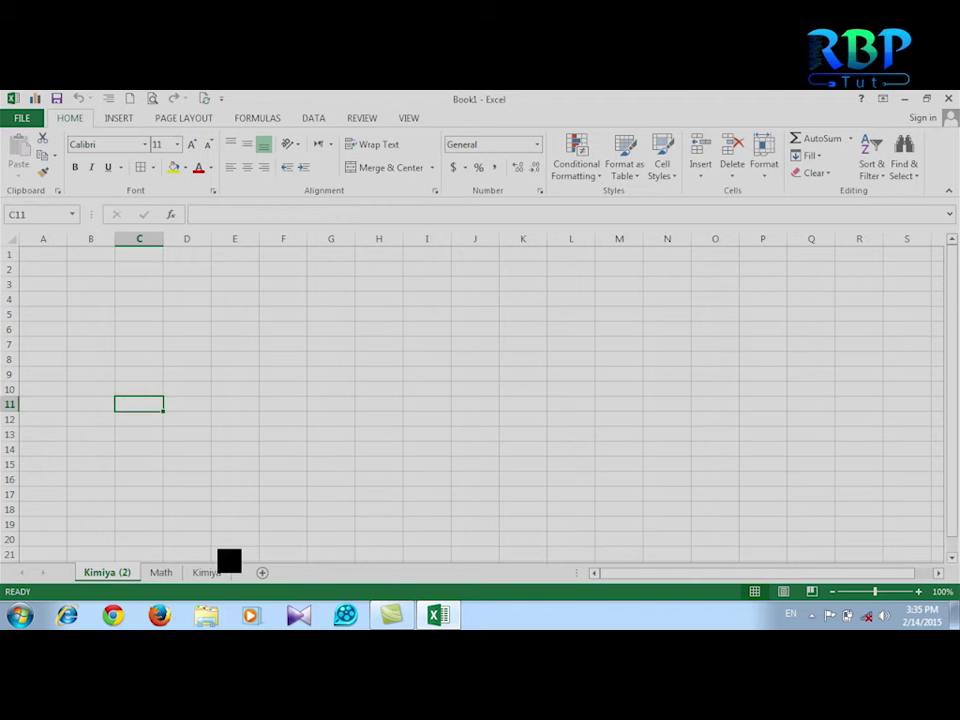
- Select D5:I15 and then L9, and preview the Tab Color choices without picking one
drag(180, 320, 452, 465)
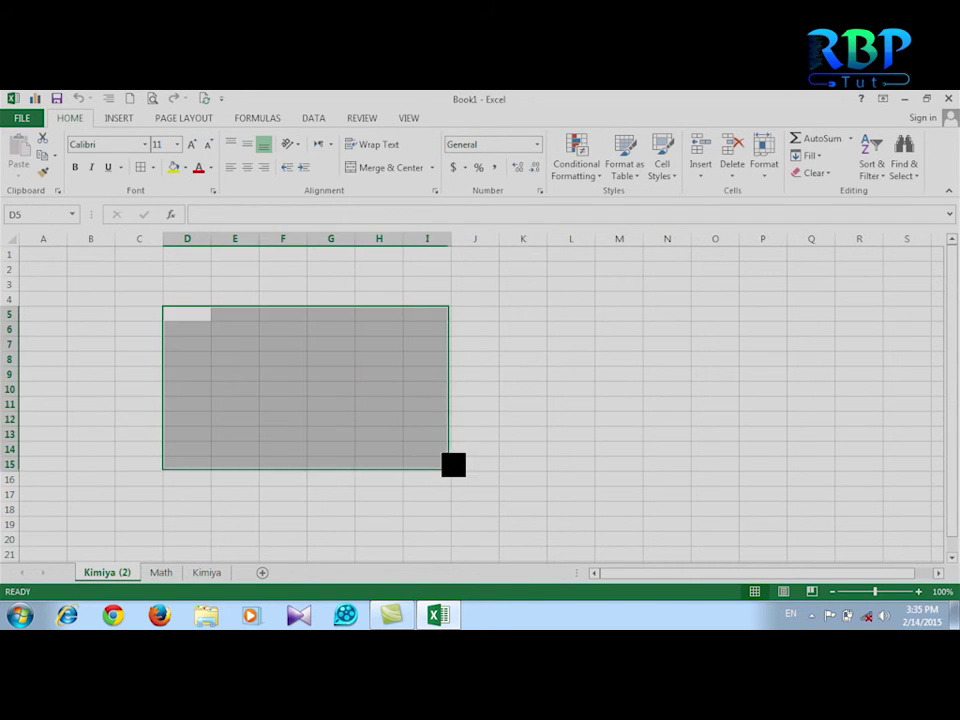
click(570, 373)
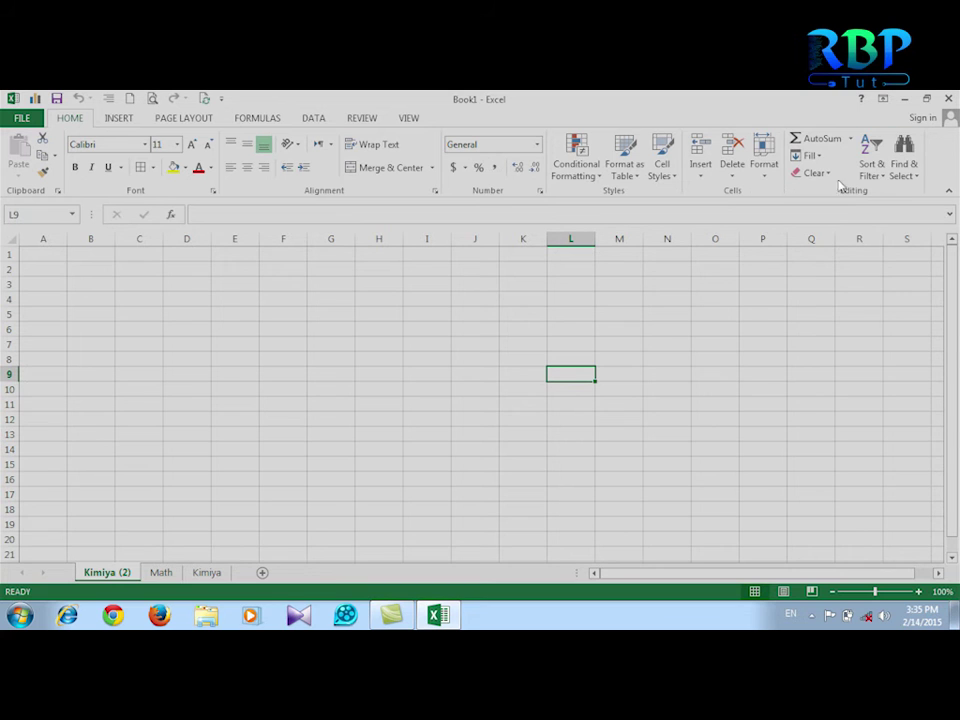
click(763, 165)
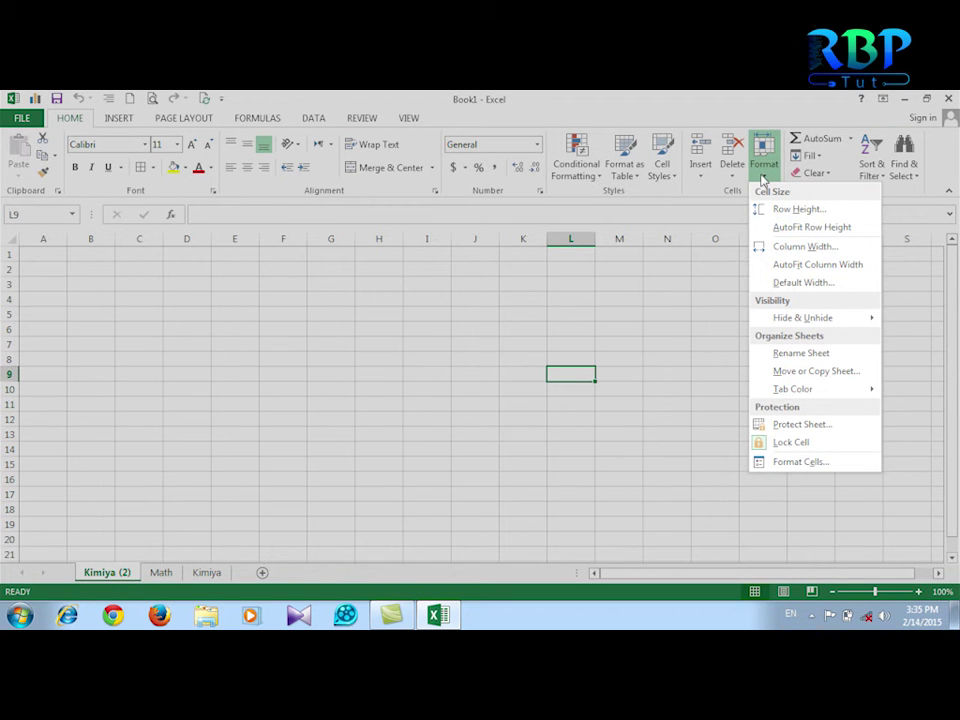
mouse_move(806, 390)
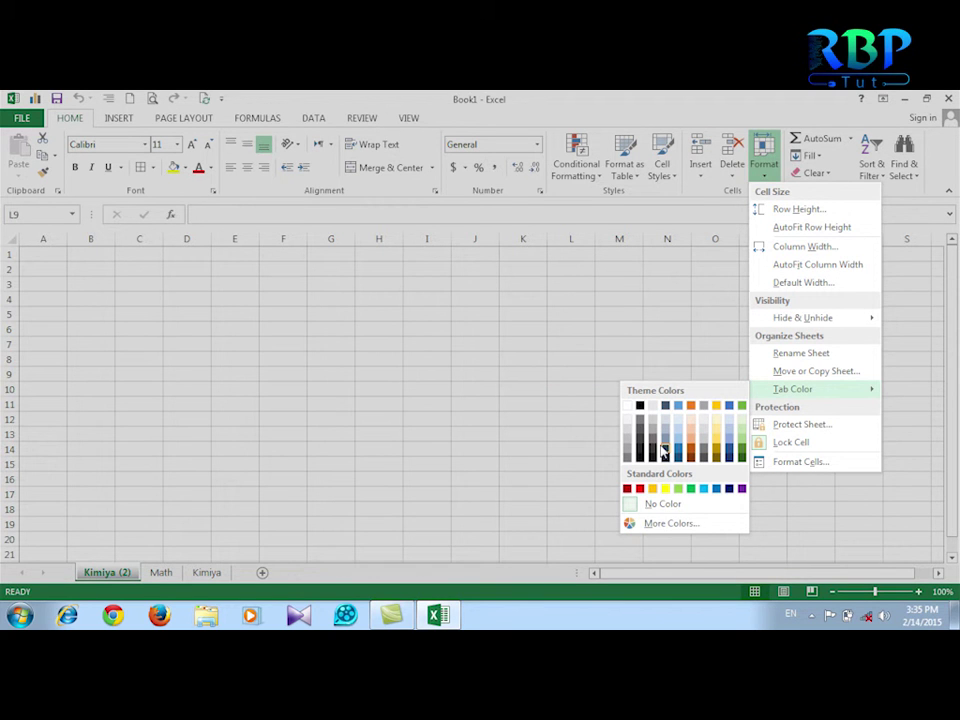
click(161, 572)
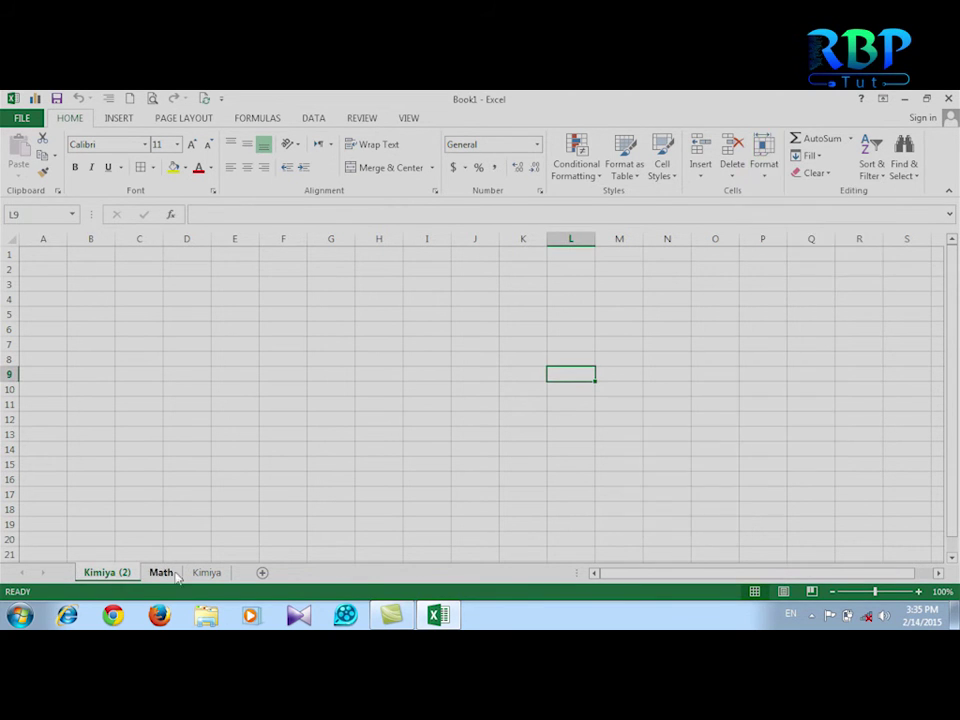
- Switch to the Kimiya sheet and colour its tab red
click(206, 572)
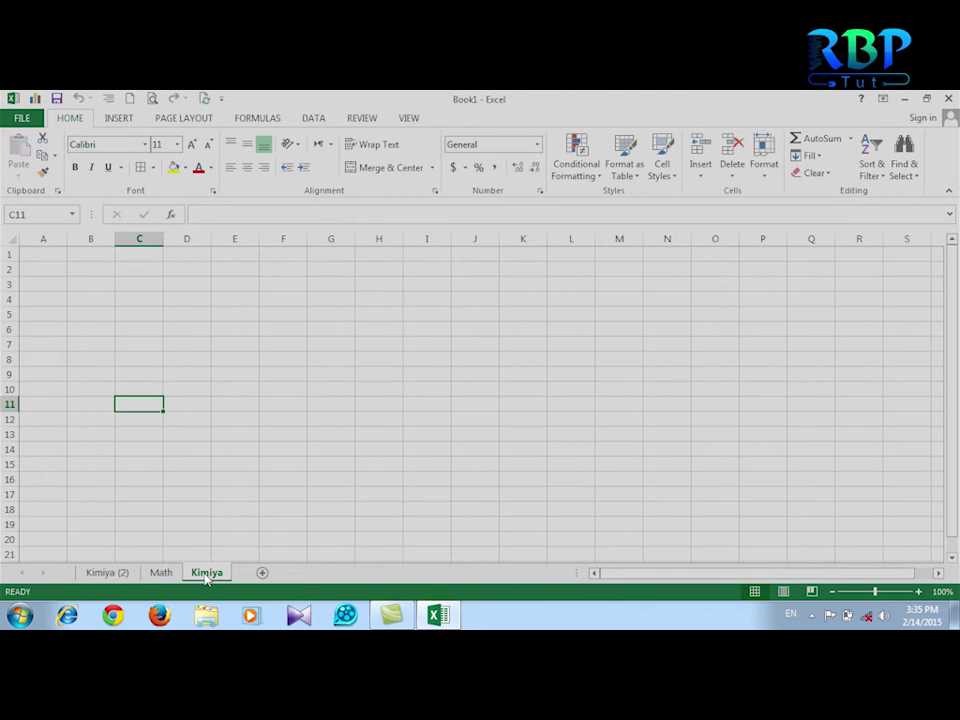
click(762, 176)
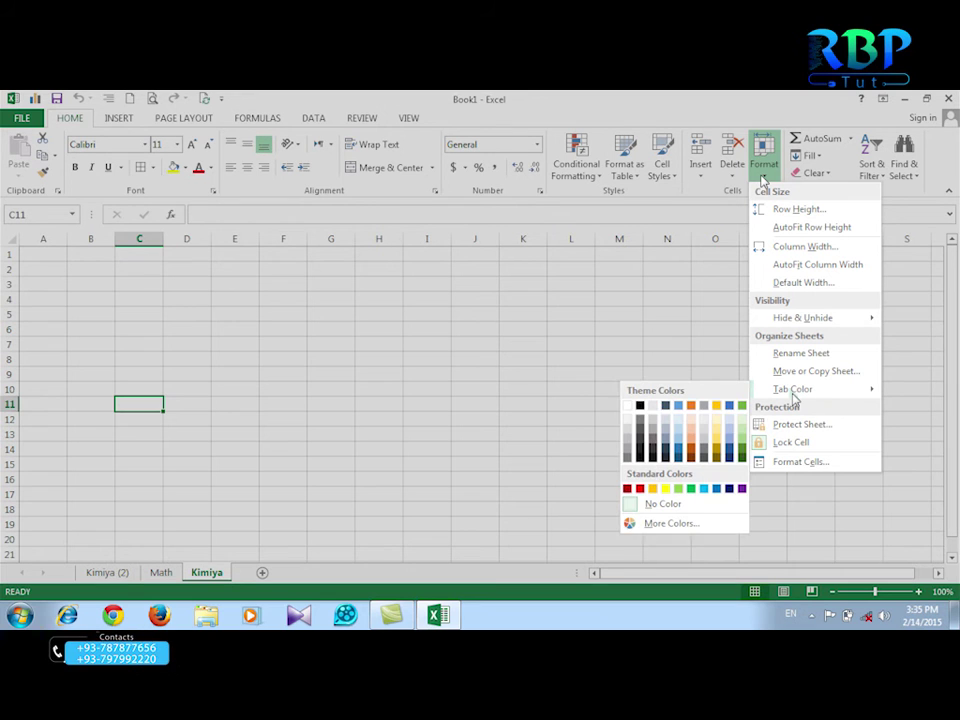
click(639, 489)
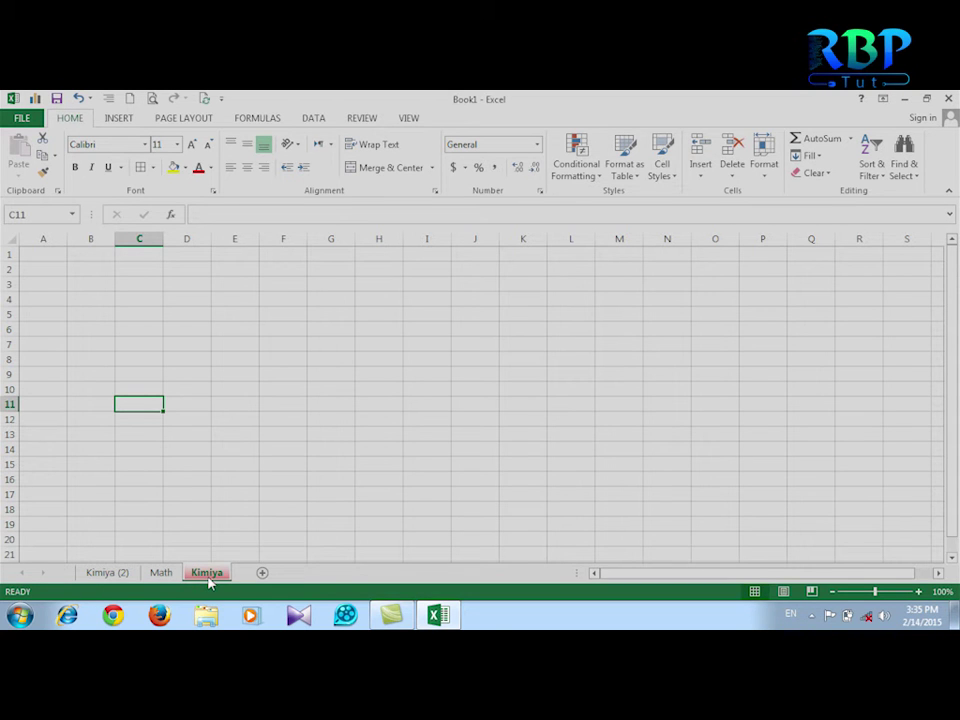
click(765, 172)
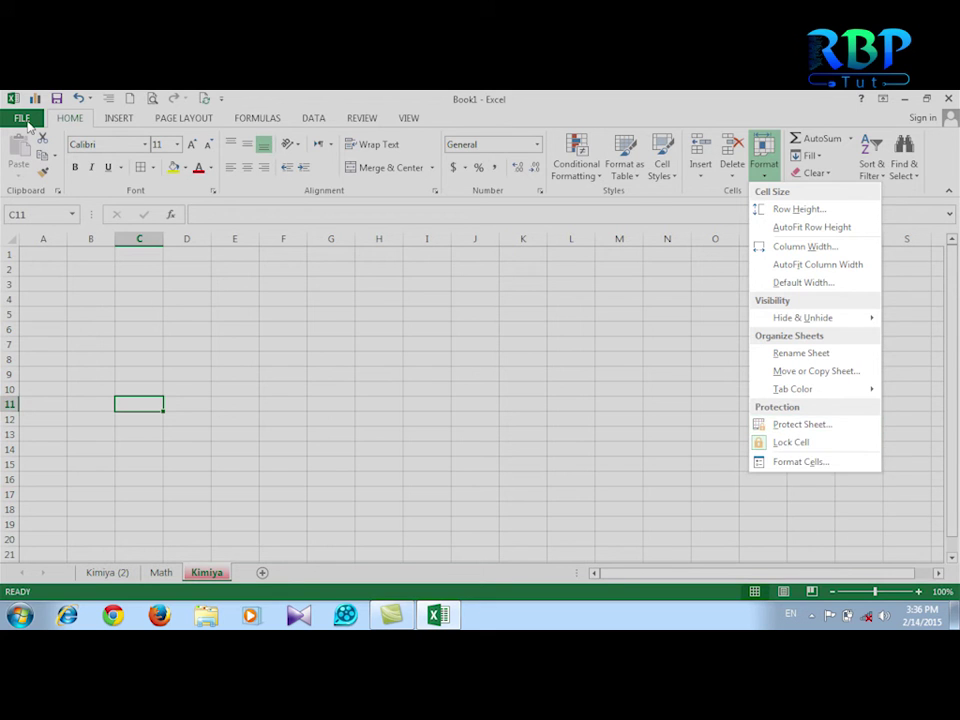
- Look at the workbook protection options on the File Info page, then return to the sheet
click(24, 118)
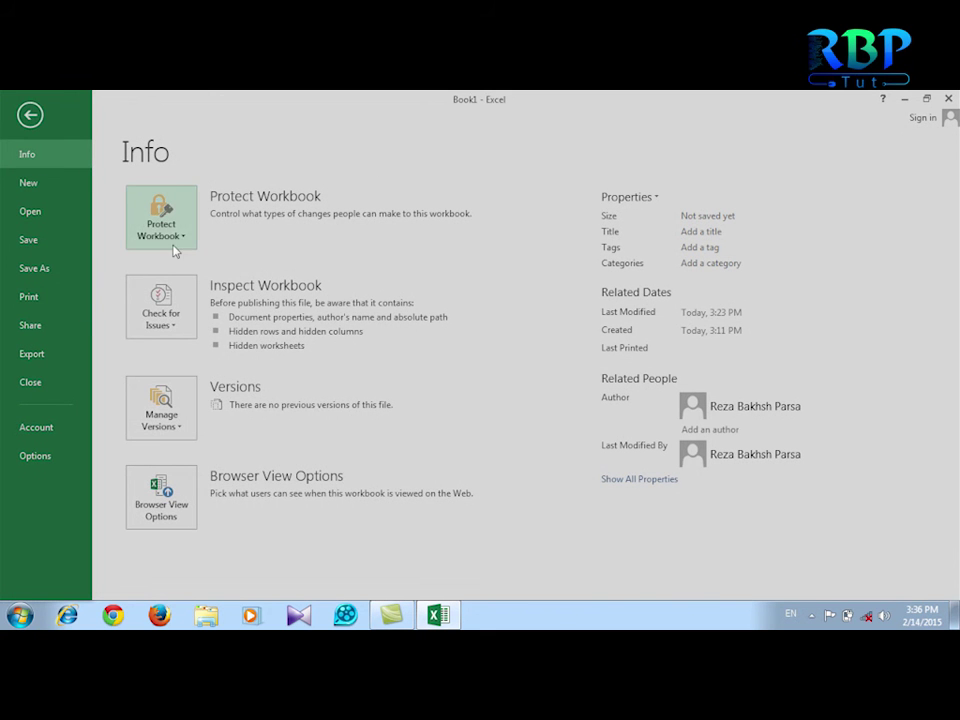
click(170, 236)
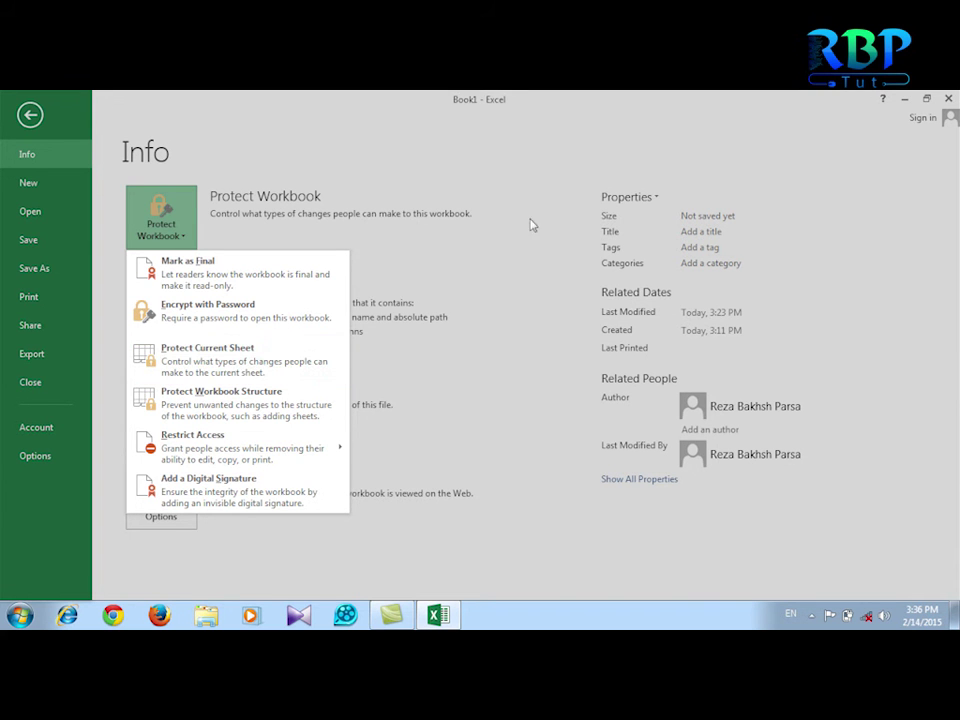
click(38, 118)
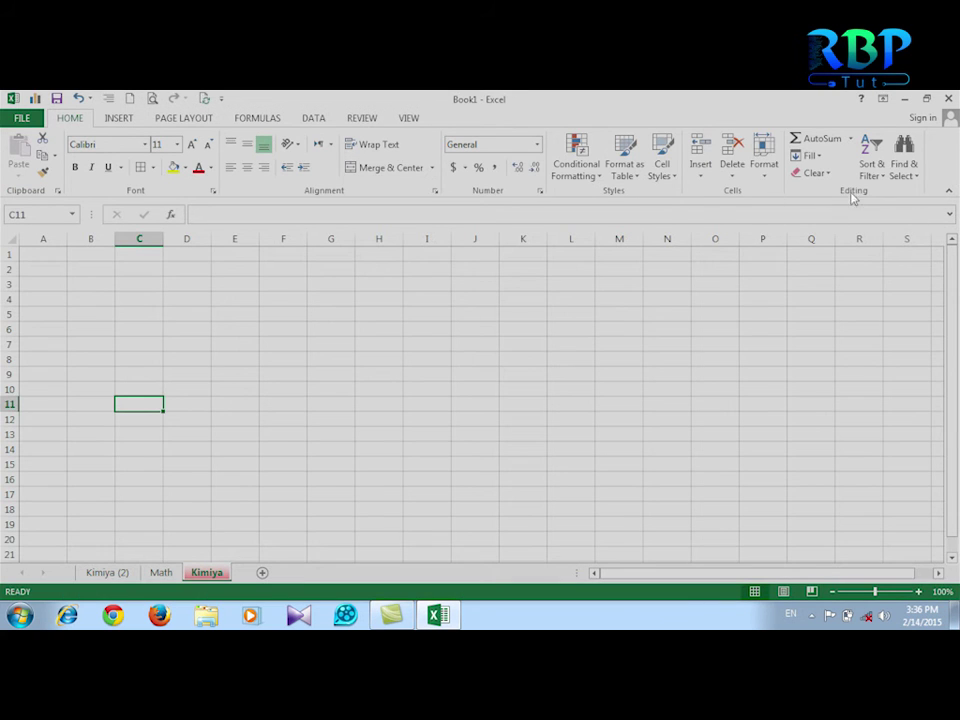
- Protect the Kimiya sheet with a password and confirm the password
click(764, 158)
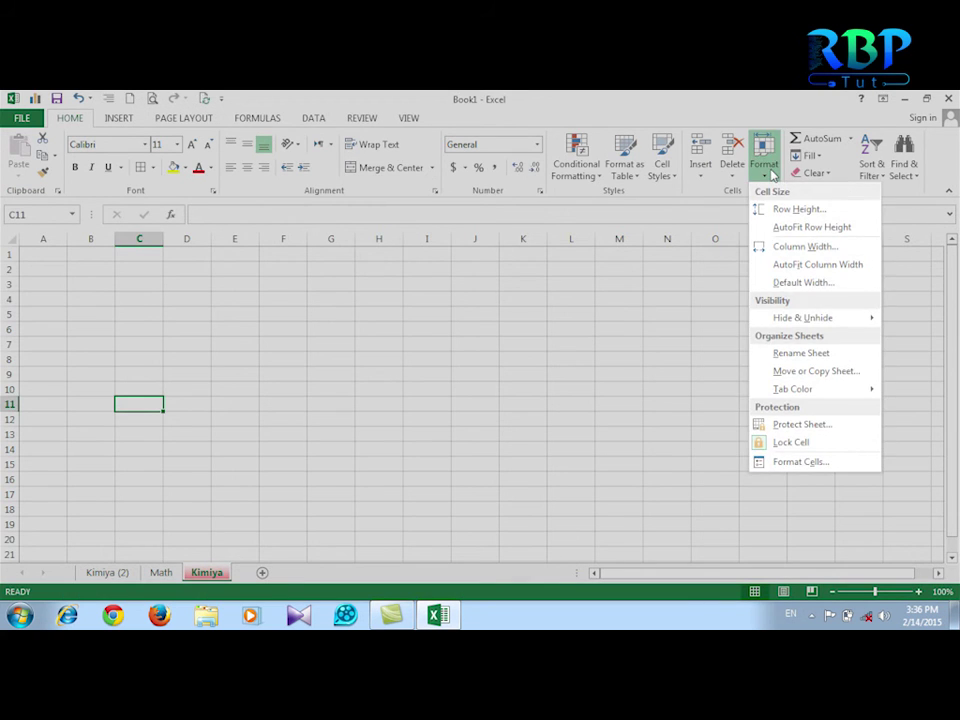
click(795, 425)
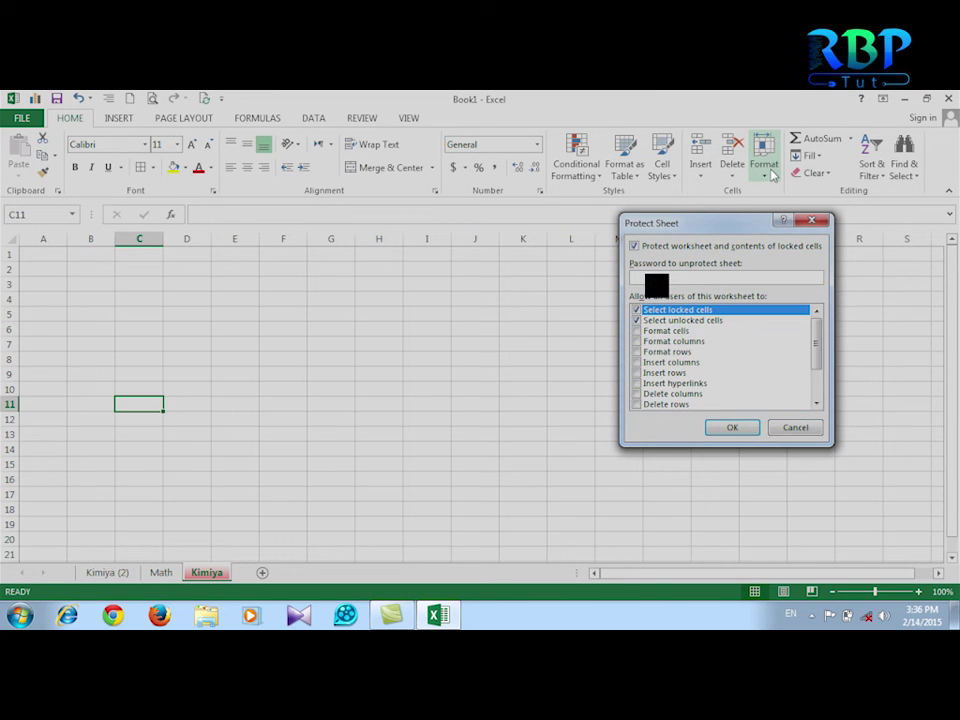
click(722, 428)
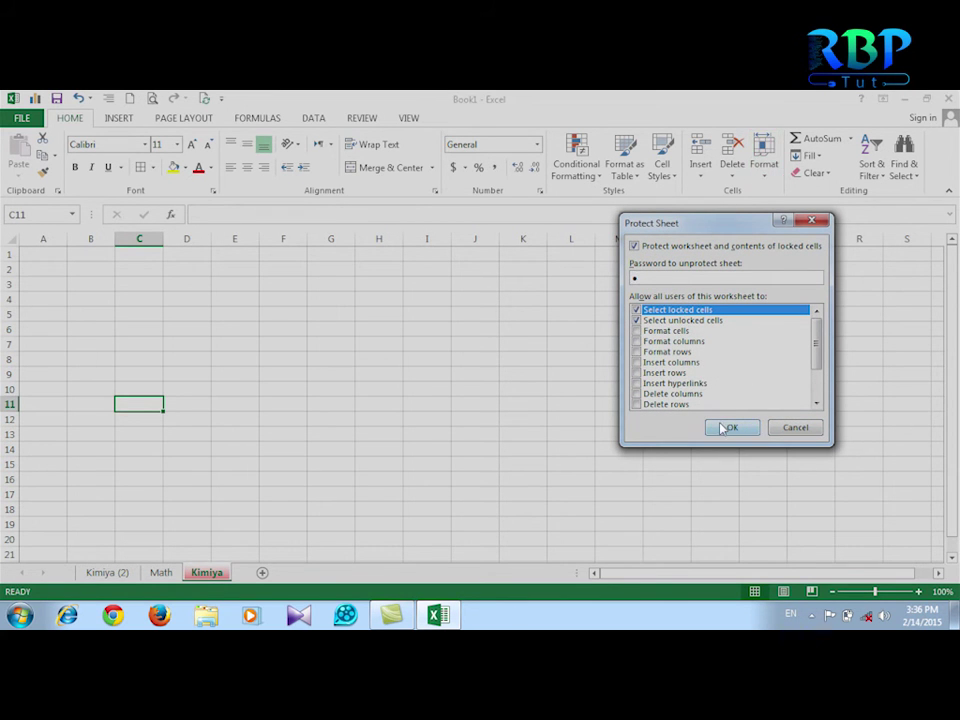
text(1)
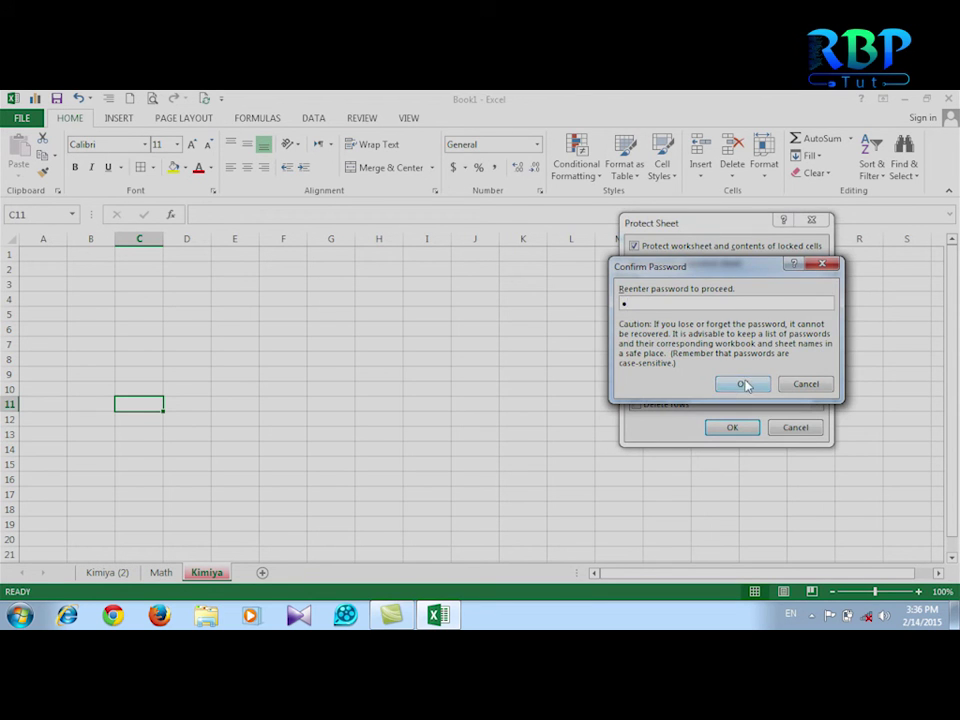
click(740, 384)
- Test the protection by trying to edit cells I9 and F7, then dismiss the warnings
click(411, 377)
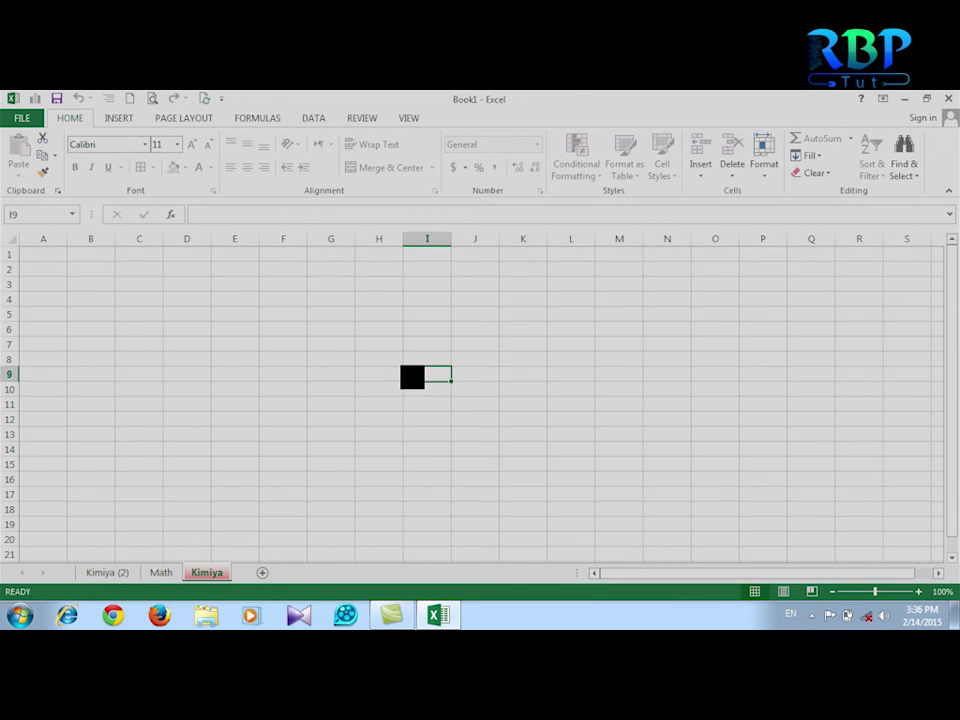
text(a)
click(482, 392)
double_click(302, 346)
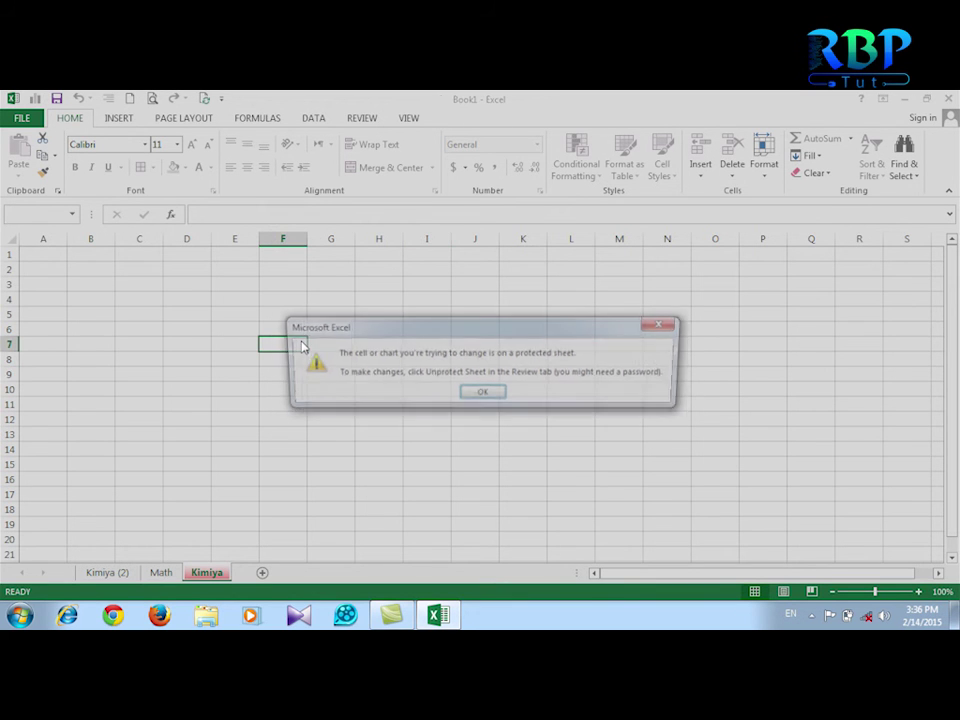
click(482, 393)
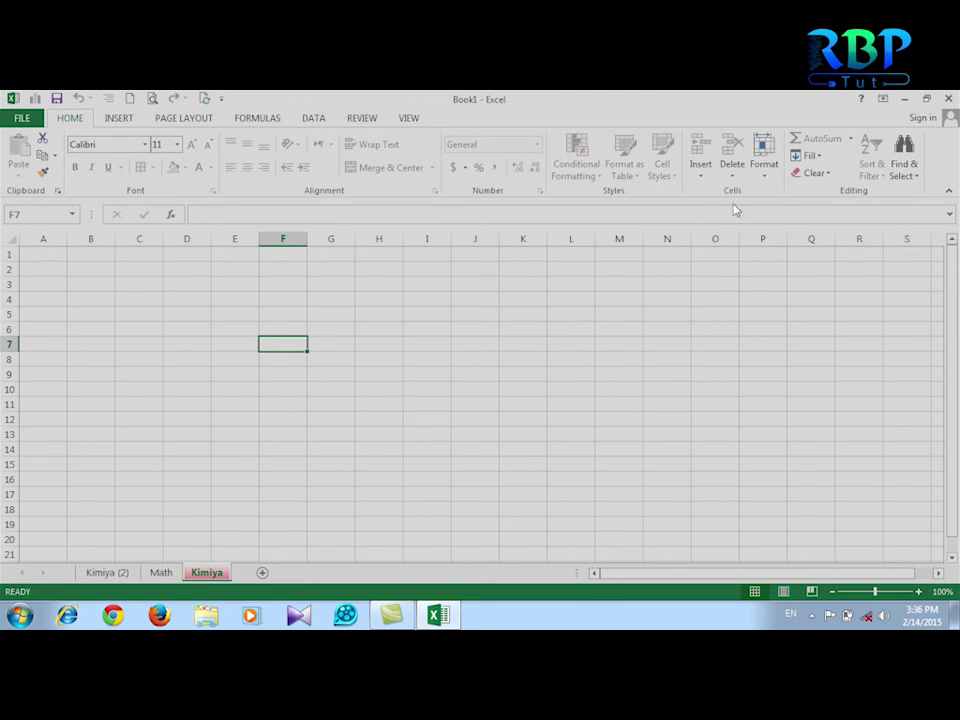
click(760, 172)
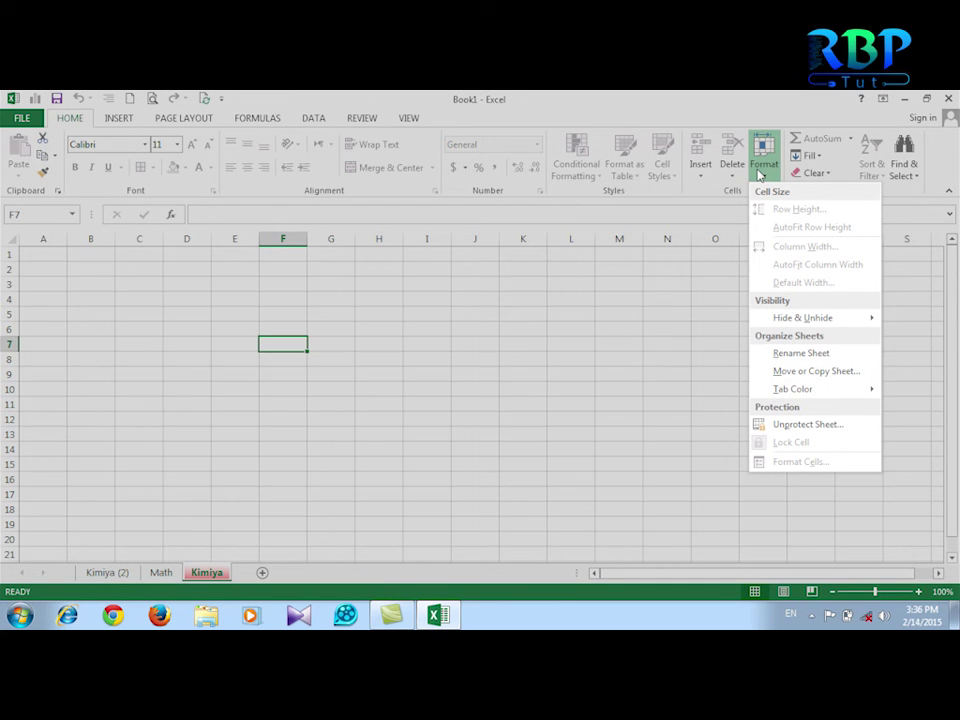
click(812, 428)
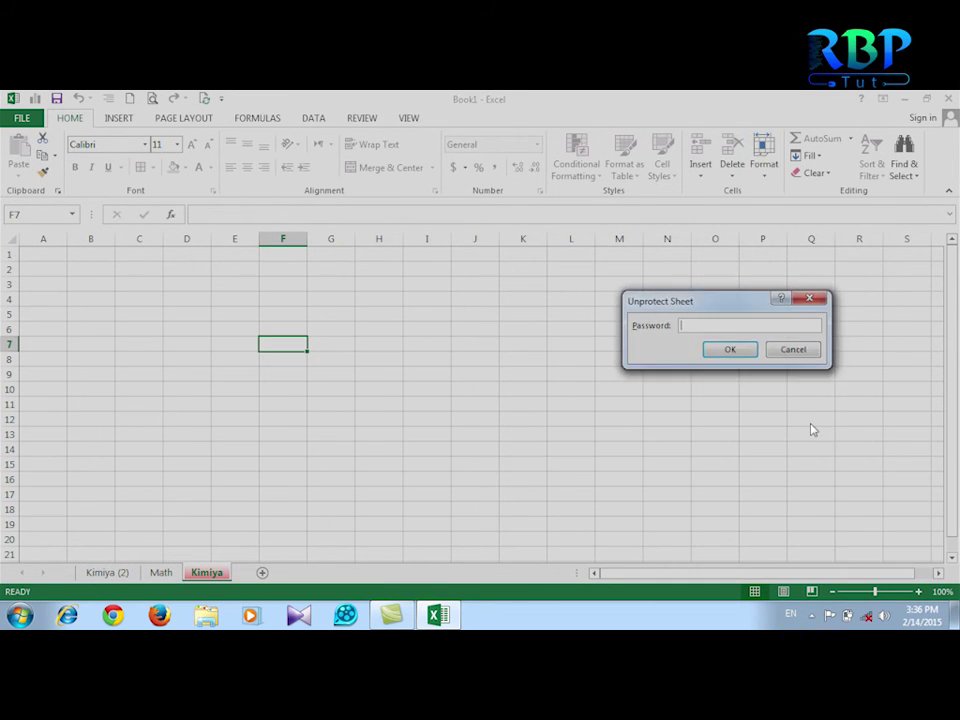
text(1)
click(730, 349)
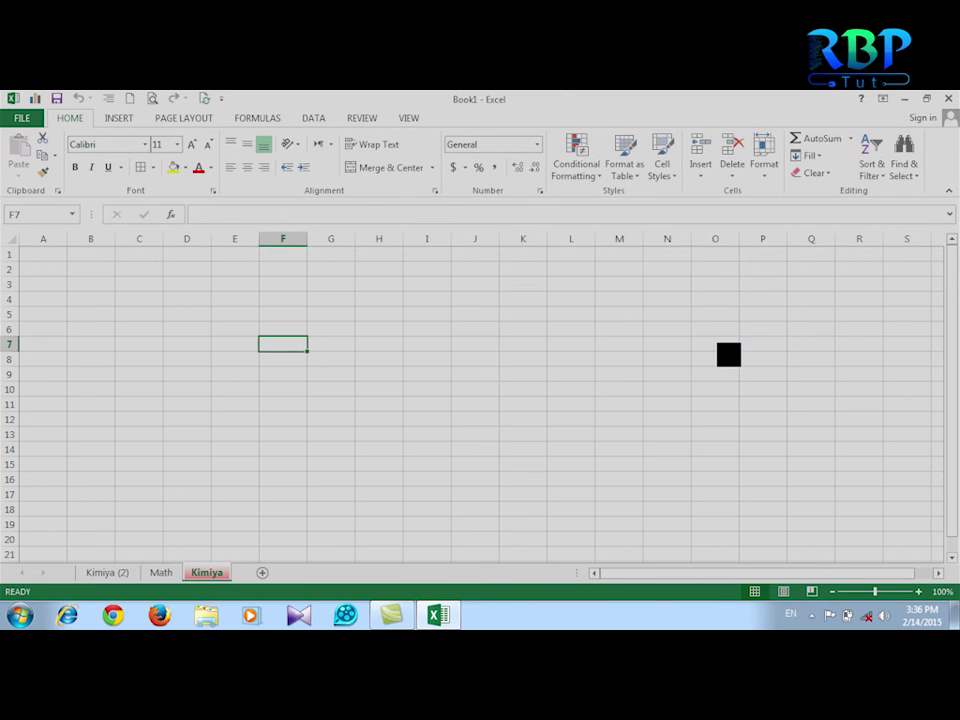
click(488, 436)
text(dfgb)
click(384, 375)
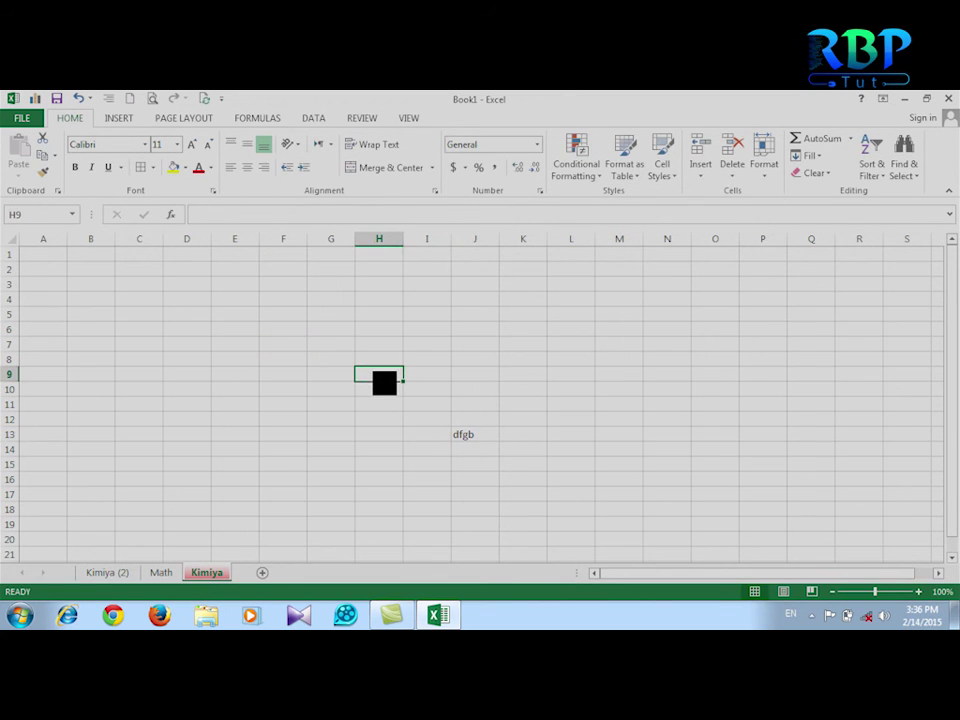
click(634, 345)
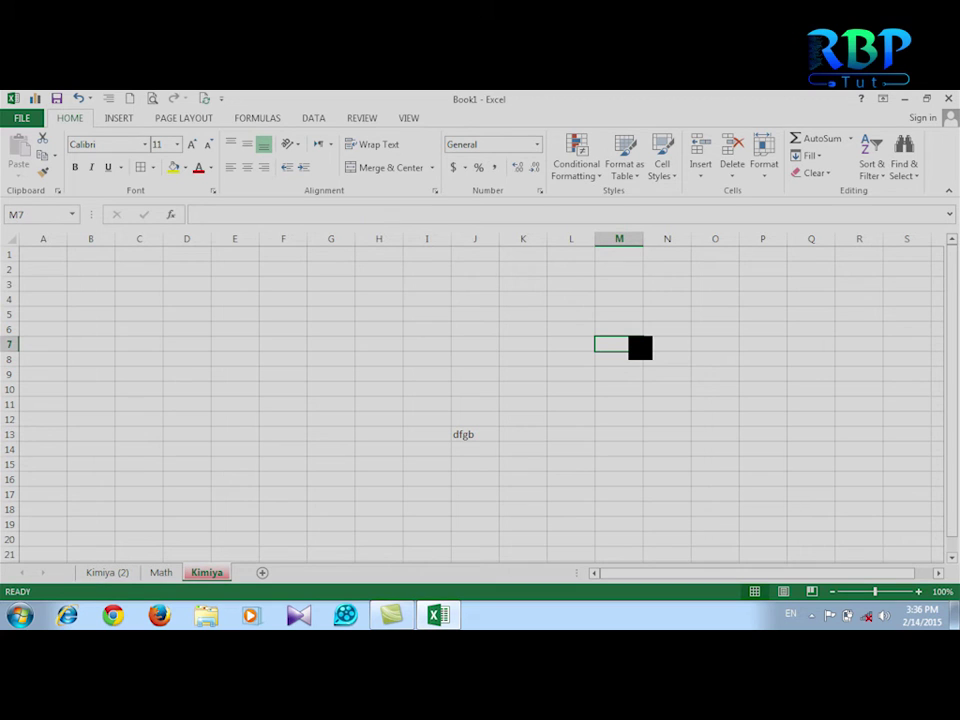
click(534, 450)
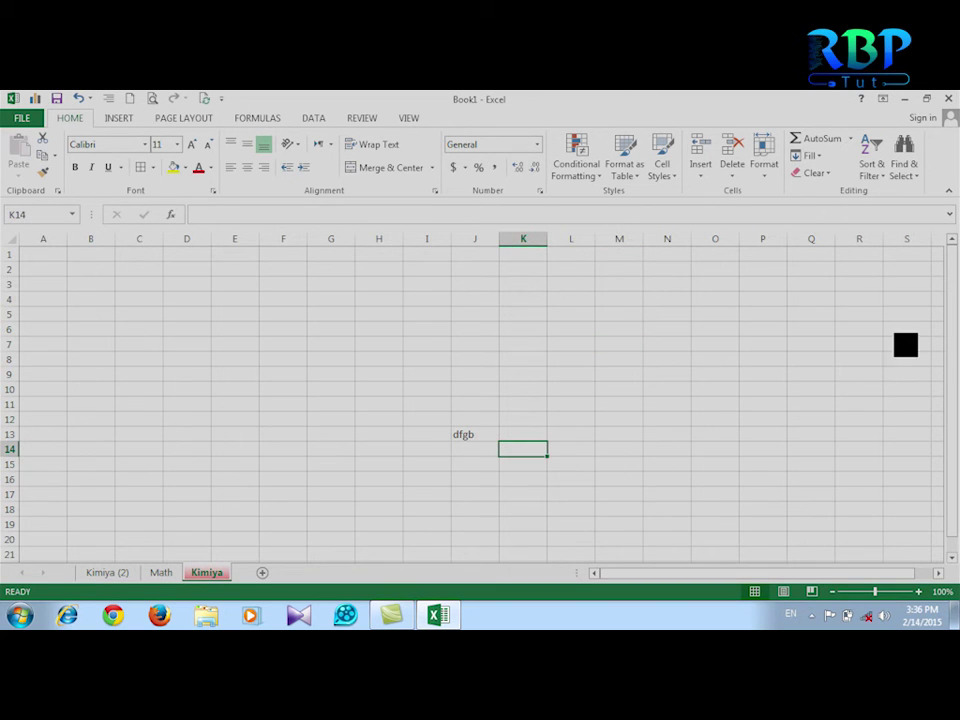
click(765, 180)
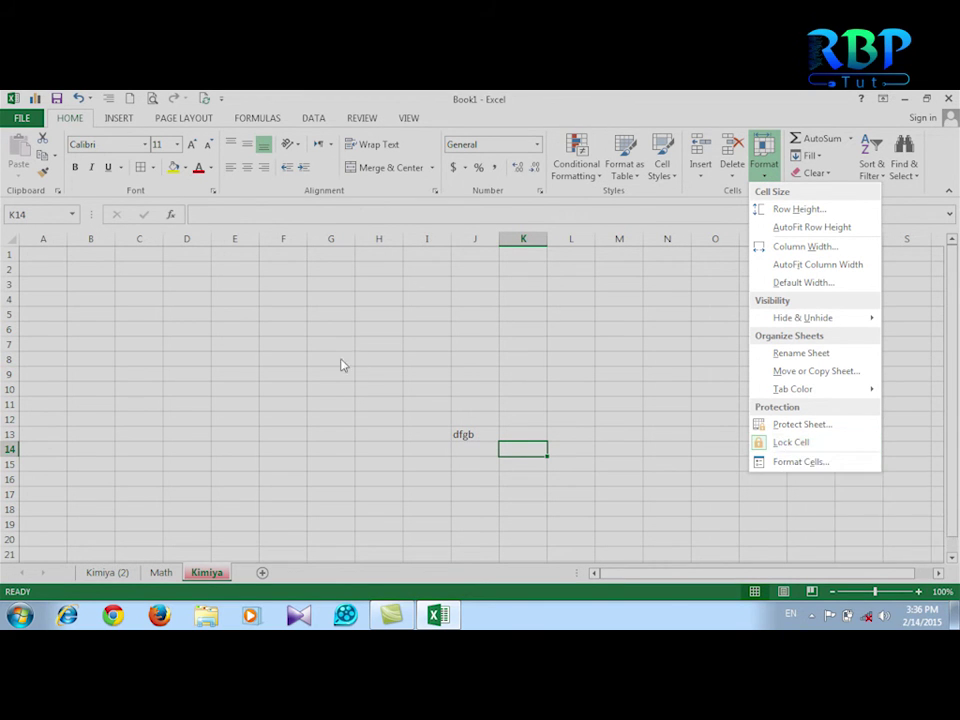
click(258, 270)
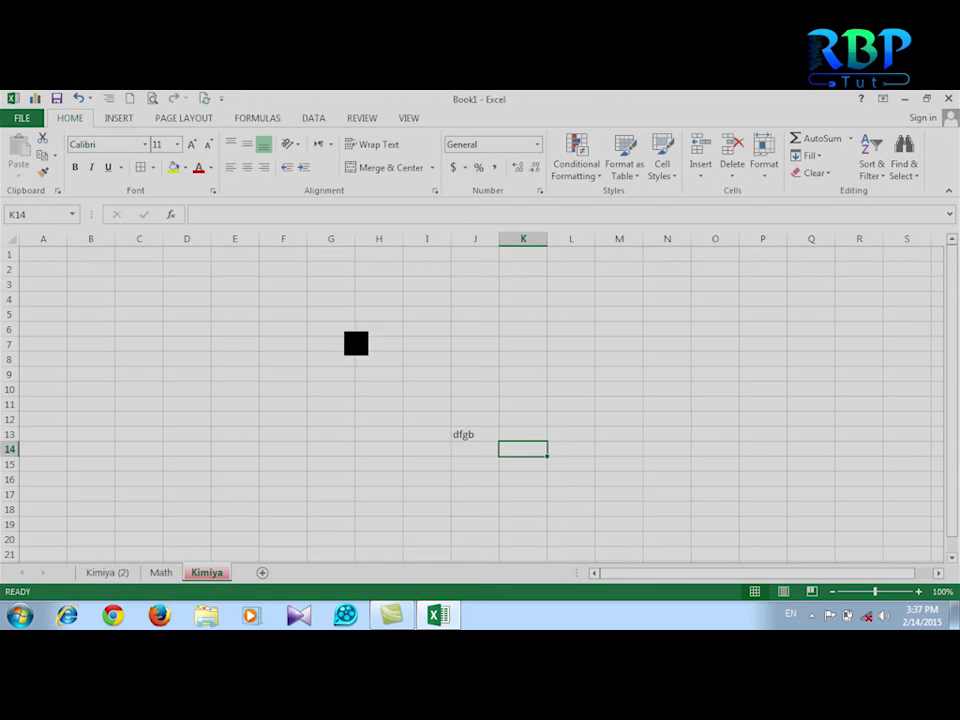
- In Format Cells for H8, browse the tabs to Protection and uncheck Locked
right_click(392, 360)
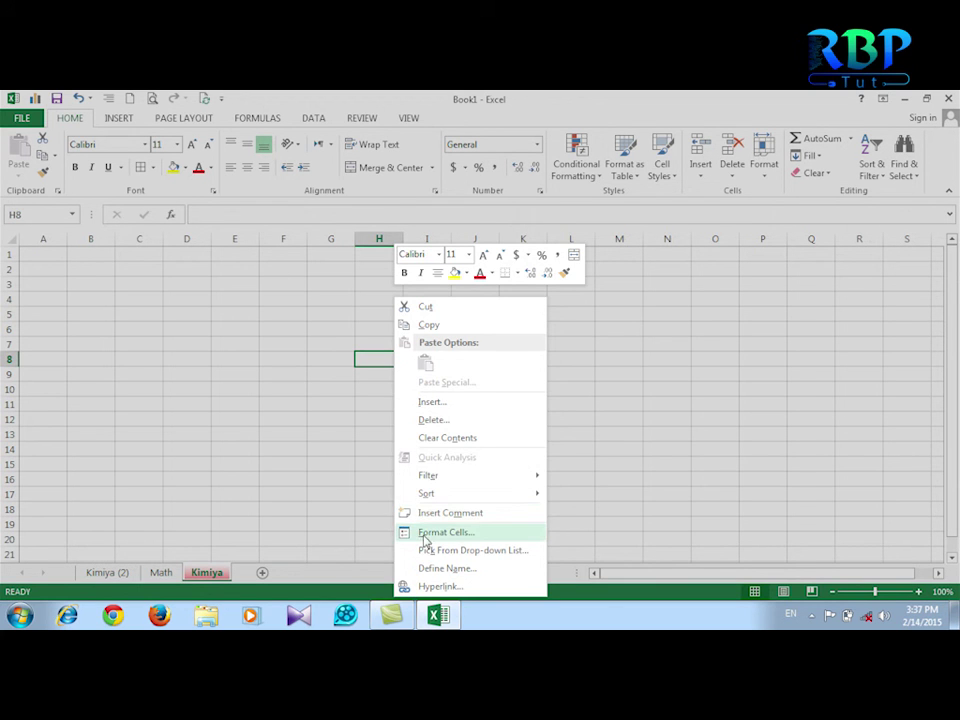
click(426, 533)
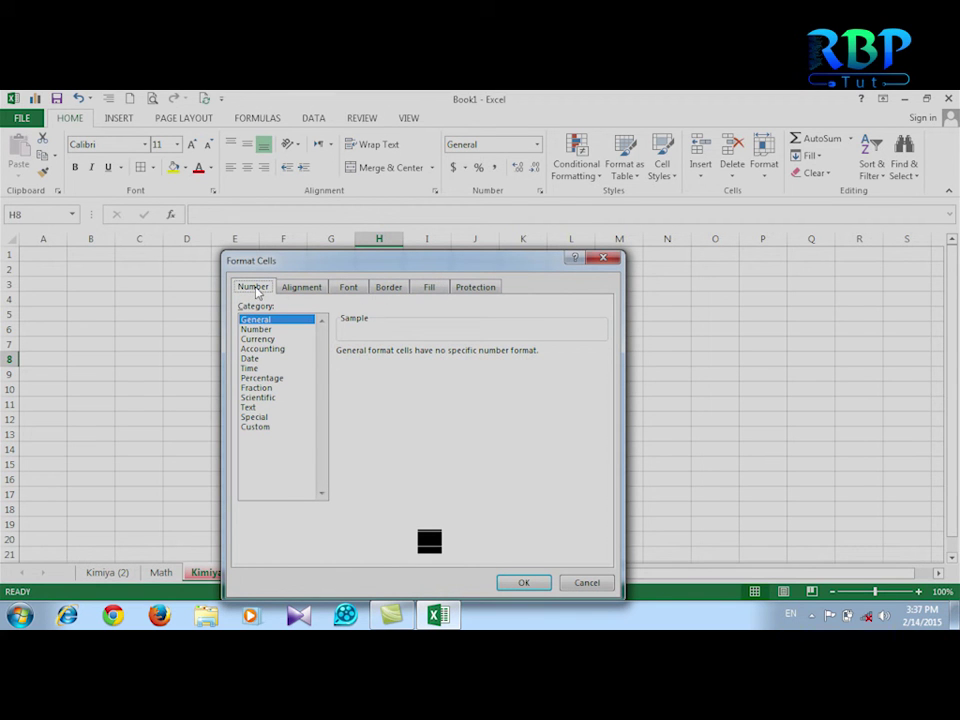
click(303, 289)
click(357, 290)
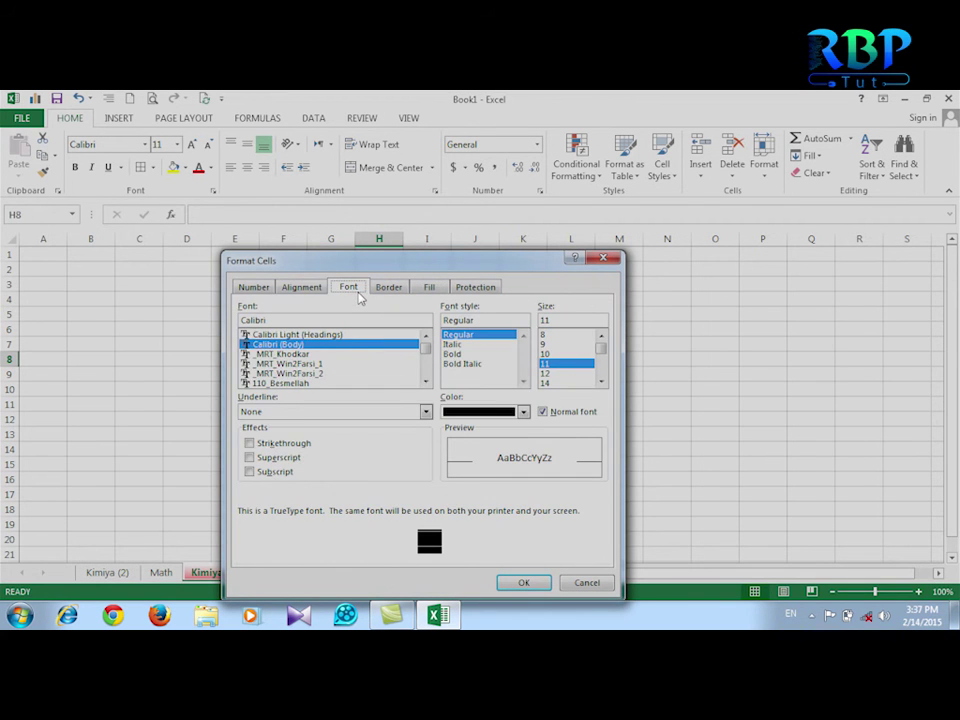
click(382, 292)
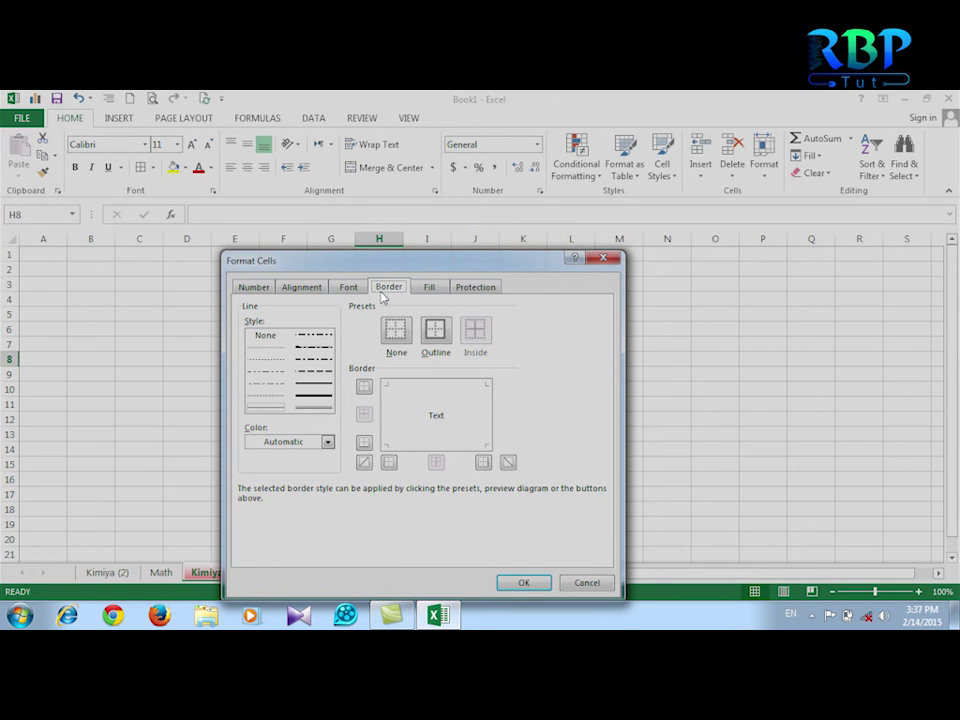
click(431, 290)
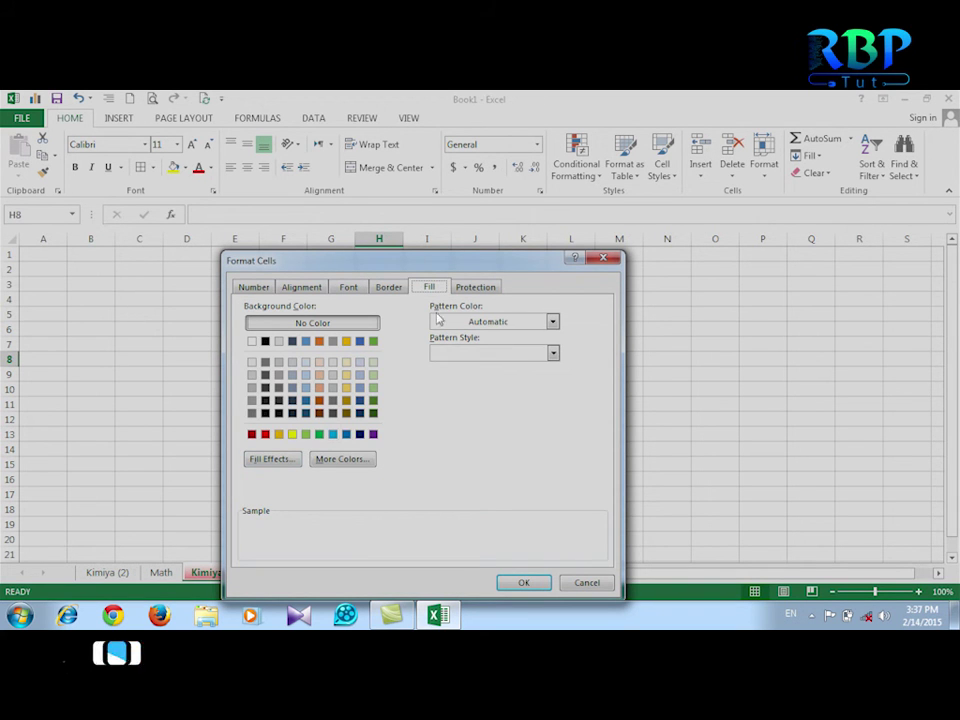
click(476, 288)
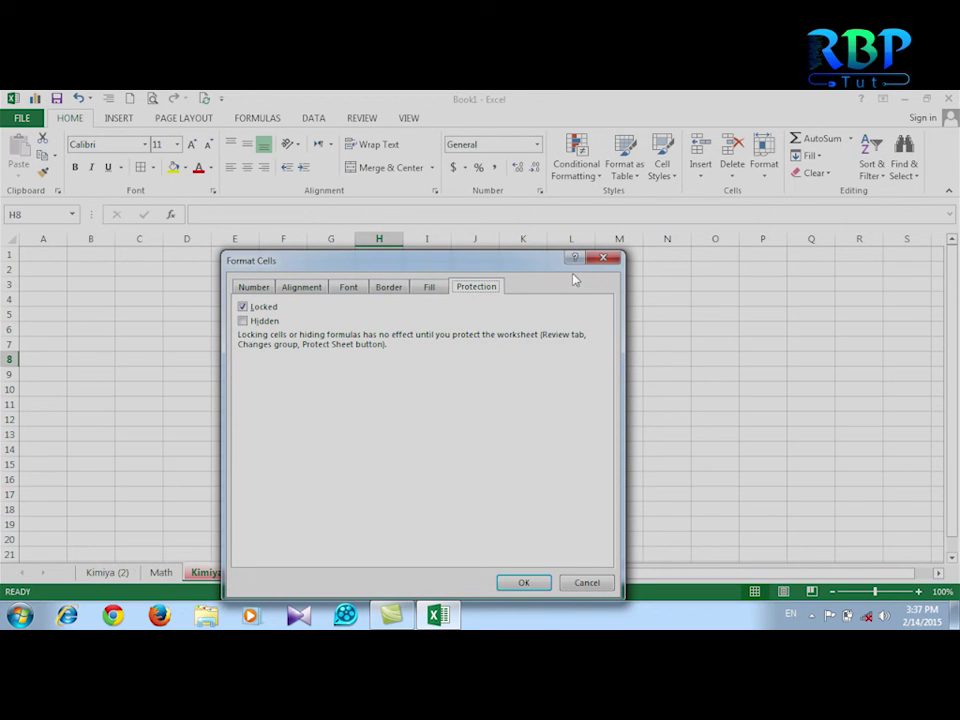
click(242, 307)
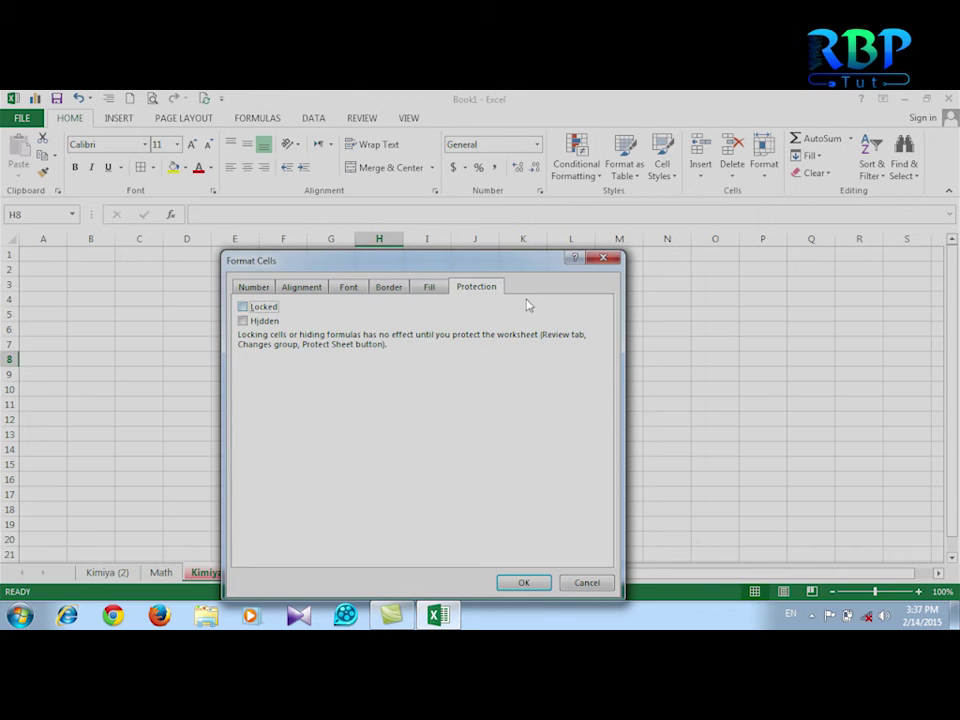
- Confirm H8's unlocked setting and fill J4:O9 with 'parsa' all at once
click(523, 583)
drag(474, 300, 742, 378)
text(parsa)
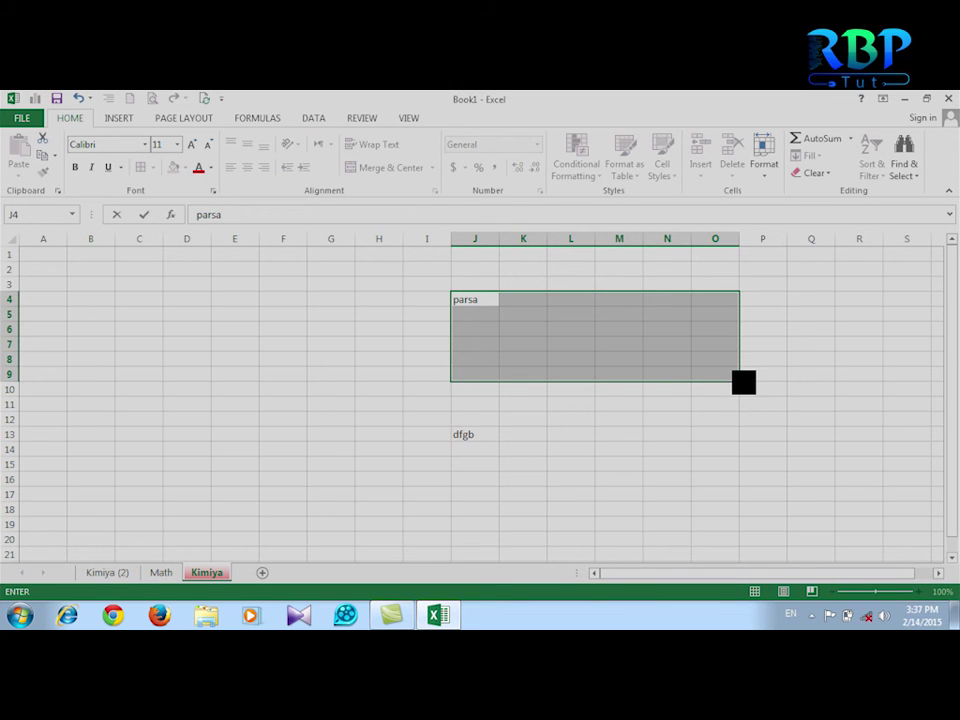
key(ctrl+Return)
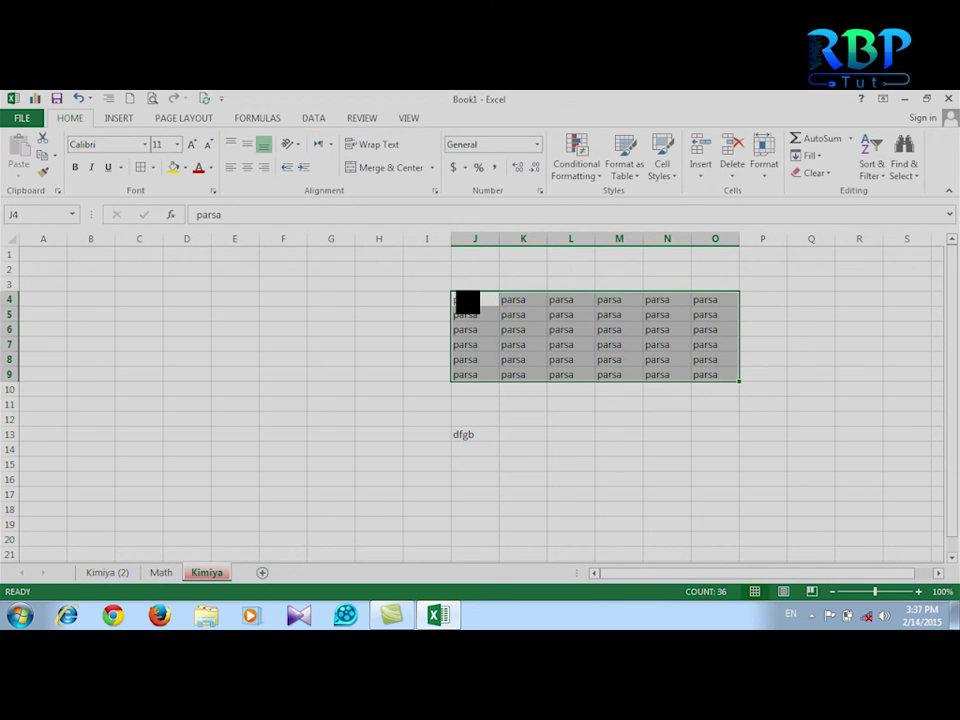
- Format J4:O9 as a table with headers Column1–Column6
click(627, 170)
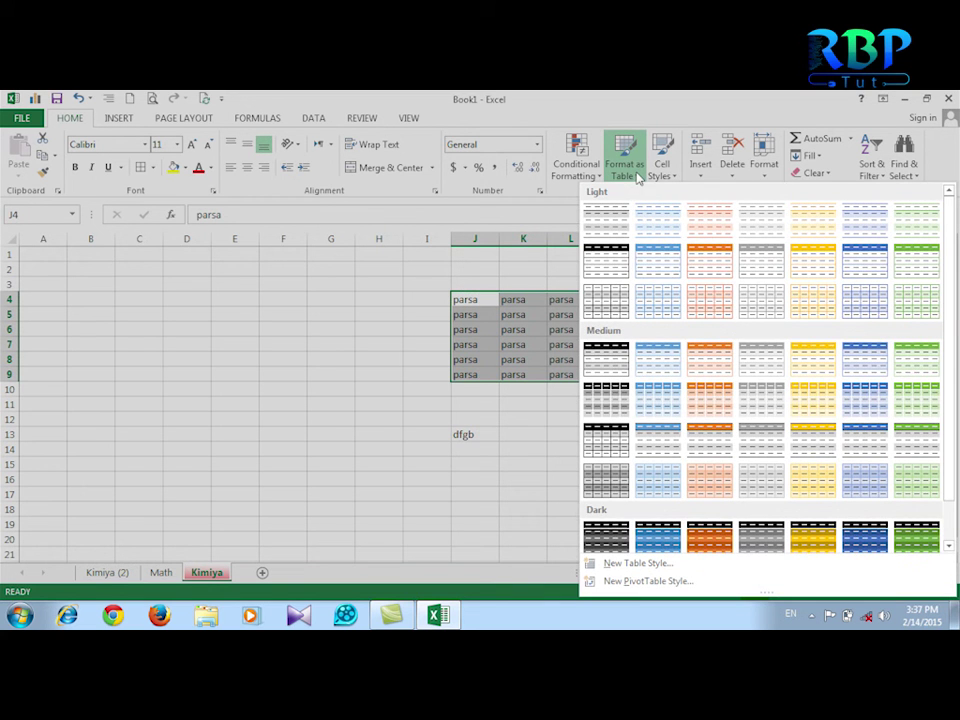
click(609, 272)
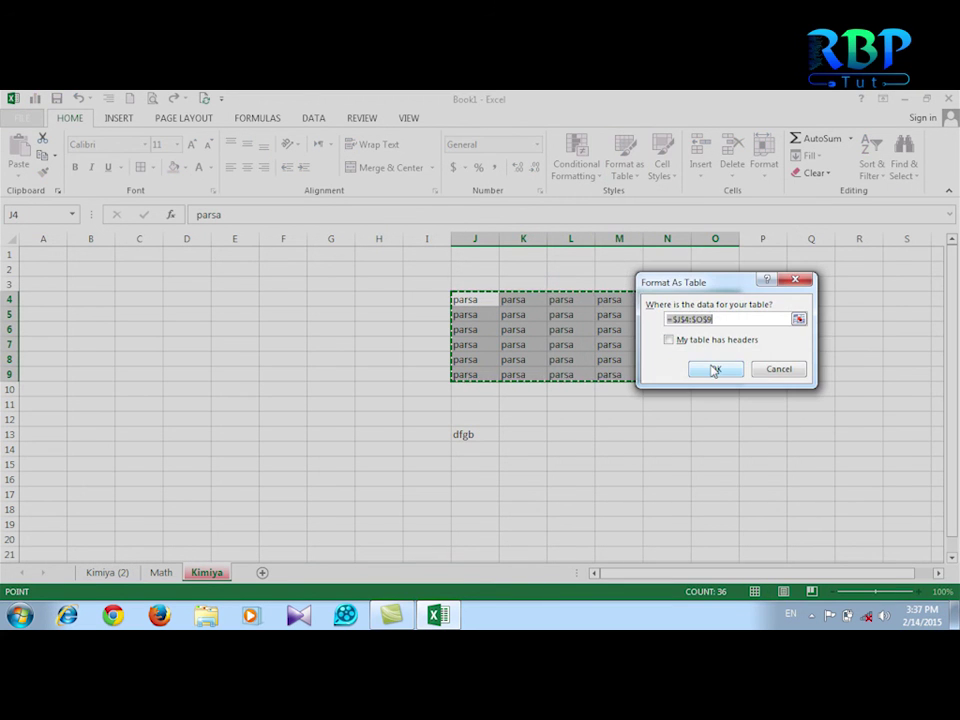
click(713, 367)
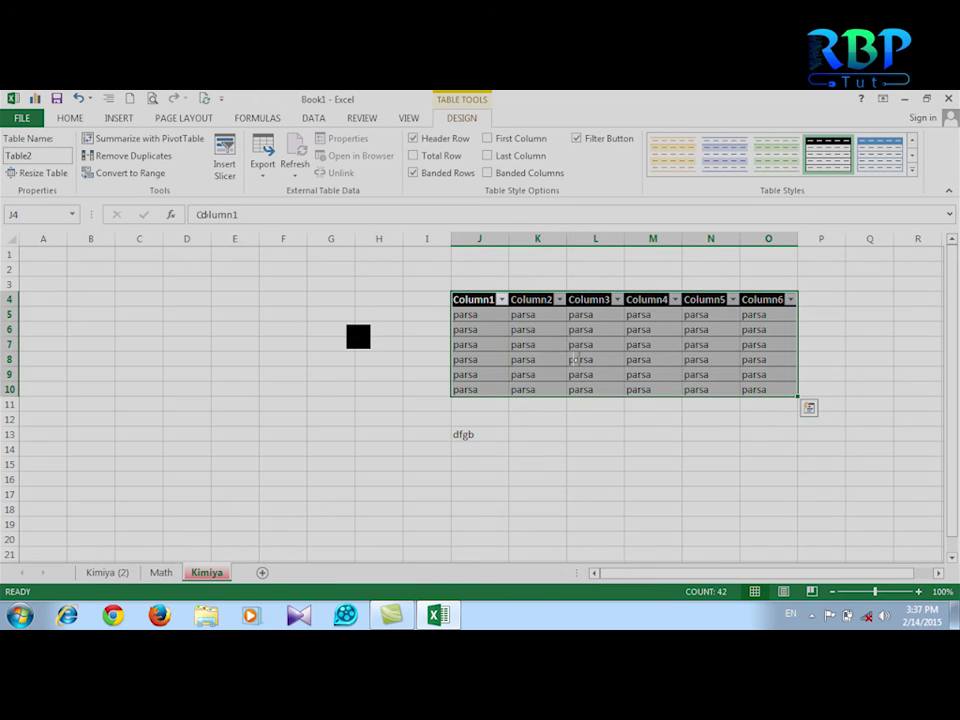
- Change J13 to 'asc', then open cell H9's Protection settings
click(479, 434)
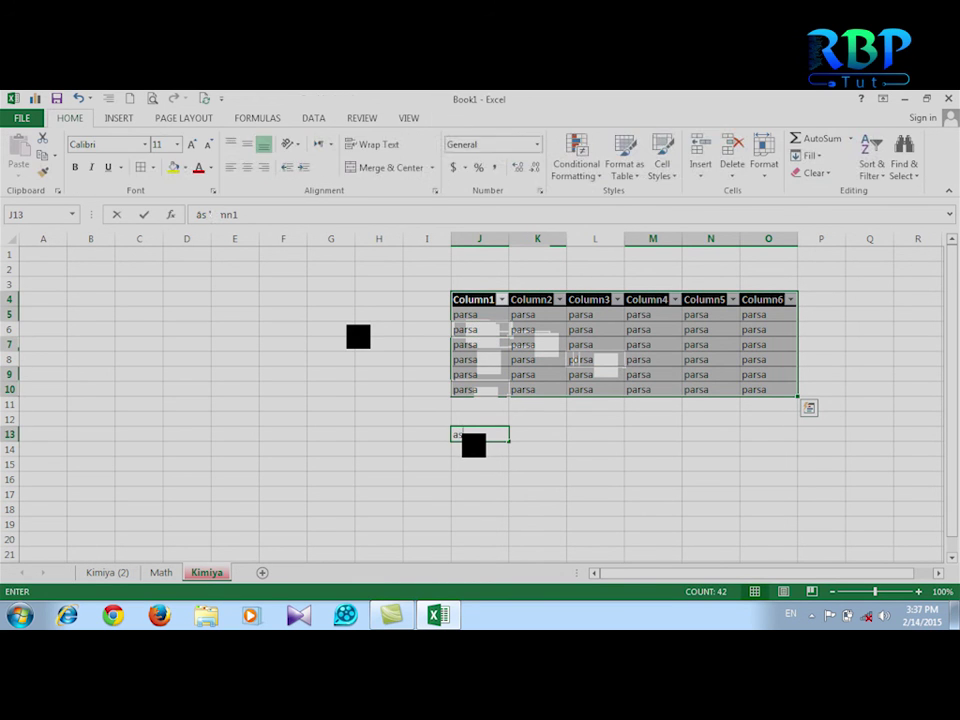
text(asc)
click(331, 419)
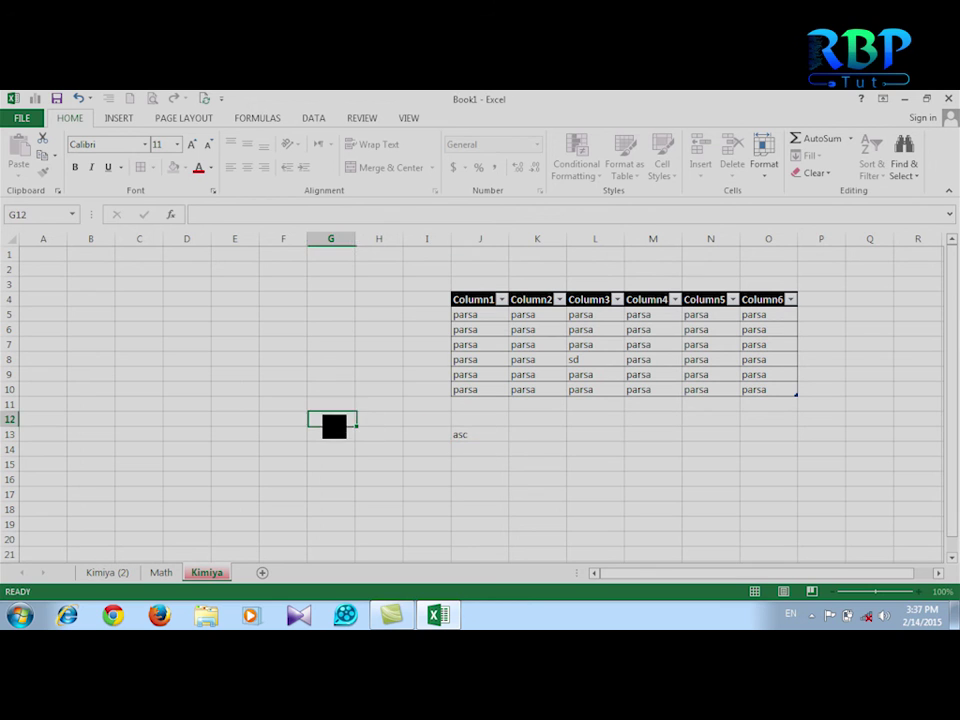
right_click(380, 374)
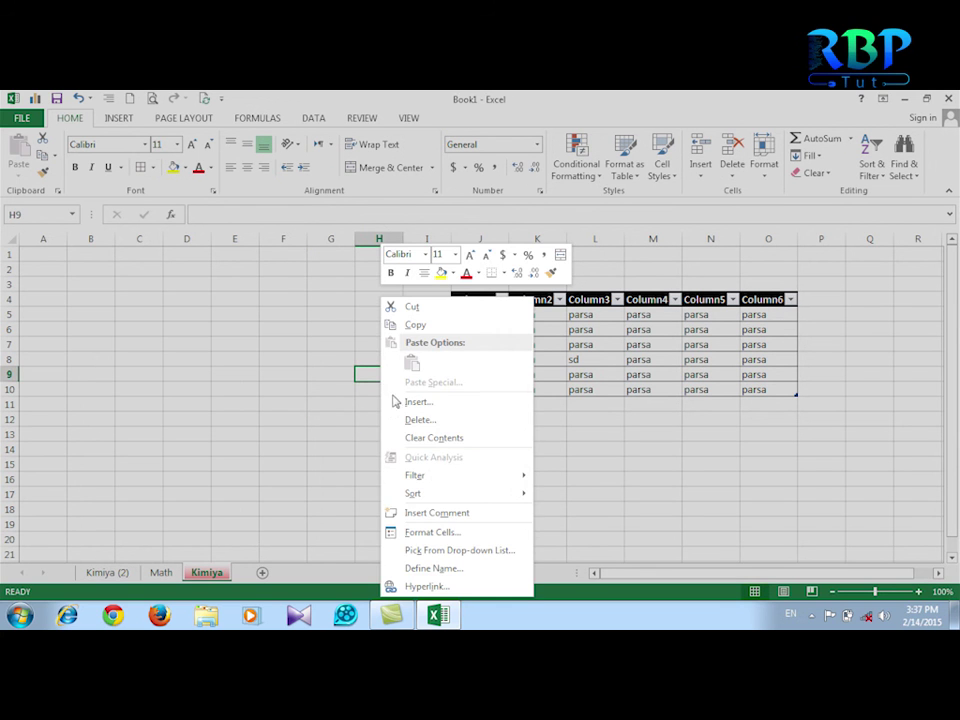
click(407, 531)
click(468, 288)
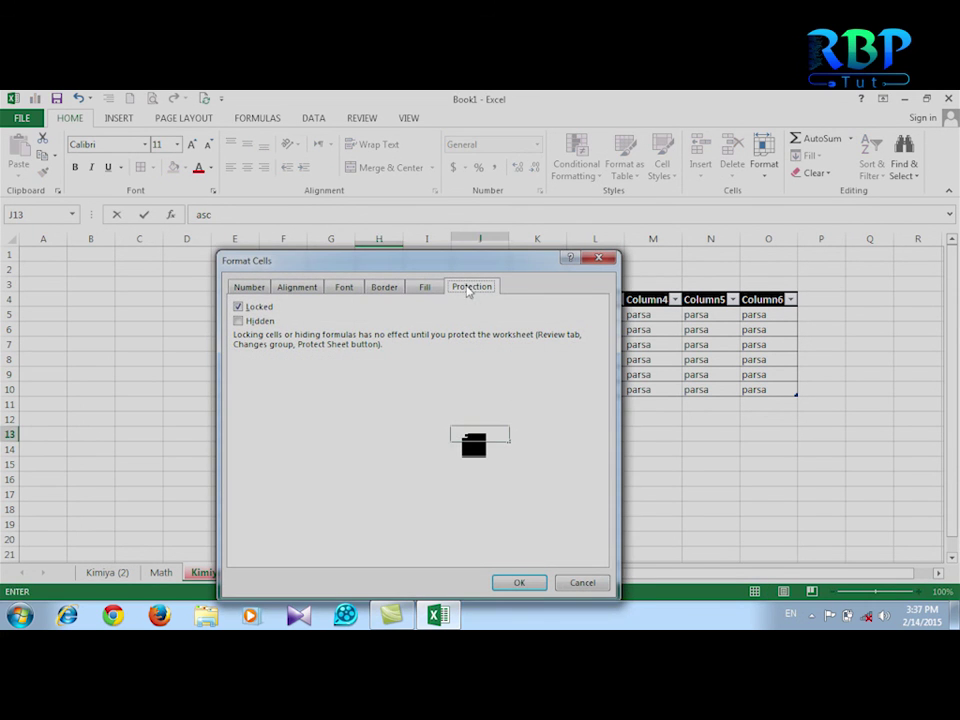
- Unlock cell H9, then protect the Kimiya sheet with a confirmed password
click(240, 311)
click(519, 583)
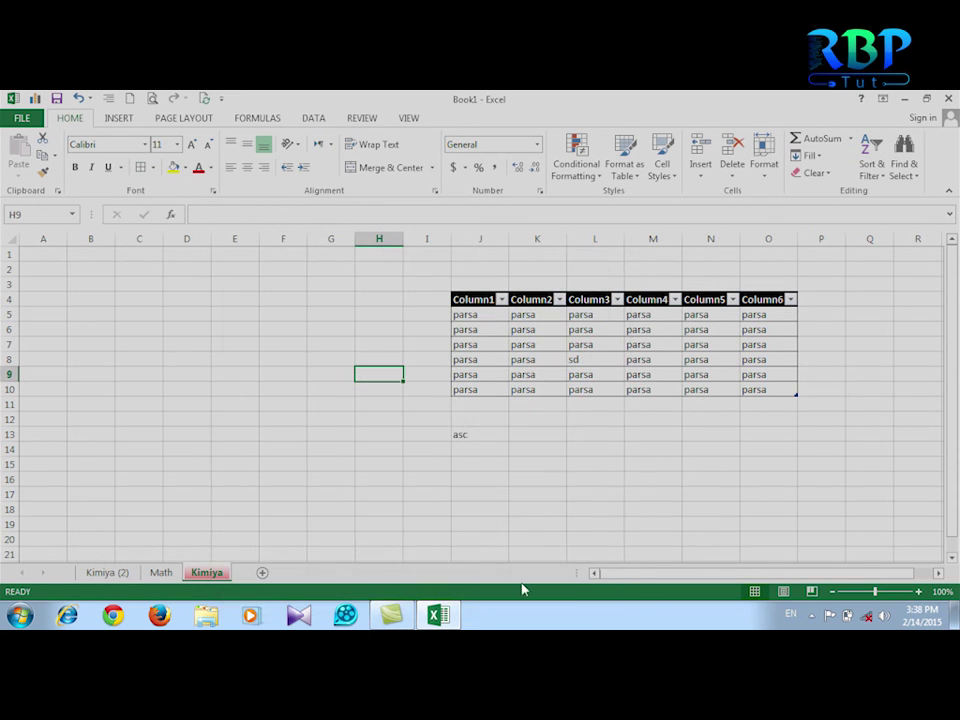
click(769, 176)
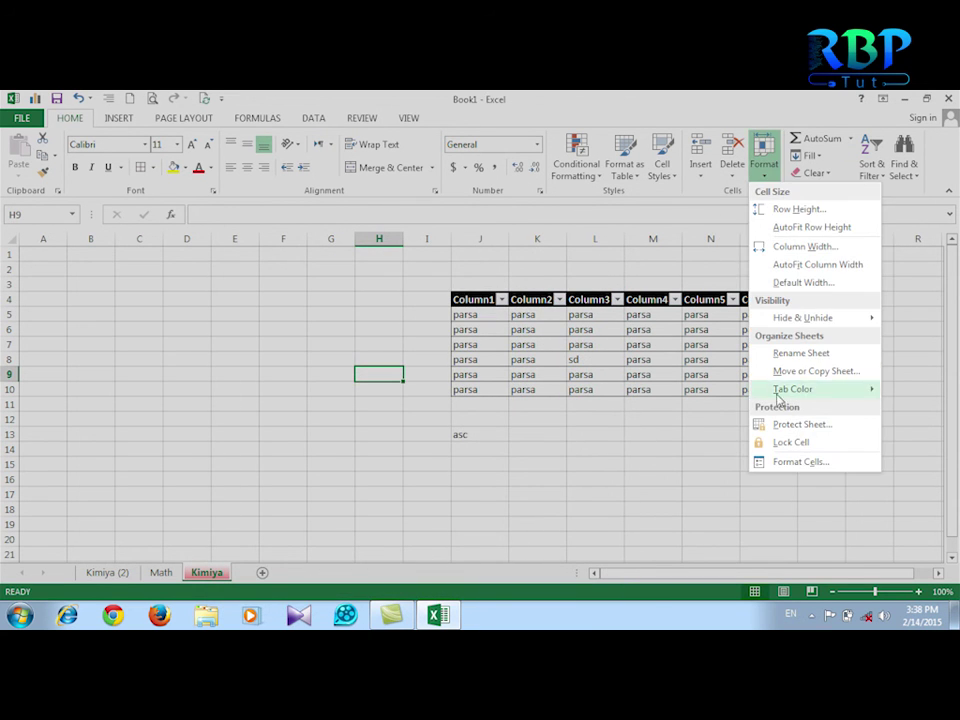
key(p)
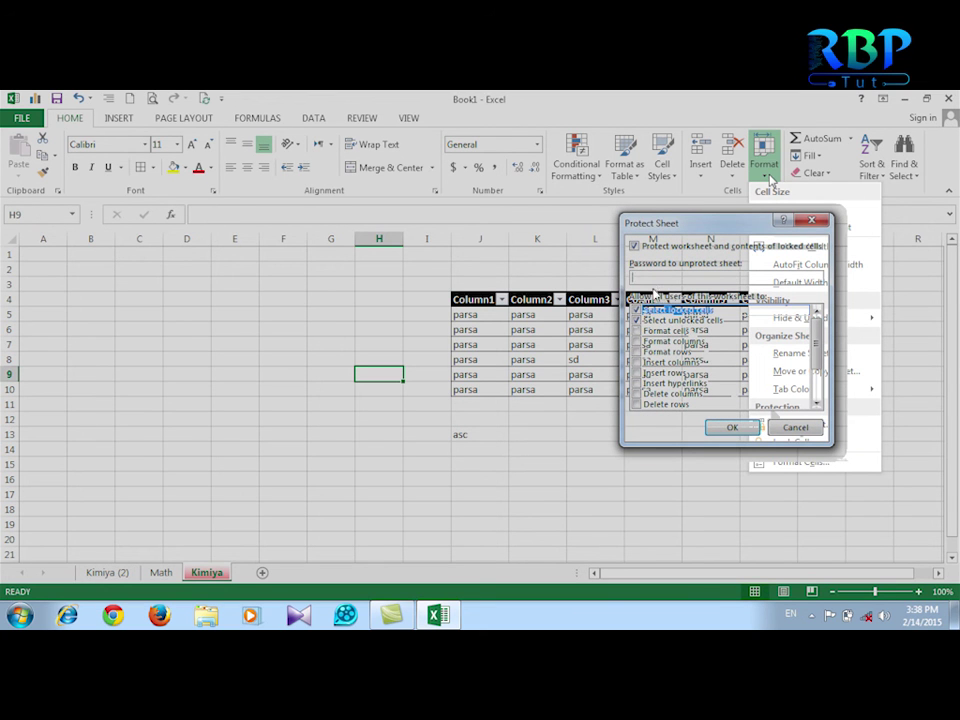
click(735, 427)
text(1)
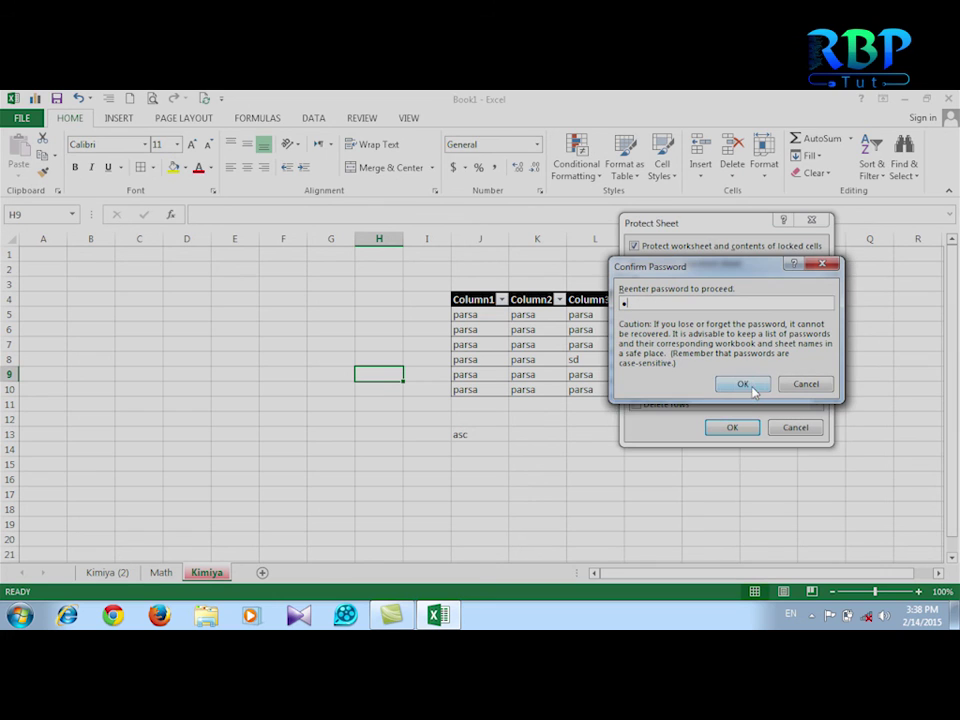
click(745, 386)
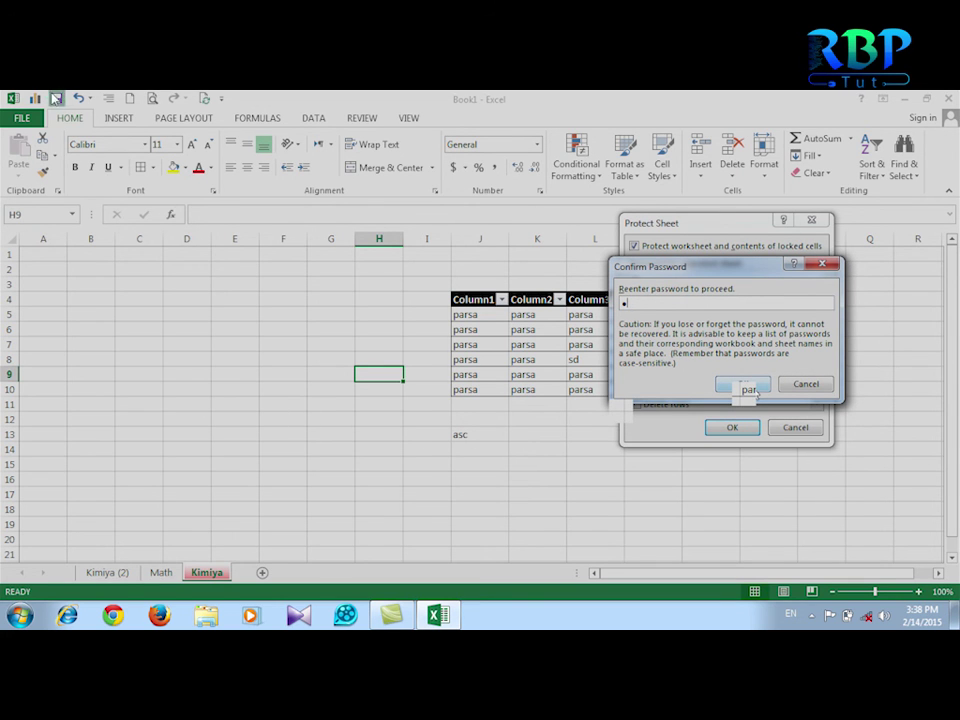
click(56, 98)
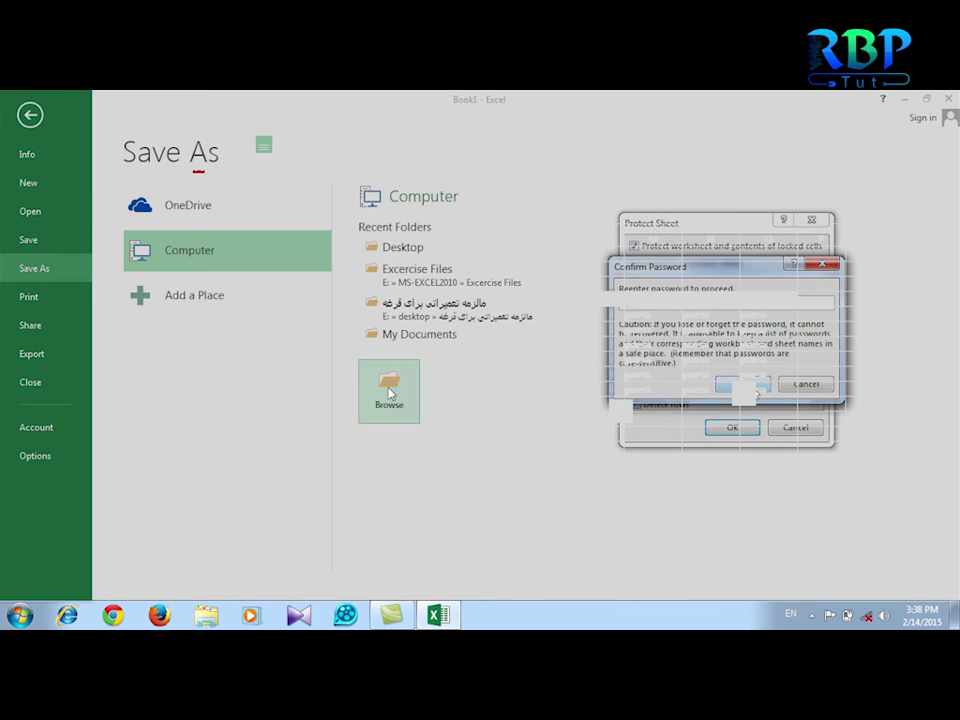
- Save the workbook as Book1 on the Desktop, close Excel, and reopen Book1
click(410, 258)
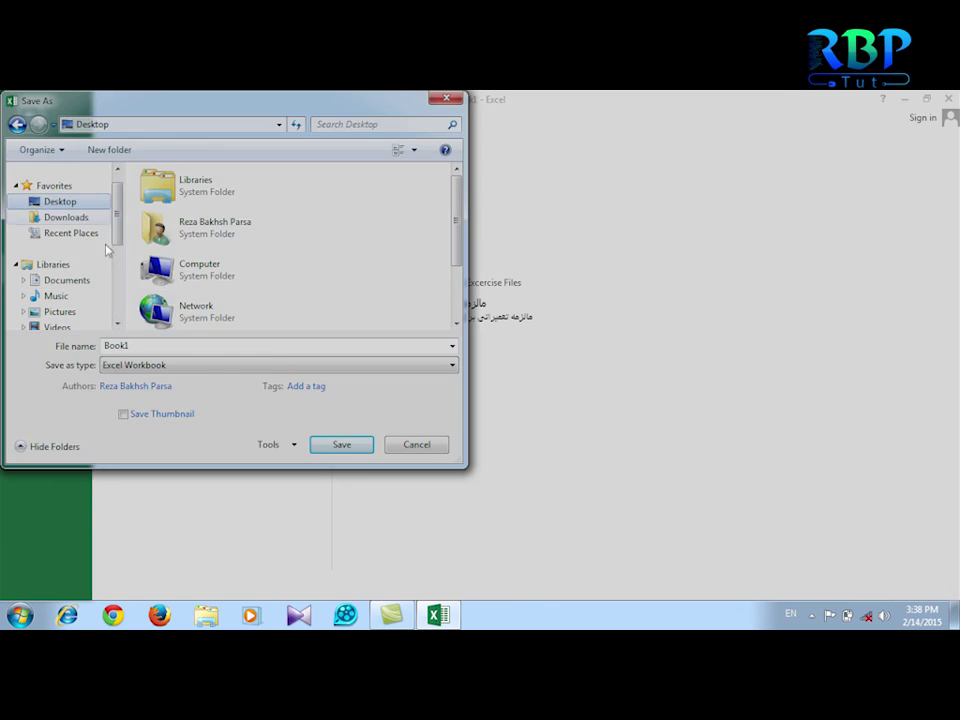
click(346, 444)
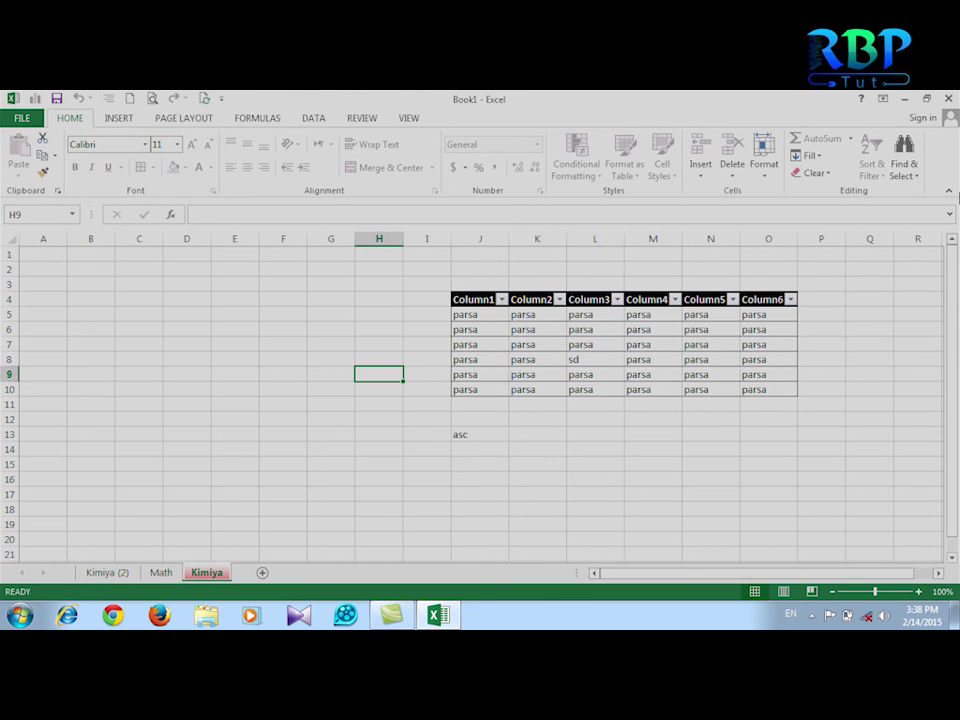
click(950, 100)
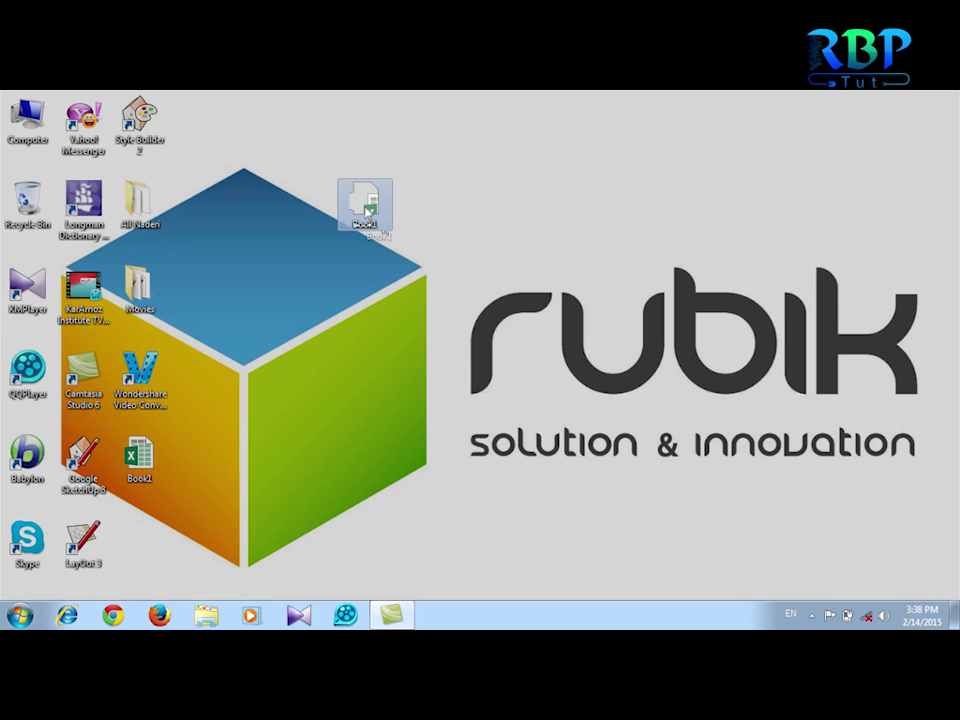
double_click(366, 210)
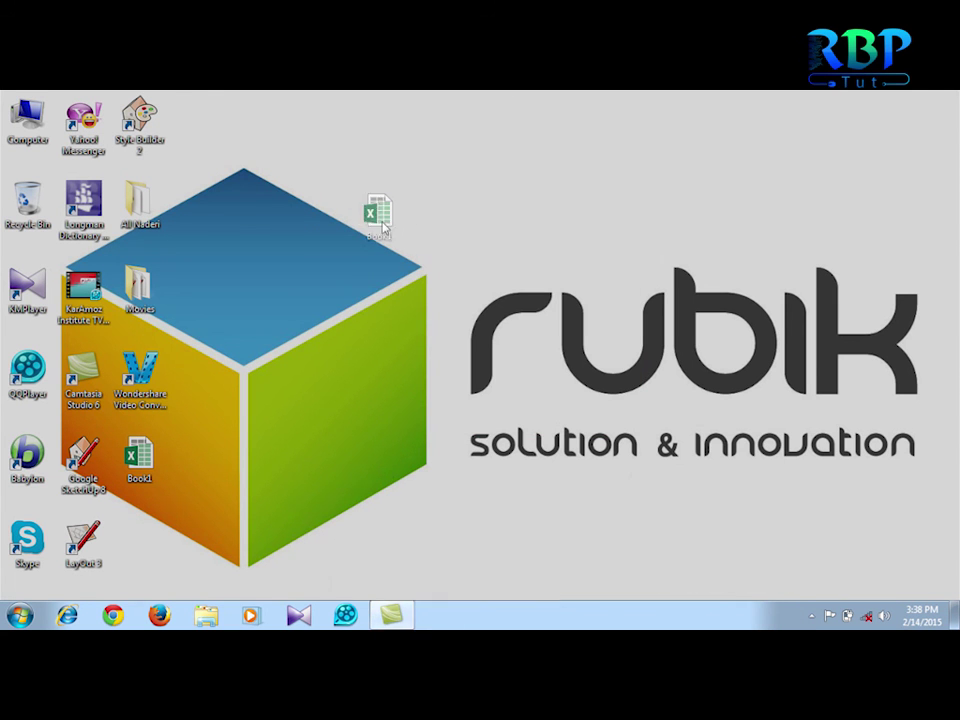
click(440, 617)
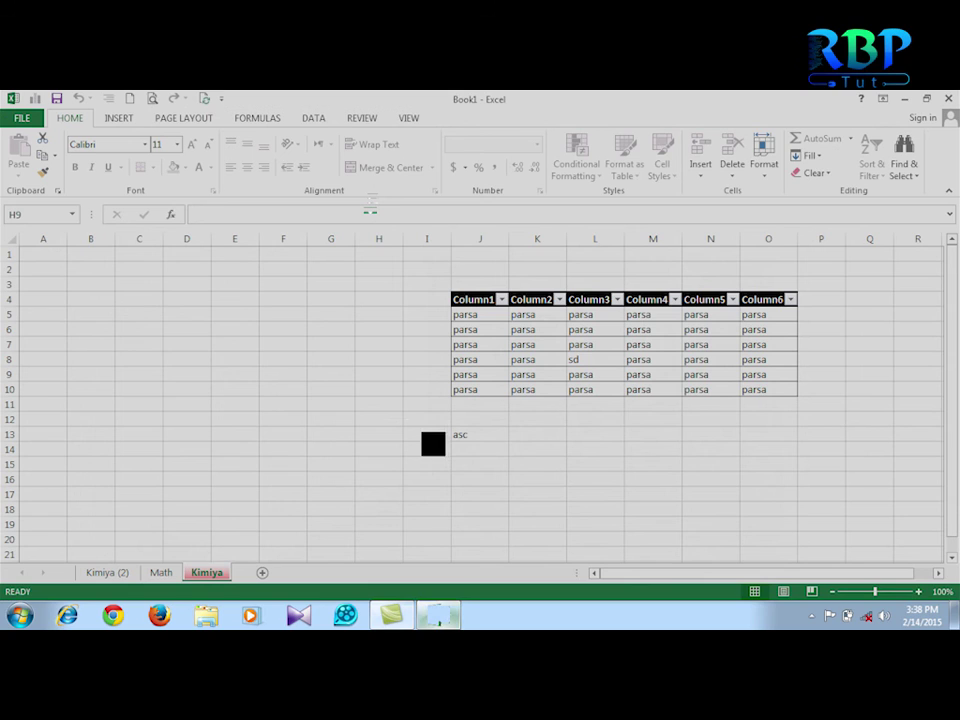
- Try editing cells G8 and K7 on the Kimiya sheet and dismiss each protected-sheet warning
click(21, 118)
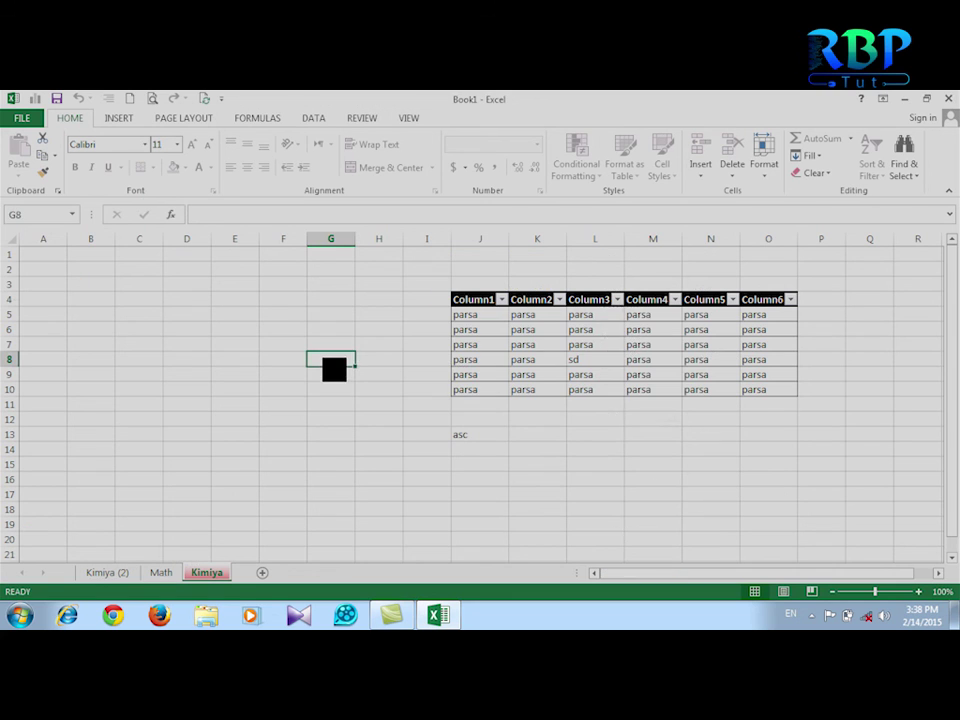
double_click(333, 369)
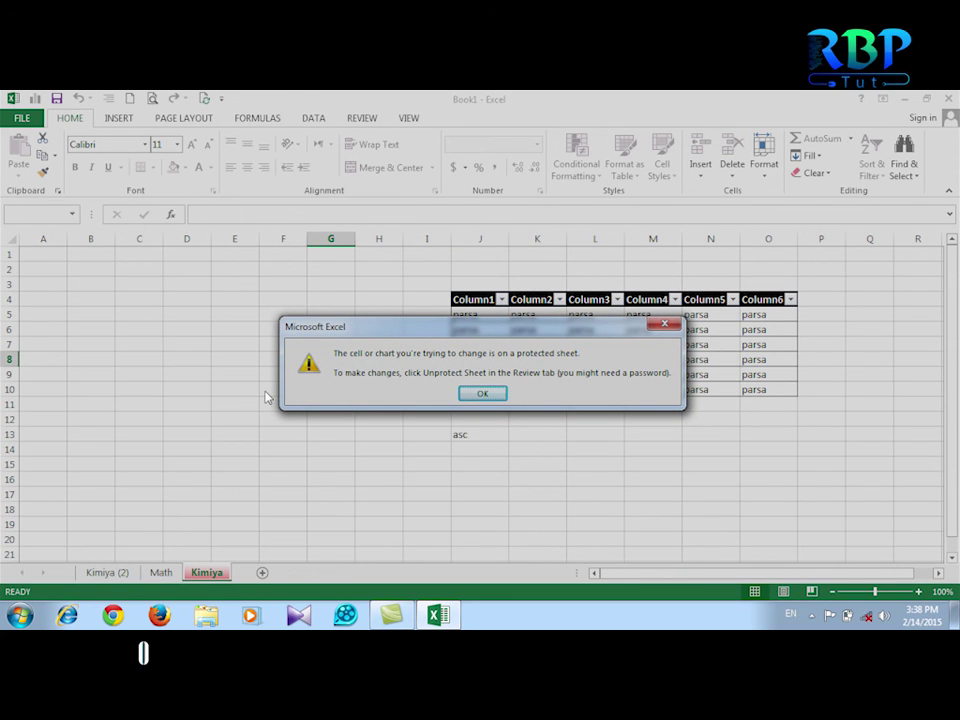
click(482, 393)
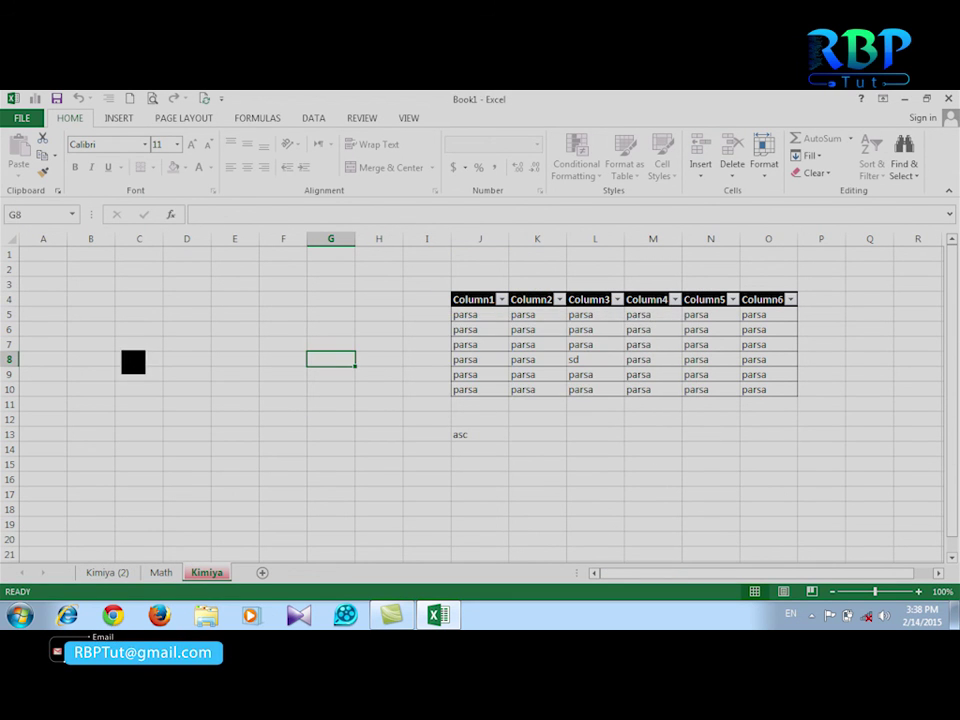
key(Delete)
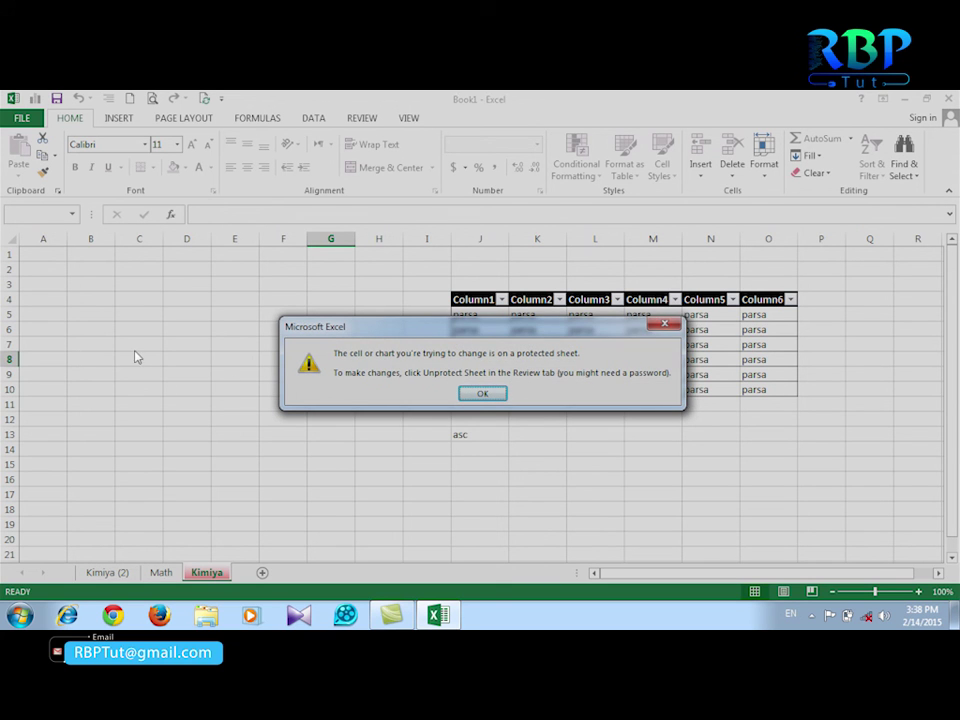
click(482, 393)
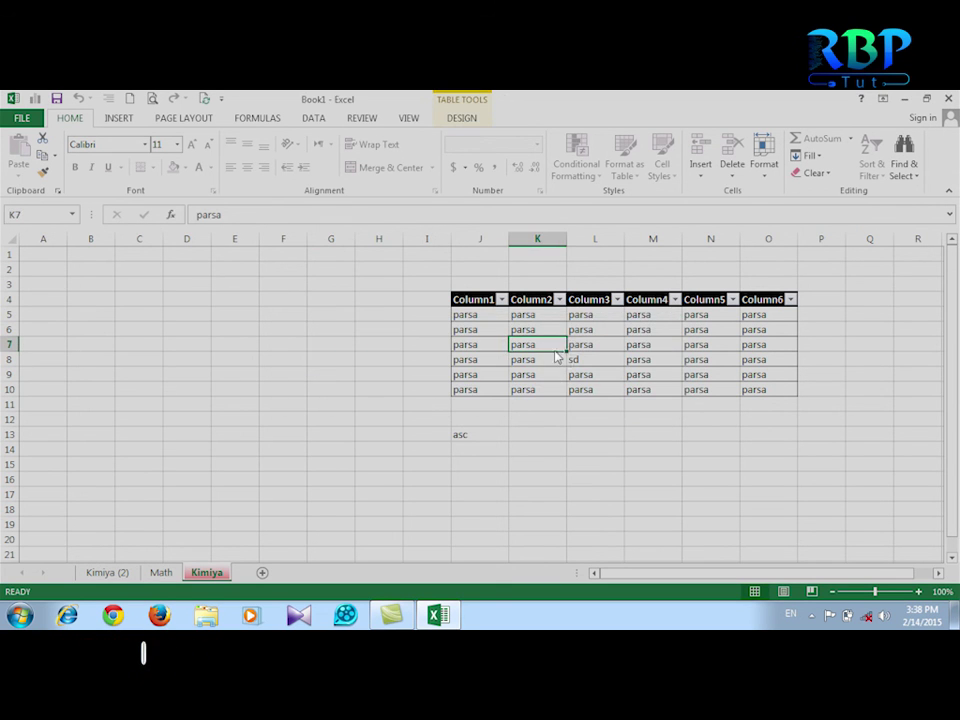
key(Delete)
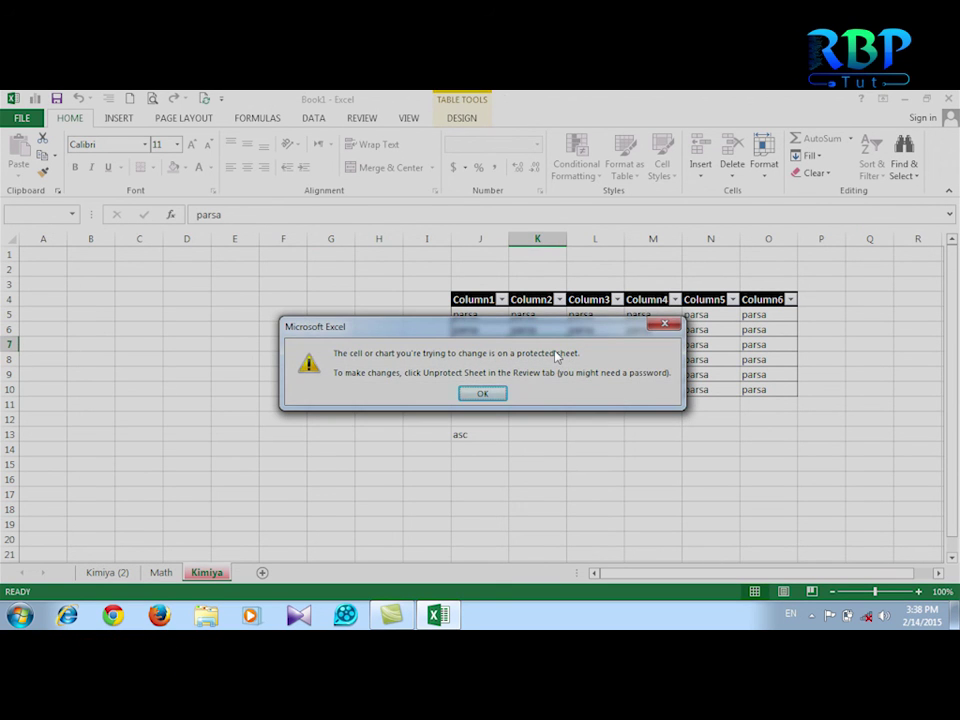
click(483, 393)
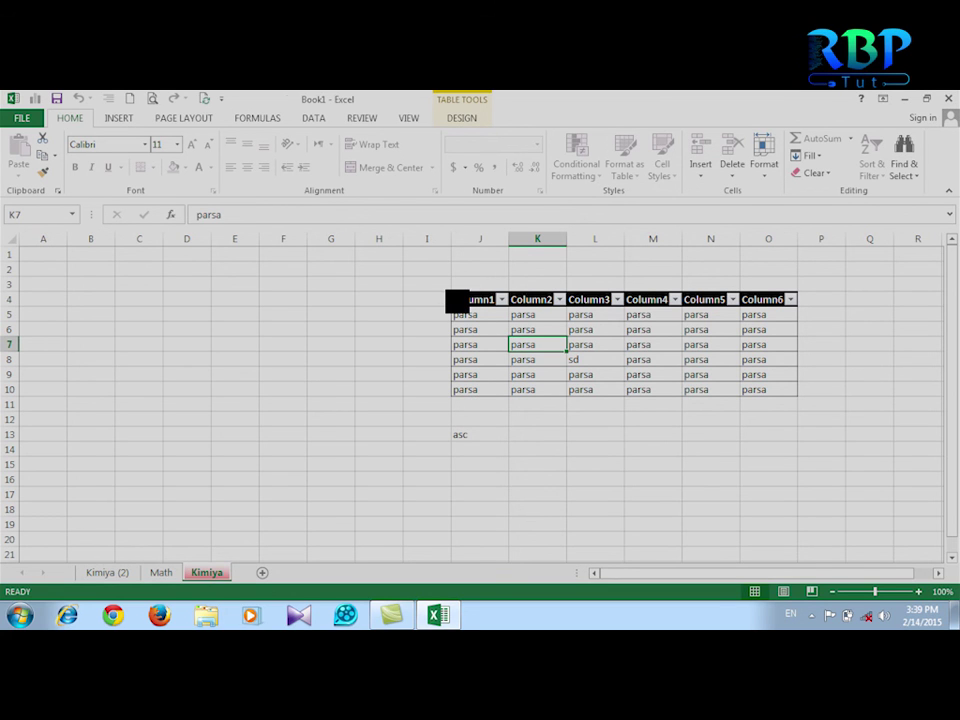
- Unprotect the Kimiya sheet from Home > Format > Unprotect Sheet
click(764, 160)
click(808, 425)
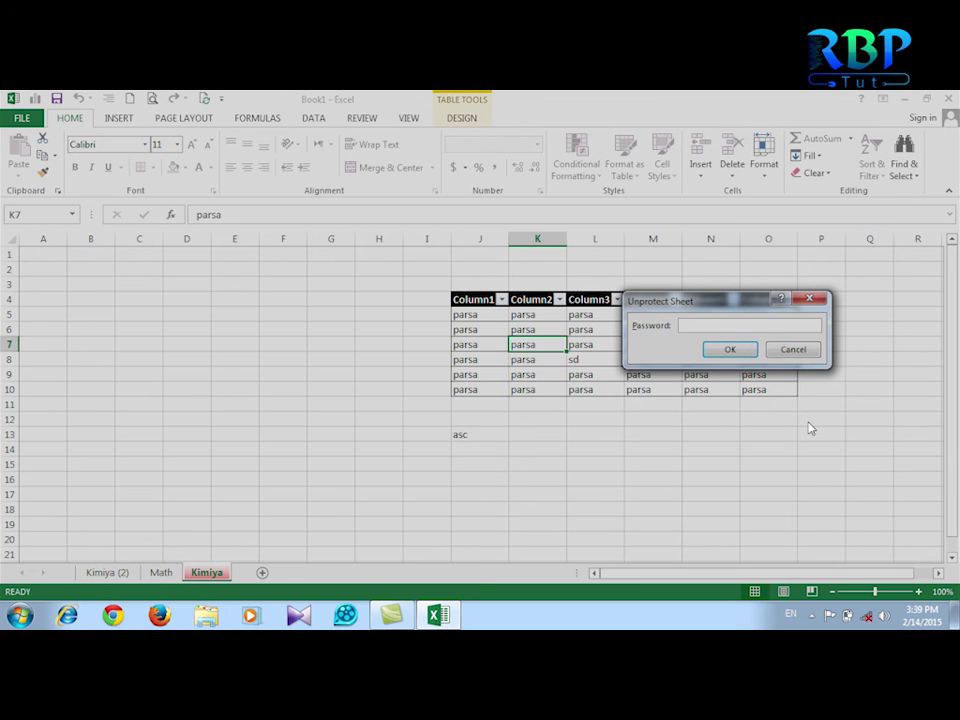
click(730, 349)
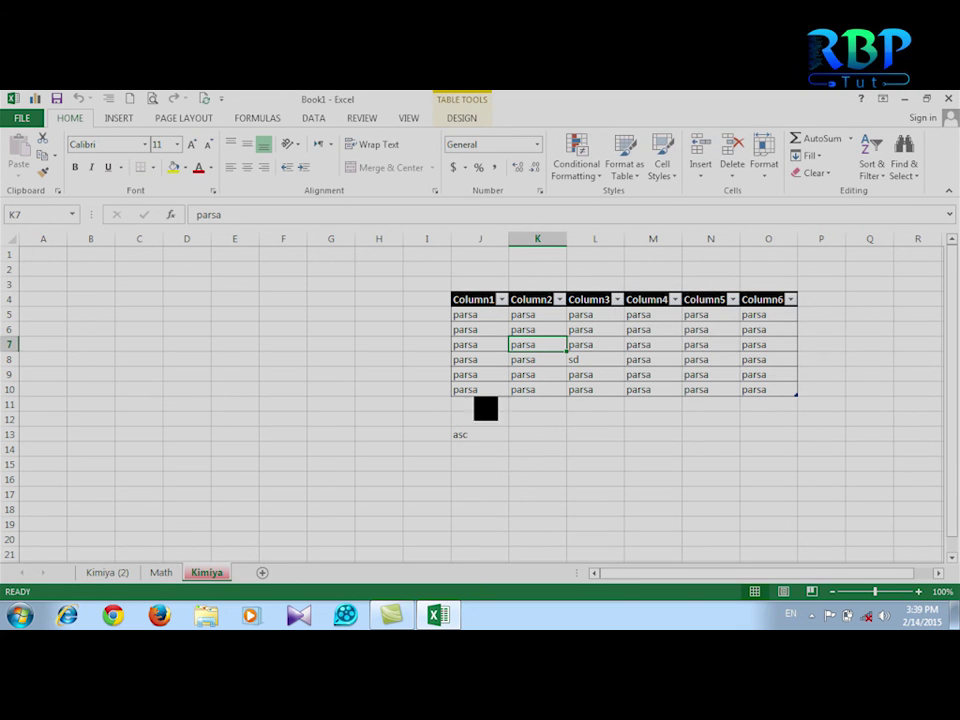
- Clear the Locked option in Format Cells > Protection for table range J4:O10
drag(469, 306, 774, 399)
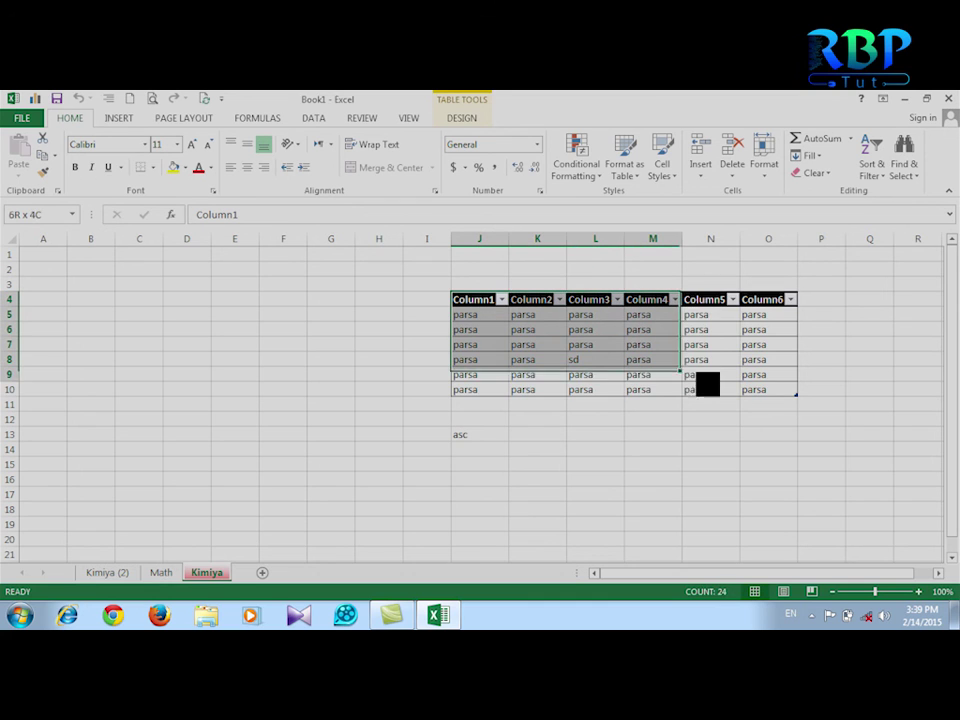
right_click(624, 341)
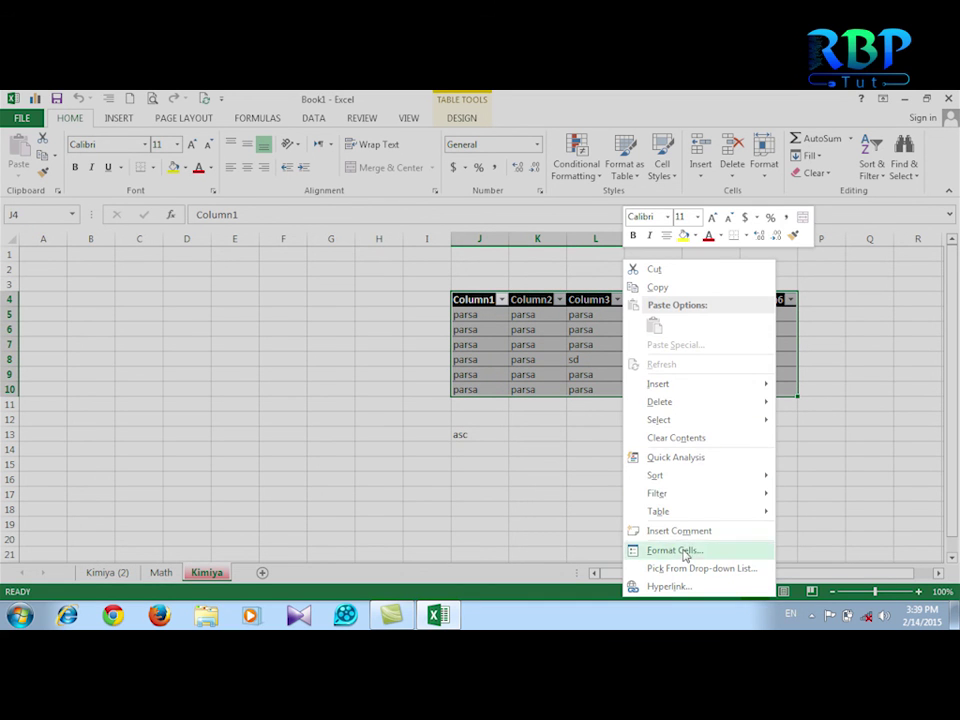
click(658, 550)
click(735, 286)
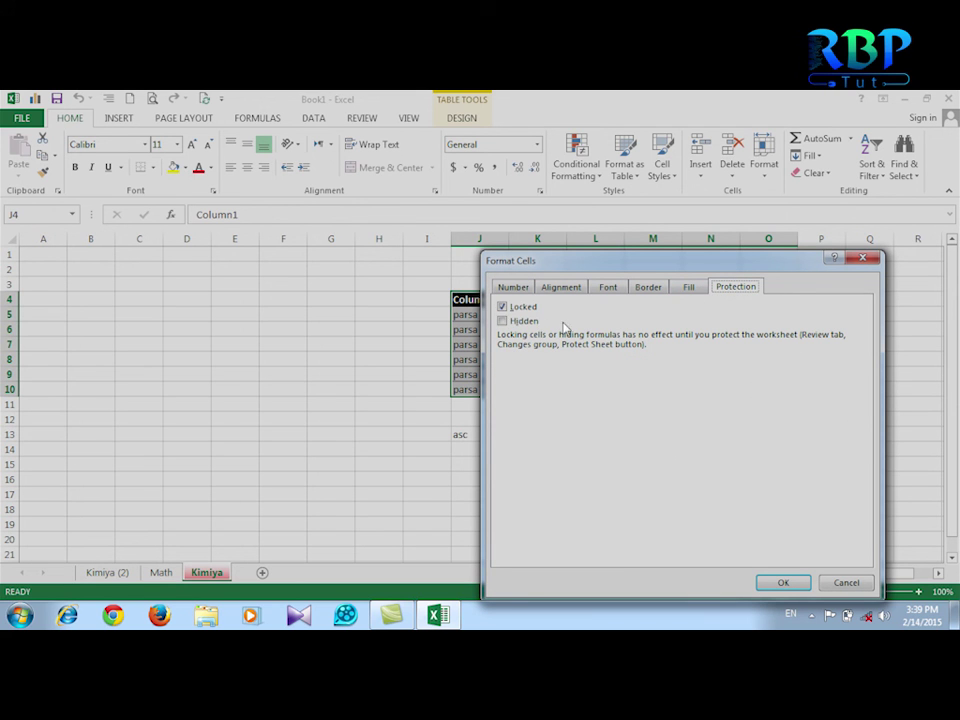
click(502, 306)
click(779, 584)
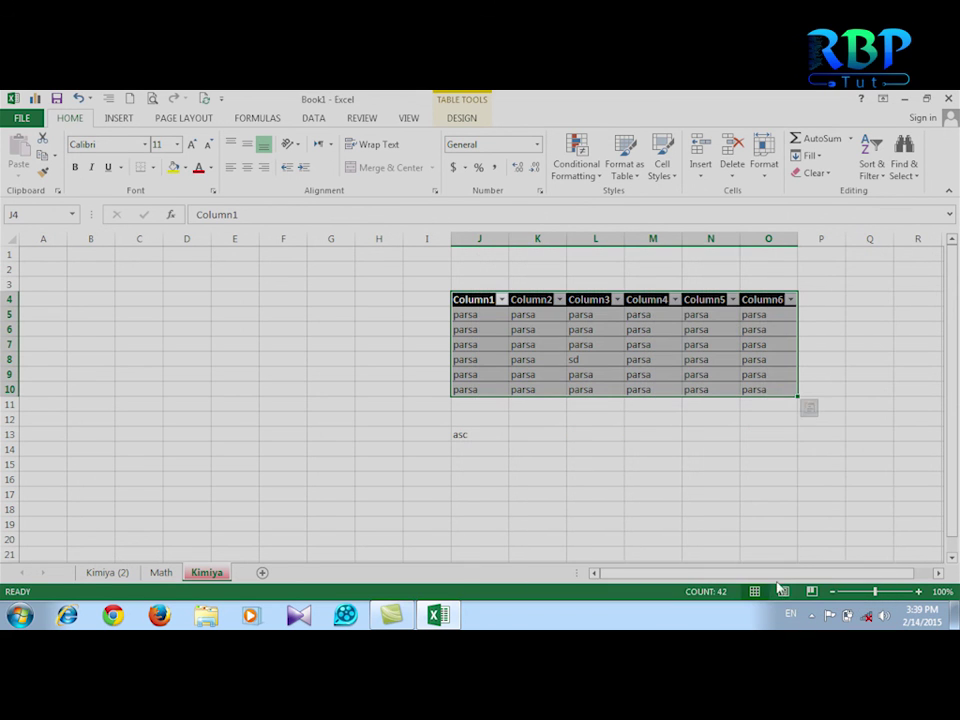
- Protect the Kimiya sheet again with a password, confirming it a second time
click(764, 163)
click(792, 423)
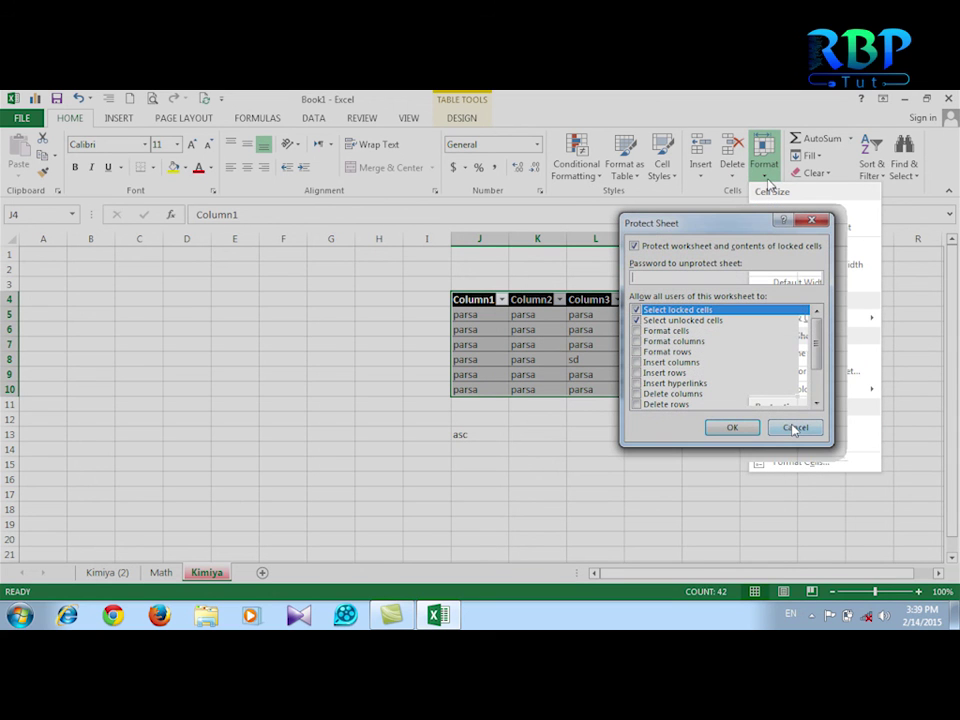
click(731, 427)
text(1)
click(731, 386)
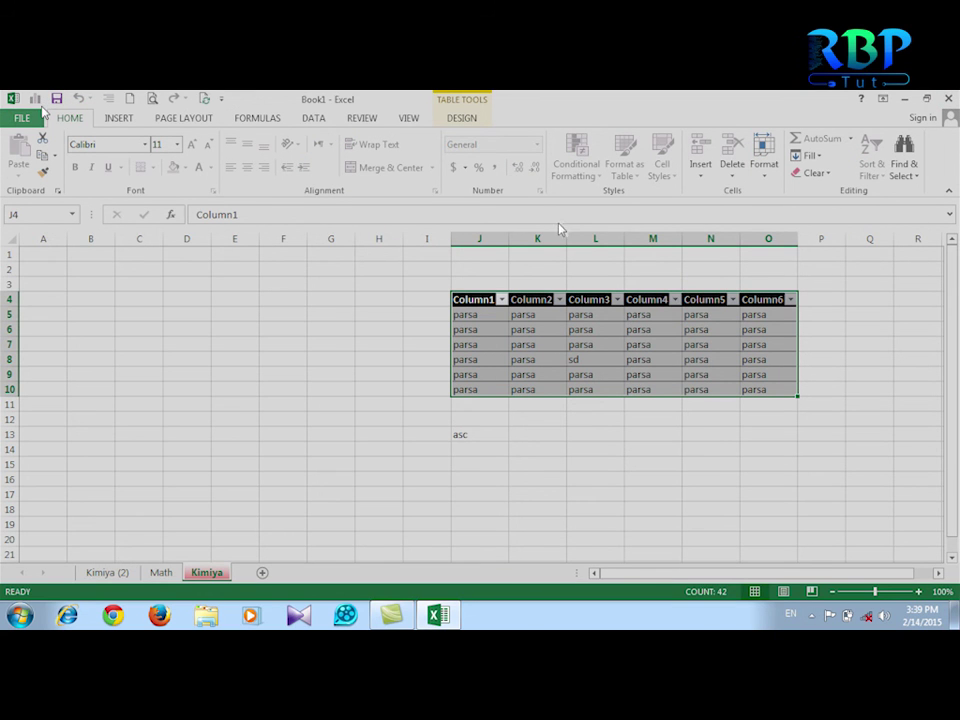
- Refresh the desktop and reopen the saved Book1 workbook
right_click(560, 229)
click(583, 264)
double_click(364, 205)
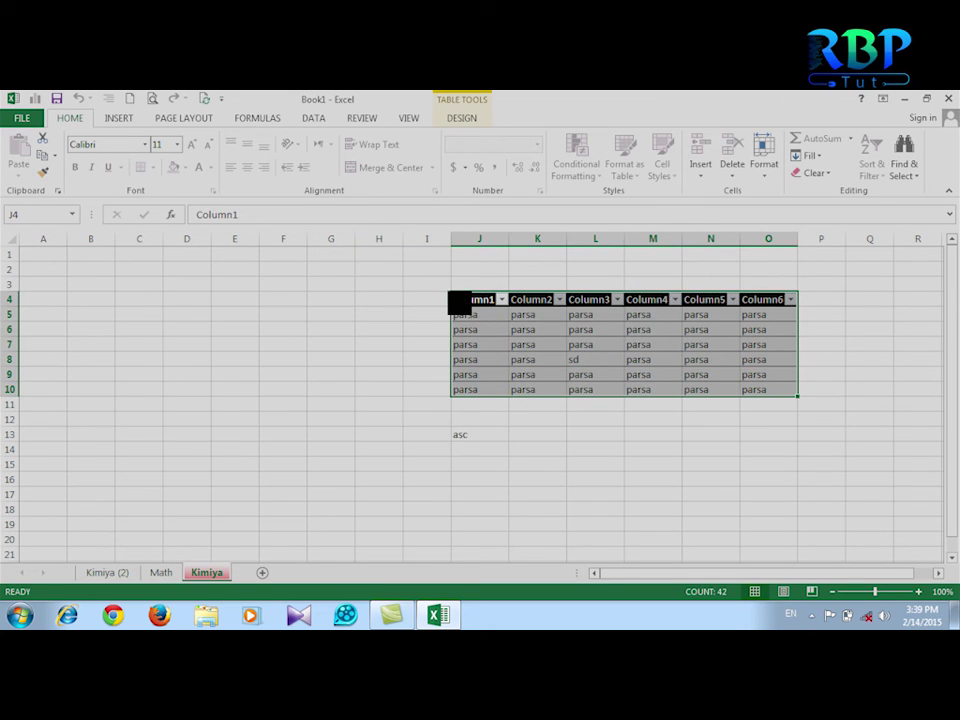
- Confirm locked cell H13 rejects edits, then enter 'dfdf' into table cell K8
click(375, 436)
double_click(379, 444)
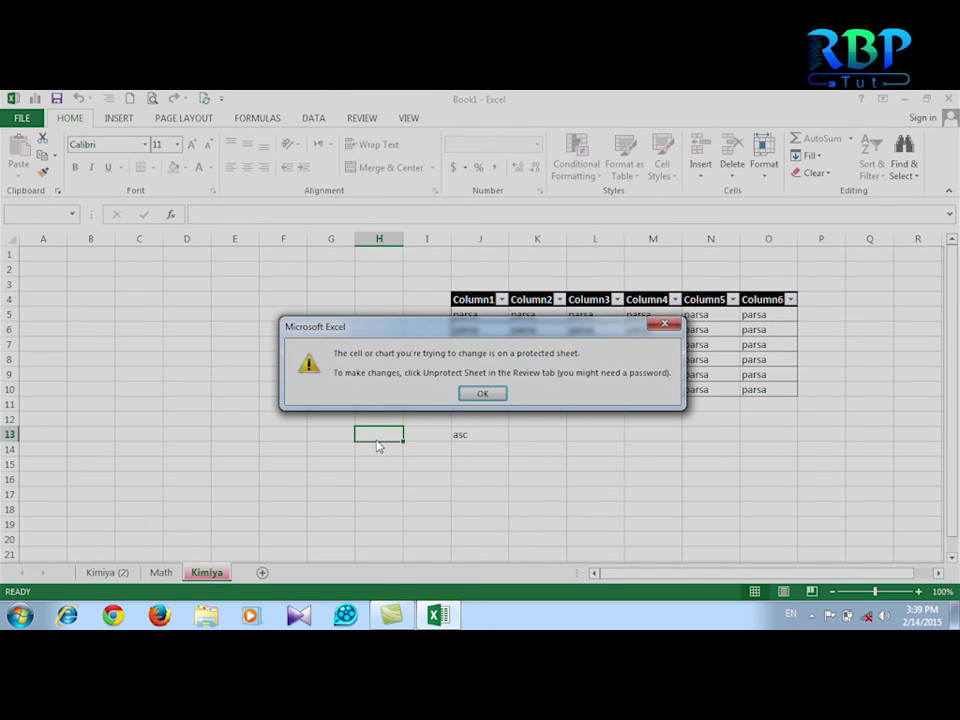
click(482, 394)
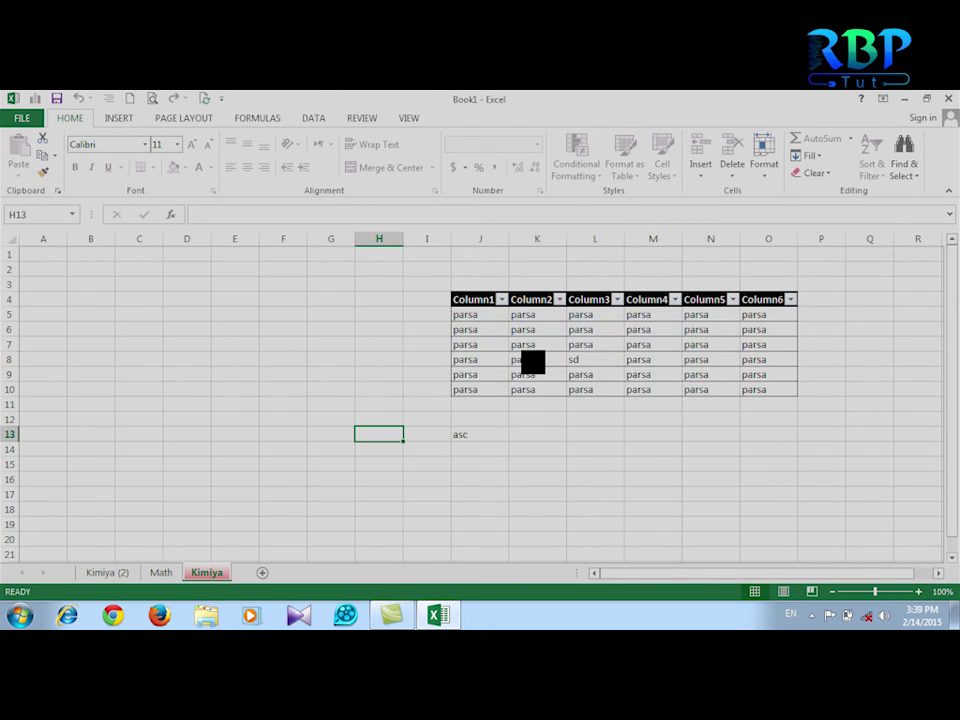
click(531, 360)
text(dfdf)
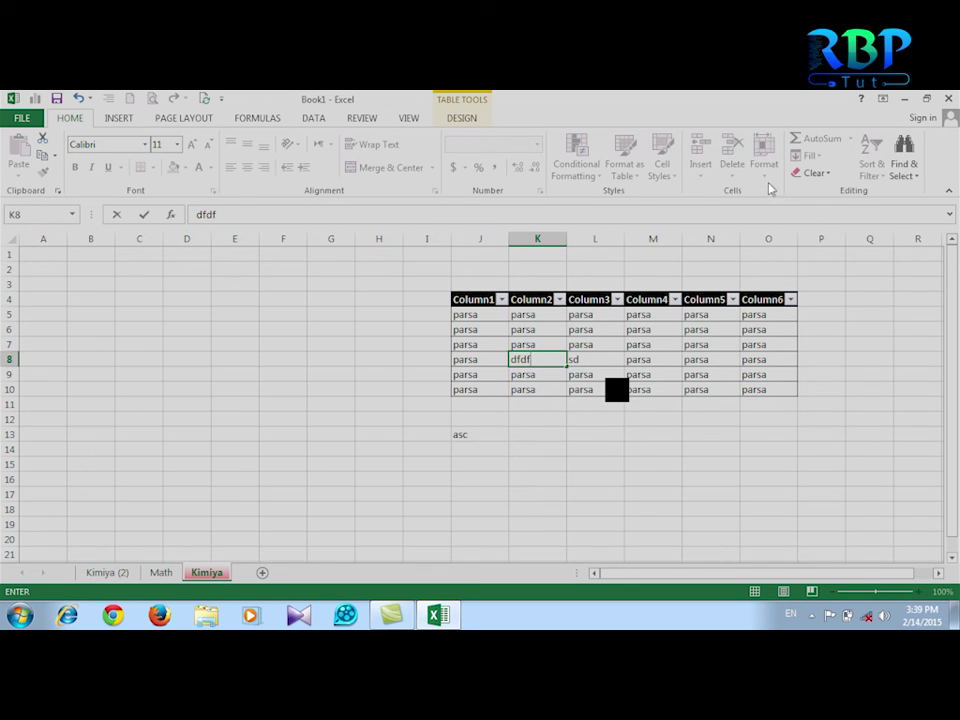
click(332, 345)
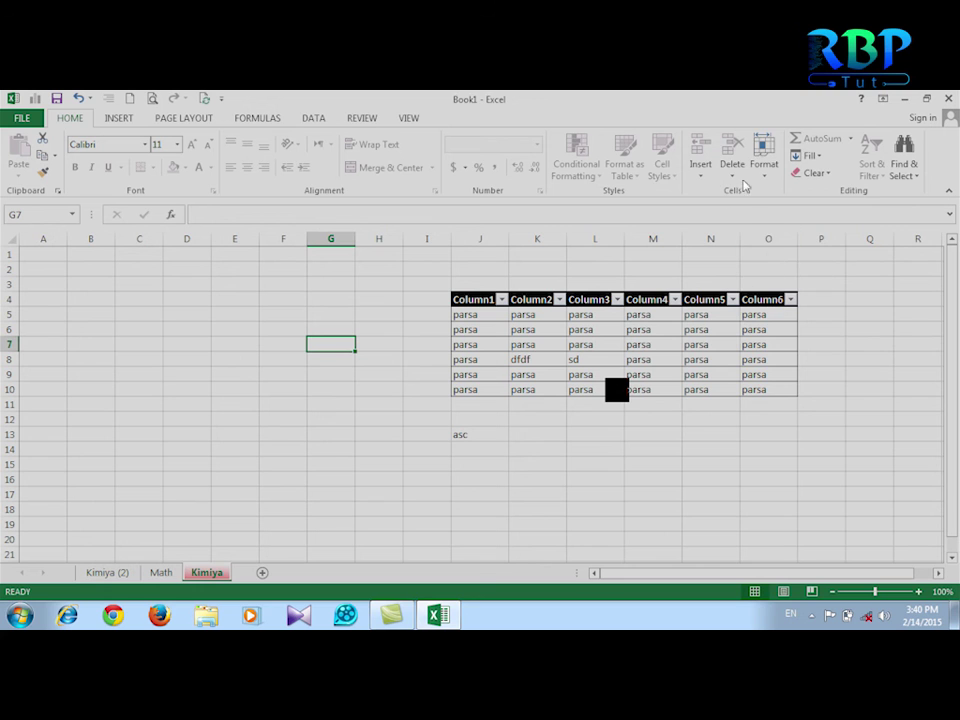
- Unprotect the Kimiya sheet by entering its password, then select cell C7
click(764, 163)
click(809, 424)
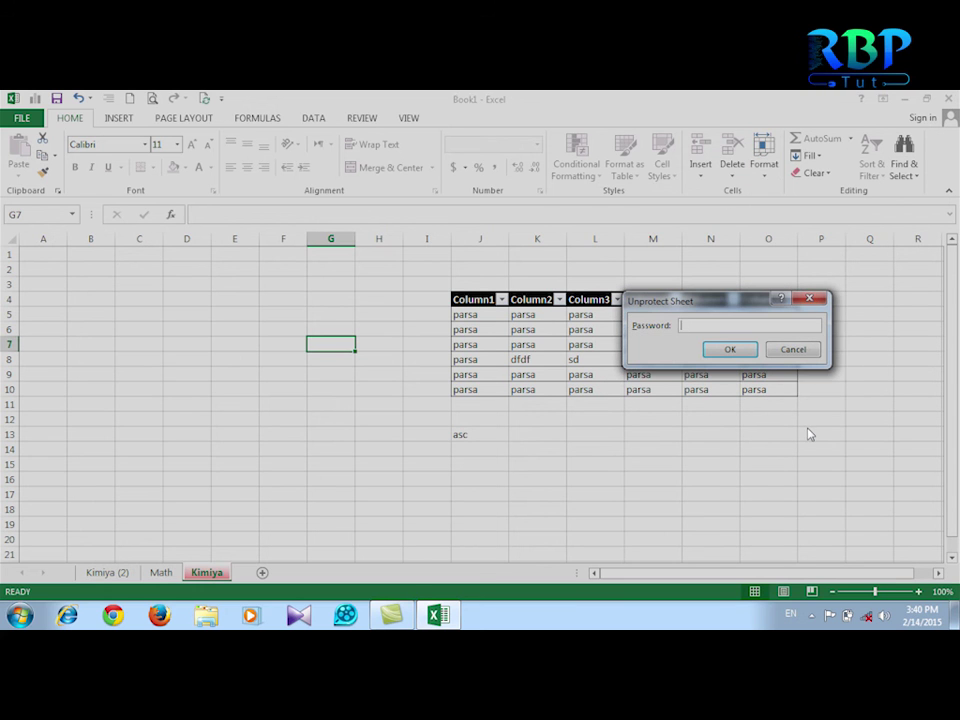
click(730, 350)
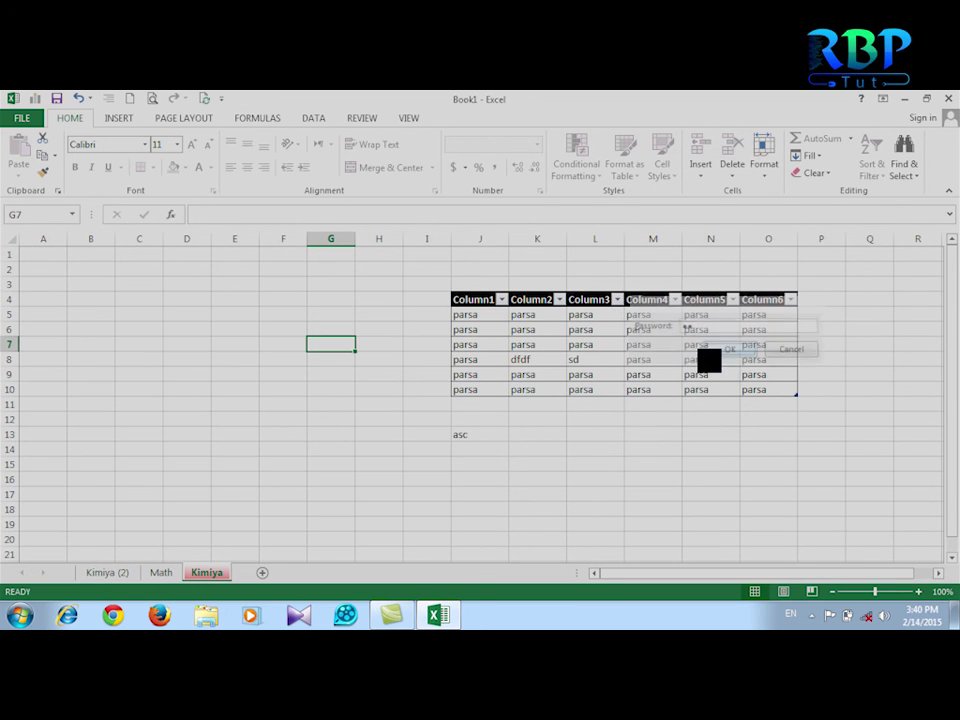
click(340, 434)
click(155, 344)
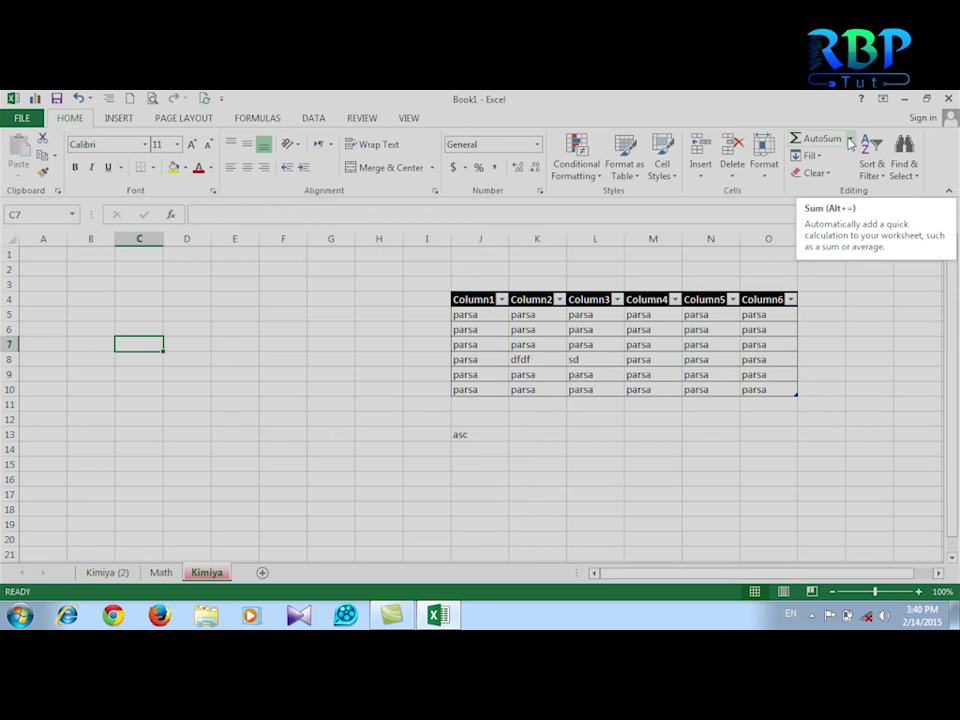
click(811, 618)
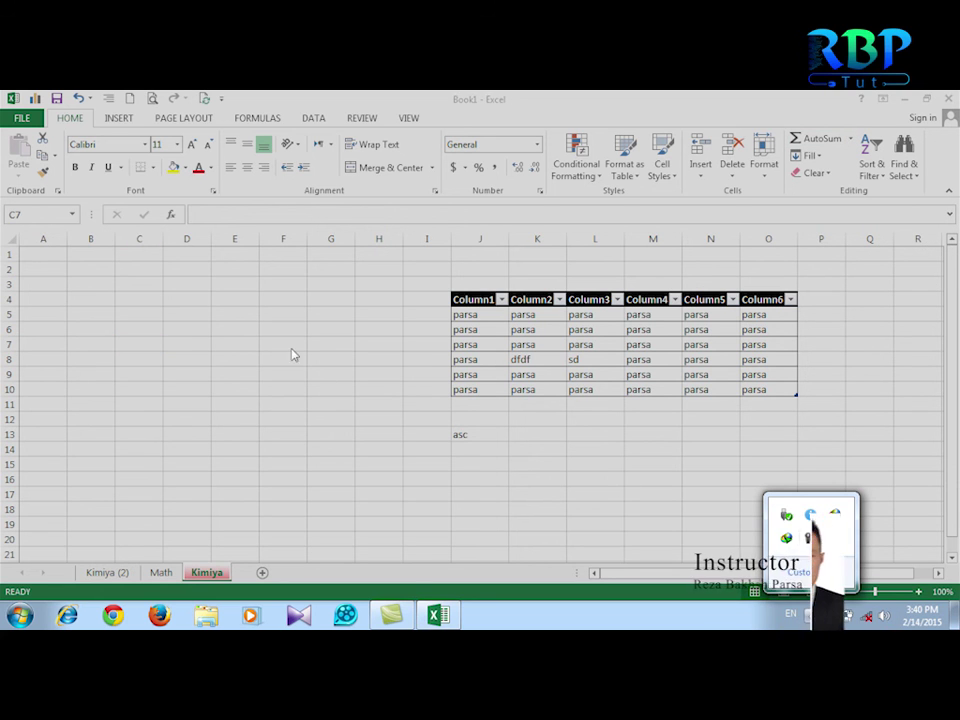
key(Escape)
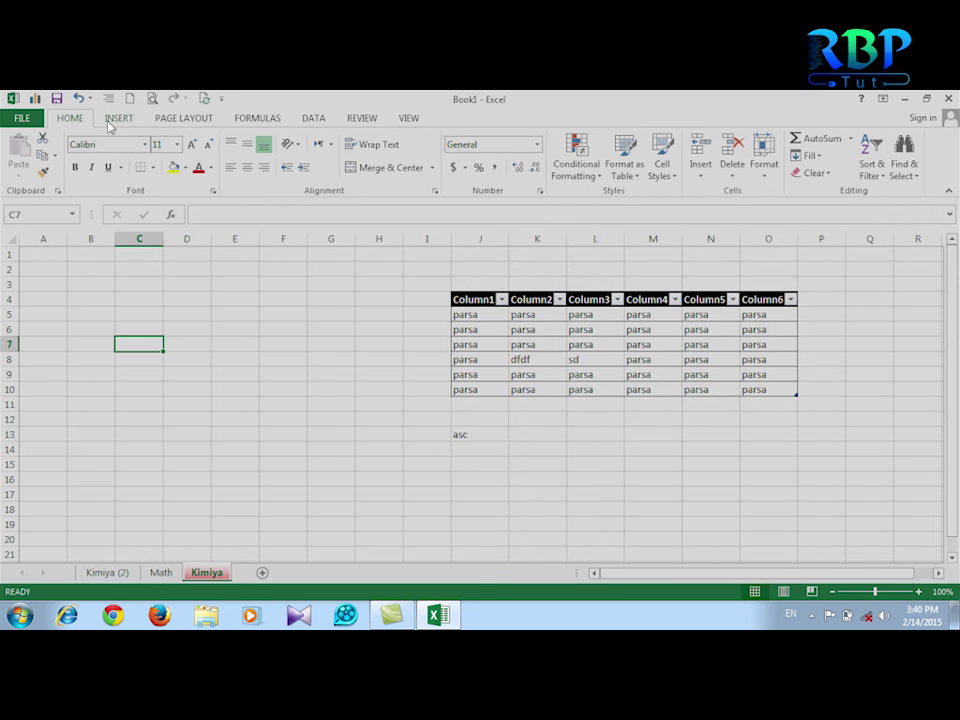
click(812, 615)
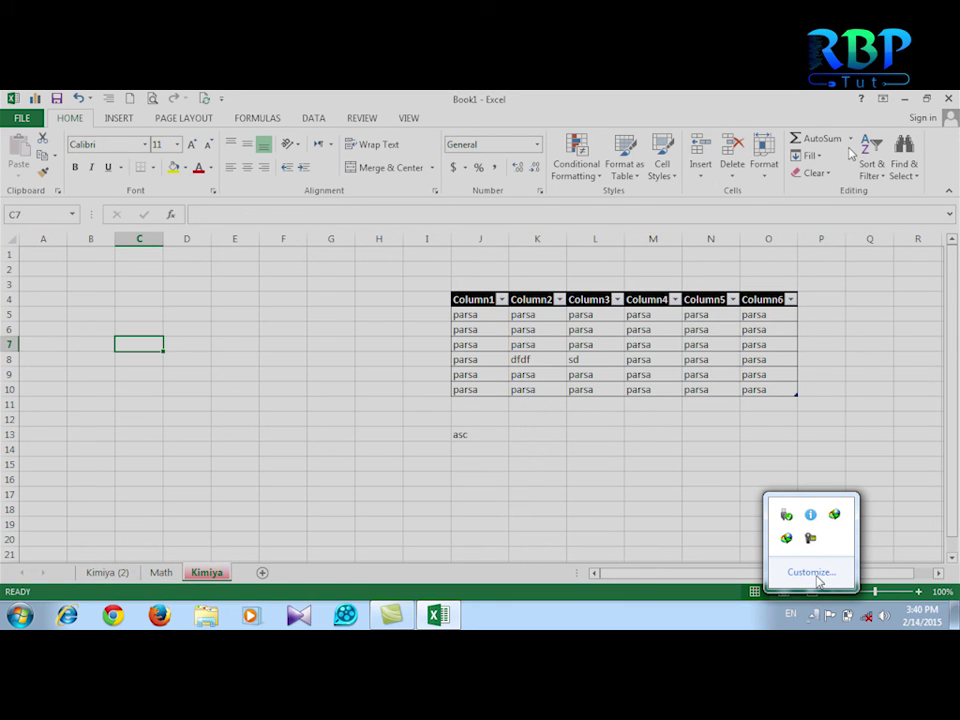
right_click(810, 538)
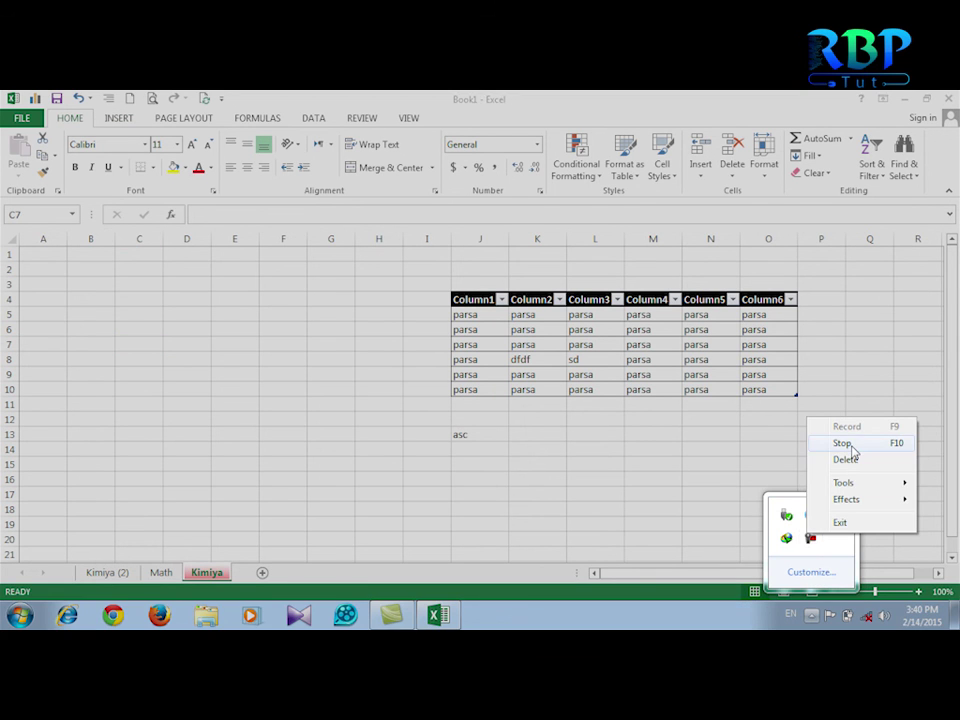